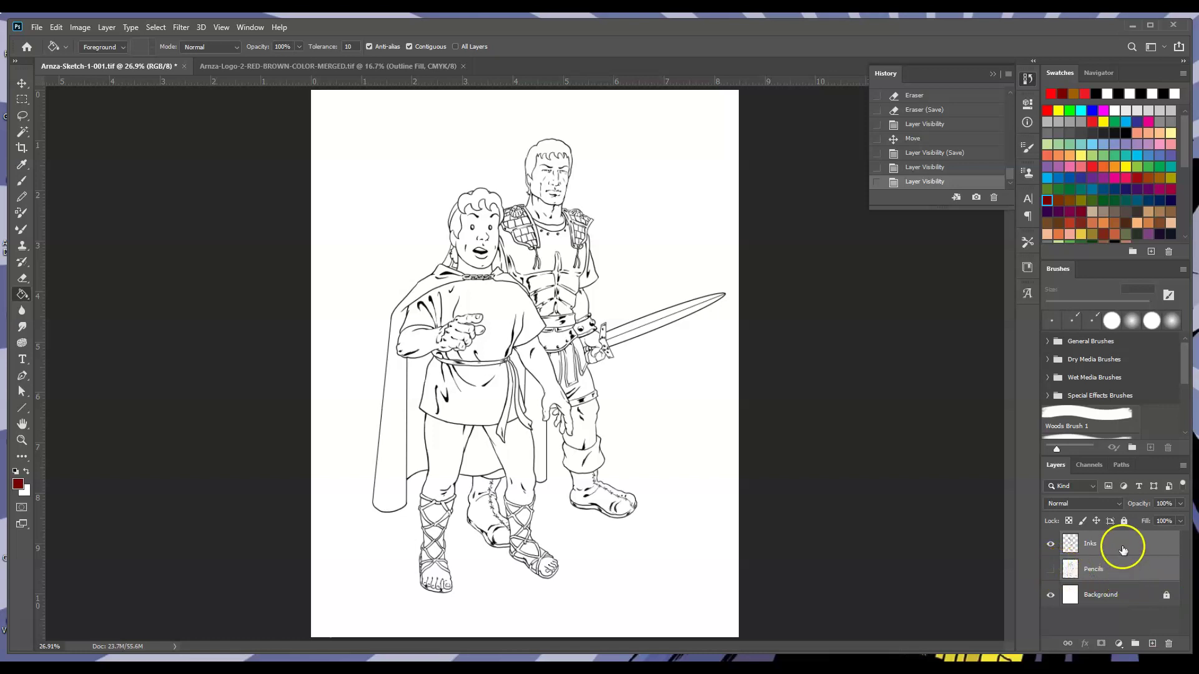
# Make the Pencils layer visible beneath the Inks layer and check both layers individually.
pyautogui.click(1050, 569)
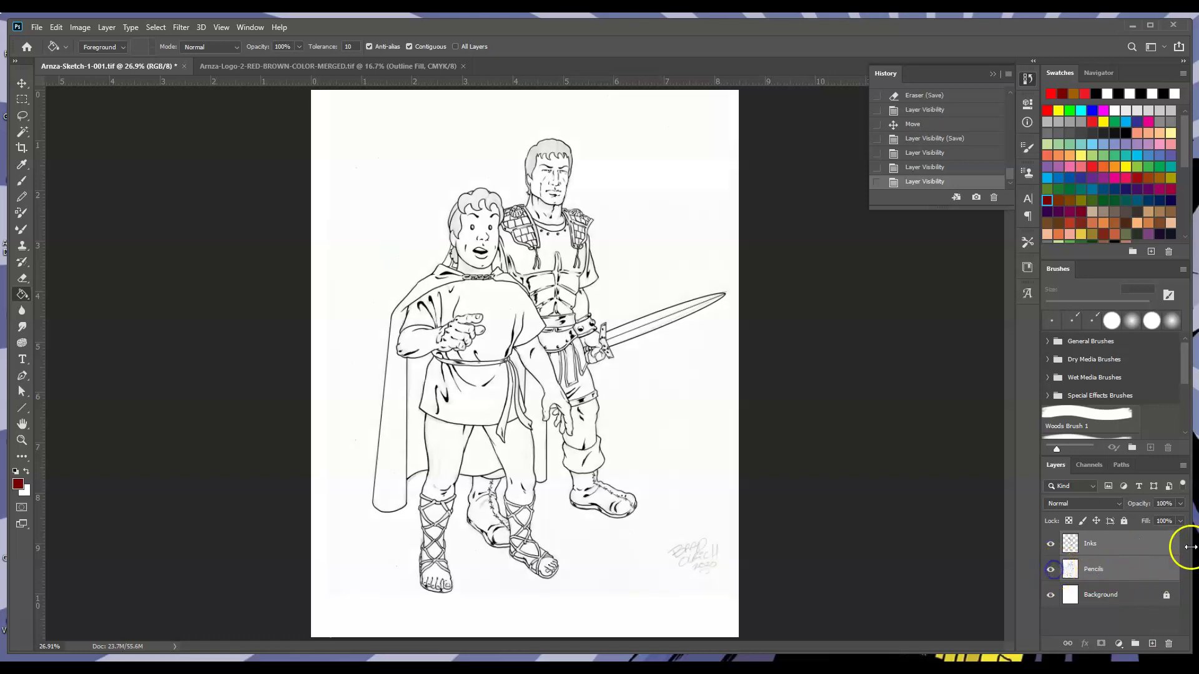
pyautogui.click(1123, 568)
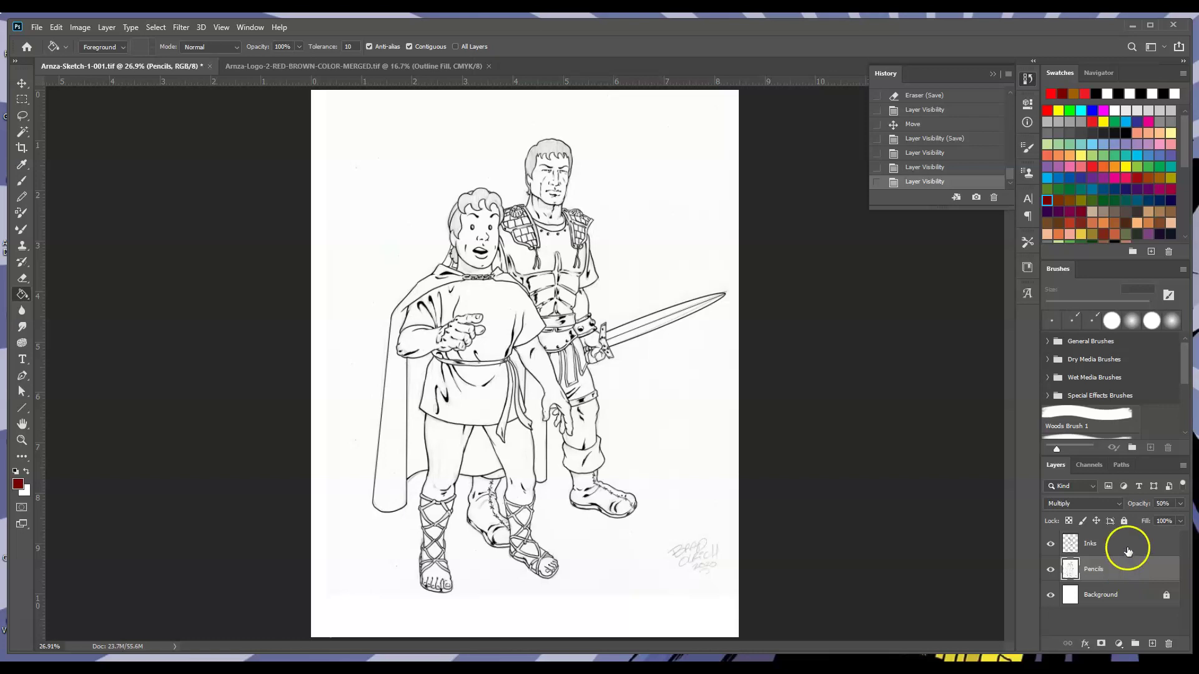
pyautogui.click(1128, 549)
pyautogui.click(1133, 575)
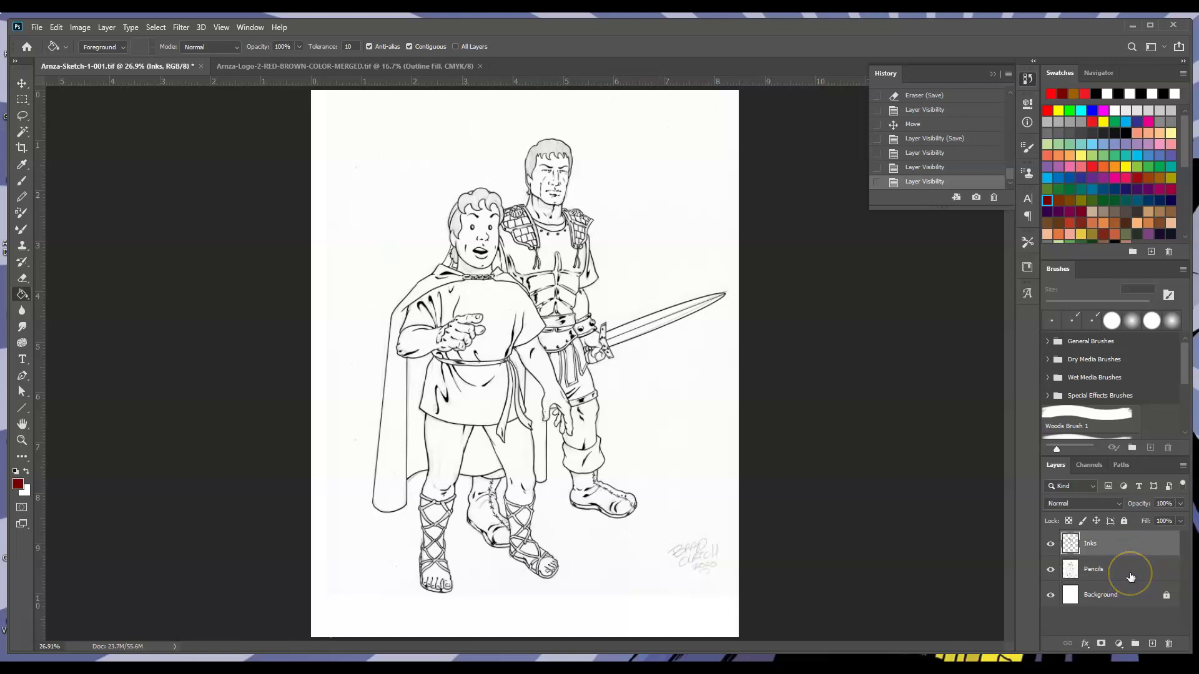
# Create a new layer, place it directly below Inks and name it ARNZA color.
pyautogui.click(1153, 648)
pyautogui.click(1152, 645)
pyautogui.click(1106, 547)
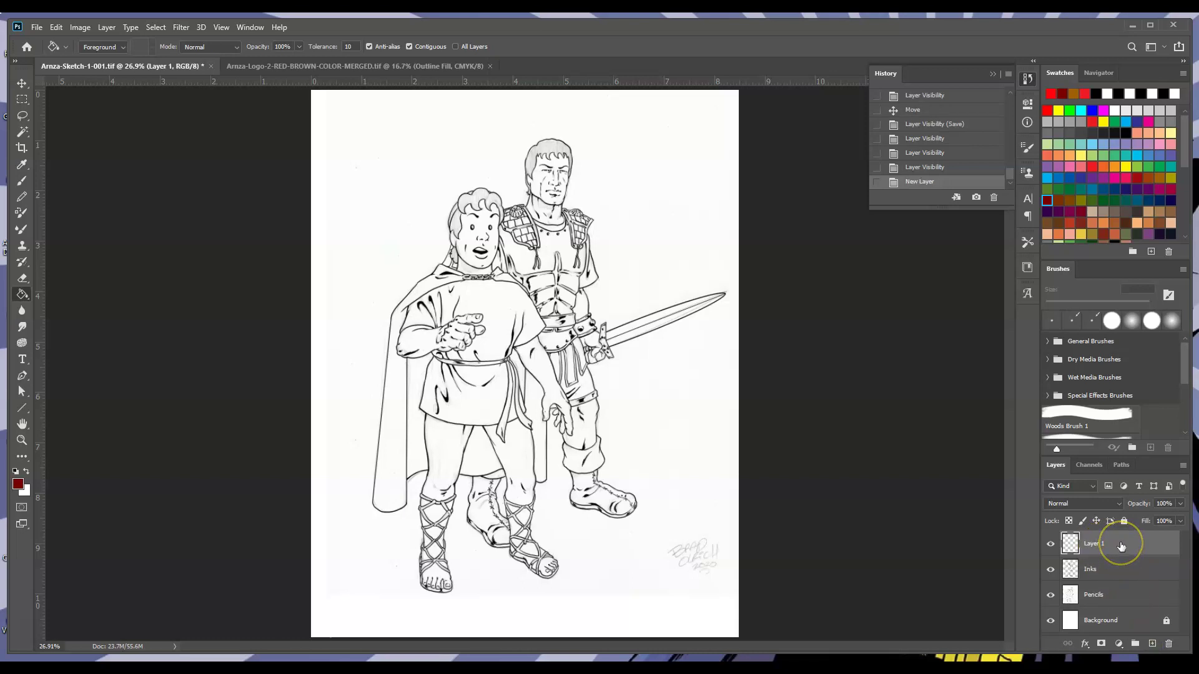
pyautogui.moveTo(1121, 547); pyautogui.dragTo(1140, 581)
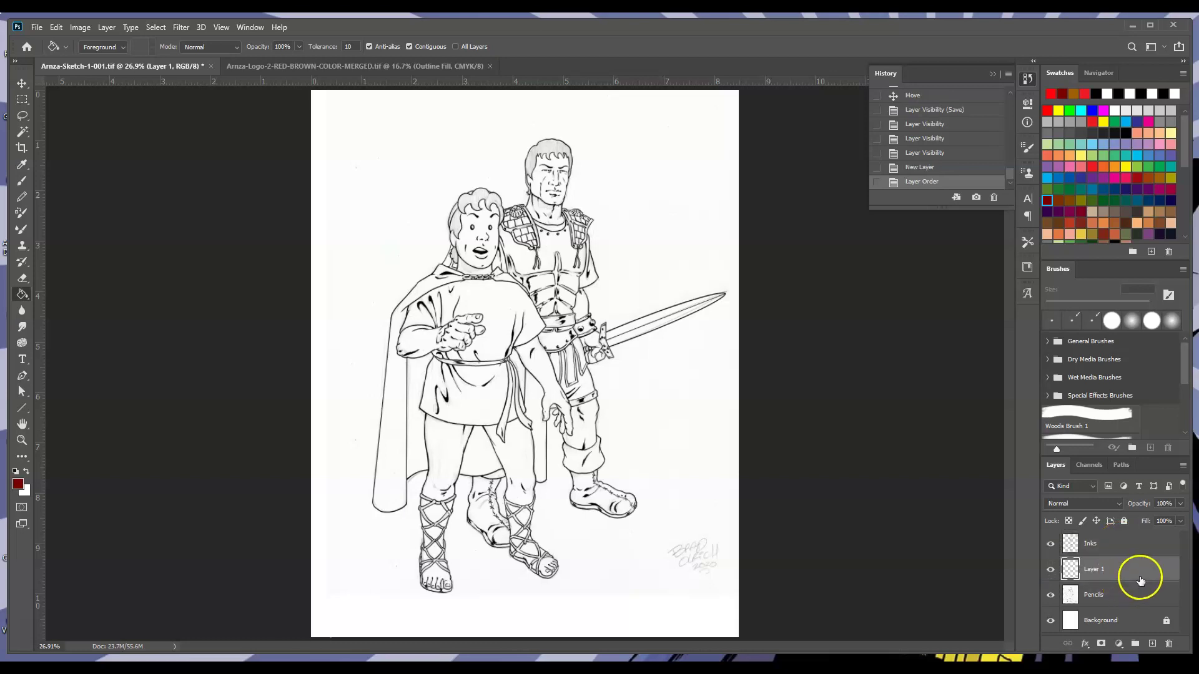
pyautogui.doubleClick(1095, 571)
# Add another new layer directly above Pencils and name it DEX Color.
pyautogui.click(1120, 595)
pyautogui.click(1153, 645)
pyautogui.click(1095, 596)
pyautogui.click(1094, 597)
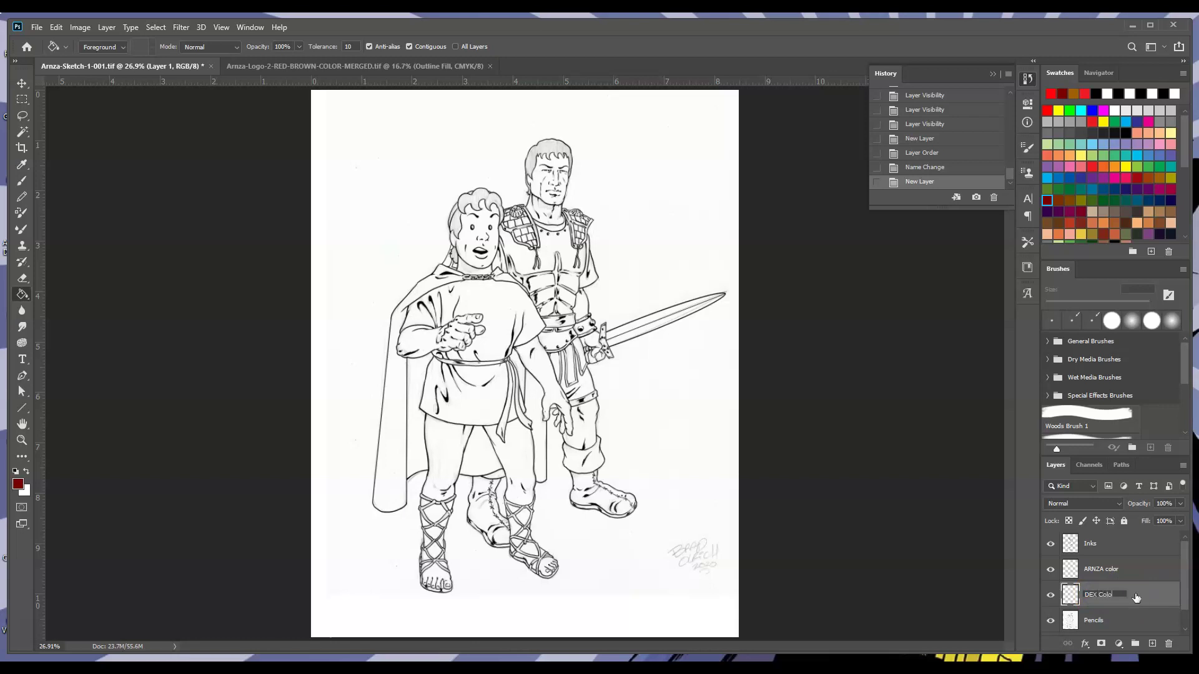
pyautogui.press('Return')
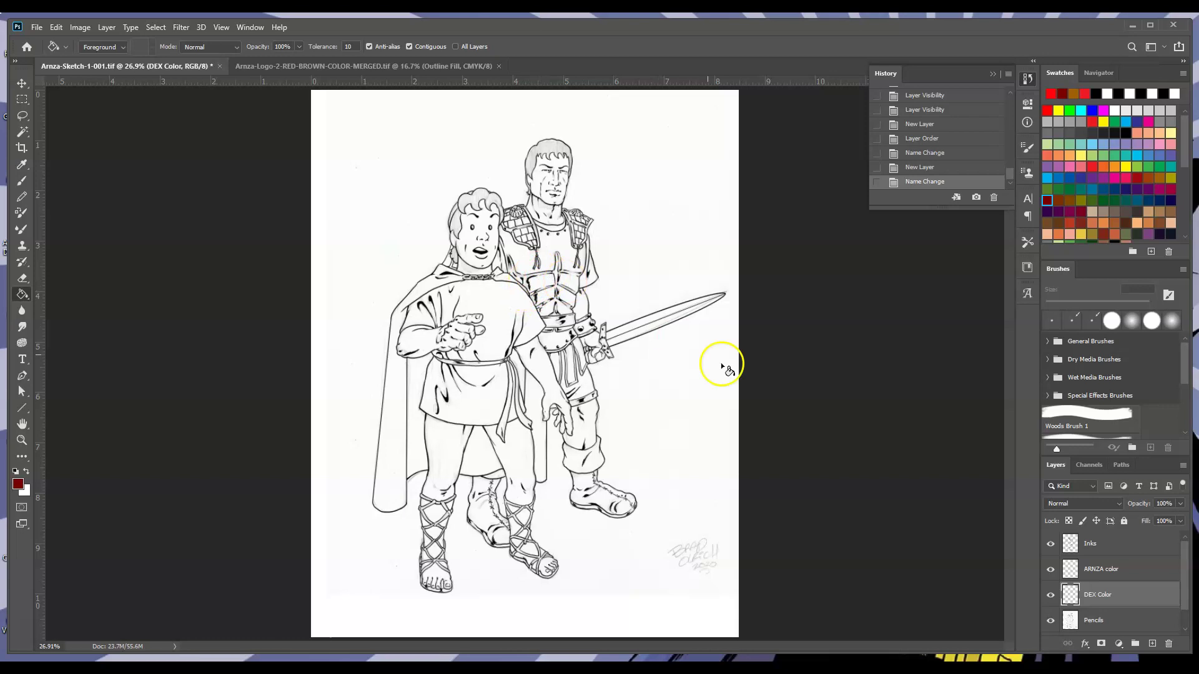
# Make ARNZA color the active layer and collapse the History panel to clear the canvas for coloring the front figure.
pyautogui.click(1114, 569)
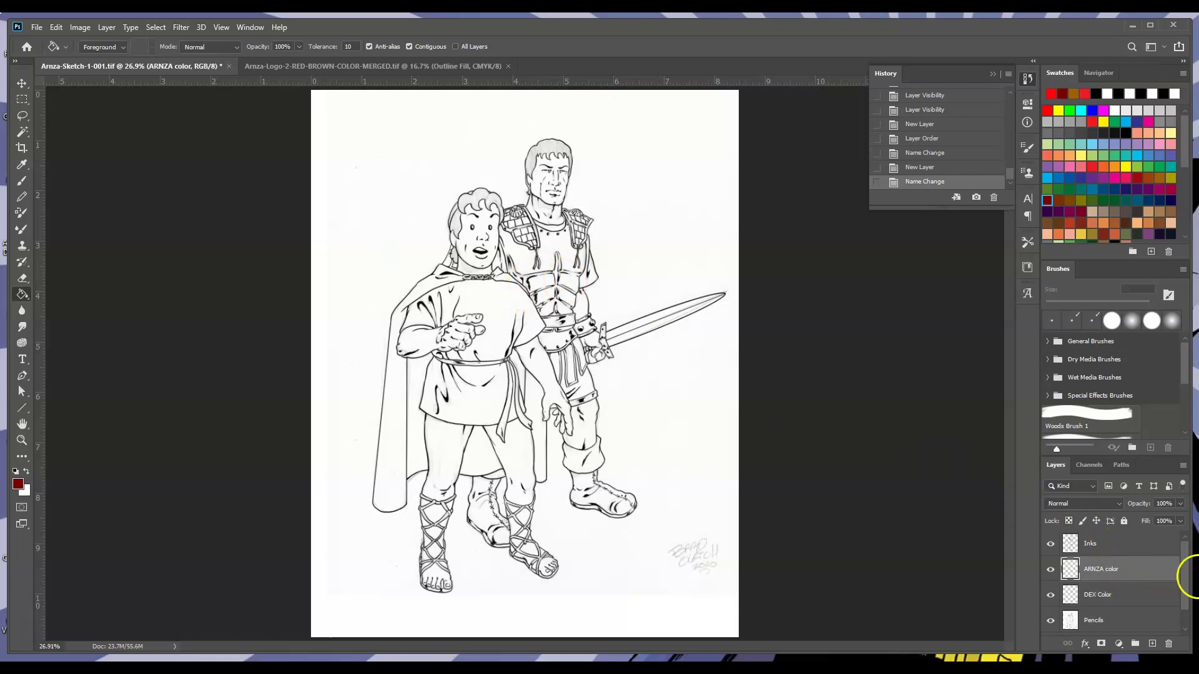
pyautogui.click(21, 442)
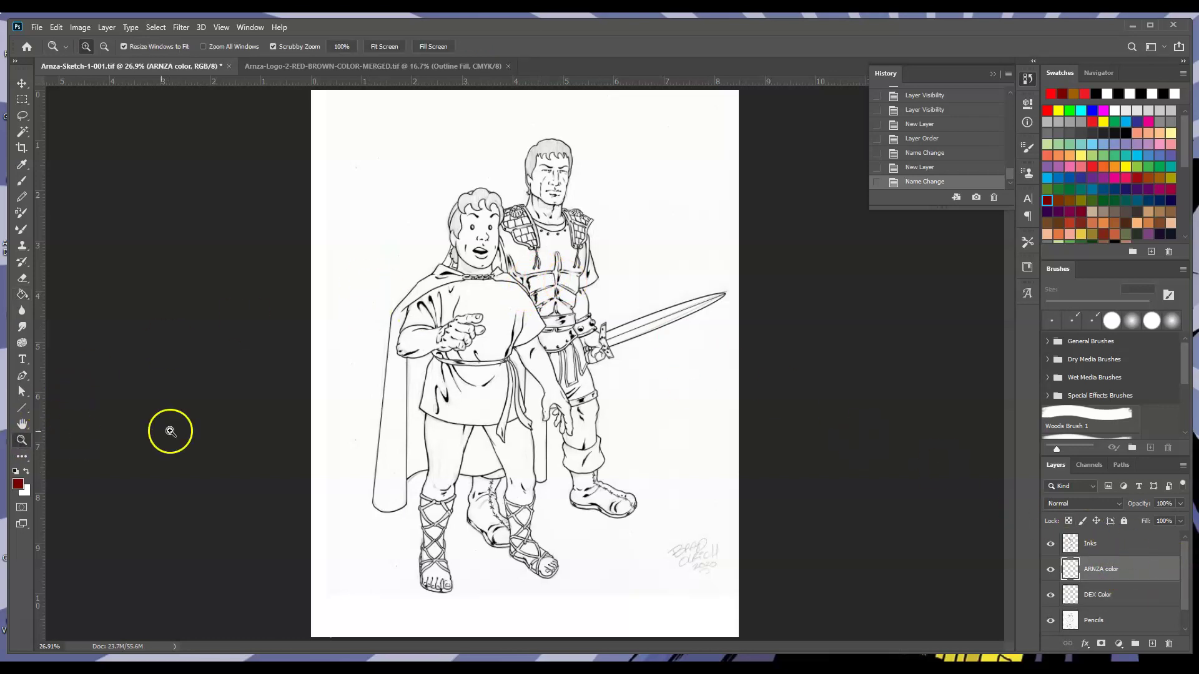
pyautogui.click(519, 265)
pyautogui.click(518, 240)
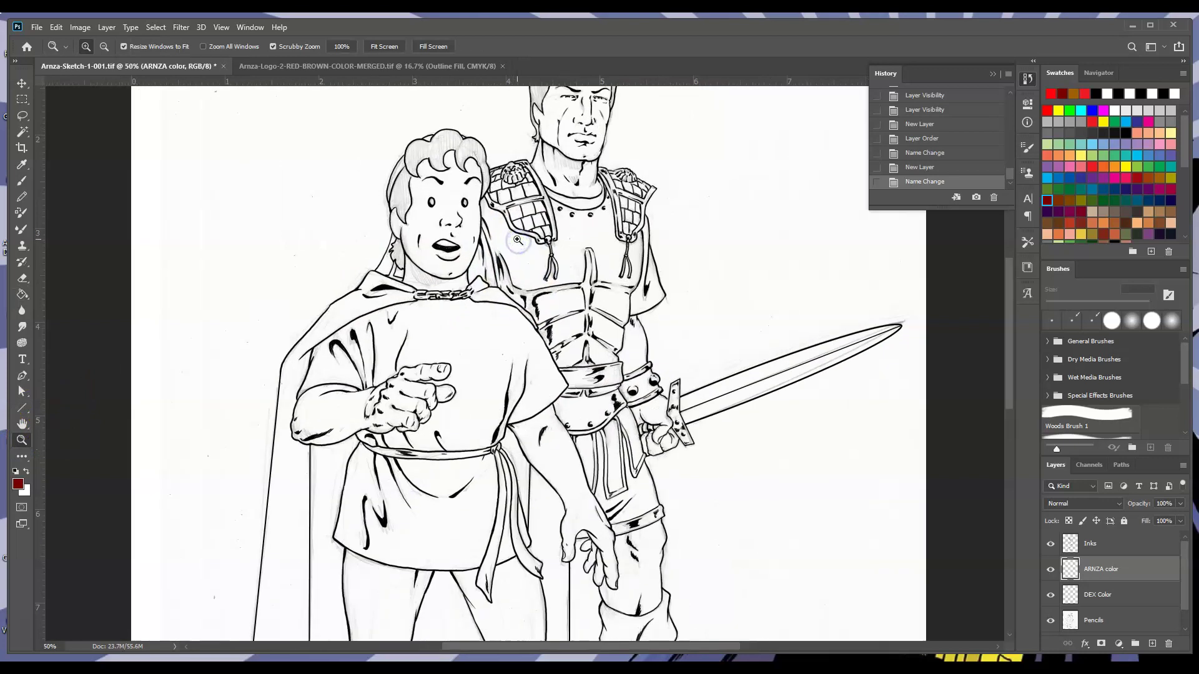
pyautogui.moveTo(1007, 377)
pyautogui.mouseDown()
pyautogui.moveTo(1011, 357)
pyautogui.moveTo(1023, 389)
pyautogui.mouseUp()
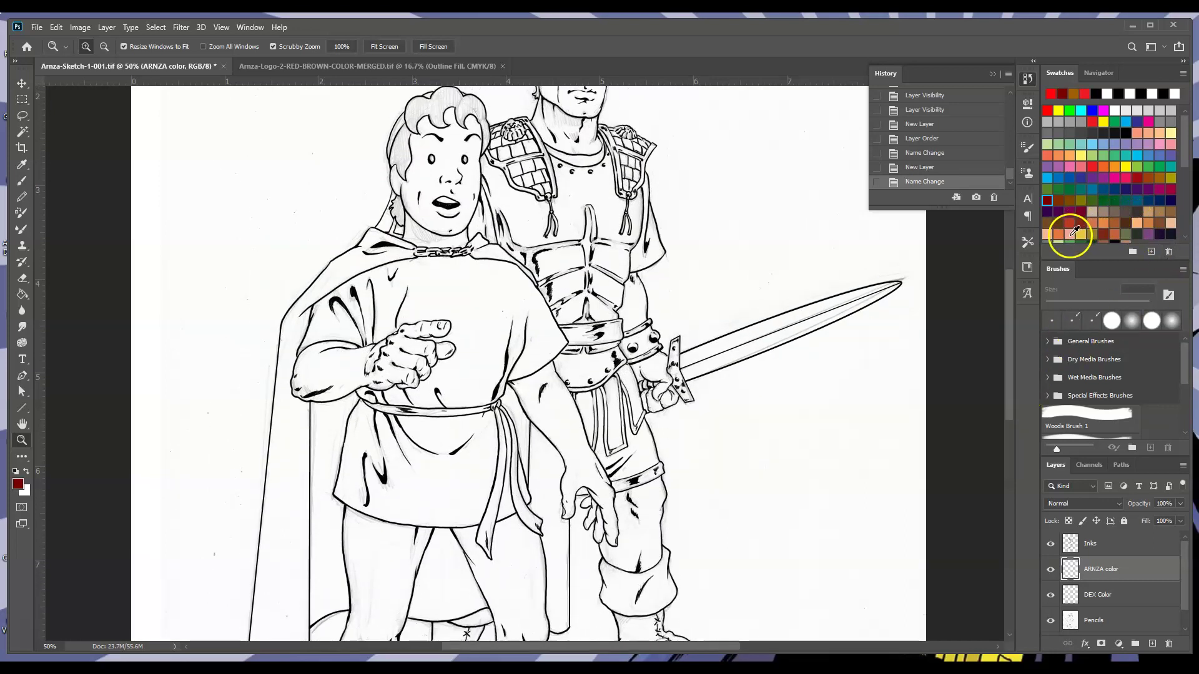
pyautogui.moveTo(1185, 163)
pyautogui.mouseDown()
pyautogui.moveTo(1188, 195)
pyautogui.moveTo(1192, 163)
pyautogui.mouseUp()
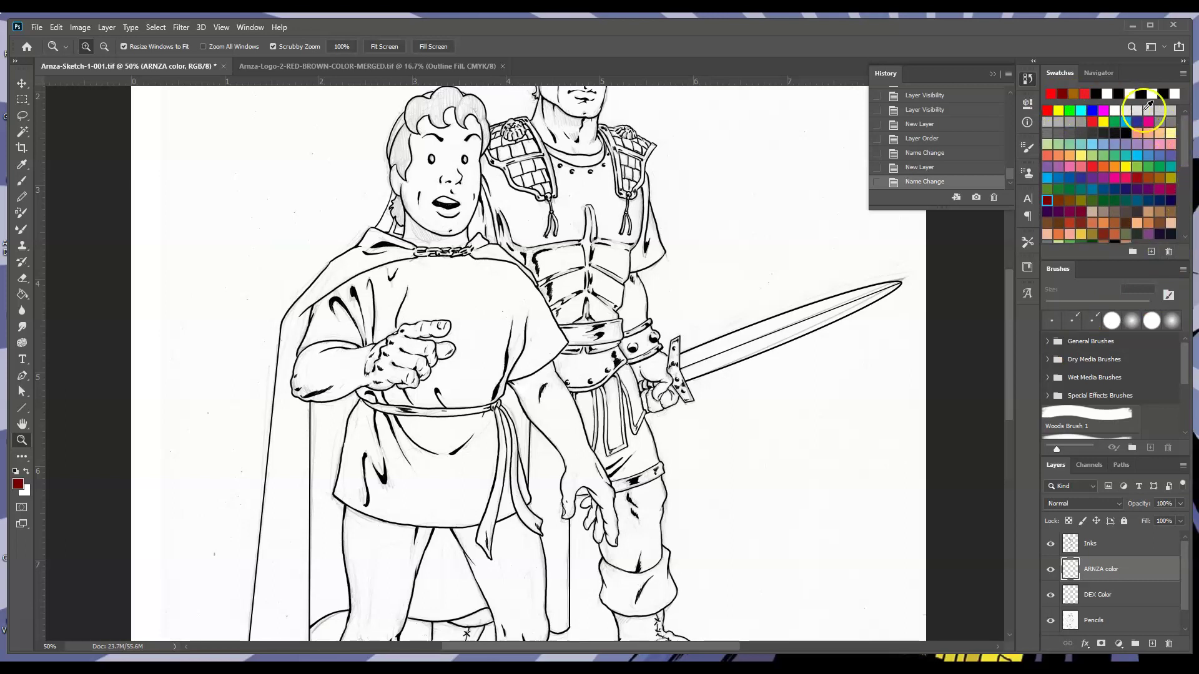
pyautogui.click(994, 74)
pyautogui.moveTo(1185, 141); pyautogui.dragTo(1185, 177)
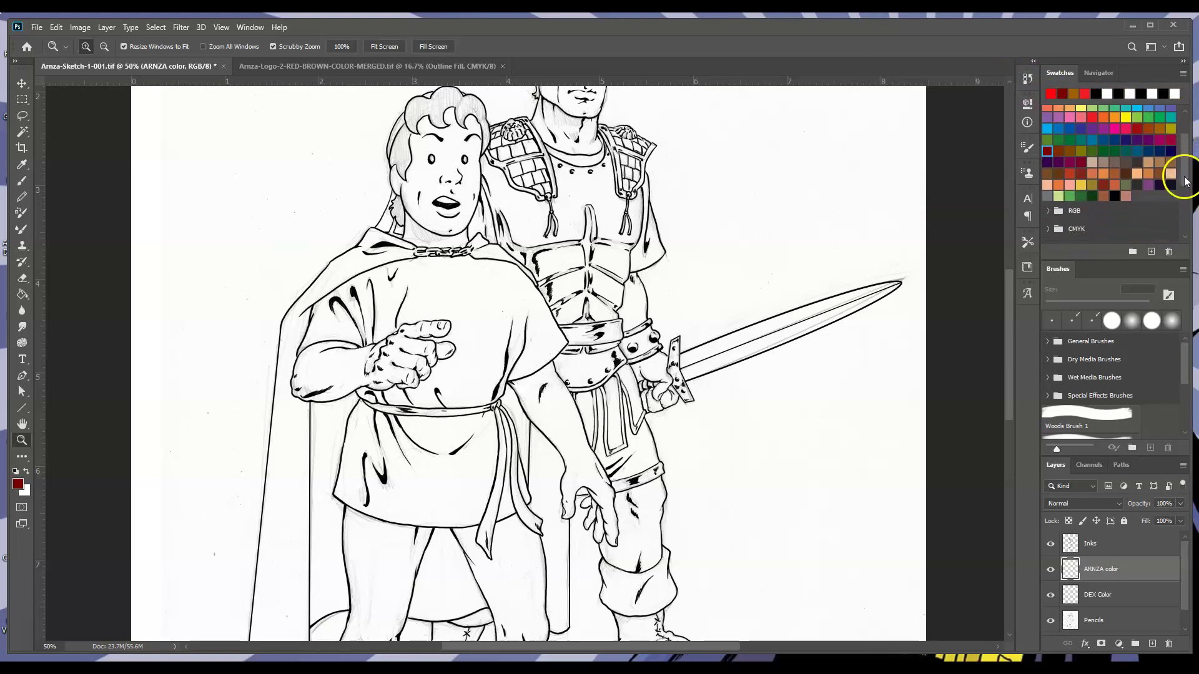
# Inspect the names of the custom skin-tone swatches without renaming any of them.
pyautogui.click(1070, 184)
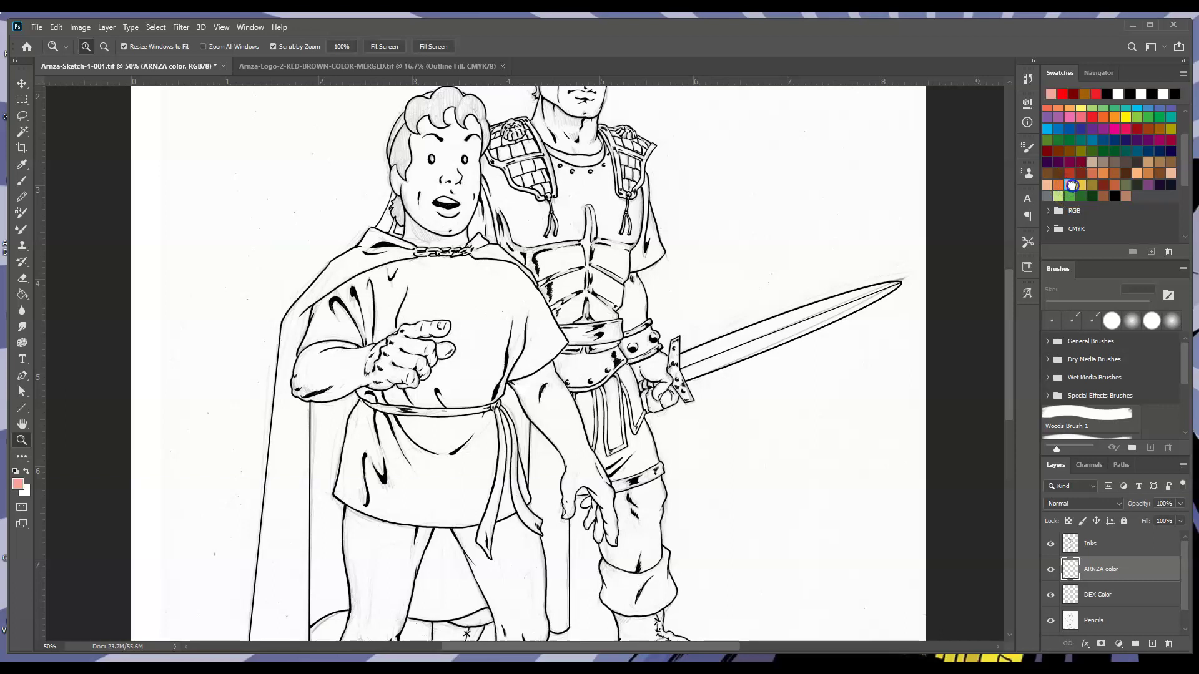
pyautogui.doubleClick(1072, 185)
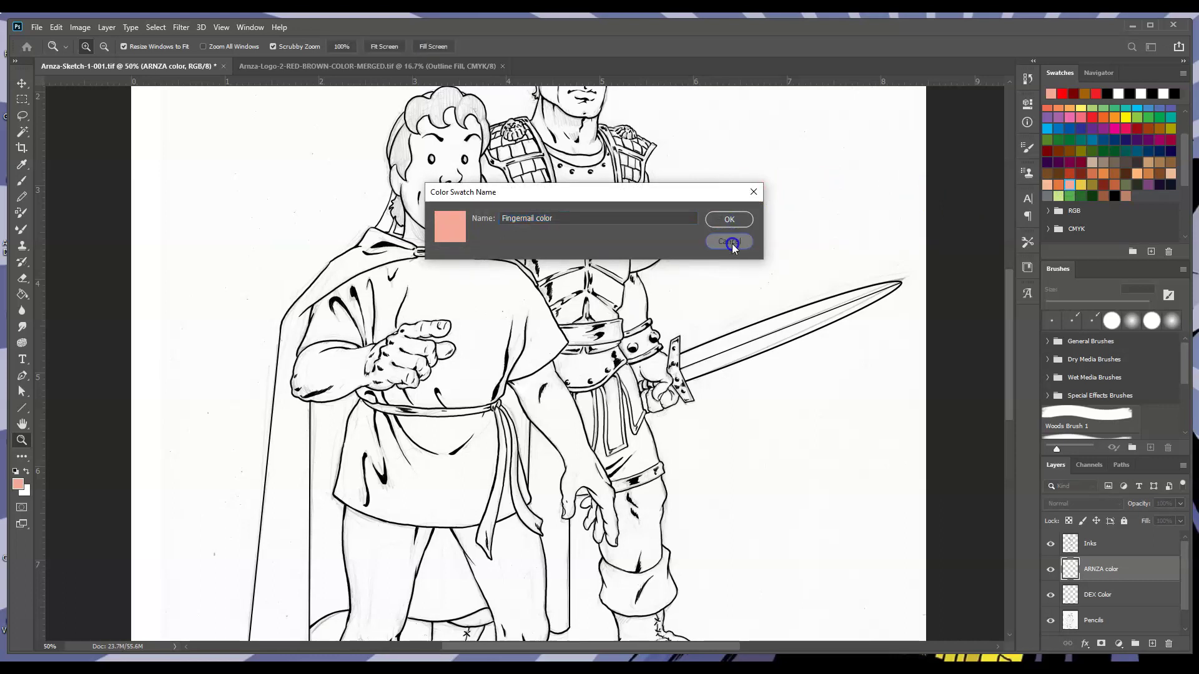
pyautogui.click(729, 241)
pyautogui.click(1048, 183)
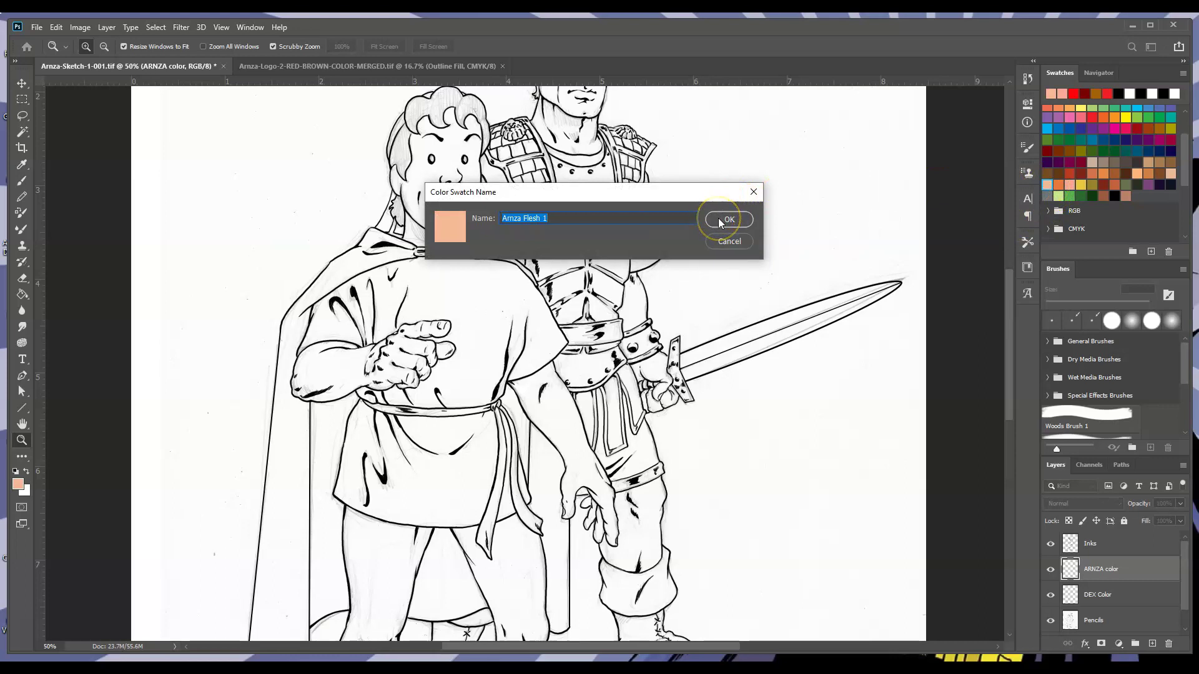
pyautogui.click(718, 219)
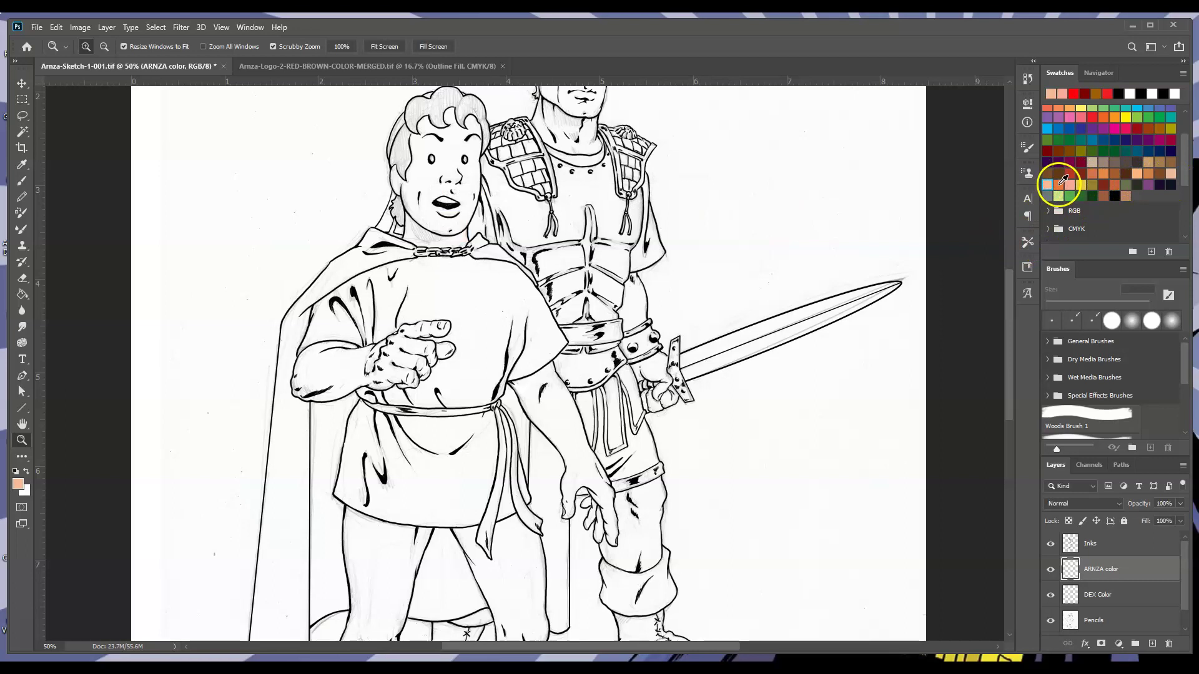
pyautogui.doubleClick(1060, 183)
pyautogui.click(722, 243)
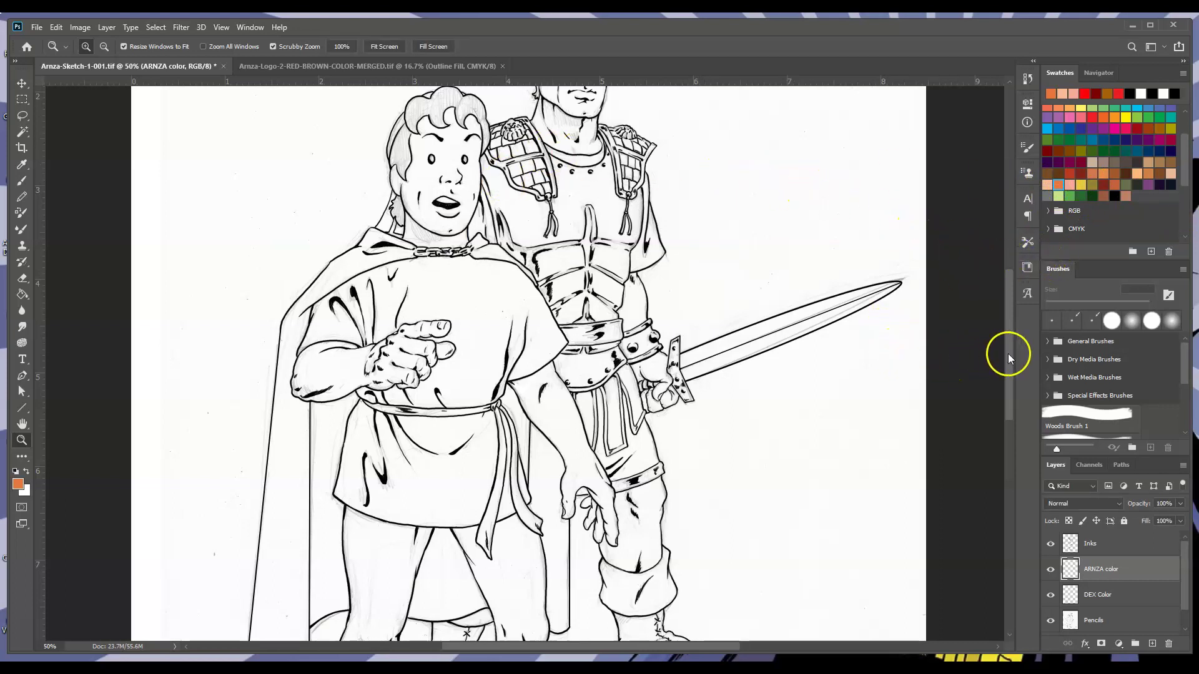
# Set the foreground color to the Arnza Flesh 1 swatch and set the hard round Pencil tool to 10 px.
pyautogui.moveTo(1009, 353); pyautogui.dragTo(1007, 348)
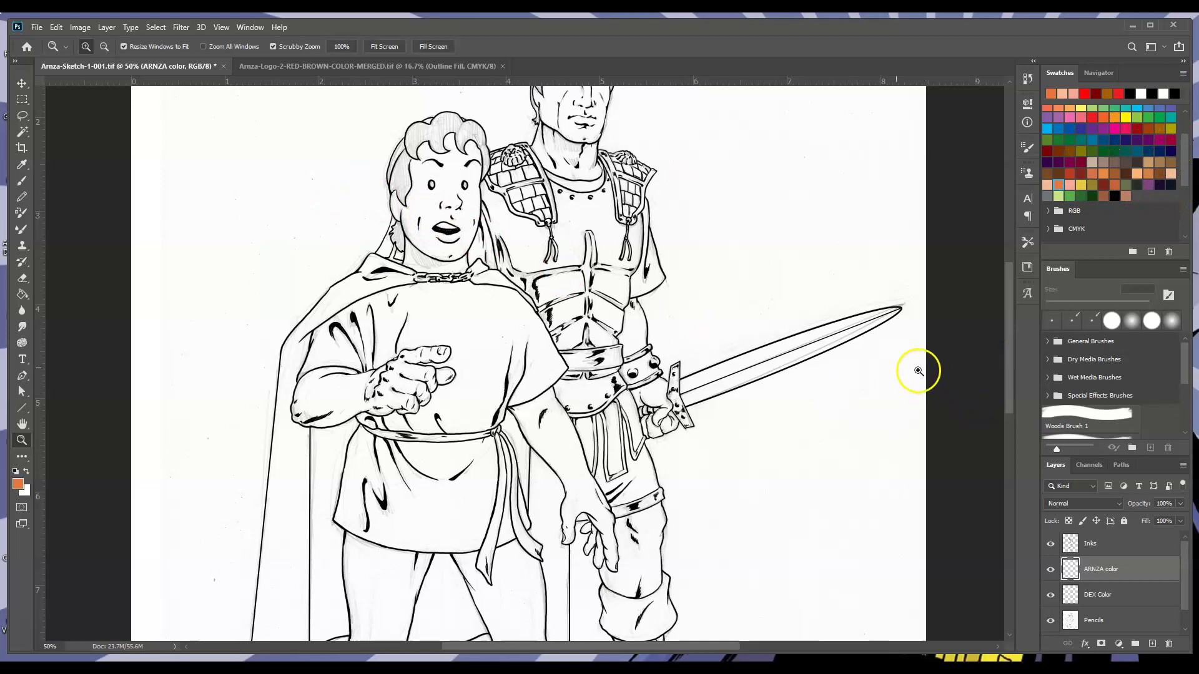
pyautogui.click(1047, 184)
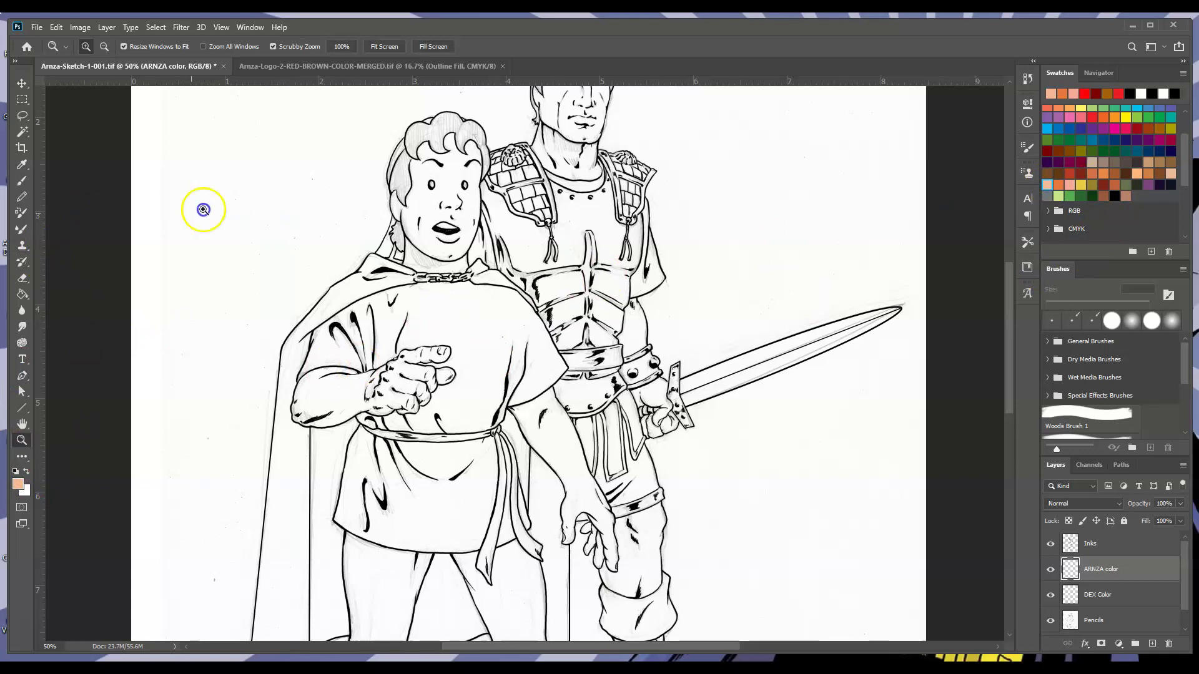
pyautogui.click(23, 183)
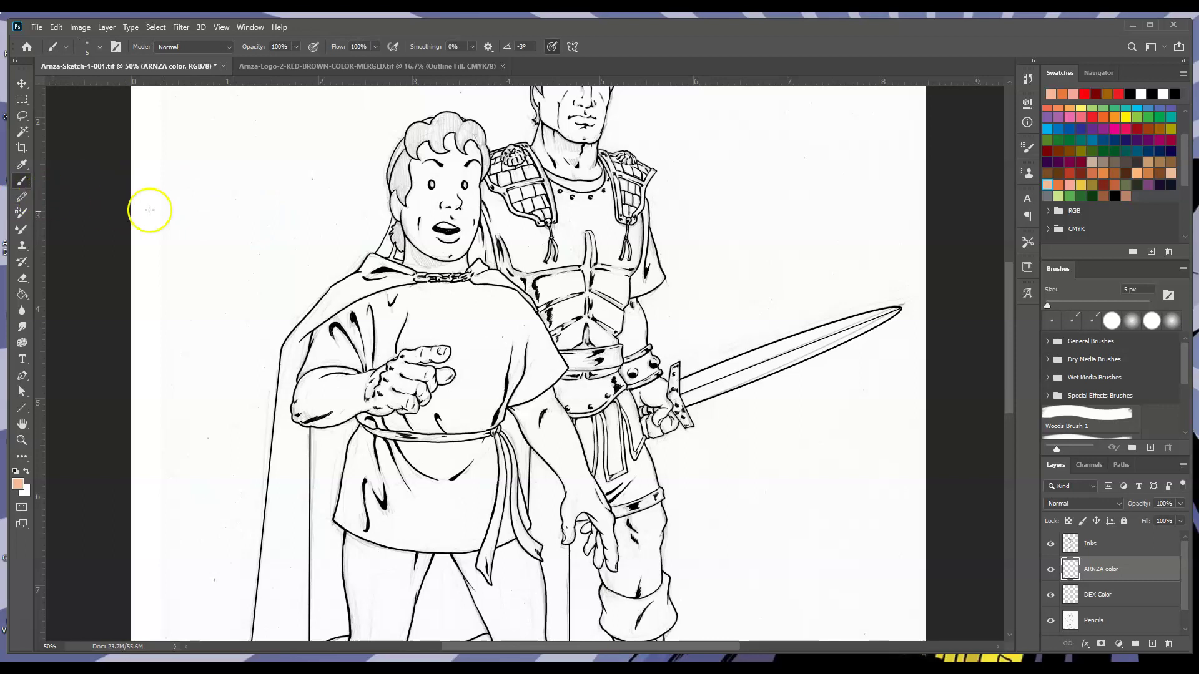
pyautogui.click(22, 198)
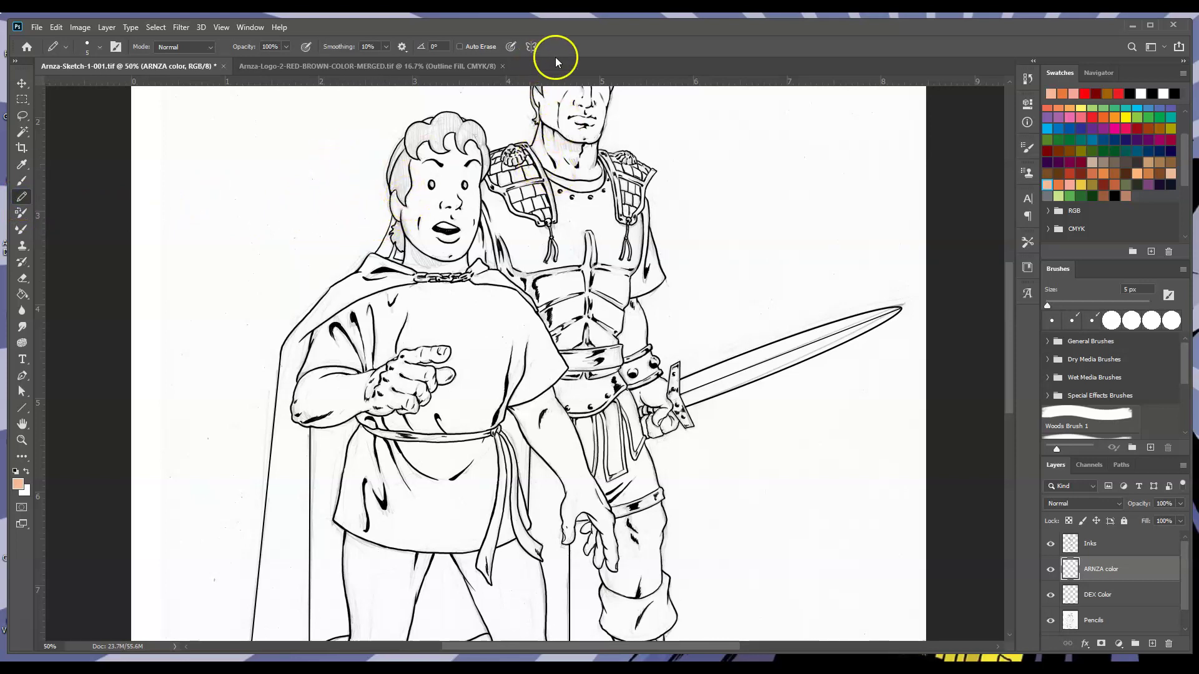
pyautogui.click(98, 47)
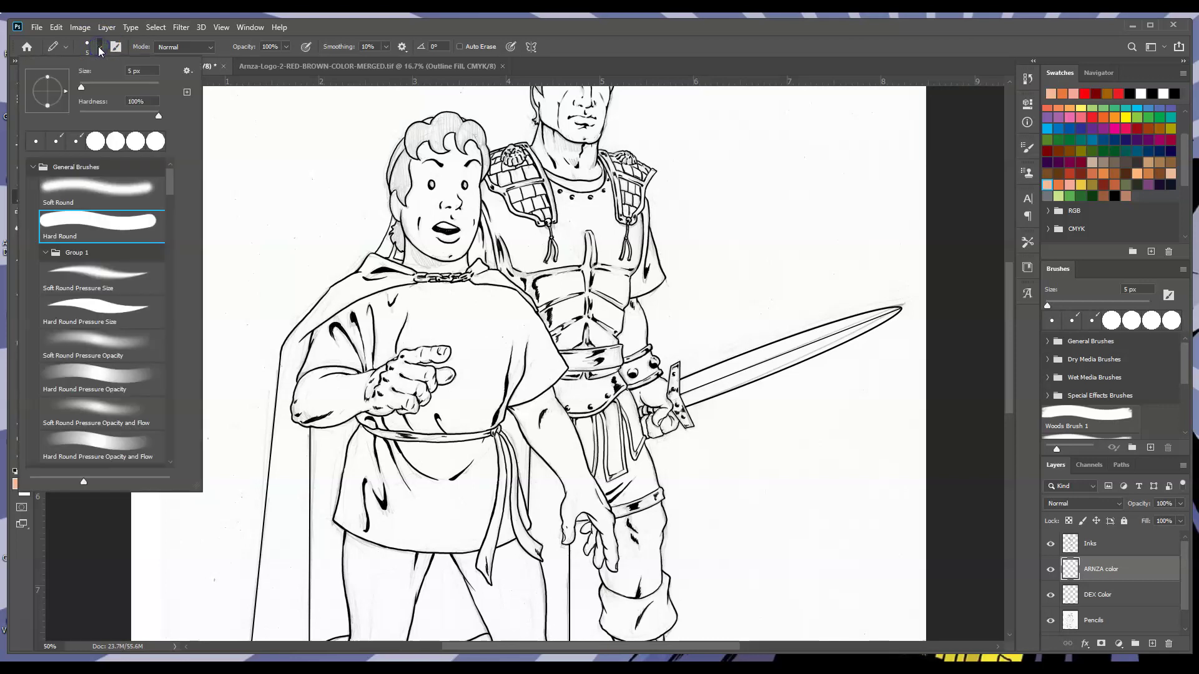
pyautogui.click(82, 85)
pyautogui.moveTo(81, 88); pyautogui.dragTo(84, 88)
pyautogui.click(609, 56)
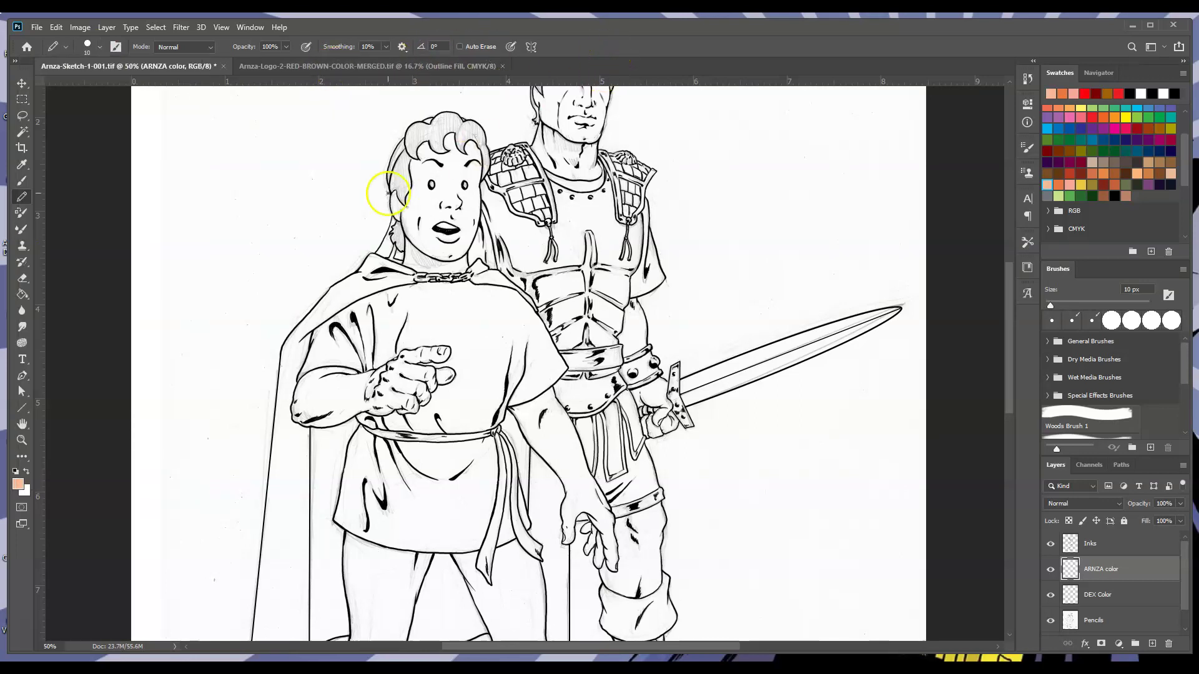
# Trace the inside of the front figure's hairline, sideburn and ear on the viewer's left with the flesh-colored Pencil.
pyautogui.click(21, 439)
pyautogui.click(459, 199)
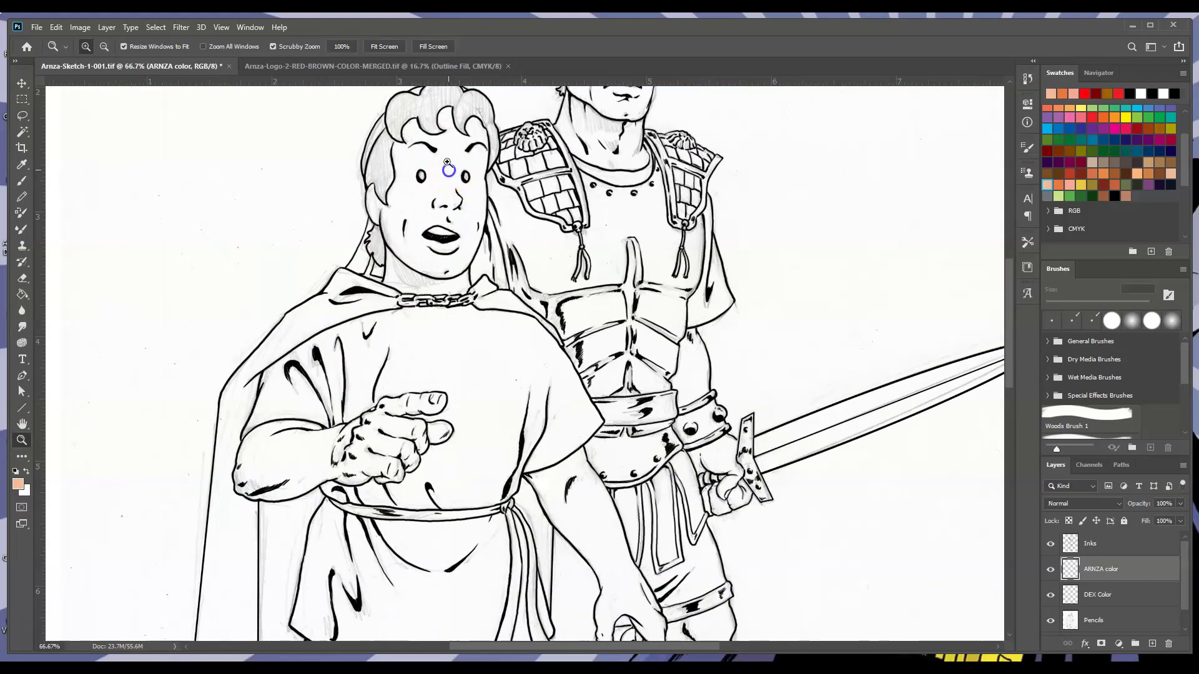
pyautogui.click(444, 170)
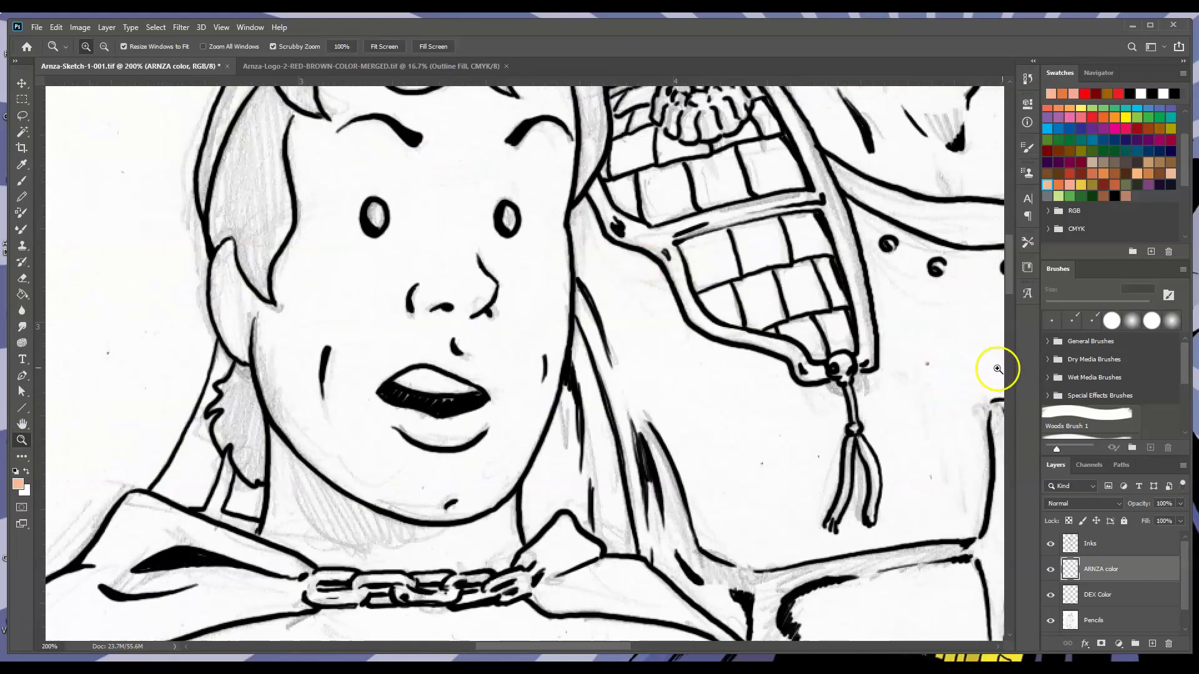
pyautogui.moveTo(1012, 286); pyautogui.dragTo(1013, 279)
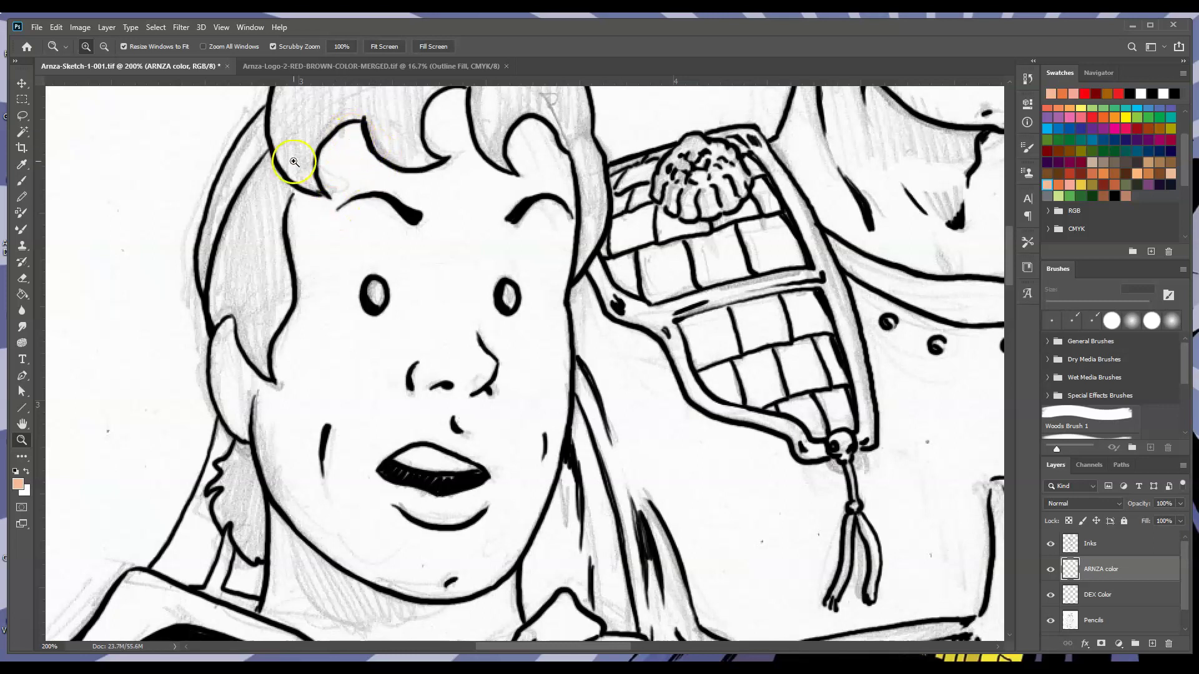
pyautogui.click(22, 195)
pyautogui.moveTo(372, 124)
pyautogui.mouseDown()
pyautogui.moveTo(335, 144)
pyautogui.moveTo(328, 179)
pyautogui.moveTo(331, 151)
pyautogui.moveTo(335, 196)
pyautogui.mouseUp()
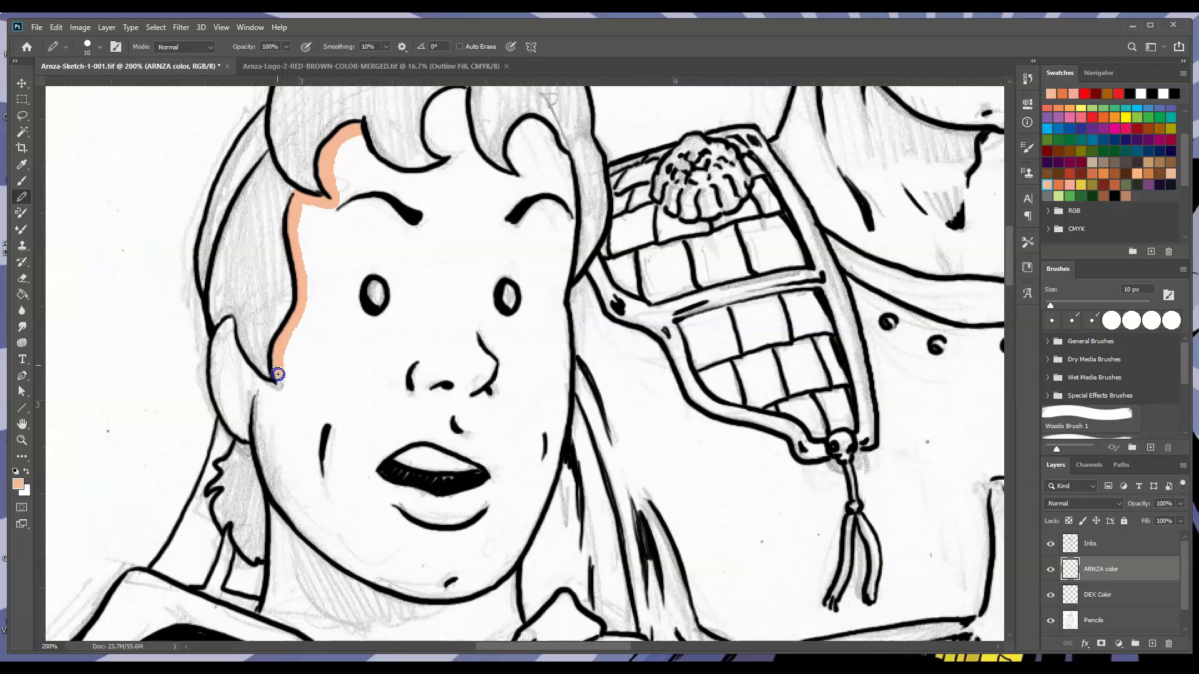
pyautogui.moveTo(277, 373); pyautogui.dragTo(283, 391)
pyautogui.moveTo(227, 319); pyautogui.dragTo(274, 395)
pyautogui.moveTo(227, 318); pyautogui.dragTo(217, 370)
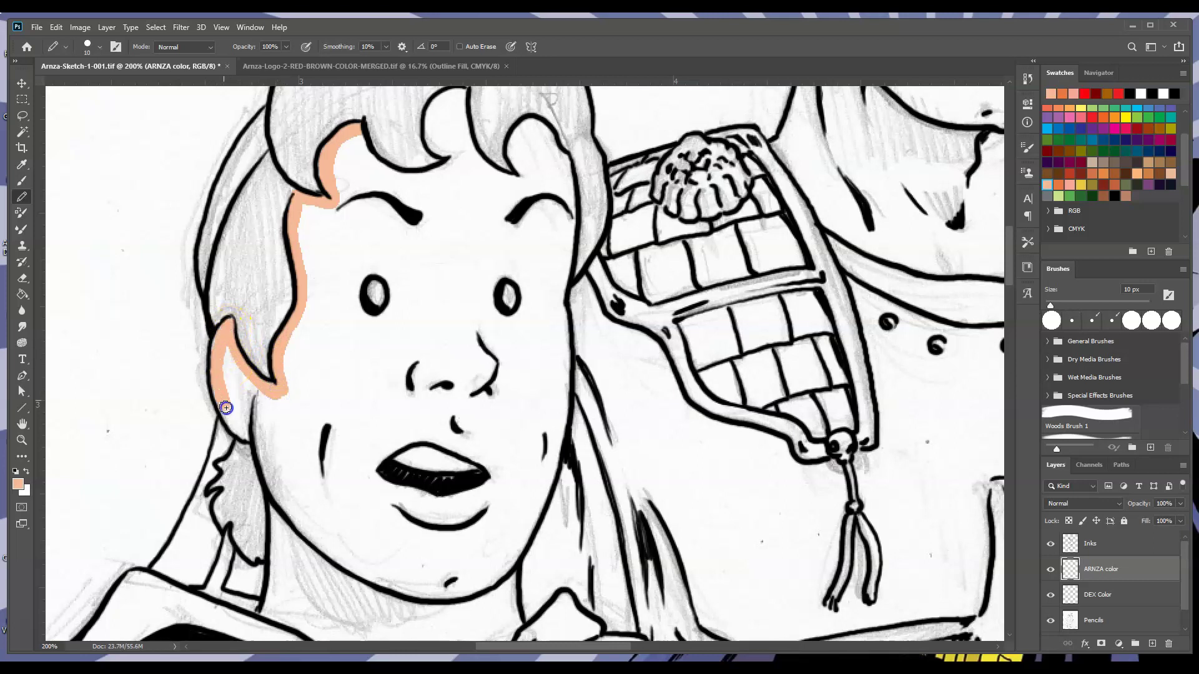
pyautogui.moveTo(261, 449); pyautogui.dragTo(264, 451)
# Continue the flesh outline beneath the front figure's curly fringe and down the temple on the viewer's right.
pyautogui.moveTo(361, 123)
pyautogui.mouseDown()
pyautogui.moveTo(390, 172)
pyautogui.moveTo(430, 177)
pyautogui.mouseUp()
pyautogui.moveTo(465, 92)
pyautogui.mouseDown()
pyautogui.moveTo(431, 116)
pyautogui.moveTo(453, 95)
pyautogui.moveTo(431, 125)
pyautogui.moveTo(449, 158)
pyautogui.moveTo(464, 129)
pyautogui.mouseUp()
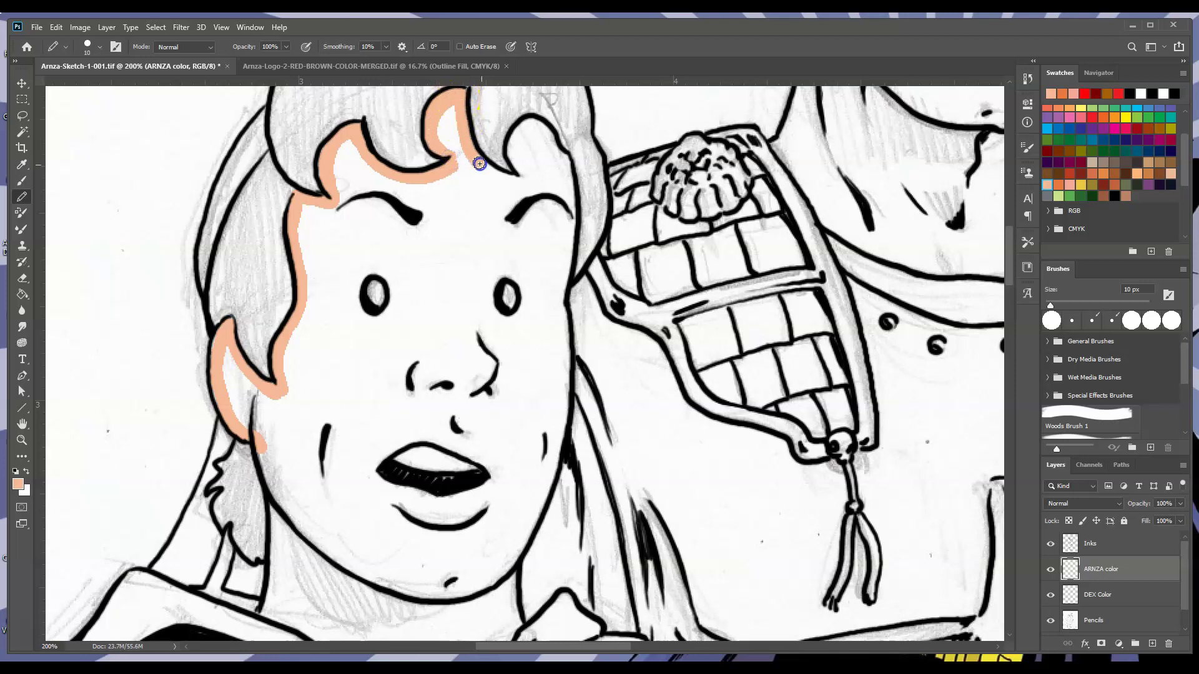
pyautogui.moveTo(531, 162)
pyautogui.mouseDown()
pyautogui.moveTo(555, 147)
pyautogui.moveTo(524, 128)
pyautogui.moveTo(522, 170)
pyautogui.moveTo(522, 128)
pyautogui.moveTo(534, 124)
pyautogui.moveTo(574, 166)
pyautogui.moveTo(557, 152)
pyautogui.moveTo(572, 201)
pyautogui.moveTo(562, 340)
pyautogui.mouseUp()
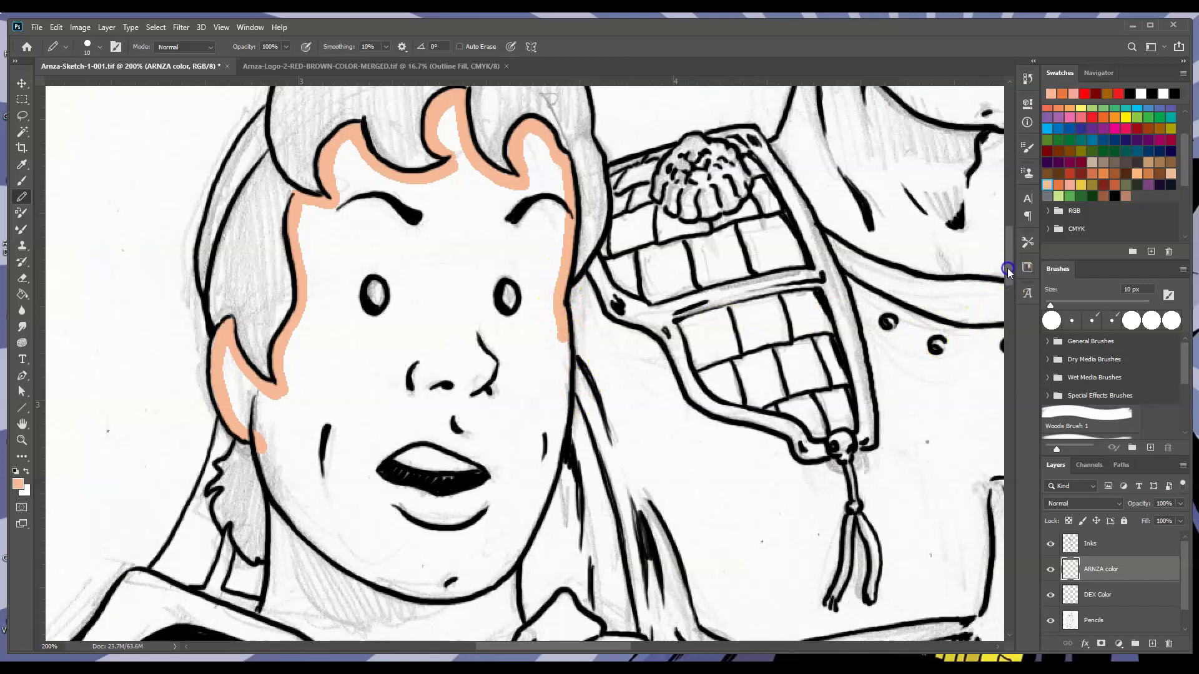
# Extend the flesh outline down the front figure's cheeks and both sides of the neck, and along the neckline above the cloak chain.
pyautogui.scroll(-3, 999, 269)
pyautogui.moveTo(563, 270); pyautogui.dragTo(564, 316)
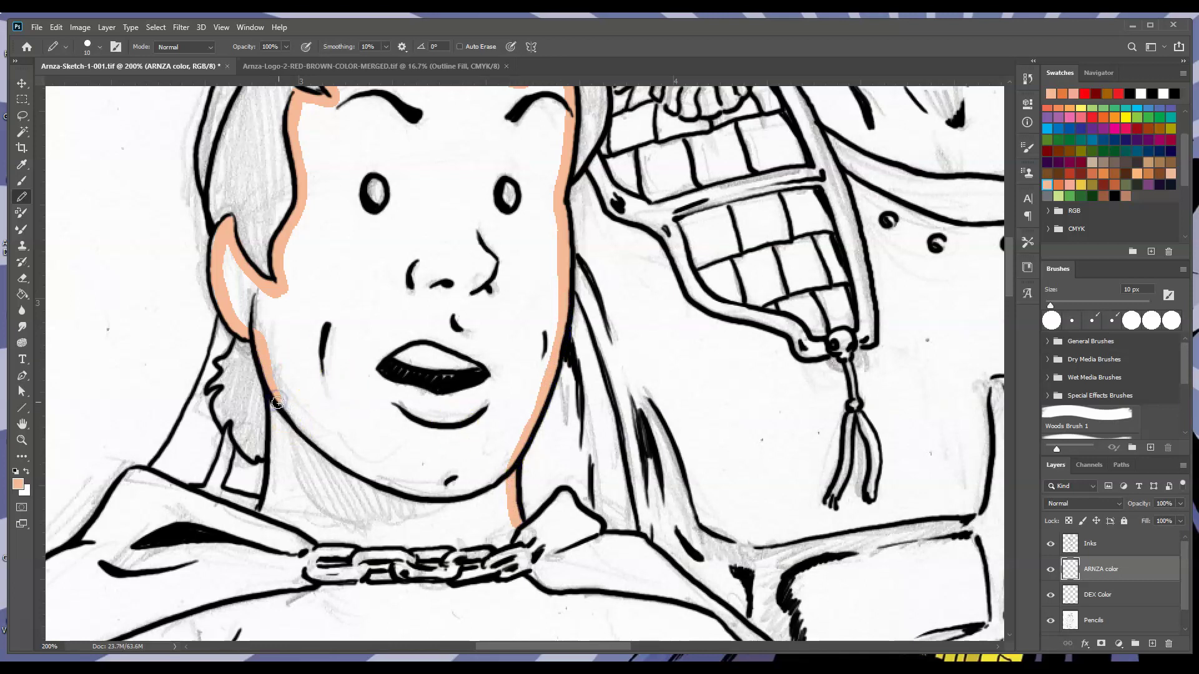
pyautogui.moveTo(276, 427); pyautogui.dragTo(271, 517)
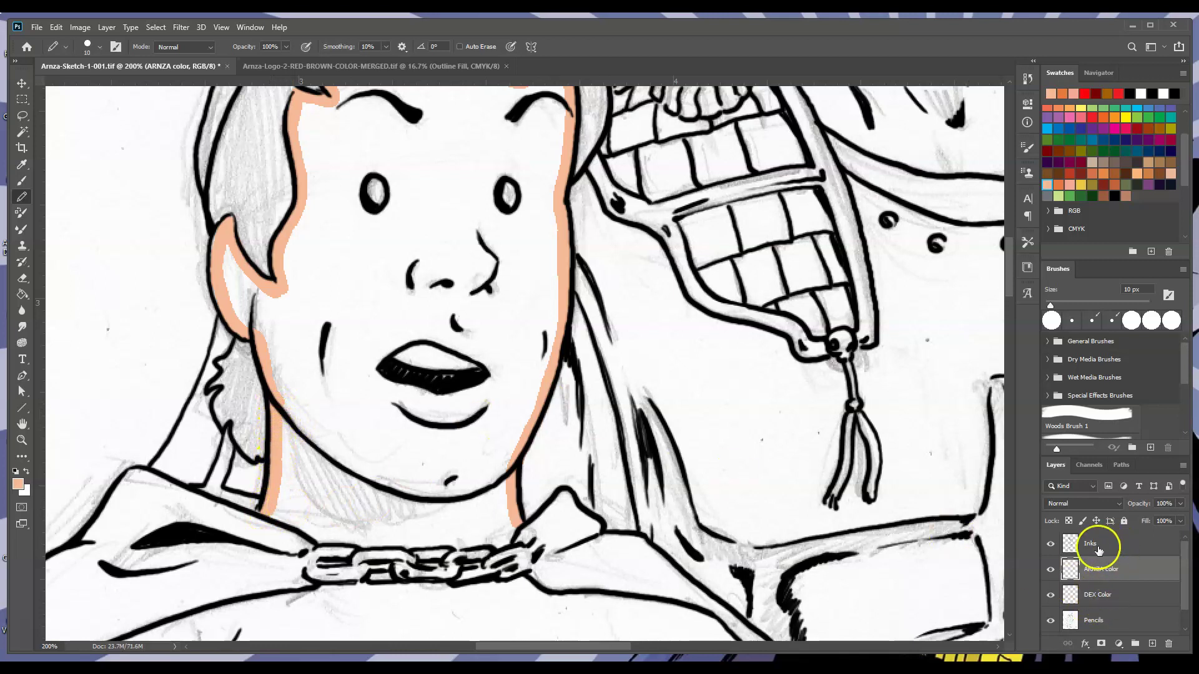
pyautogui.moveTo(266, 505); pyautogui.dragTo(285, 519)
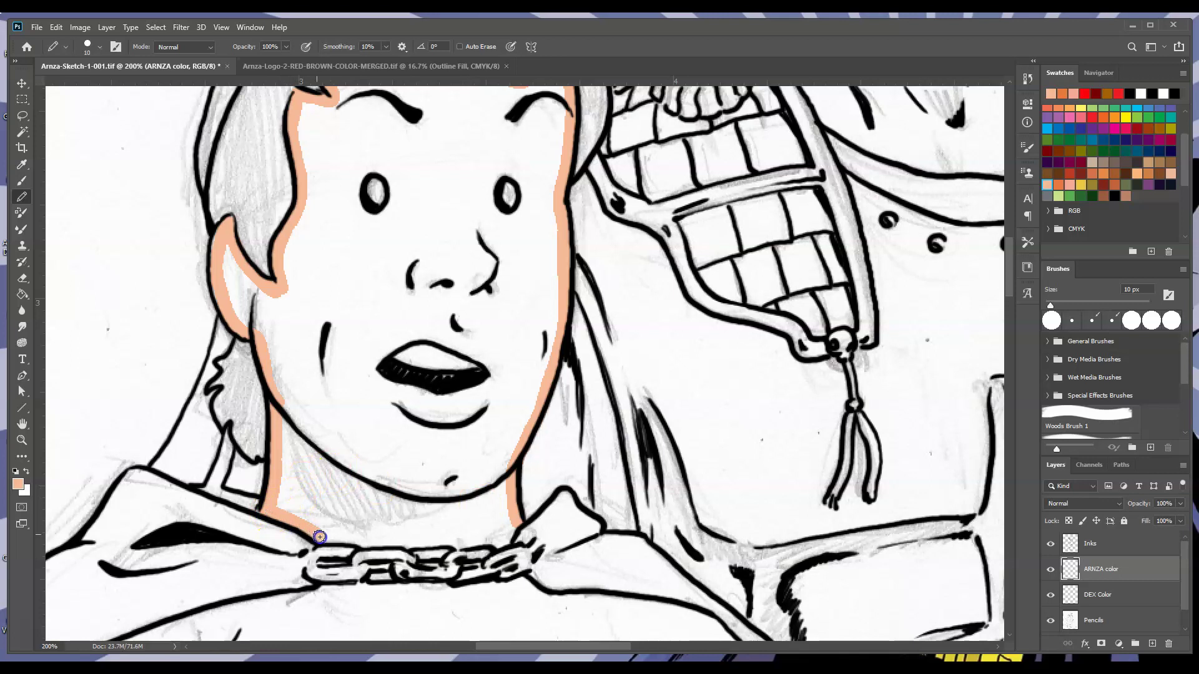
pyautogui.moveTo(400, 545)
pyautogui.mouseDown()
pyautogui.moveTo(439, 552)
pyautogui.moveTo(408, 543)
pyautogui.mouseUp()
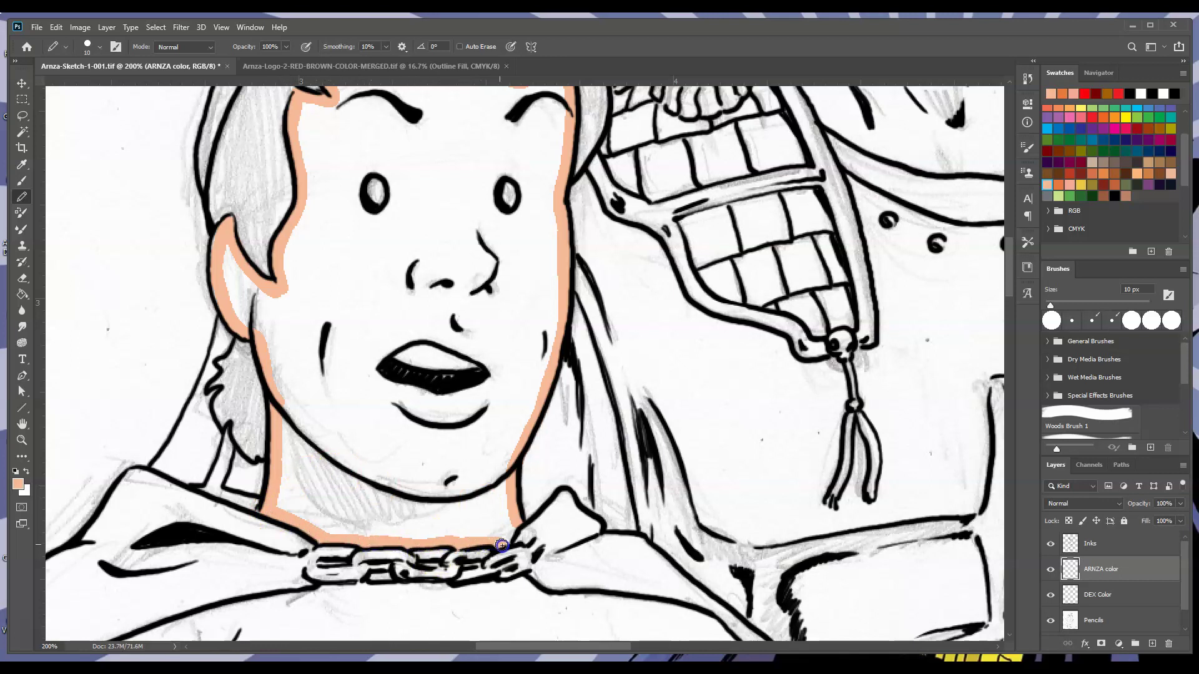
# Outline the outside of the front figure's lips and both eyes with the flesh-colored Pencil.
pyautogui.moveTo(373, 371); pyautogui.dragTo(399, 345)
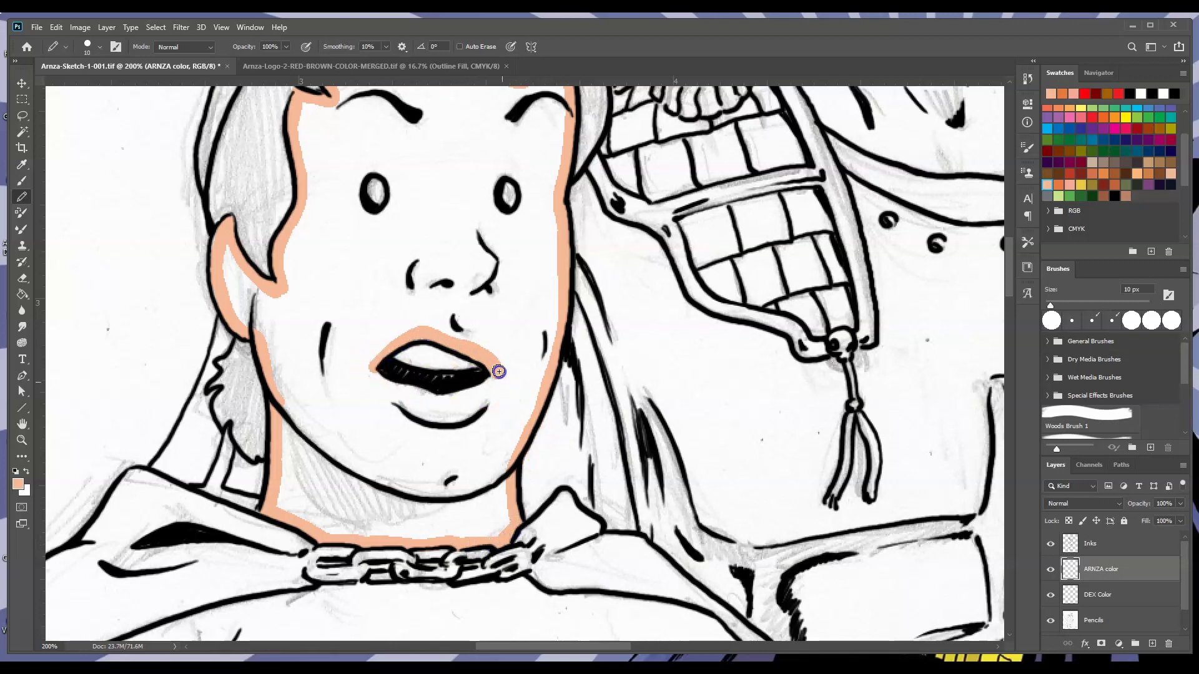
pyautogui.moveTo(484, 388); pyautogui.dragTo(436, 400)
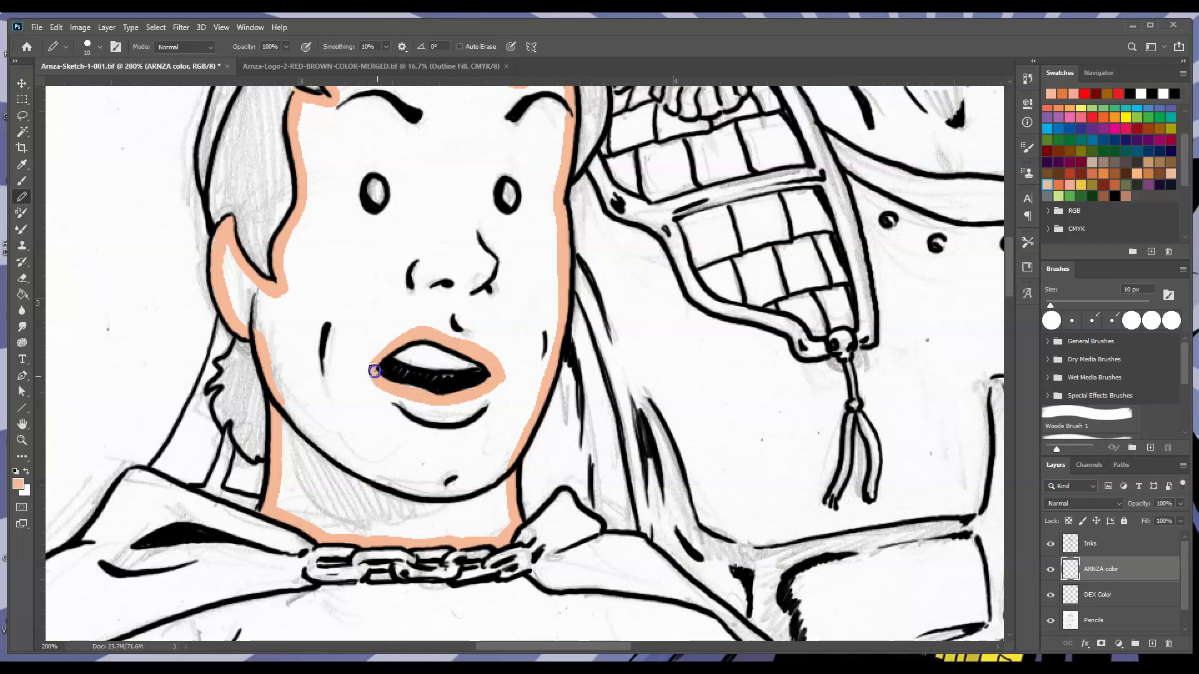
pyautogui.moveTo(375, 167)
pyautogui.mouseDown()
pyautogui.moveTo(355, 189)
pyautogui.moveTo(367, 214)
pyautogui.moveTo(395, 202)
pyautogui.moveTo(370, 163)
pyautogui.mouseUp()
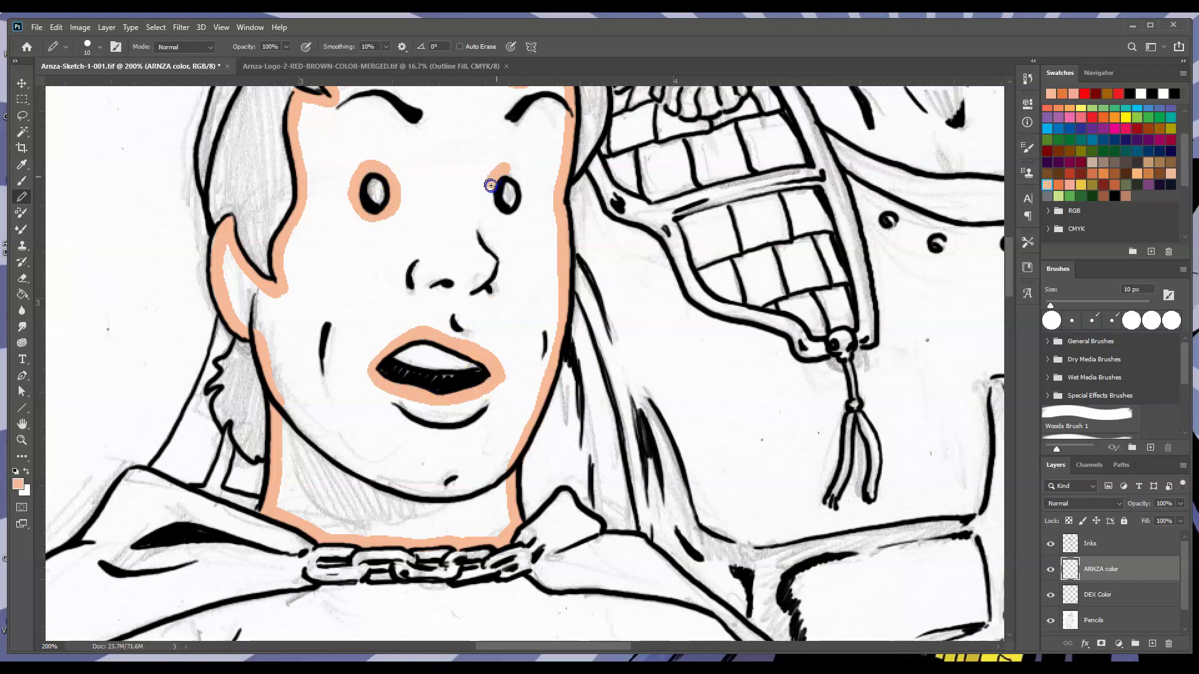
pyautogui.moveTo(512, 215)
pyautogui.mouseDown()
pyautogui.moveTo(526, 194)
pyautogui.moveTo(499, 173)
pyautogui.mouseUp()
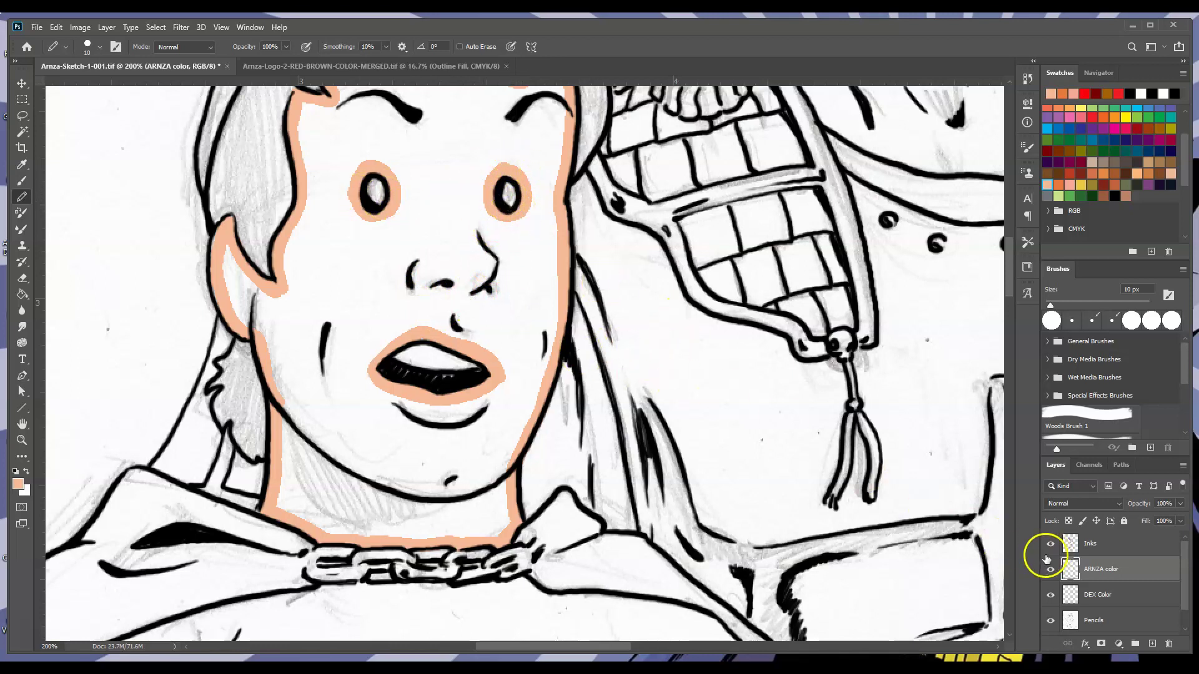
# Hide the Pencils layer and fill the front figure's outlined face and neck with the flesh color using the Paint Bucket.
pyautogui.click(1051, 620)
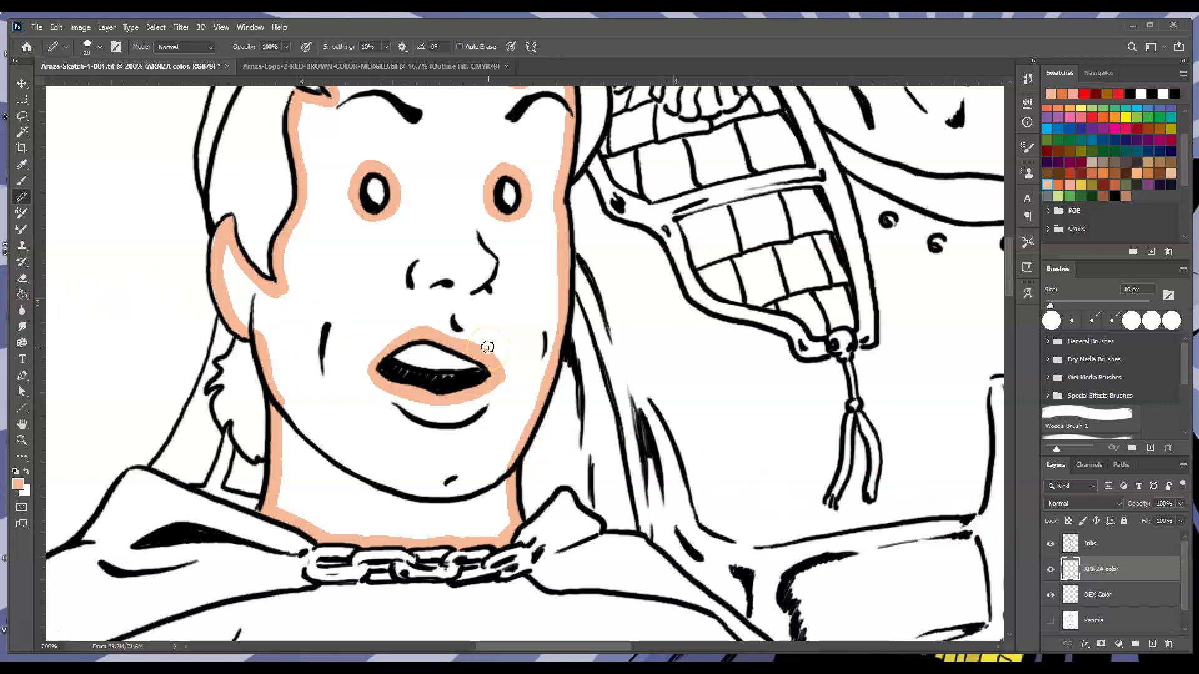
pyautogui.hotkey('ctrl', '-')
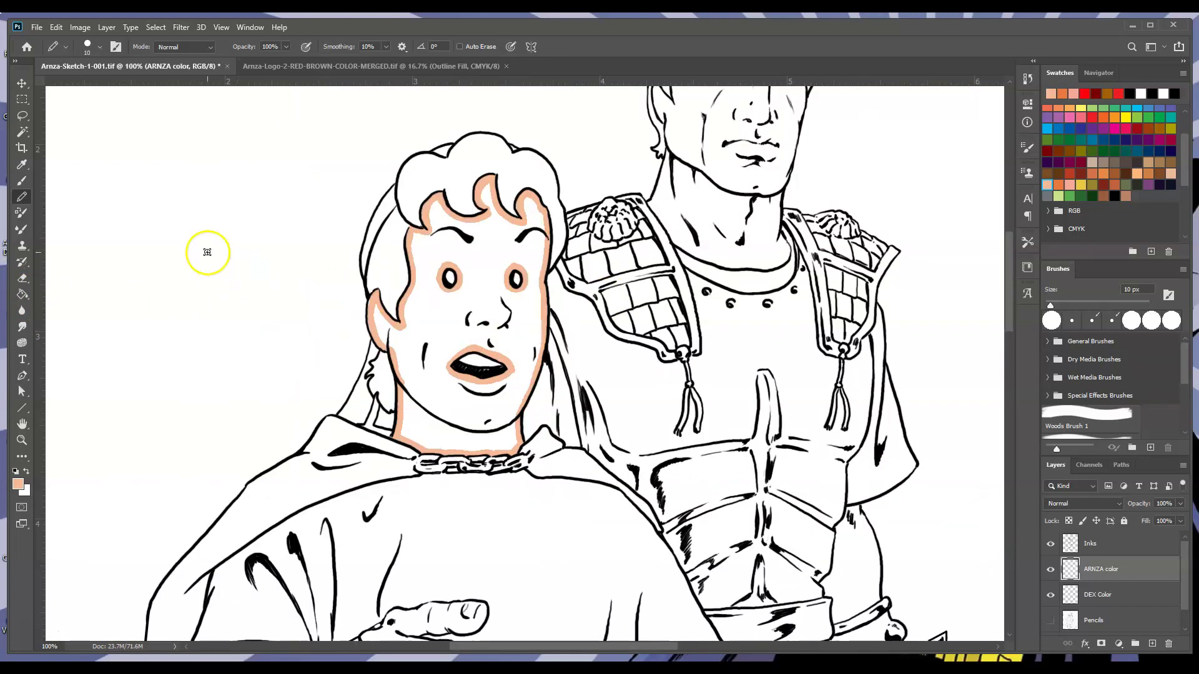
pyautogui.click(22, 295)
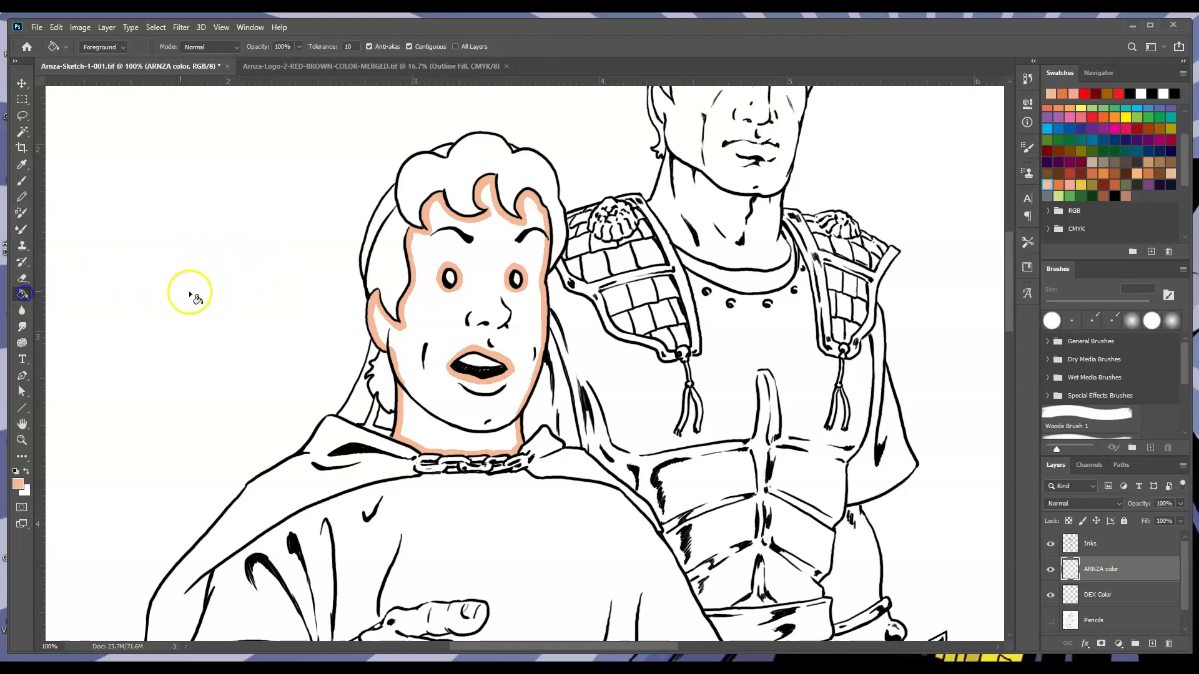
pyautogui.click(454, 316)
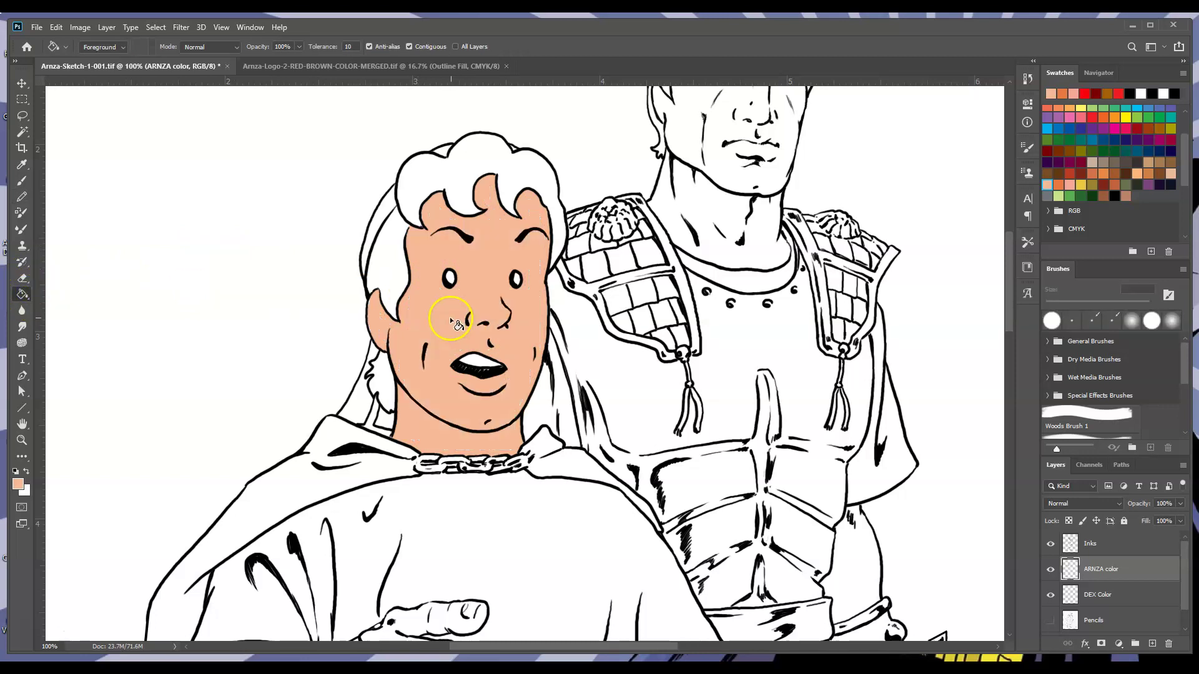
# Trace the elbow and upper edge of the front figure's raised forearm, on to the pointing finger, with the flesh-colored 10 px Pencil.
pyautogui.moveTo(1011, 290); pyautogui.dragTo(1000, 357)
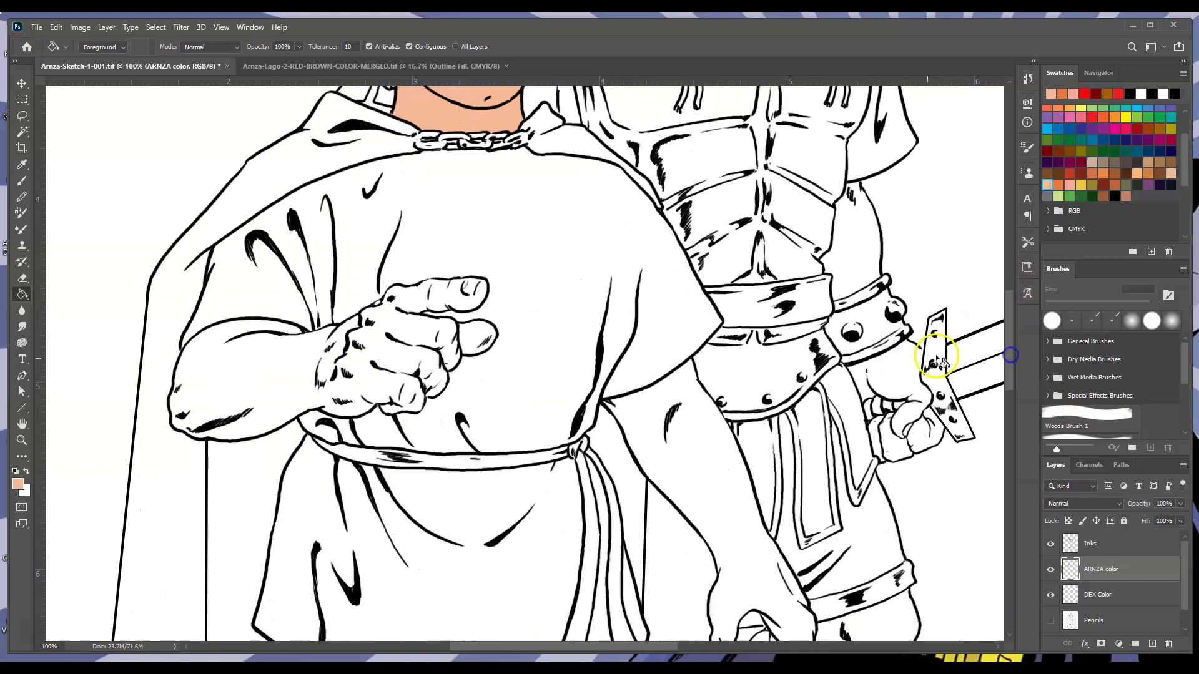
pyautogui.click(22, 440)
pyautogui.click(237, 356)
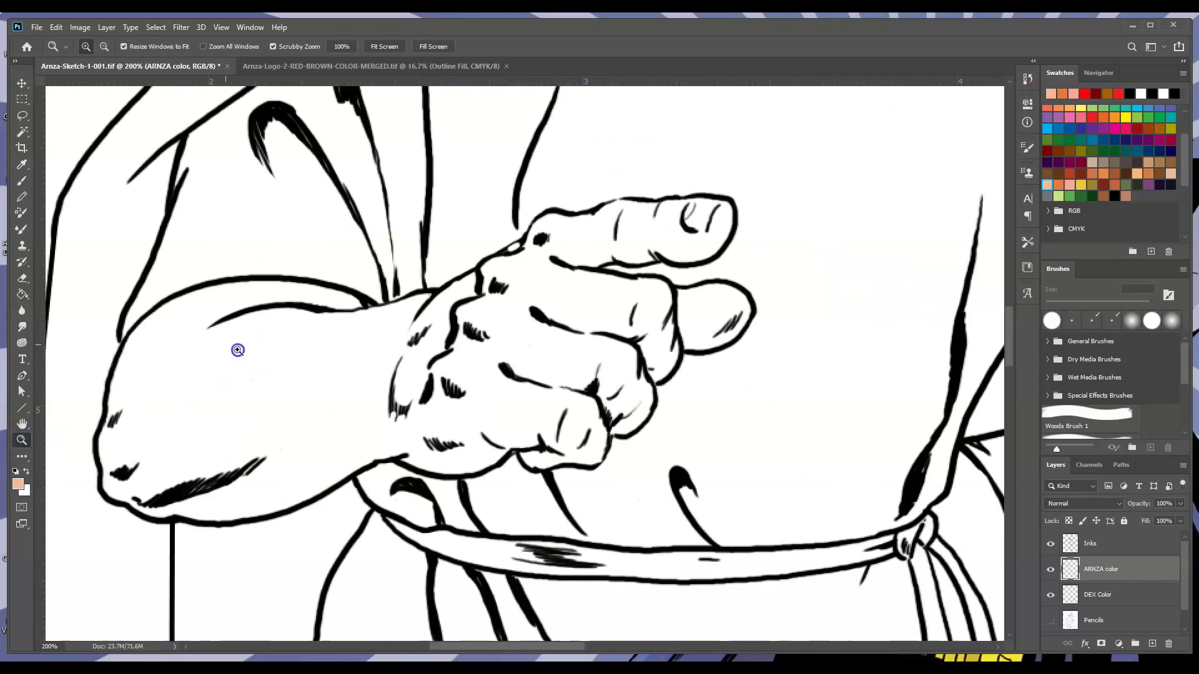
pyautogui.click(22, 196)
pyautogui.moveTo(142, 326)
pyautogui.mouseDown()
pyautogui.moveTo(120, 354)
pyautogui.moveTo(105, 444)
pyautogui.moveTo(106, 482)
pyautogui.moveTo(122, 499)
pyautogui.mouseUp()
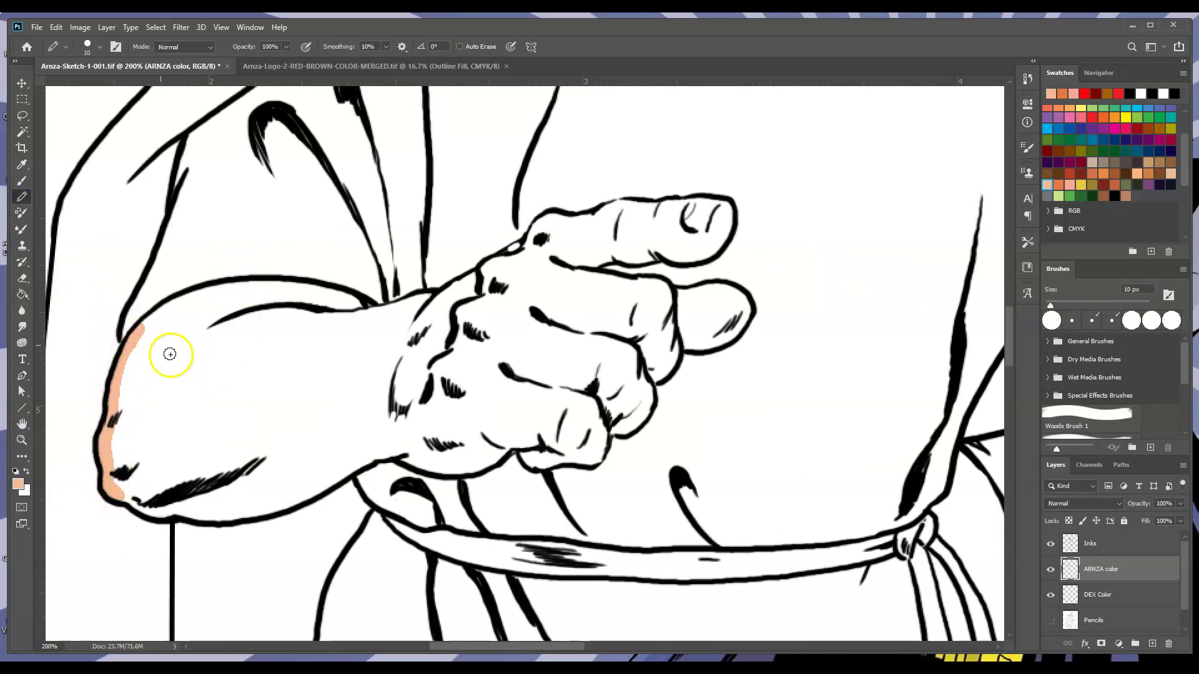
pyautogui.moveTo(142, 337); pyautogui.dragTo(248, 288)
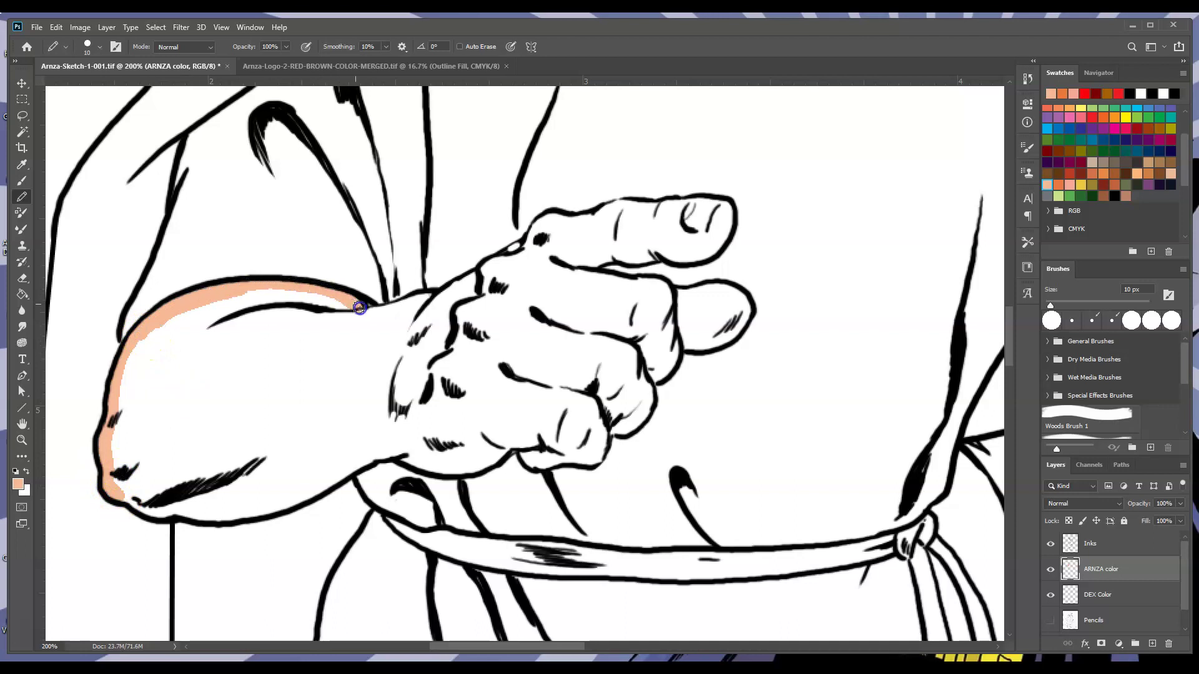
pyautogui.moveTo(376, 312); pyautogui.dragTo(436, 293)
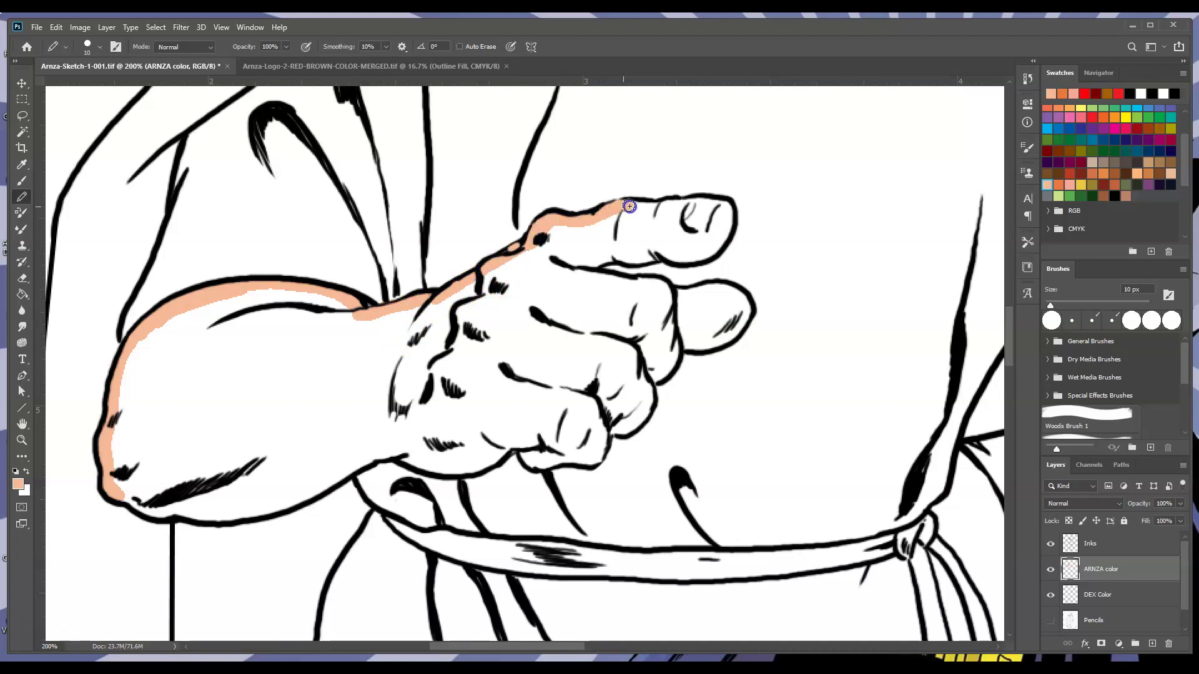
# Close the flesh outline around the raised hand's fingers and the forearm's underside, and fill the arm and hand with flesh color.
pyautogui.moveTo(678, 209)
pyautogui.mouseDown()
pyautogui.moveTo(717, 228)
pyautogui.moveTo(718, 215)
pyautogui.moveTo(705, 236)
pyautogui.moveTo(712, 208)
pyautogui.moveTo(726, 227)
pyautogui.mouseUp()
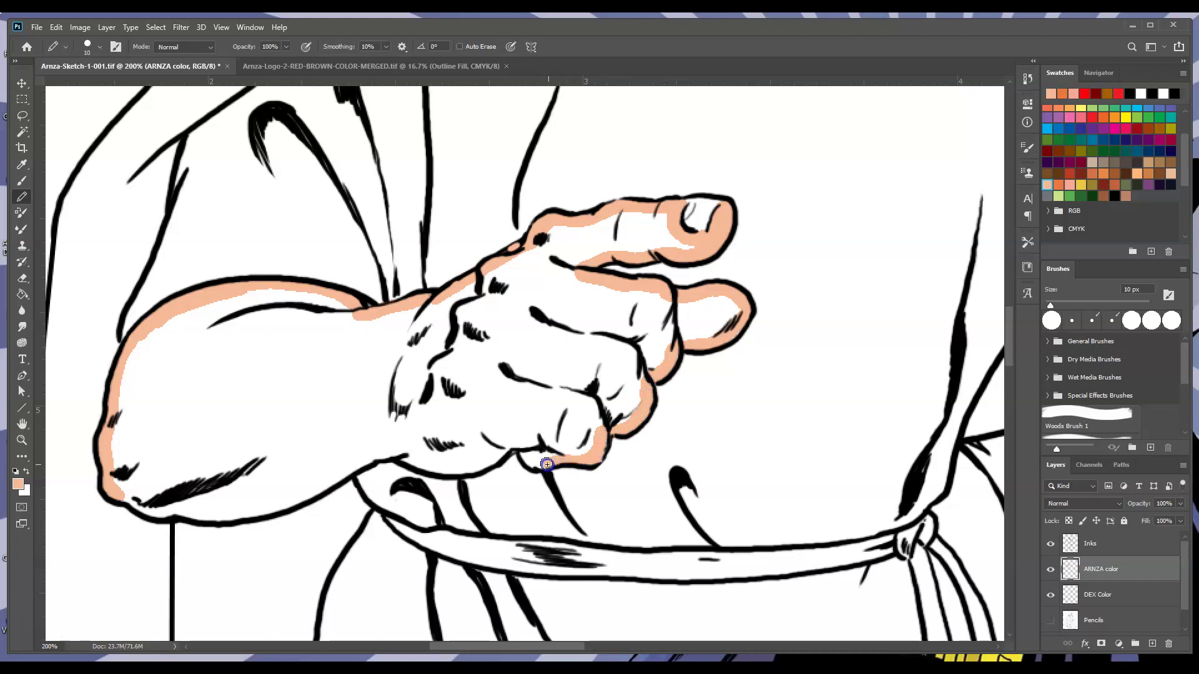
pyautogui.moveTo(522, 453); pyautogui.dragTo(511, 447)
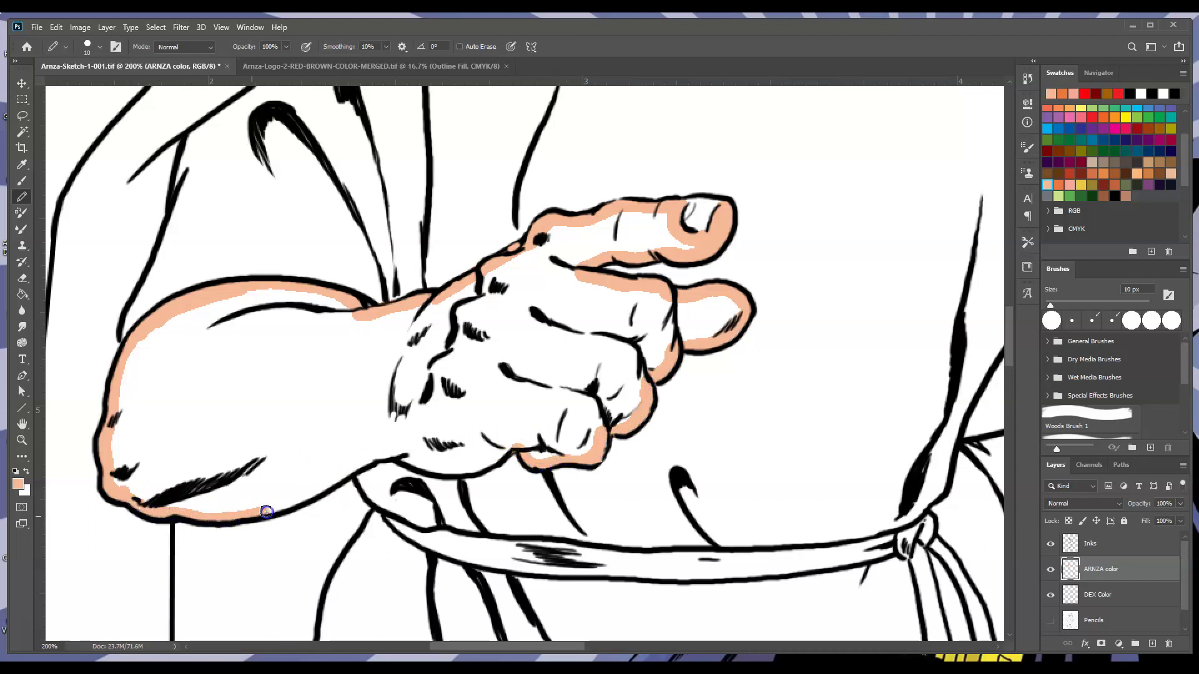
pyautogui.moveTo(266, 512); pyautogui.dragTo(318, 489)
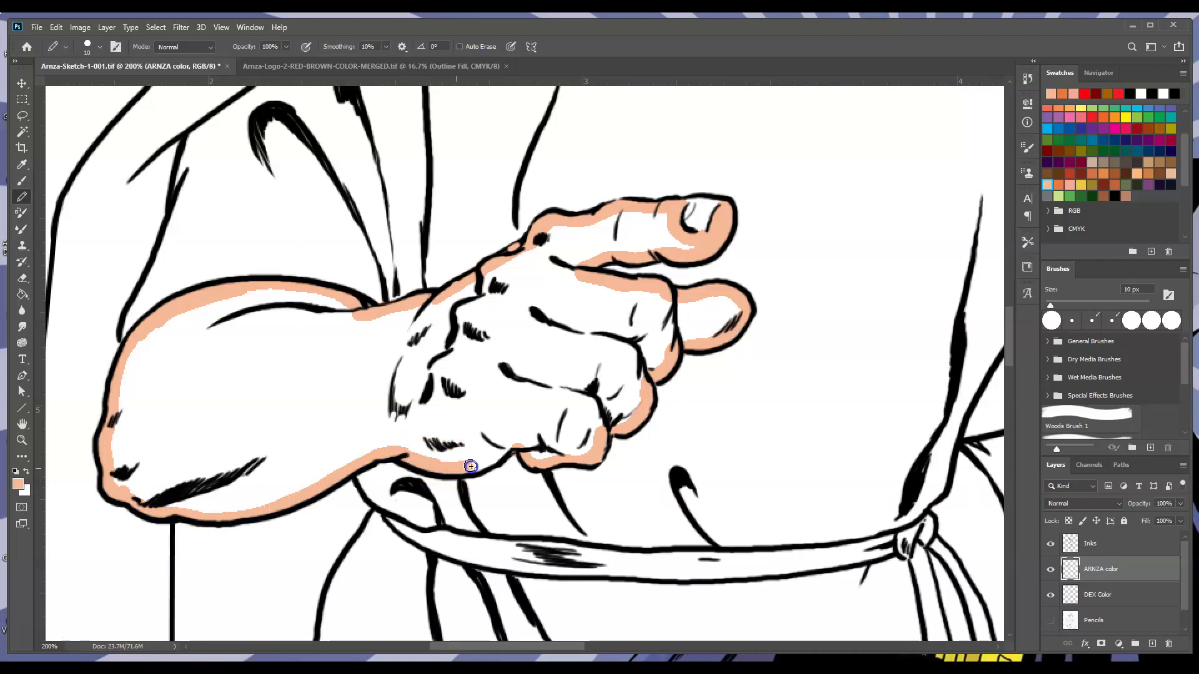
pyautogui.moveTo(508, 448); pyautogui.dragTo(525, 446)
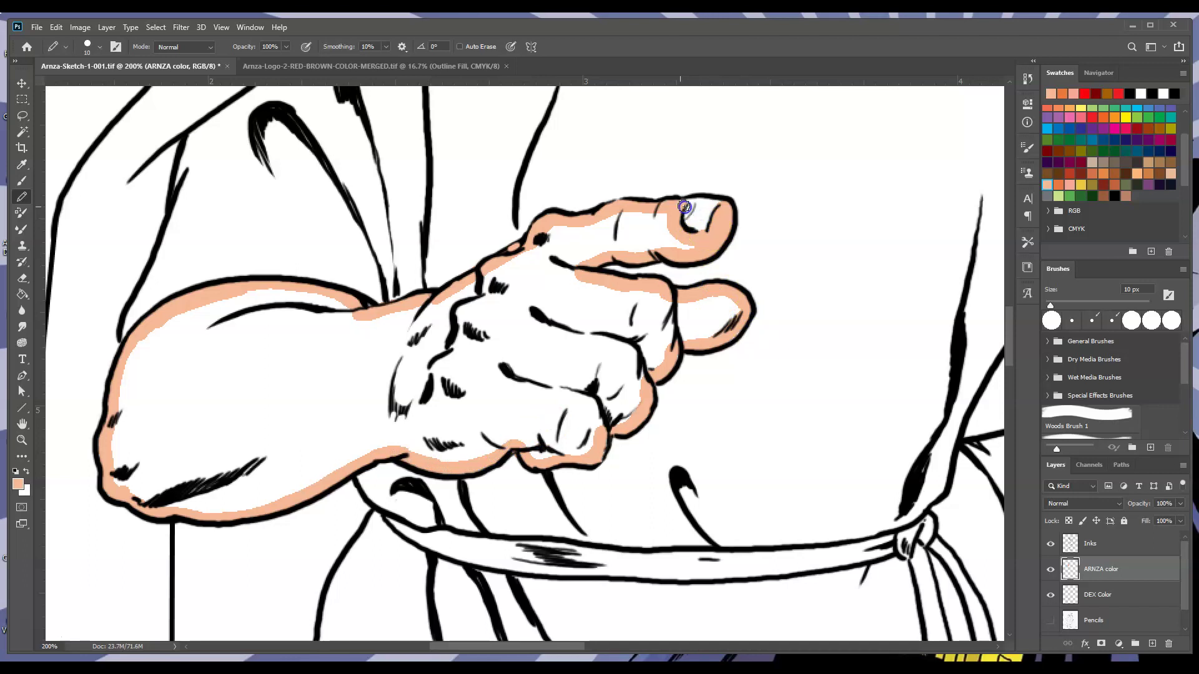
pyautogui.click(21, 294)
pyautogui.click(373, 384)
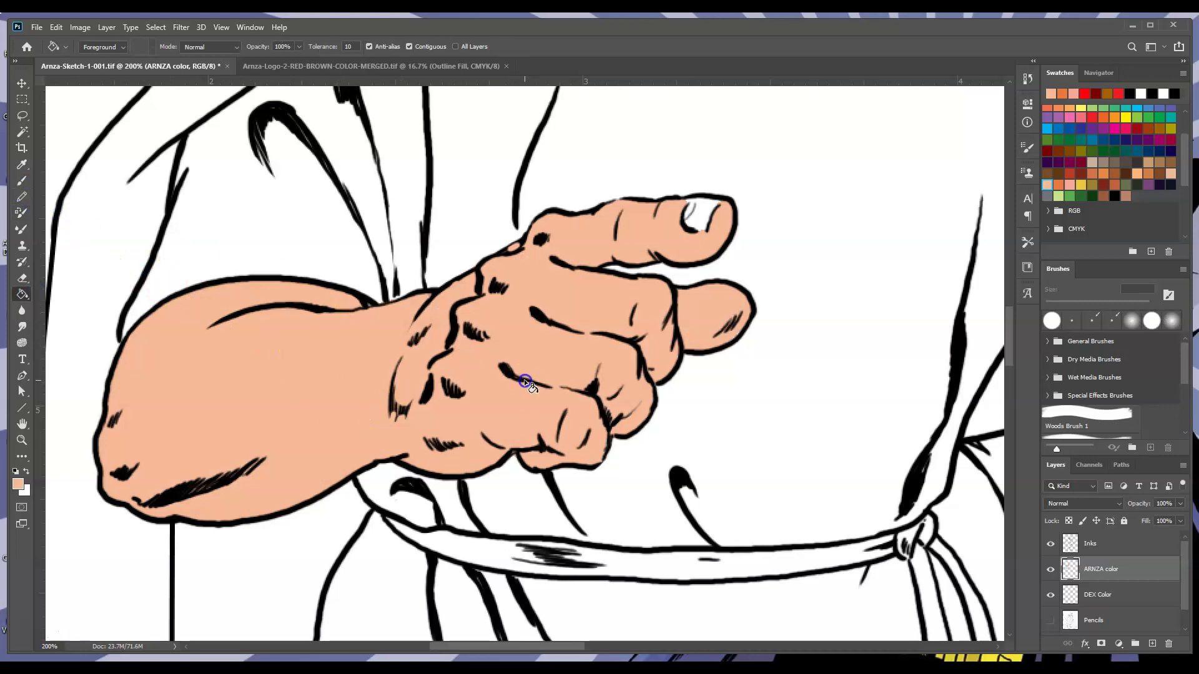
# Trace the upper inner edge of the front figure's lowered arm, below the sleeve, with the flesh-colored Brush at 5 px.
pyautogui.moveTo(530, 644); pyautogui.dragTo(634, 642)
pyautogui.moveTo(1011, 328); pyautogui.dragTo(1011, 360)
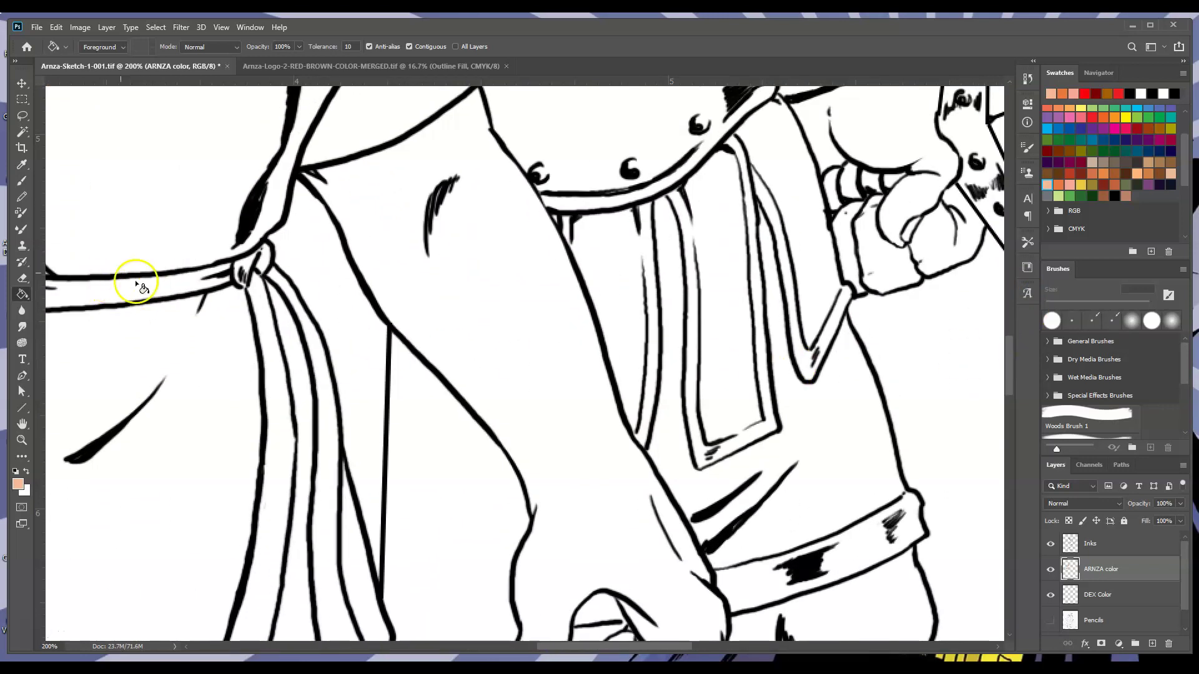
pyautogui.click(23, 181)
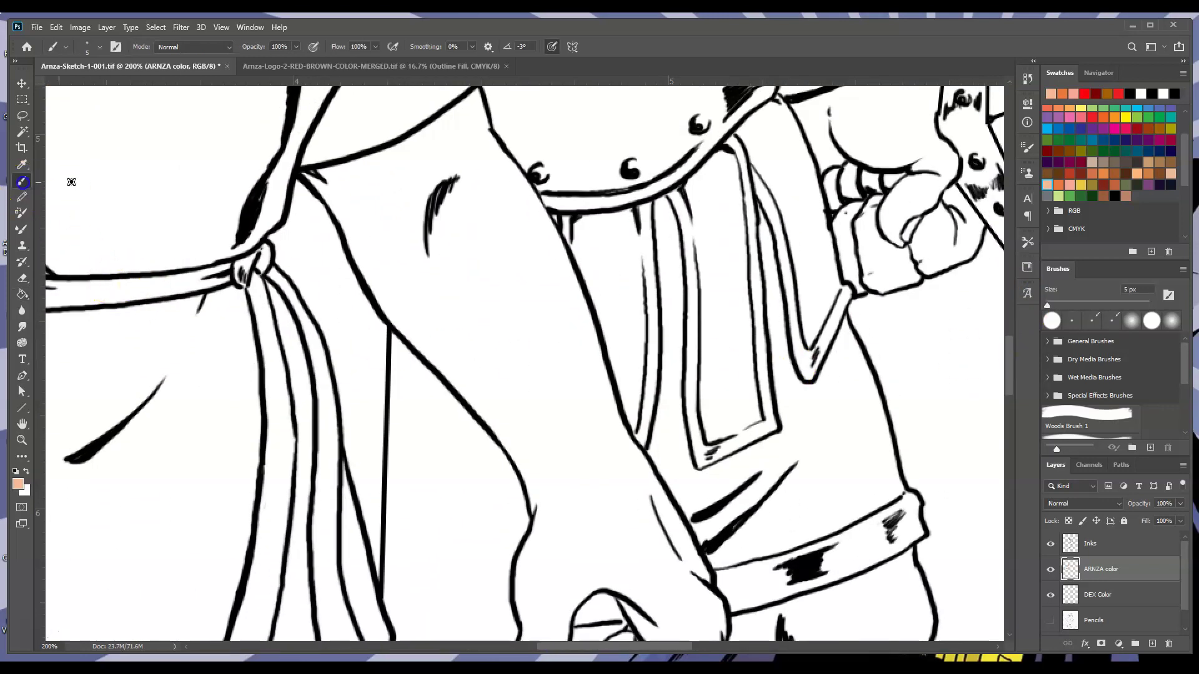
pyautogui.click(307, 176)
pyautogui.moveTo(351, 246); pyautogui.dragTo(319, 179)
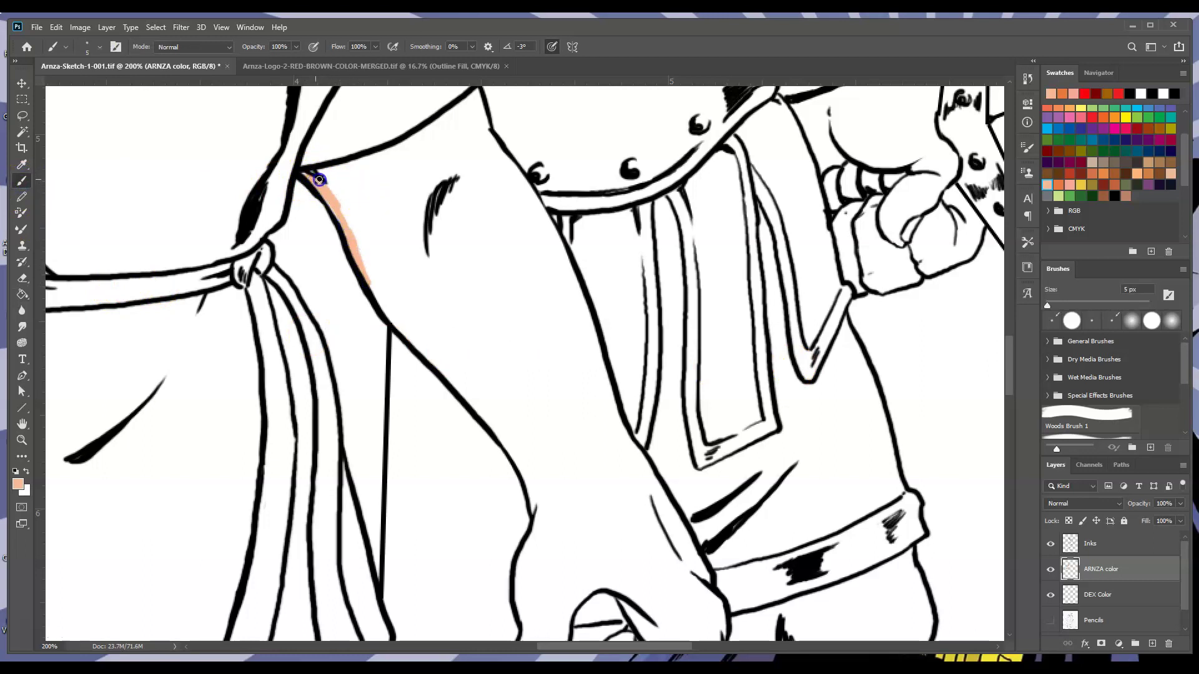
# Continue the flesh outline along the sleeve hem and down the outer edge of the lowered arm with the Brush.
pyautogui.moveTo(391, 148); pyautogui.dragTo(459, 113)
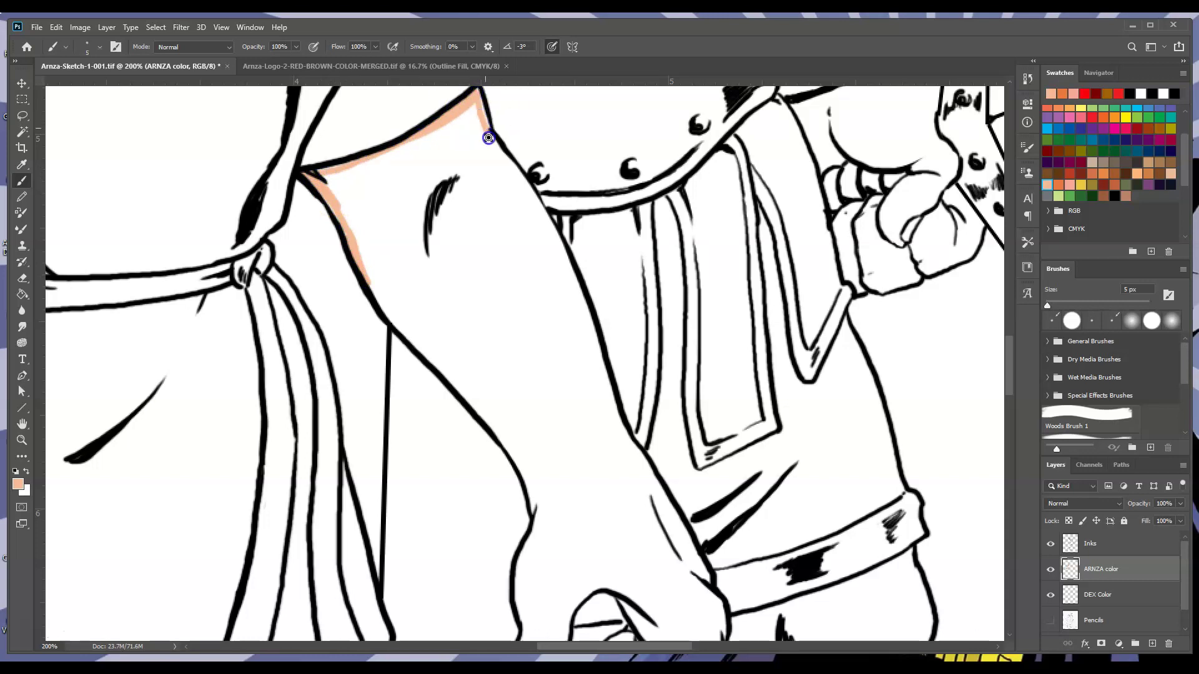
pyautogui.moveTo(494, 141); pyautogui.dragTo(510, 166)
pyautogui.moveTo(545, 217); pyautogui.dragTo(580, 293)
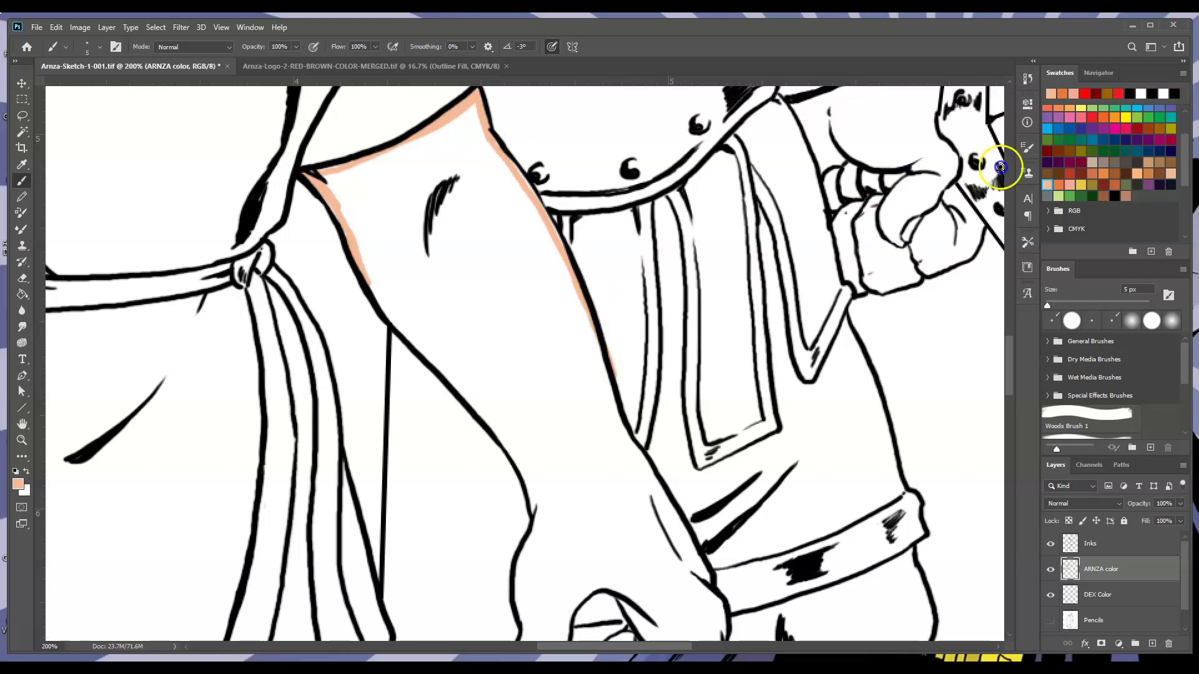
# Undo the last stroke on the lowered arm's outer edge and retrace both sides of the forearm down to the wrist.
pyautogui.click(1027, 79)
pyautogui.scroll(-3, 987, 167)
pyautogui.click(968, 169)
pyautogui.moveTo(489, 133); pyautogui.dragTo(548, 226)
pyautogui.moveTo(504, 158); pyautogui.dragTo(506, 161)
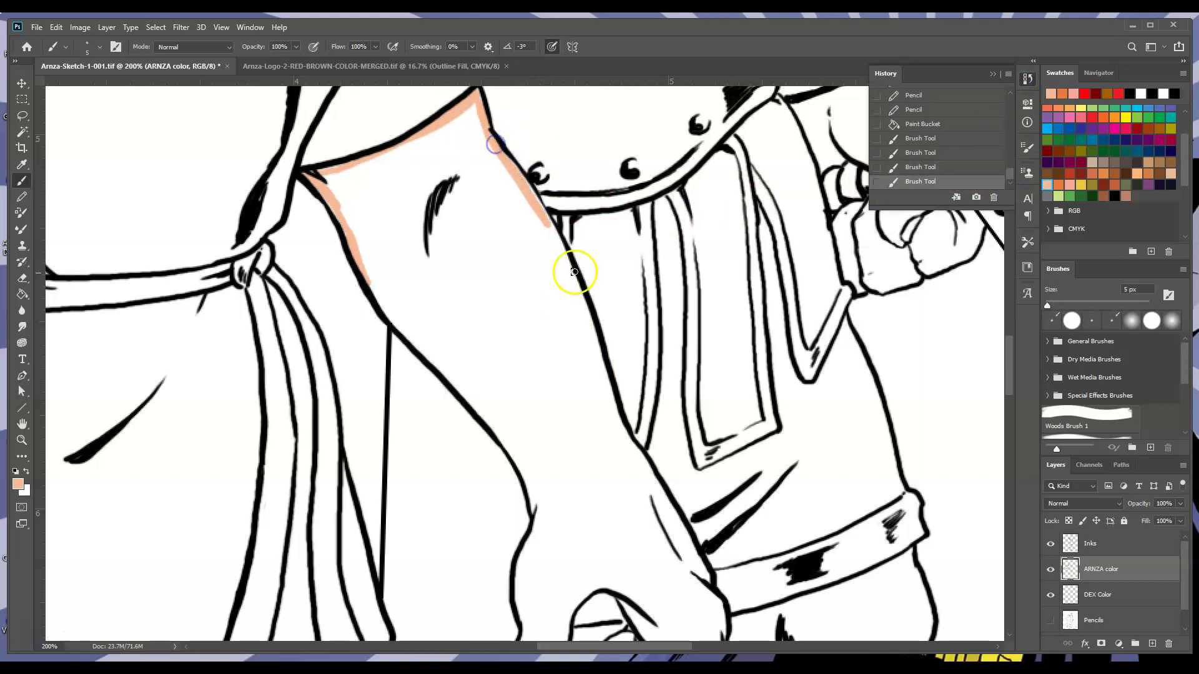
pyautogui.moveTo(549, 222); pyautogui.dragTo(594, 343)
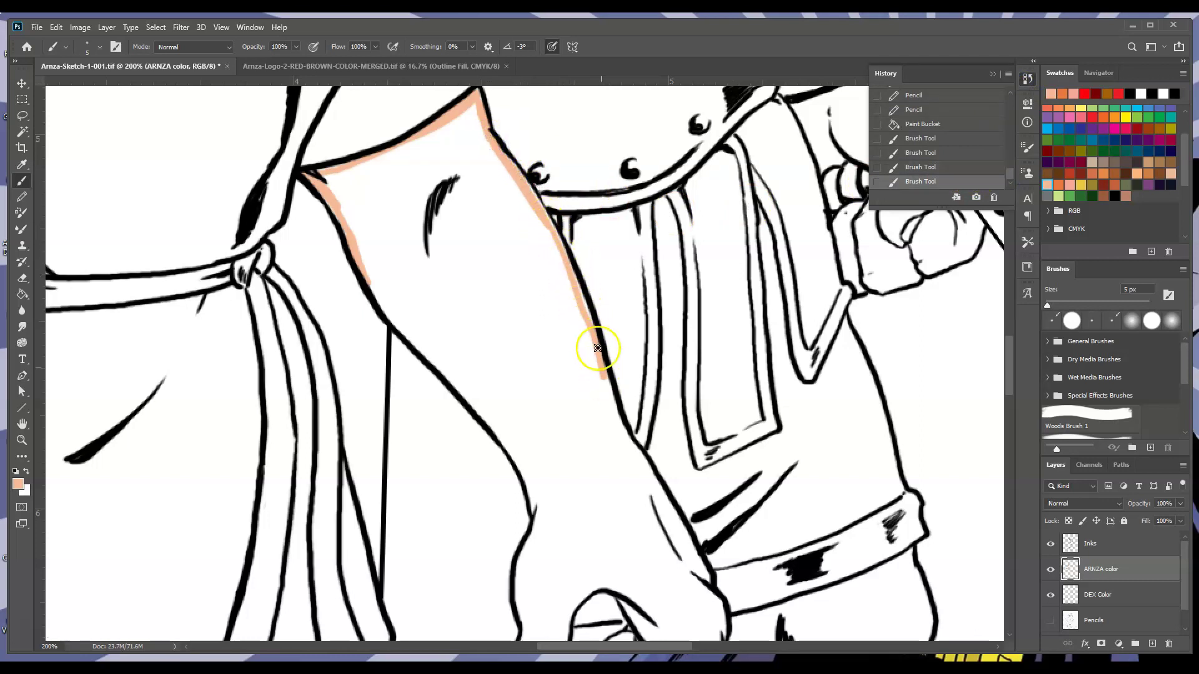
pyautogui.moveTo(570, 287); pyautogui.dragTo(643, 465)
pyautogui.moveTo(389, 318)
pyautogui.mouseDown()
pyautogui.moveTo(450, 373)
pyautogui.moveTo(517, 469)
pyautogui.mouseUp()
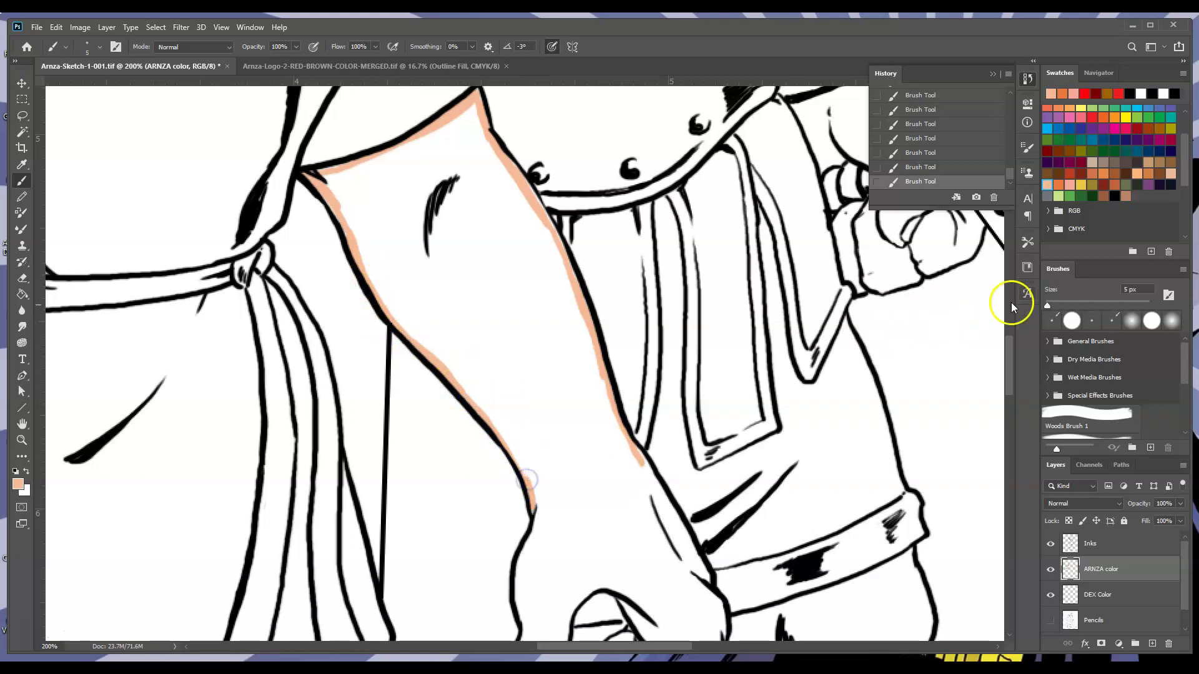
# Outline the lowered hand with flesh color around the thumb, along the index finger and back up to the wrist.
pyautogui.scroll(-5, 1010, 354)
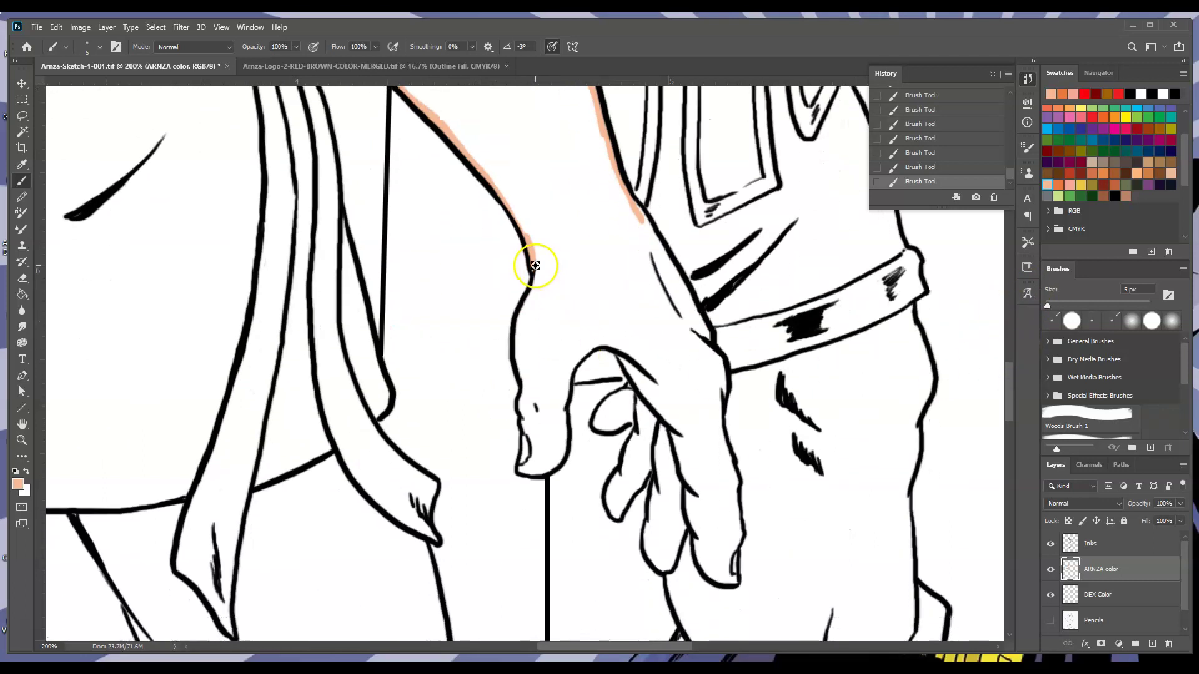
pyautogui.moveTo(531, 303)
pyautogui.mouseDown()
pyautogui.moveTo(519, 348)
pyautogui.moveTo(523, 457)
pyautogui.moveTo(544, 468)
pyautogui.moveTo(566, 383)
pyautogui.moveTo(596, 341)
pyautogui.moveTo(633, 358)
pyautogui.moveTo(607, 343)
pyautogui.mouseUp()
pyautogui.moveTo(576, 362)
pyautogui.mouseDown()
pyautogui.moveTo(549, 401)
pyautogui.moveTo(552, 431)
pyautogui.mouseUp()
pyautogui.moveTo(625, 355)
pyautogui.mouseDown()
pyautogui.moveTo(683, 432)
pyautogui.moveTo(691, 485)
pyautogui.moveTo(711, 478)
pyautogui.moveTo(695, 345)
pyautogui.moveTo(645, 239)
pyautogui.mouseUp()
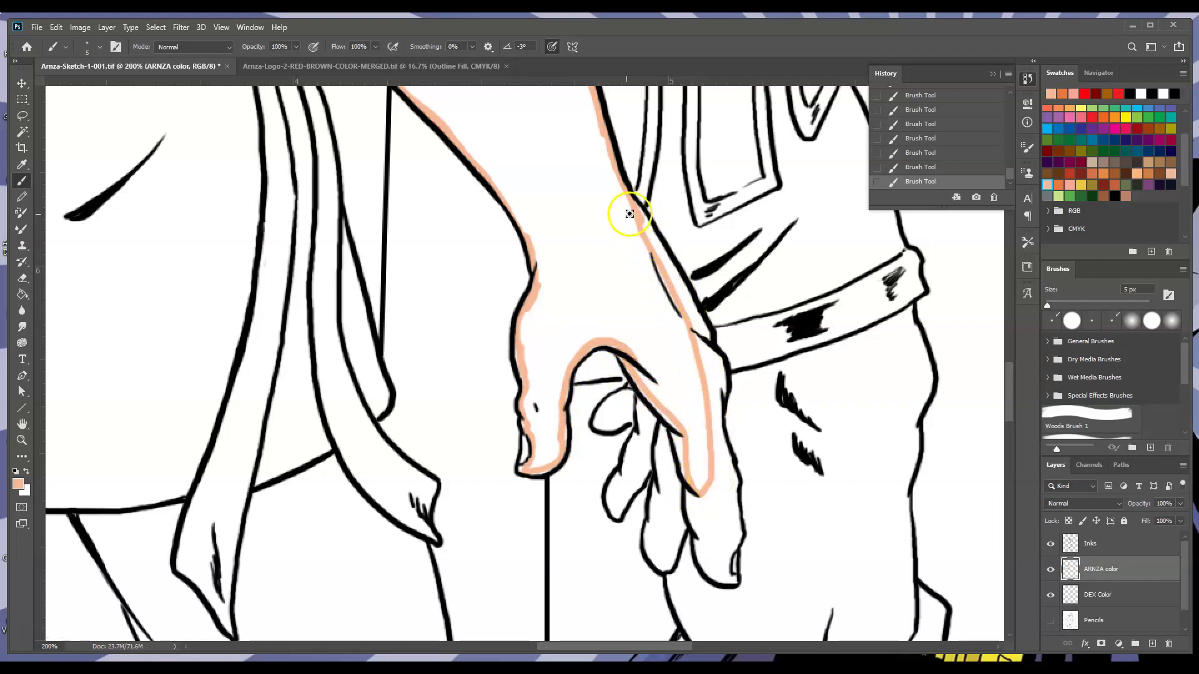
# Fill the outlined lowered arm and hand with the flesh color using the Paint Bucket.
pyautogui.click(23, 295)
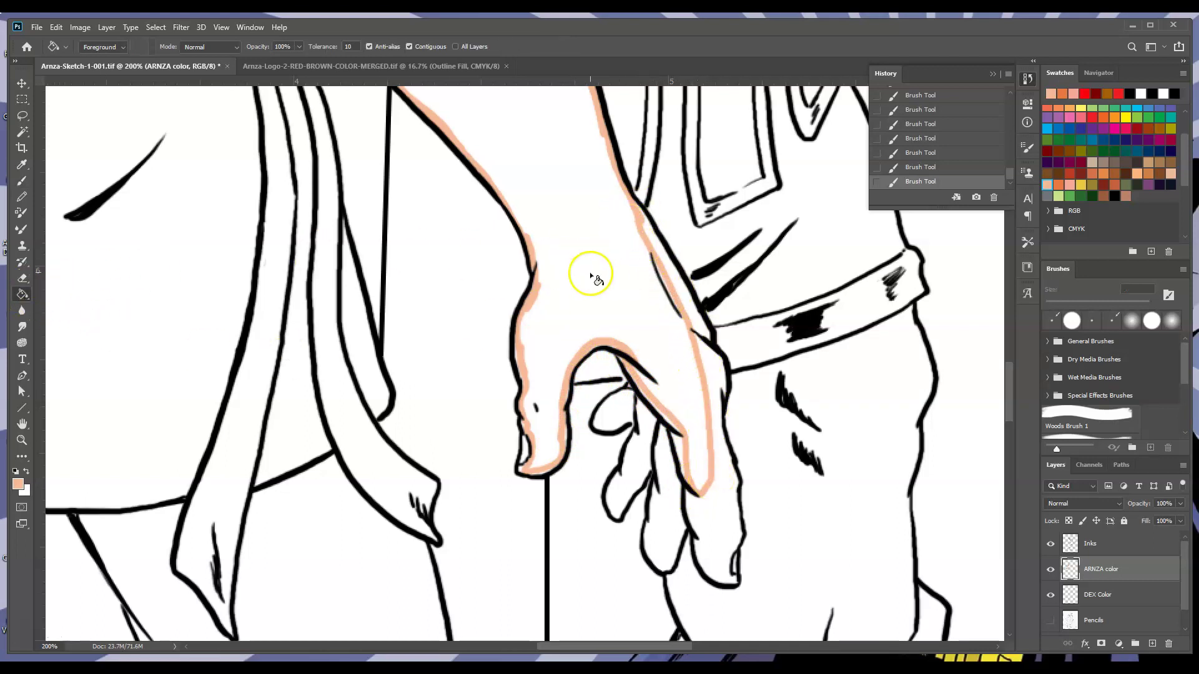
pyautogui.moveTo(1010, 388); pyautogui.dragTo(1010, 368)
pyautogui.click(570, 361)
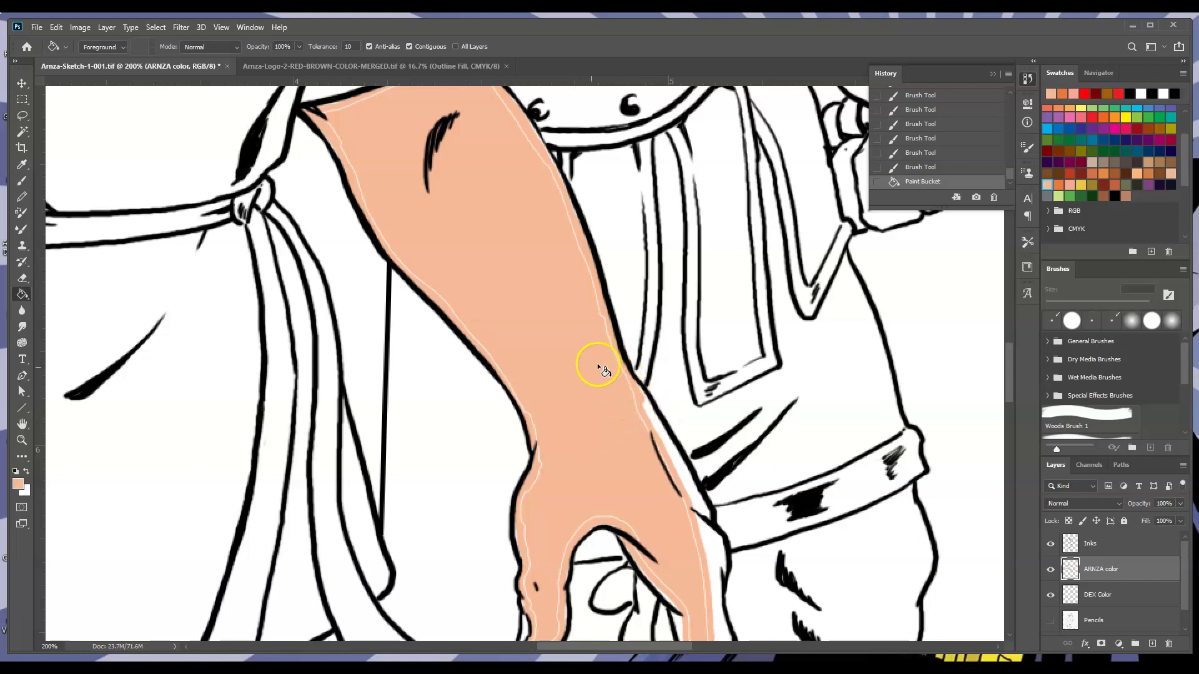
# Step back through the history to the Paint Bucket fill that precedes all Brush strokes on the lowered arm.
pyautogui.click(920, 153)
pyautogui.click(923, 125)
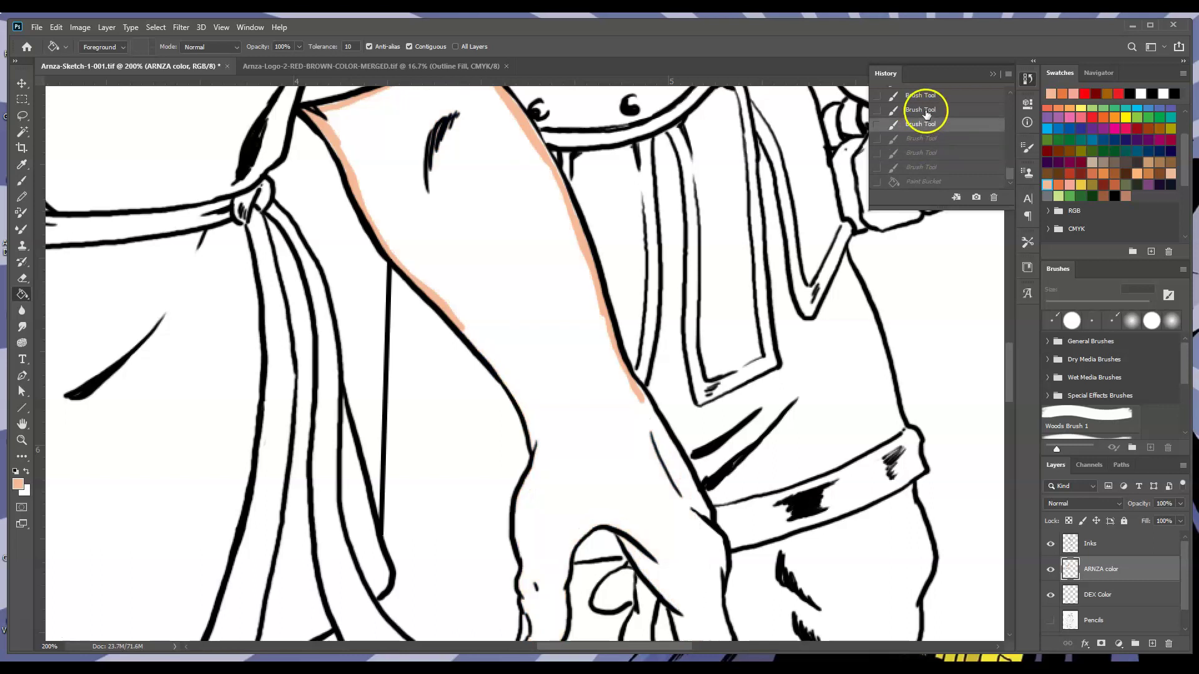
pyautogui.click(924, 96)
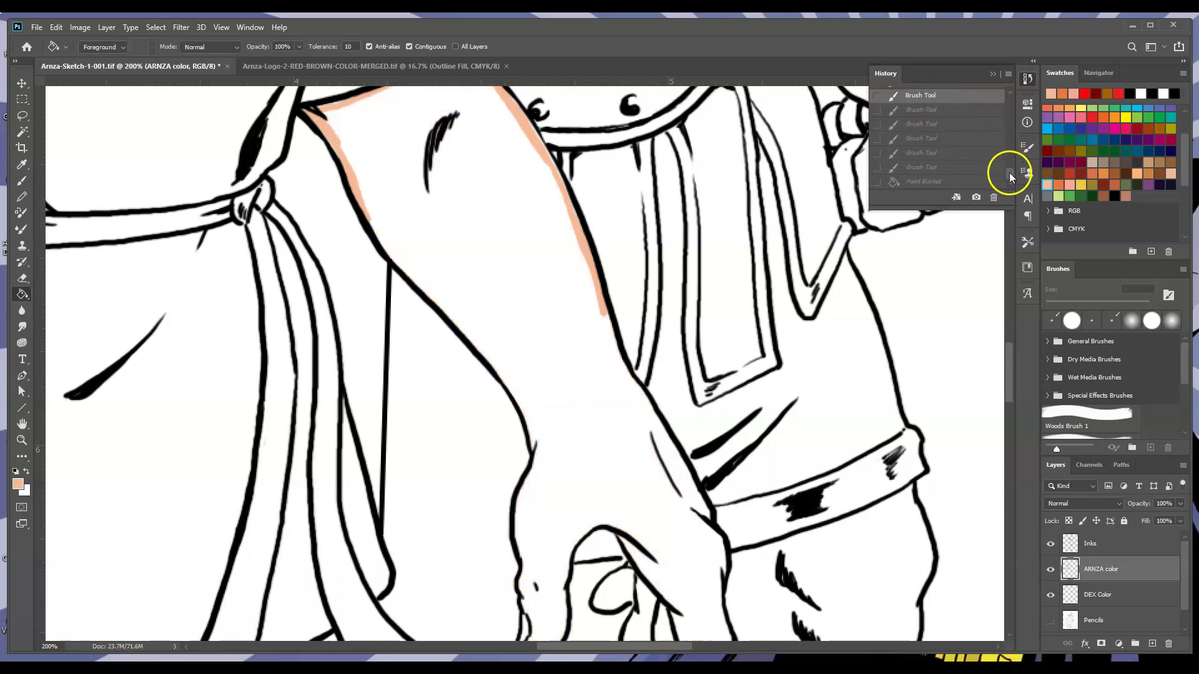
pyautogui.scroll(4, 1009, 169)
pyautogui.click(939, 137)
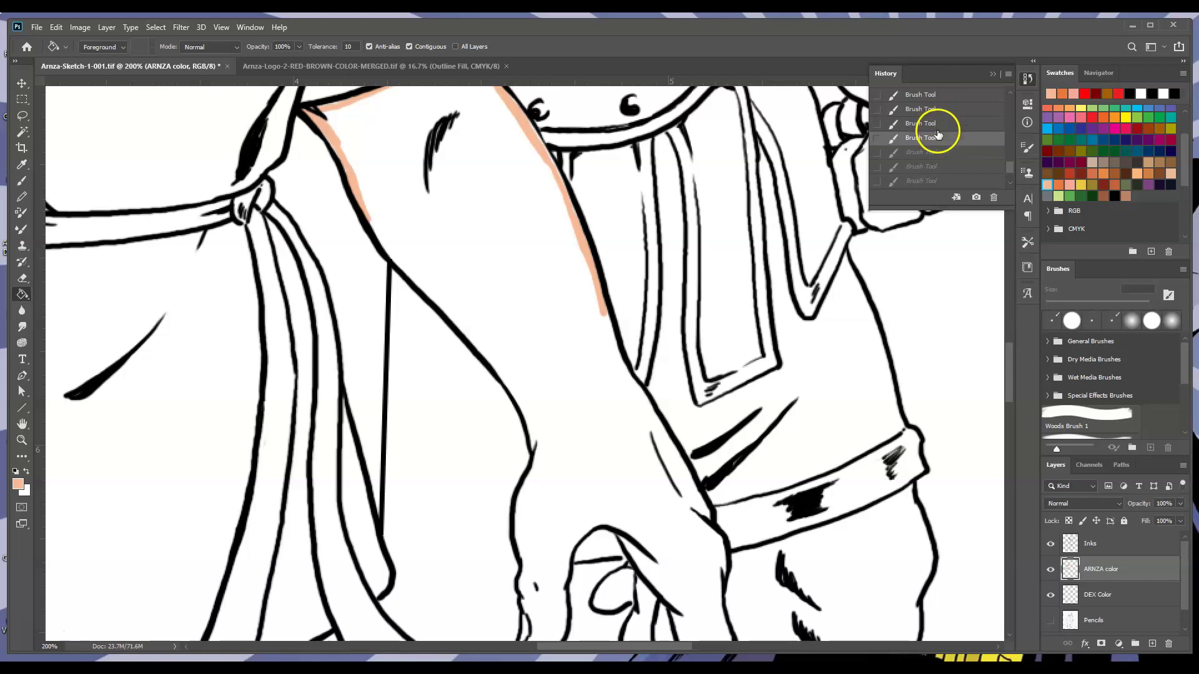
pyautogui.click(937, 124)
pyautogui.click(934, 110)
pyautogui.click(934, 96)
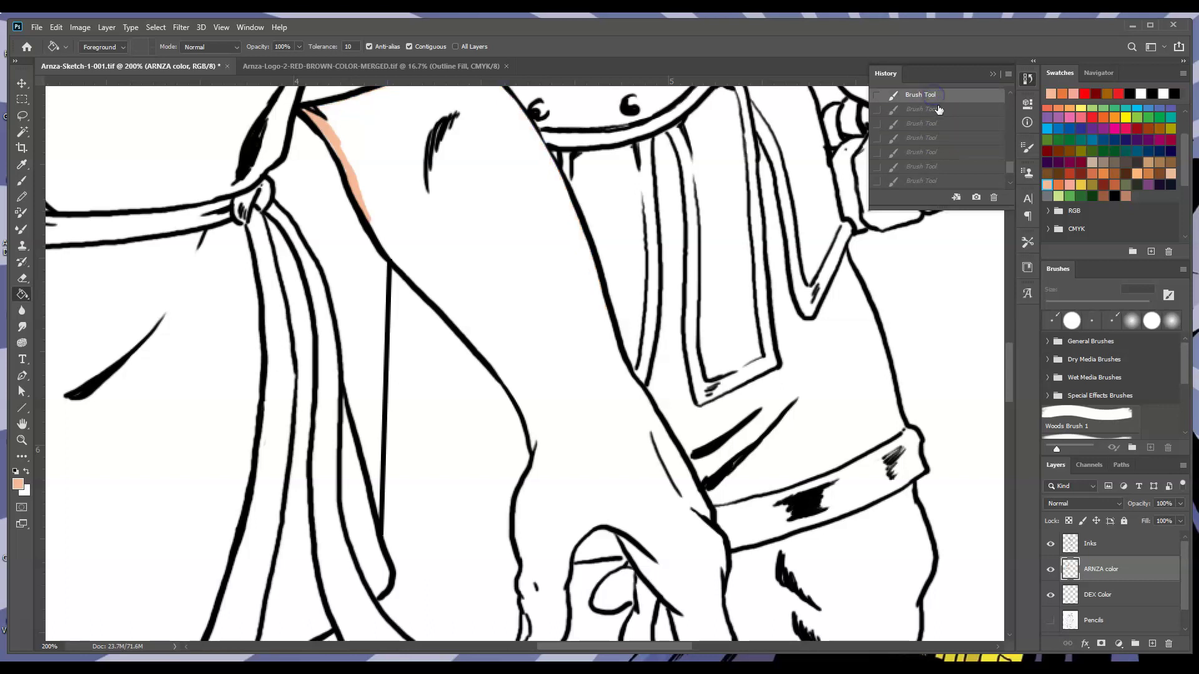
pyautogui.scroll(1, 1006, 87)
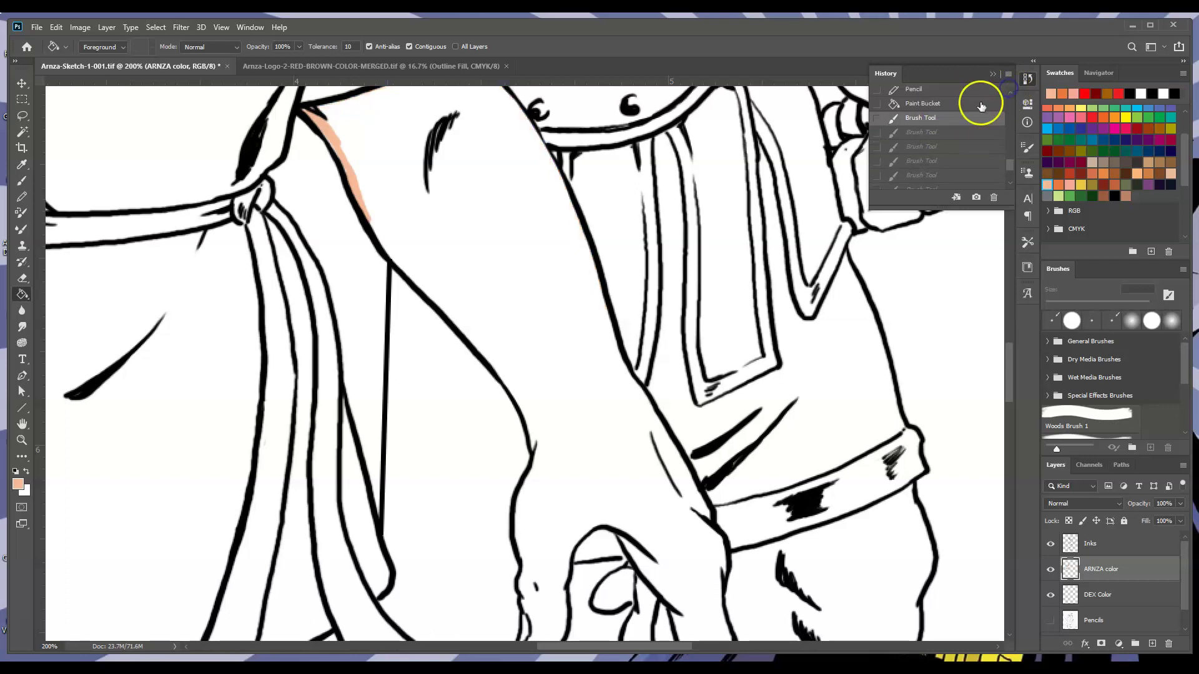
pyautogui.click(971, 105)
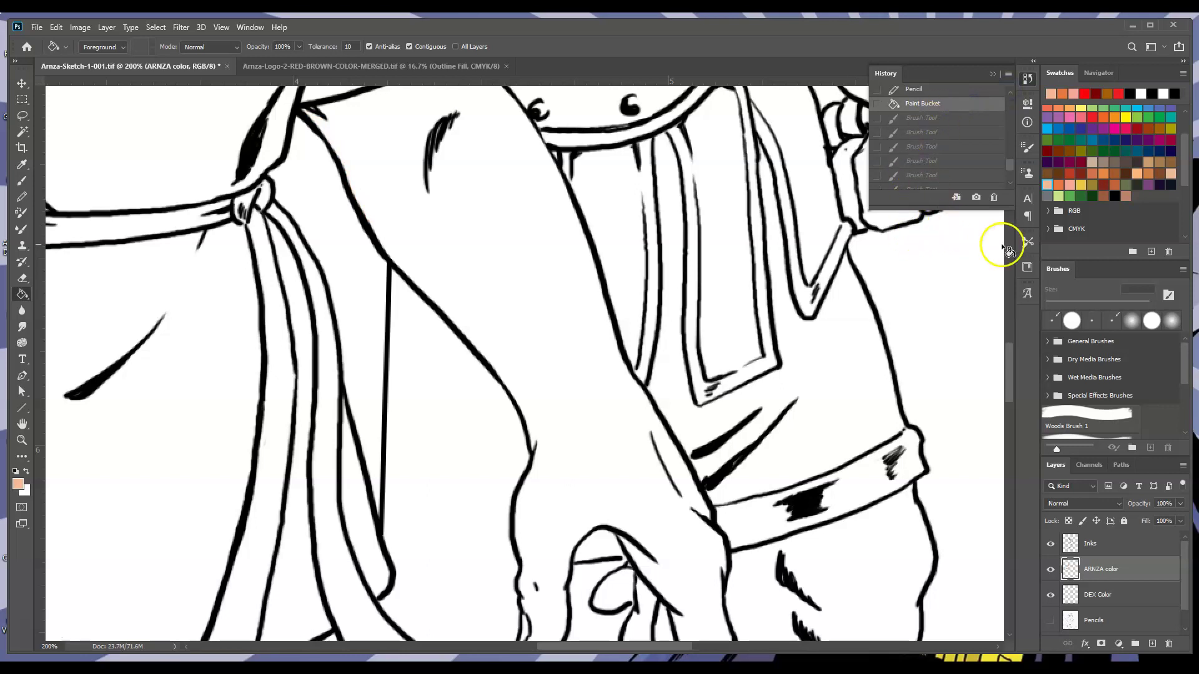
# Outline the lowered arm in flesh color with the 10 px Pencil, along the sleeve hem and down both sides of the forearm.
pyautogui.scroll(2, 1011, 347)
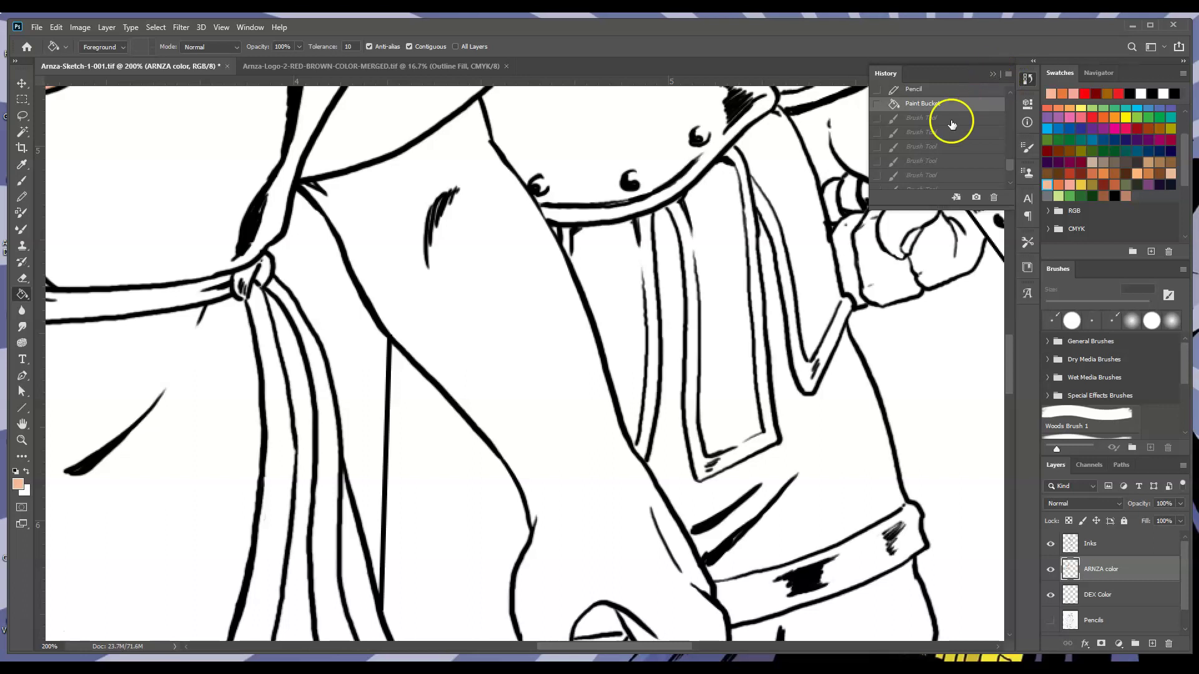
pyautogui.click(22, 197)
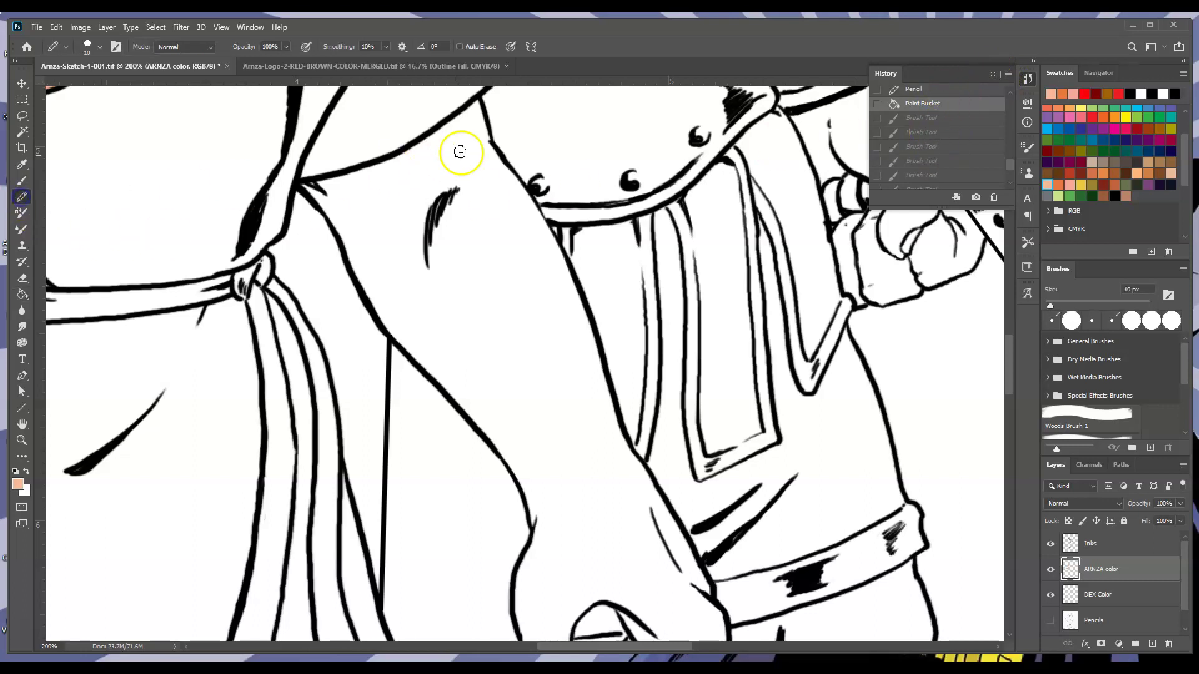
pyautogui.moveTo(309, 190)
pyautogui.mouseDown()
pyautogui.moveTo(369, 278)
pyautogui.moveTo(359, 273)
pyautogui.mouseUp()
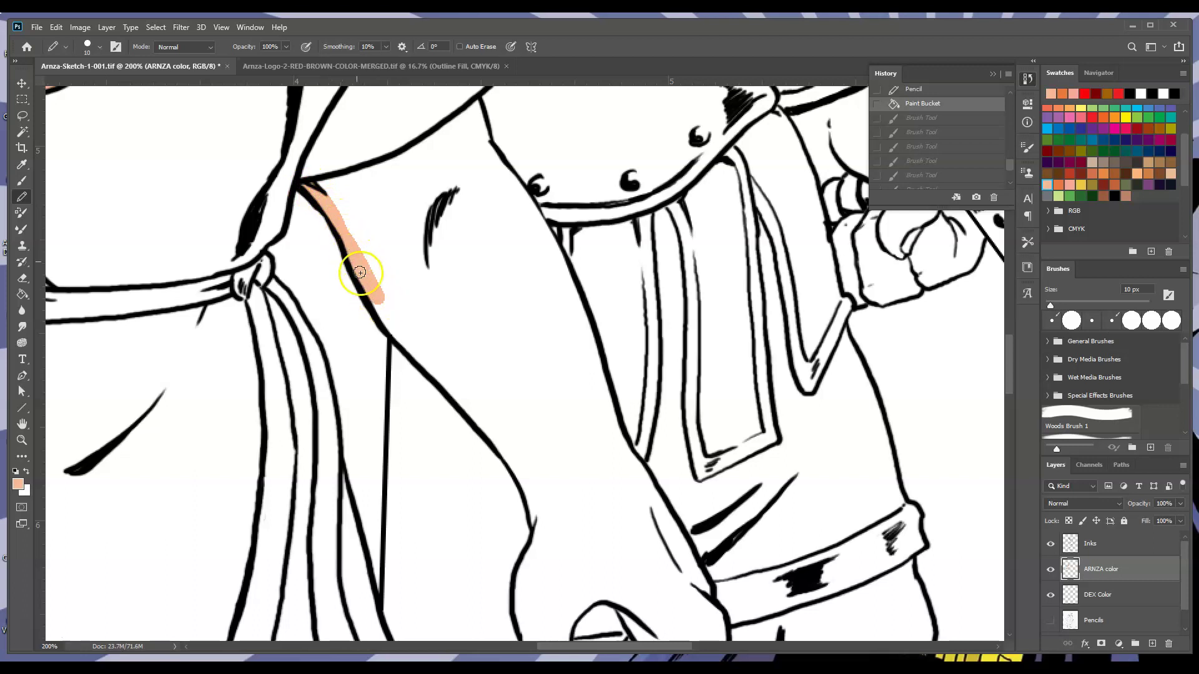
pyautogui.moveTo(313, 187)
pyautogui.mouseDown()
pyautogui.moveTo(434, 139)
pyautogui.moveTo(482, 101)
pyautogui.moveTo(501, 167)
pyautogui.moveTo(564, 269)
pyautogui.moveTo(600, 382)
pyautogui.mouseUp()
pyautogui.moveTo(379, 296)
pyautogui.mouseDown()
pyautogui.moveTo(508, 459)
pyautogui.moveTo(538, 524)
pyautogui.mouseUp()
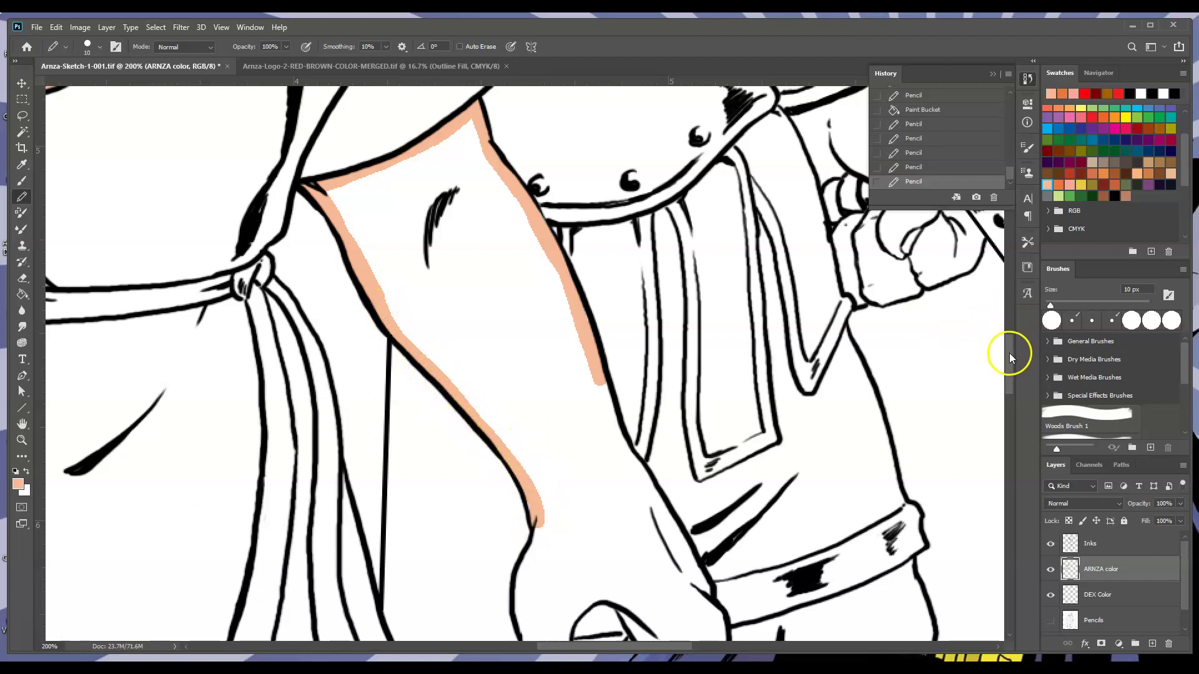
# Continue the flesh Pencil outline around the thumb and each finger of the lowered hand, closing it along the outer wrist and forearm.
pyautogui.moveTo(1010, 354); pyautogui.dragTo(1010, 380)
pyautogui.moveTo(538, 270); pyautogui.dragTo(541, 274)
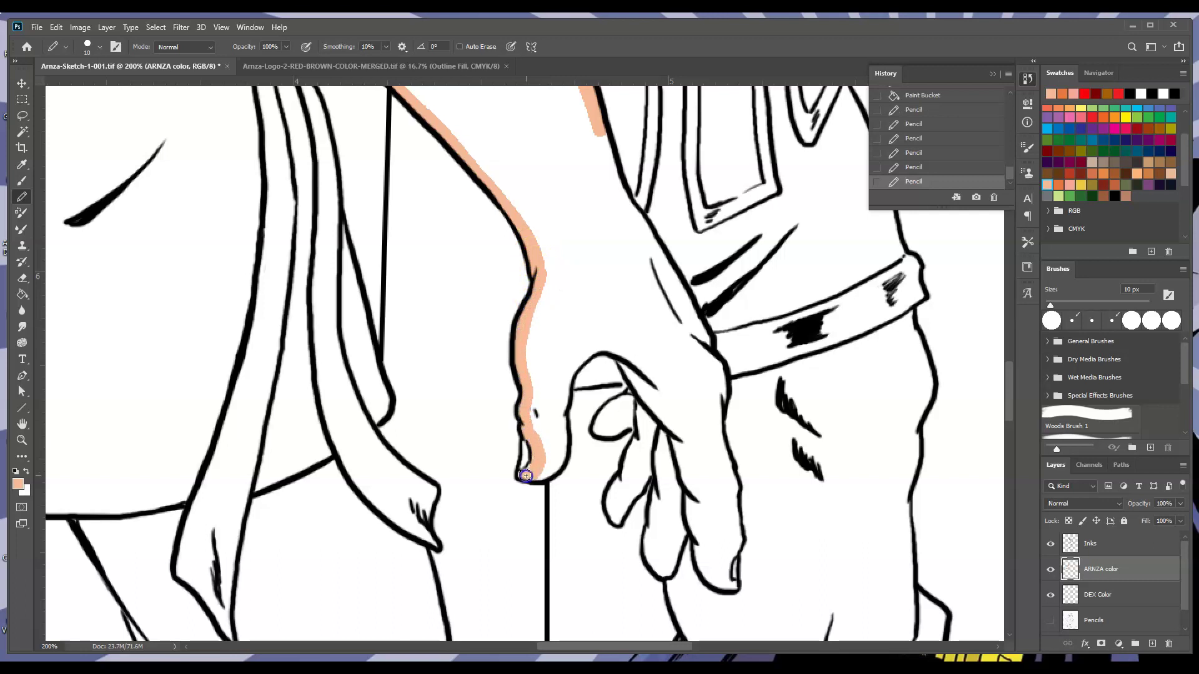
pyautogui.moveTo(550, 472)
pyautogui.mouseDown()
pyautogui.moveTo(582, 355)
pyautogui.moveTo(607, 345)
pyautogui.moveTo(649, 377)
pyautogui.moveTo(601, 431)
pyautogui.moveTo(630, 421)
pyautogui.moveTo(608, 428)
pyautogui.moveTo(613, 407)
pyautogui.moveTo(634, 423)
pyautogui.mouseUp()
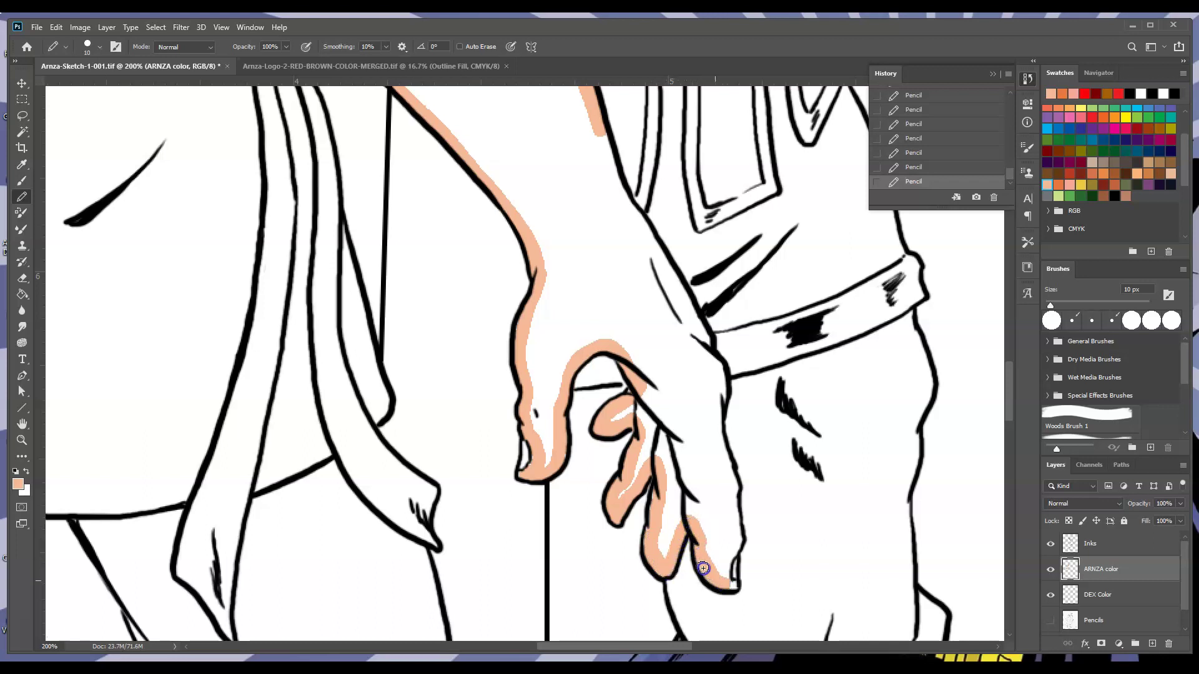
pyautogui.moveTo(709, 354)
pyautogui.mouseDown()
pyautogui.moveTo(737, 524)
pyautogui.moveTo(731, 562)
pyautogui.mouseUp()
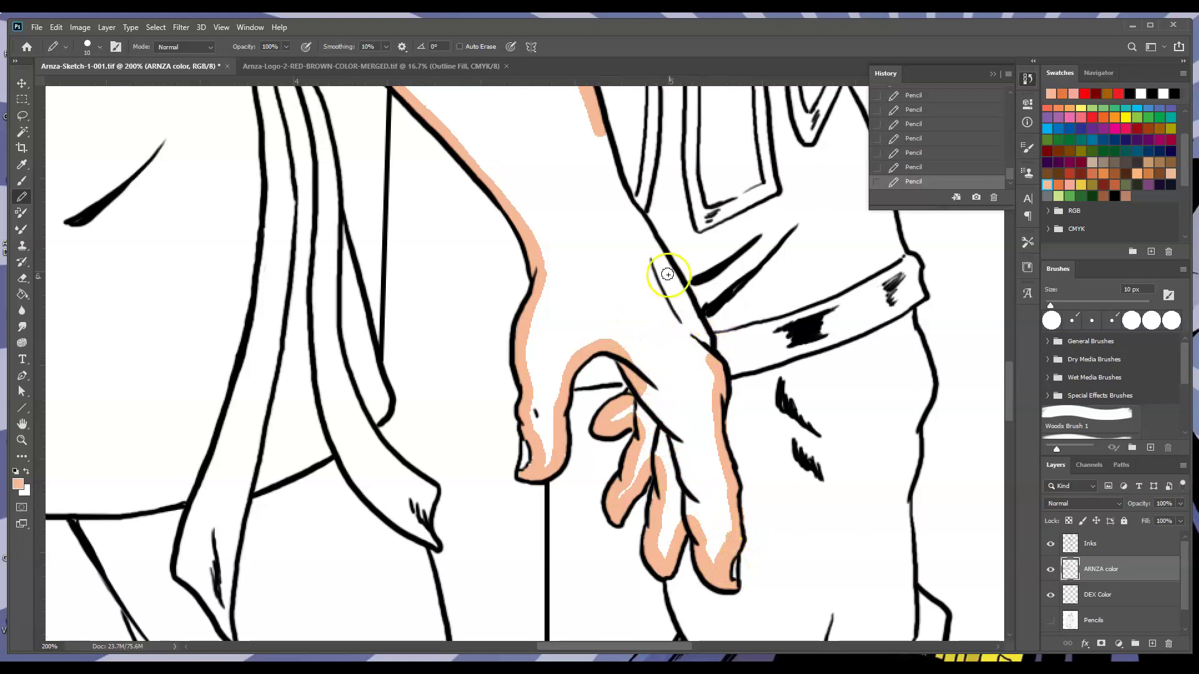
pyautogui.moveTo(602, 121); pyautogui.dragTo(713, 370)
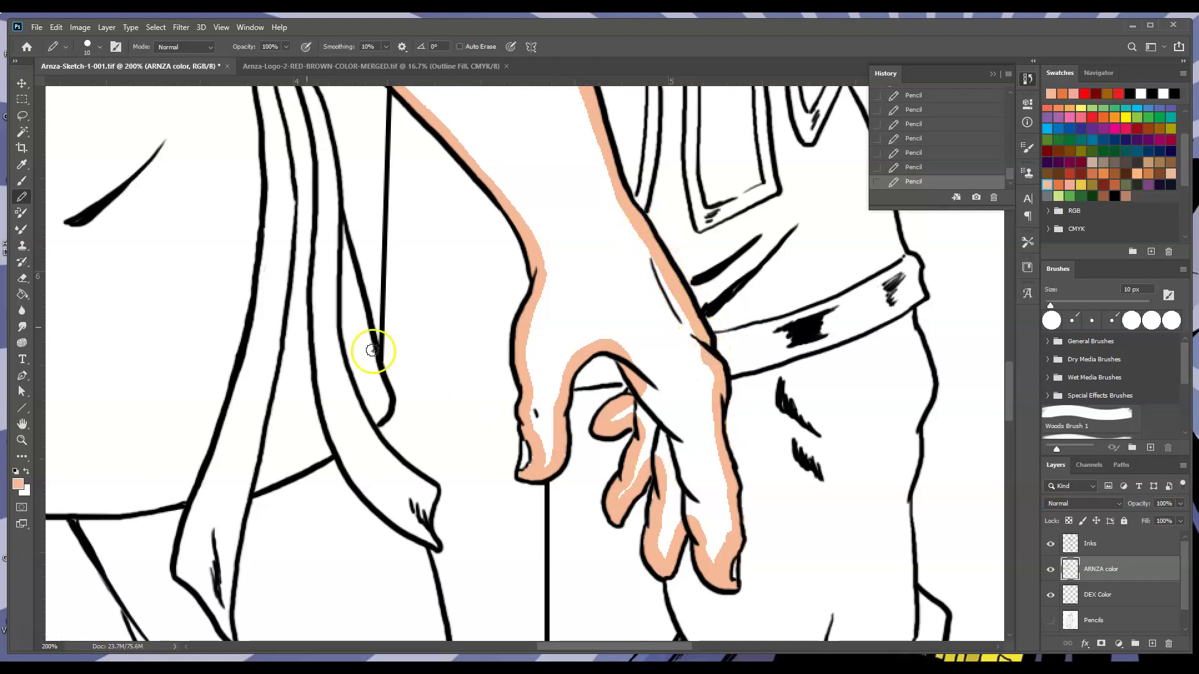
# Fill the outlined lowered arm and hand with flesh color, and touch up the remaining white gaps on the thumb and fingers with the Pencil.
pyautogui.click(22, 294)
pyautogui.click(618, 265)
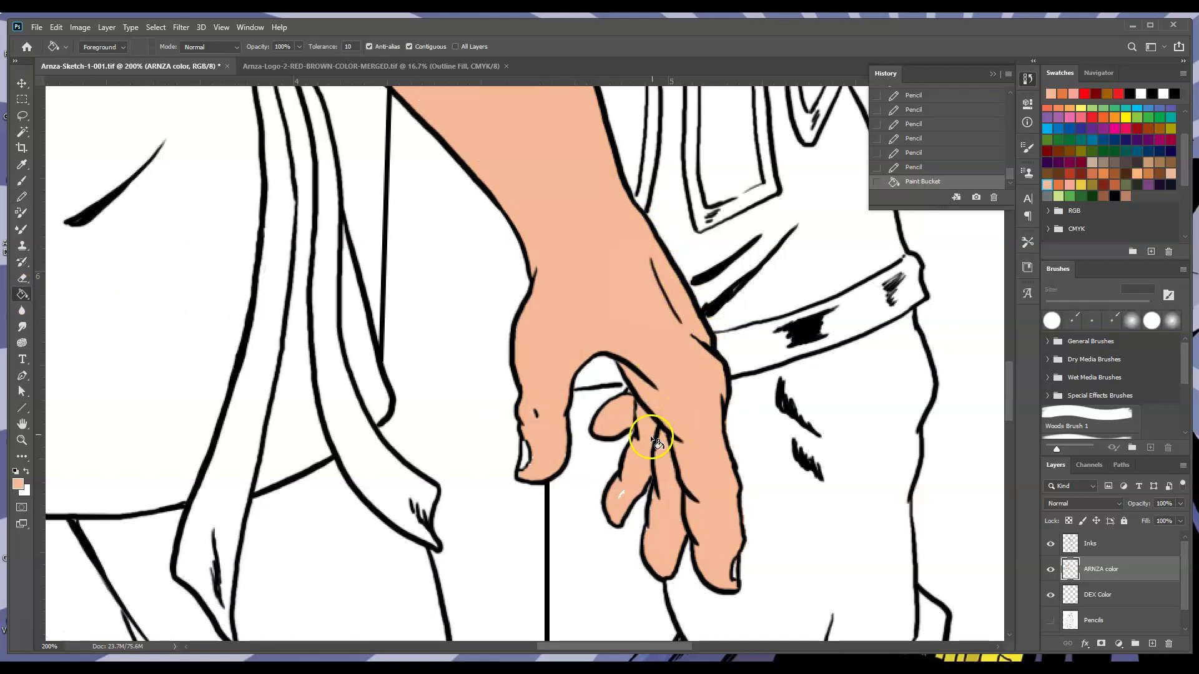
pyautogui.click(22, 196)
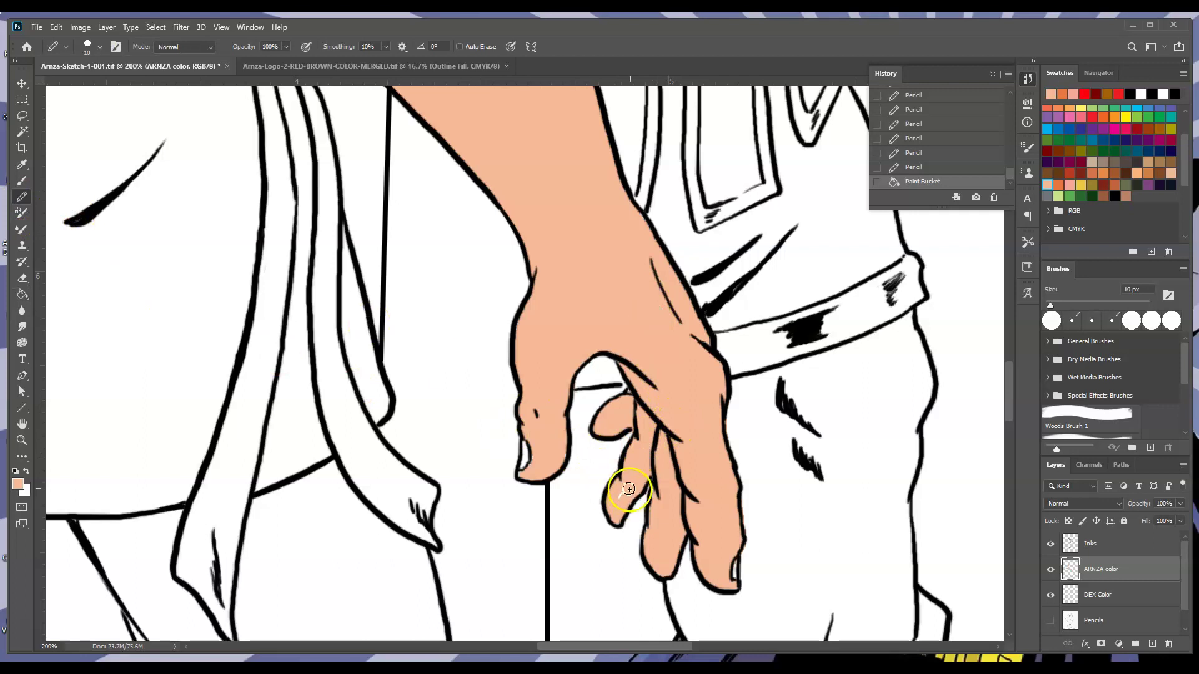
pyautogui.moveTo(528, 453)
pyautogui.mouseDown()
pyautogui.moveTo(534, 468)
pyautogui.moveTo(590, 418)
pyautogui.mouseUp()
# Outline the top of the front figure's left-hand leg in flesh color with the Pencil, along the outer thigh and beneath the tunic hem.
pyautogui.scroll(-5, 590, 418)
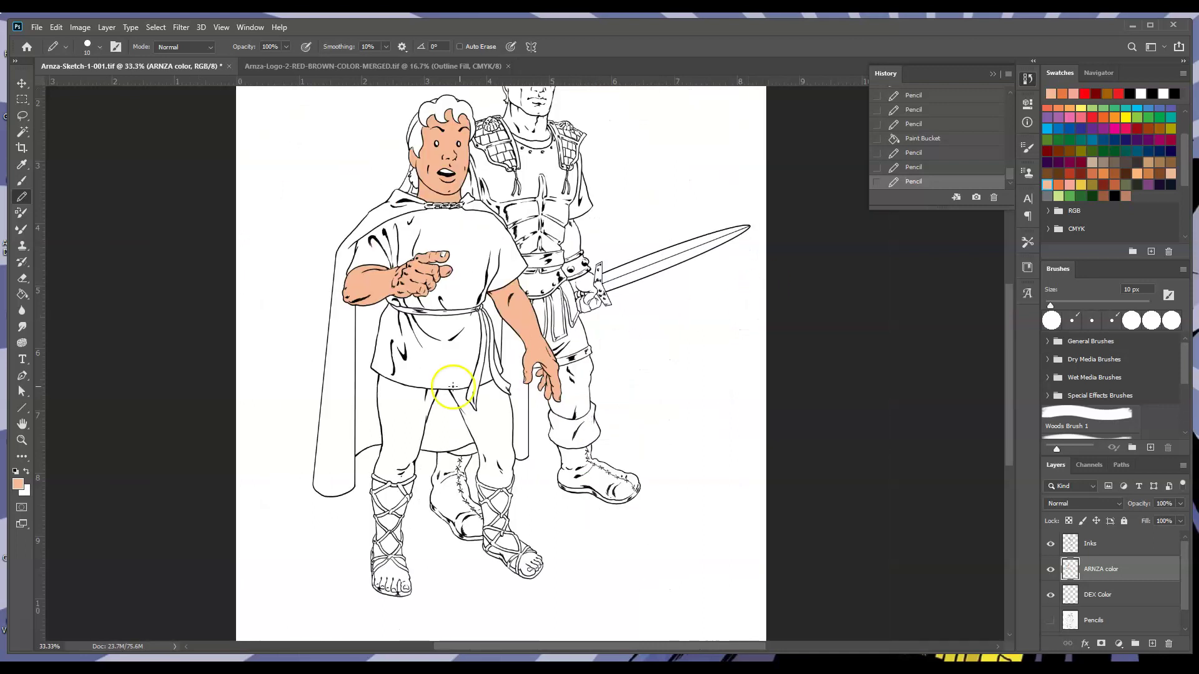
pyautogui.click(22, 440)
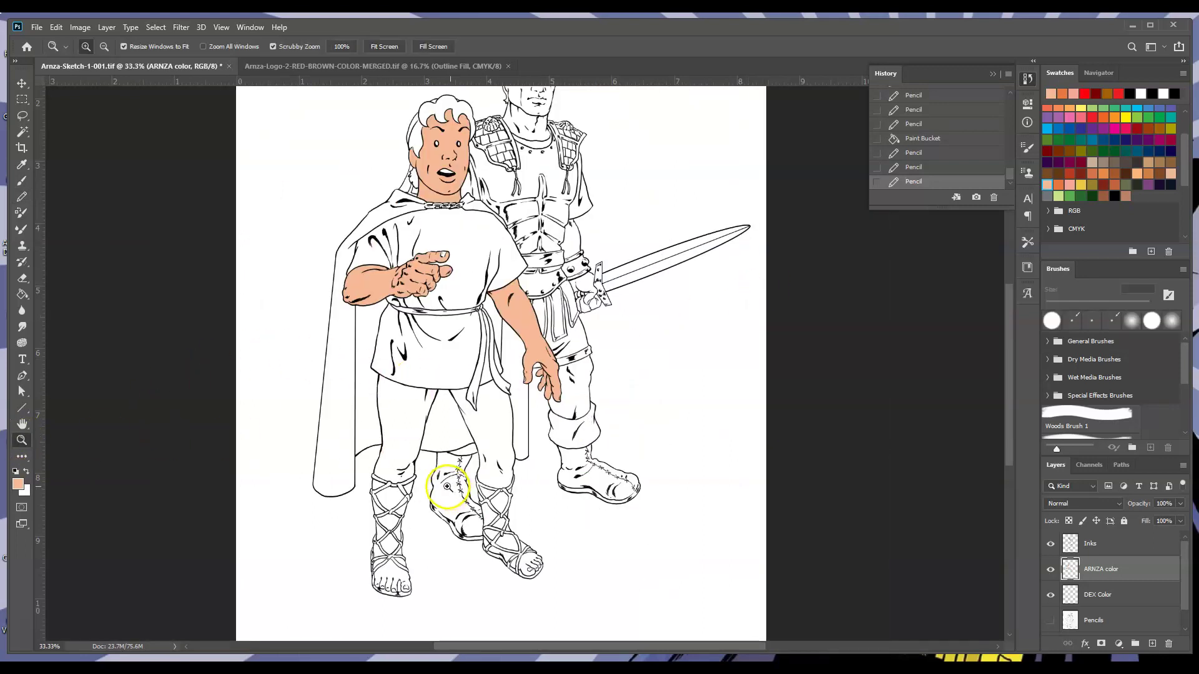
pyautogui.click(449, 490)
pyautogui.click(400, 384)
pyautogui.click(390, 381)
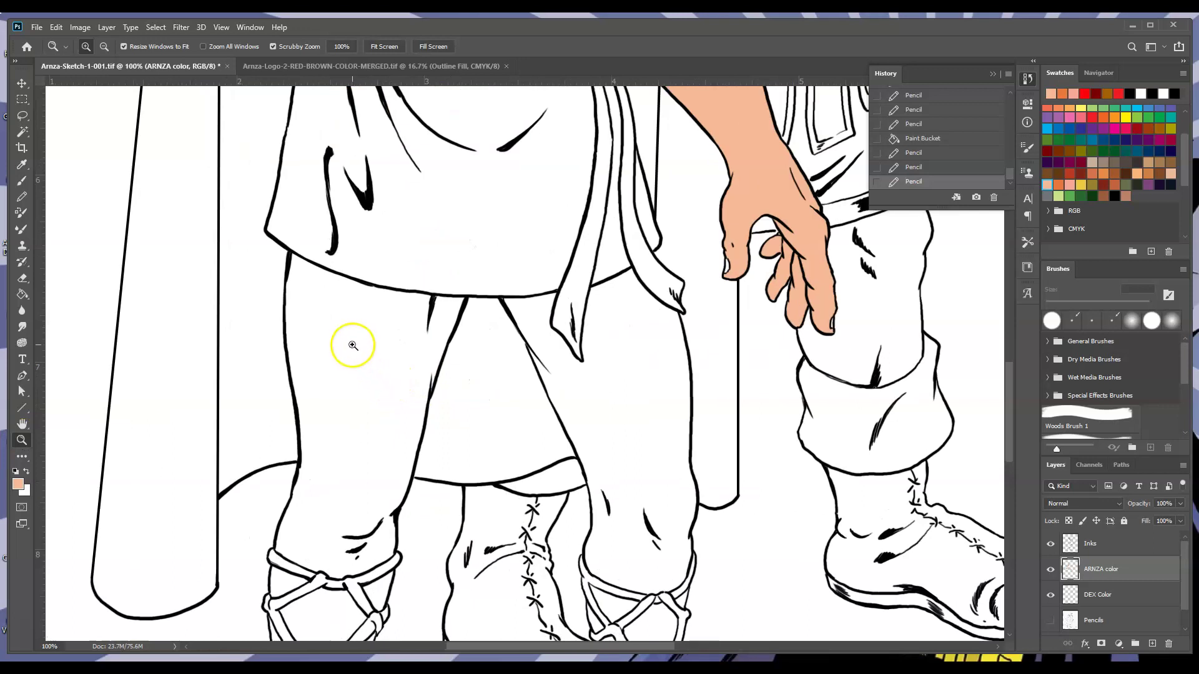
pyautogui.click(344, 335)
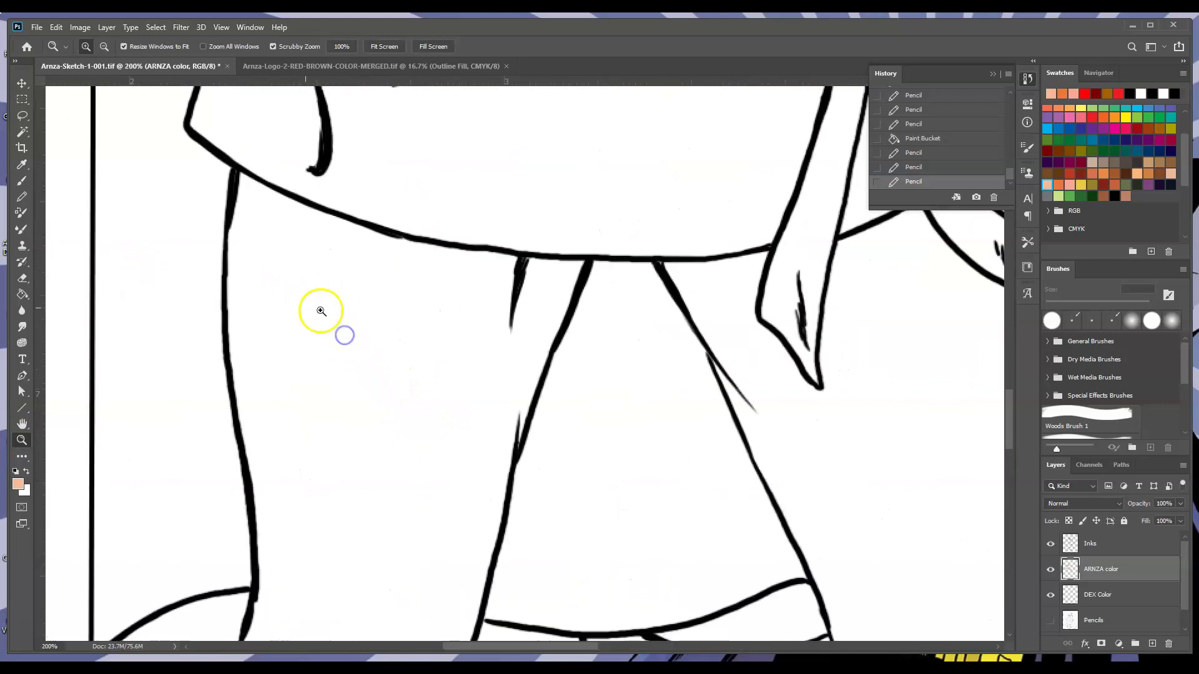
pyautogui.click(22, 198)
pyautogui.moveTo(243, 178)
pyautogui.mouseDown()
pyautogui.moveTo(229, 324)
pyautogui.moveTo(226, 302)
pyautogui.mouseUp()
pyautogui.moveTo(242, 182); pyautogui.dragTo(261, 189)
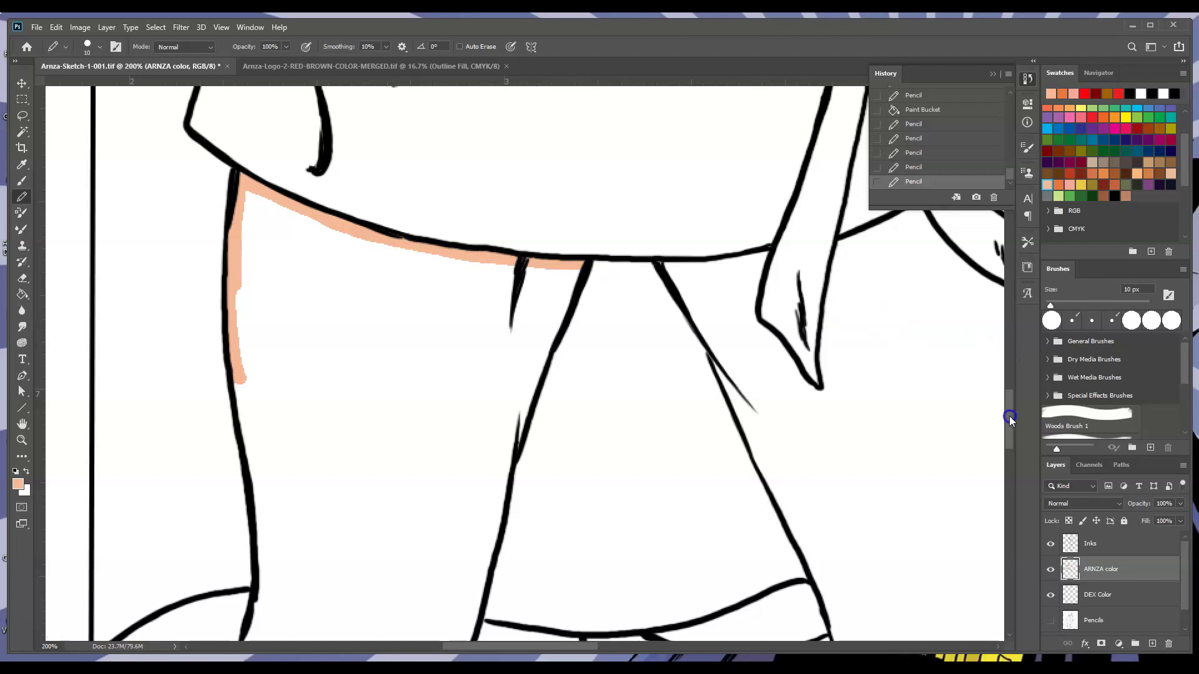
# Continue the flesh outline down the inner and outer edges of the left-hand leg and along the top sandal strap.
pyautogui.scroll(-5, 1009, 416)
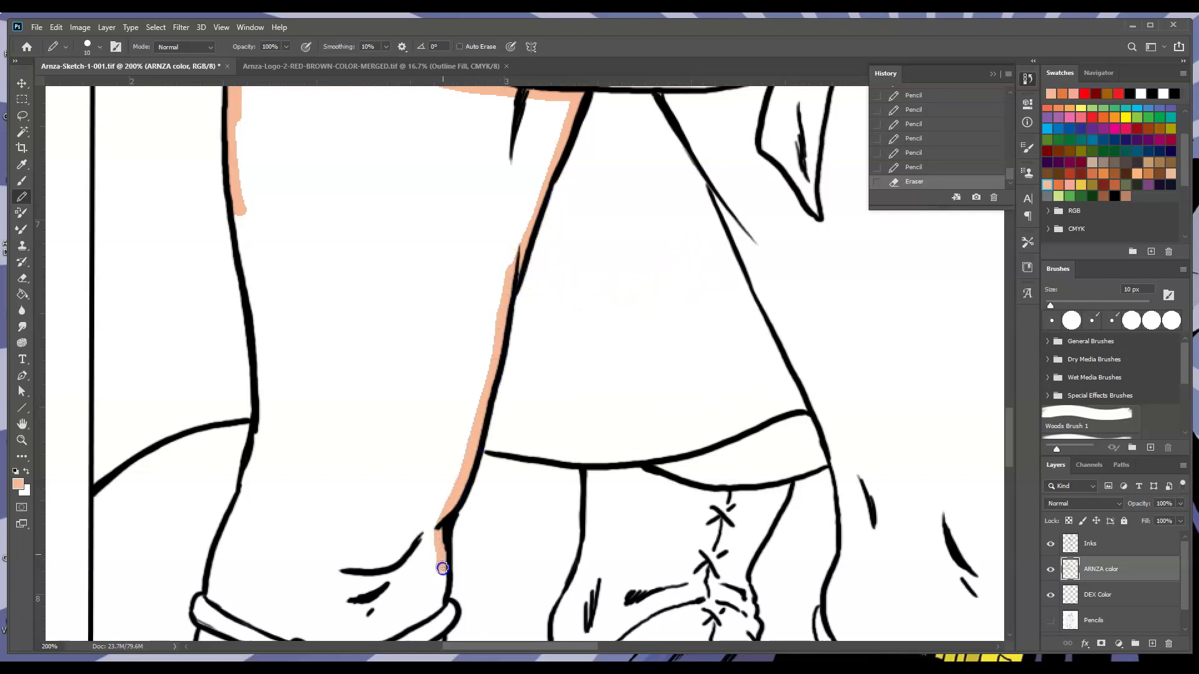
pyautogui.moveTo(239, 207)
pyautogui.mouseDown()
pyautogui.moveTo(263, 399)
pyautogui.moveTo(243, 476)
pyautogui.mouseUp()
pyautogui.moveTo(1009, 449); pyautogui.dragTo(1004, 476)
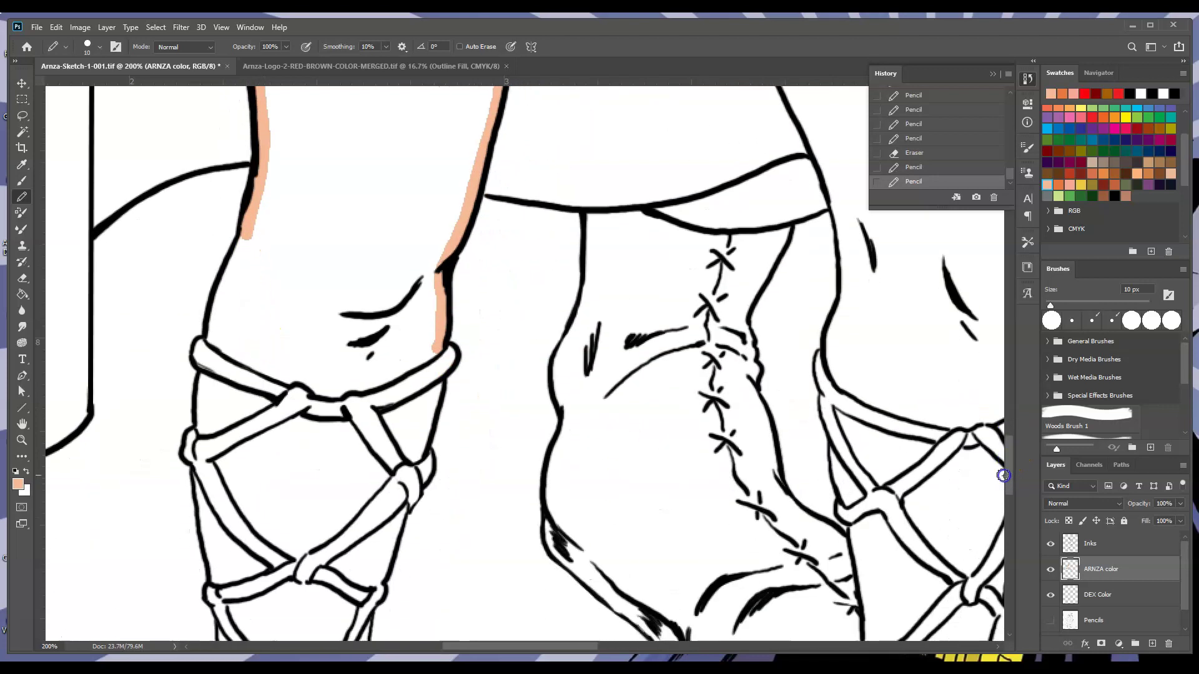
pyautogui.moveTo(243, 229); pyautogui.dragTo(231, 272)
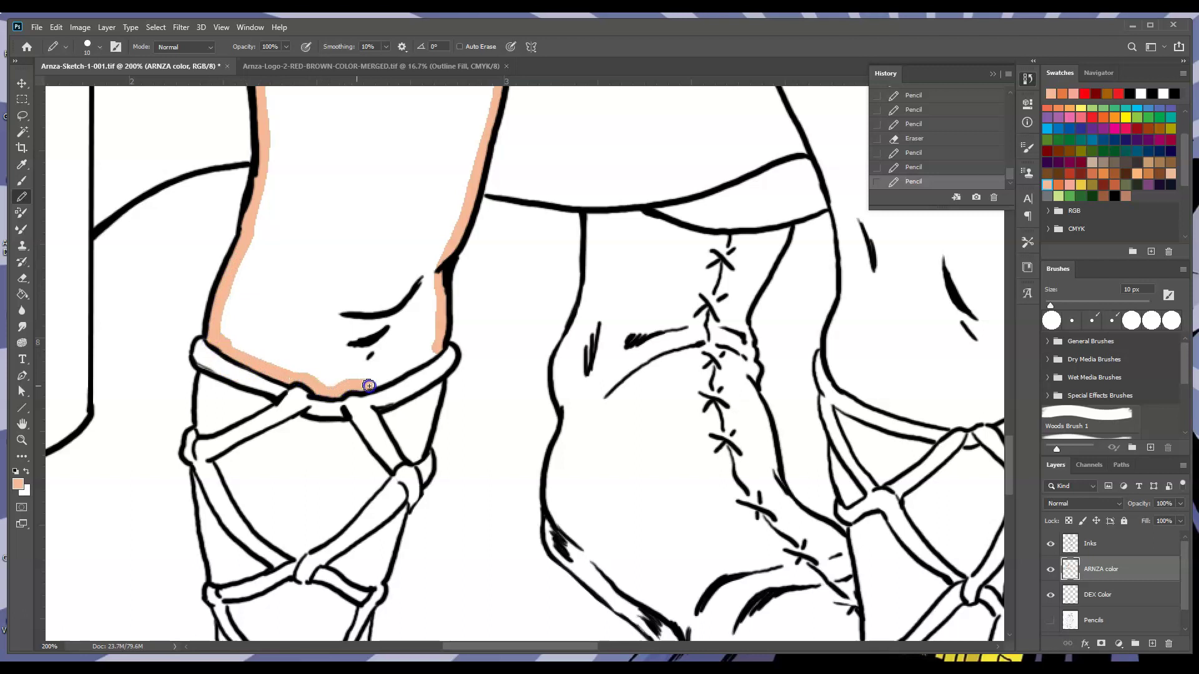
# Outline the two triangular skin gaps and the large diamond gap between the upper sandal straps in flesh color, erasing the stray color.
pyautogui.moveTo(383, 412); pyautogui.dragTo(404, 440)
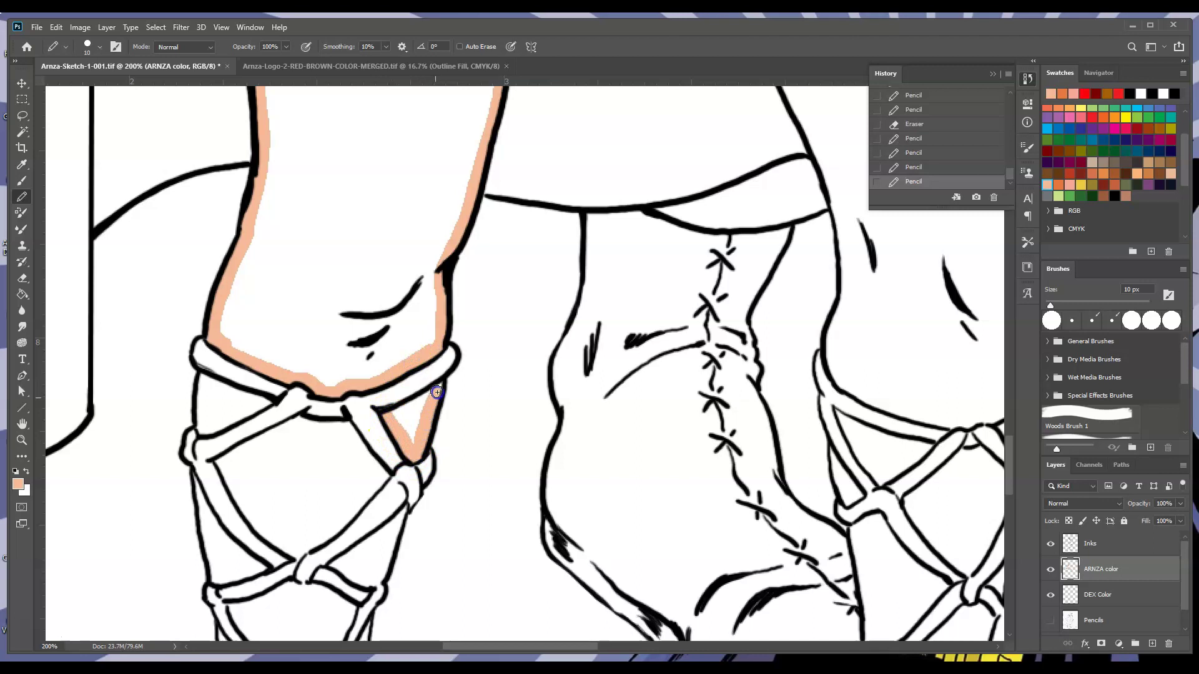
pyautogui.moveTo(394, 417); pyautogui.dragTo(384, 413)
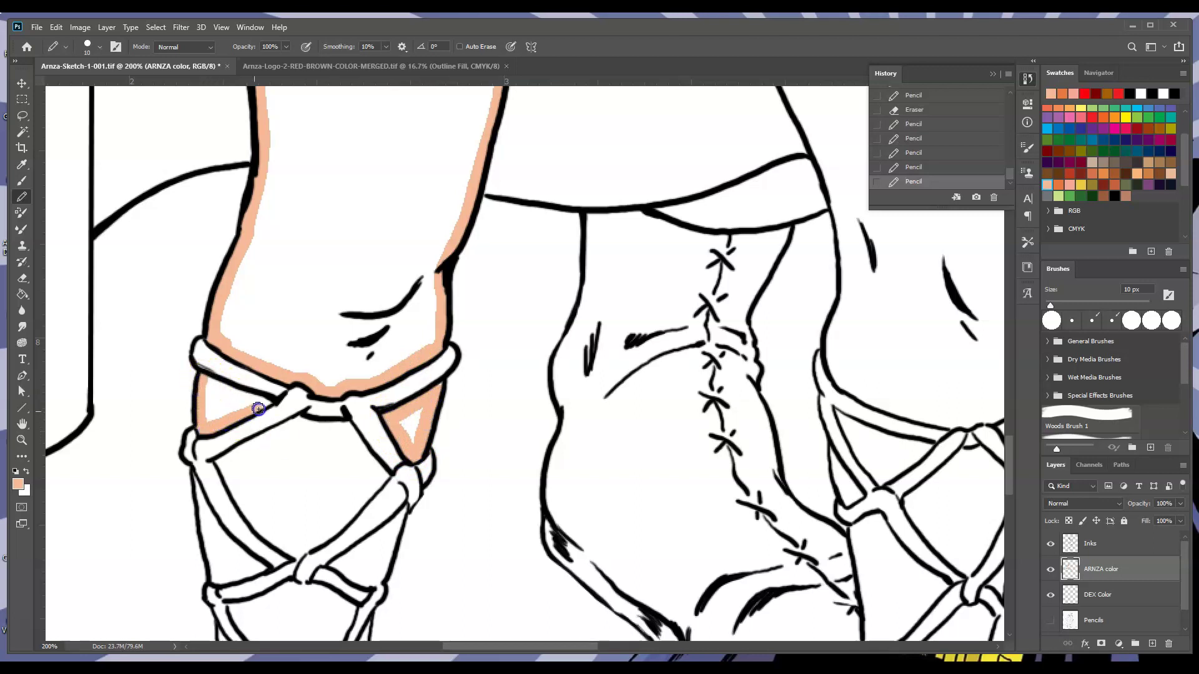
pyautogui.moveTo(297, 416); pyautogui.dragTo(316, 377)
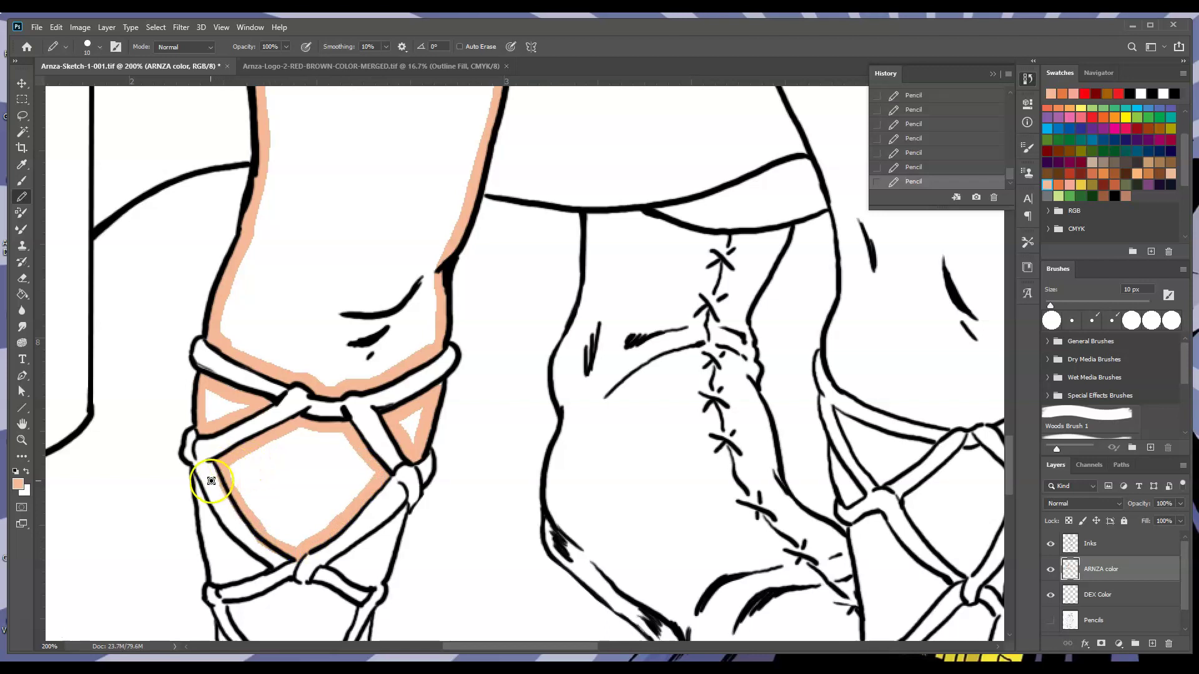
pyautogui.moveTo(227, 495); pyautogui.dragTo(267, 565)
pyautogui.press('e')
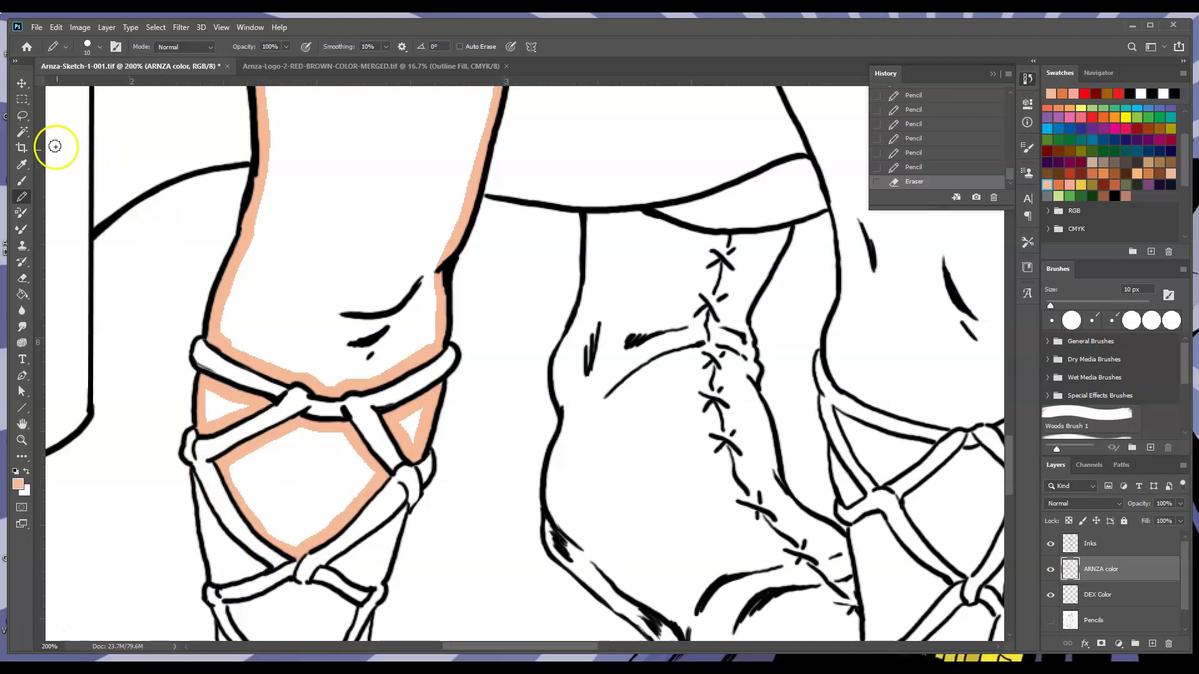
# Try a Magic Wand selection inside the rear figure's laced boot on the Inks layer, and undo the selection.
pyautogui.click(22, 132)
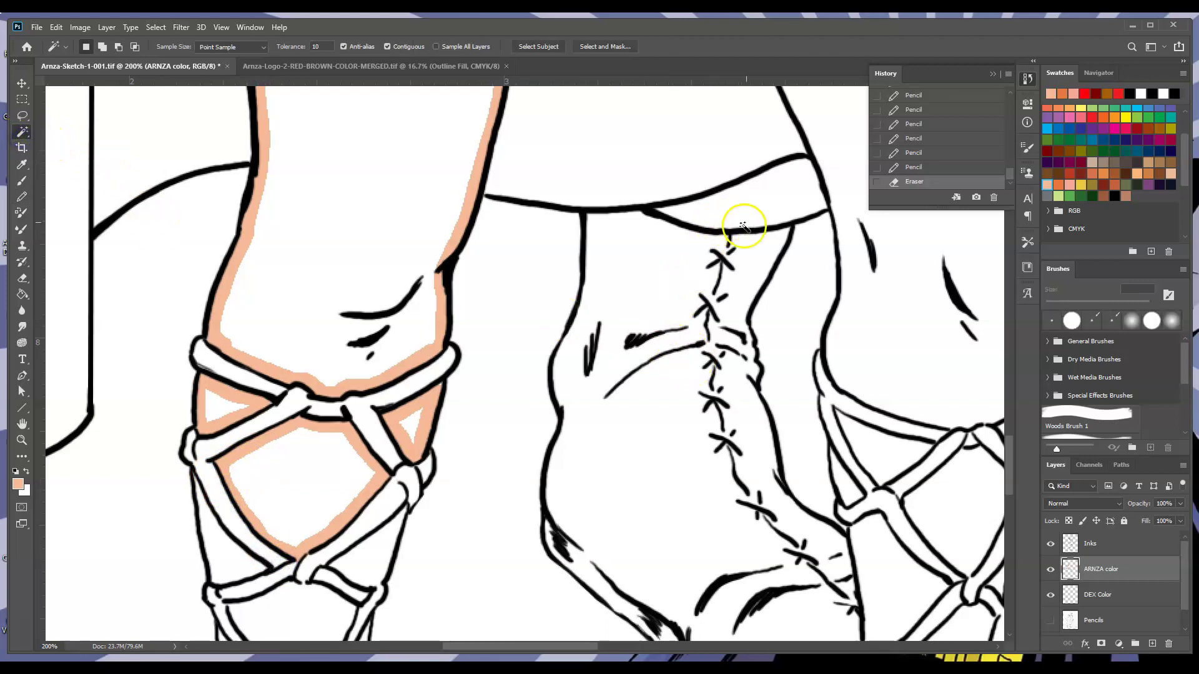
pyautogui.click(1104, 546)
pyautogui.click(679, 272)
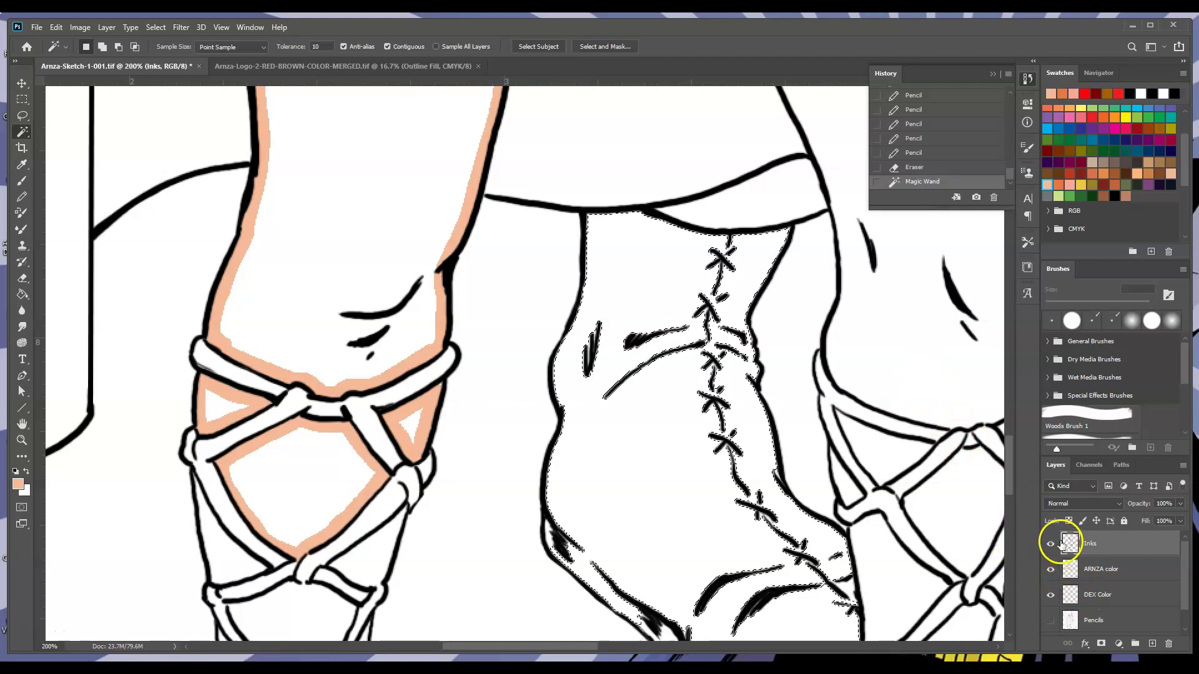
pyautogui.click(915, 168)
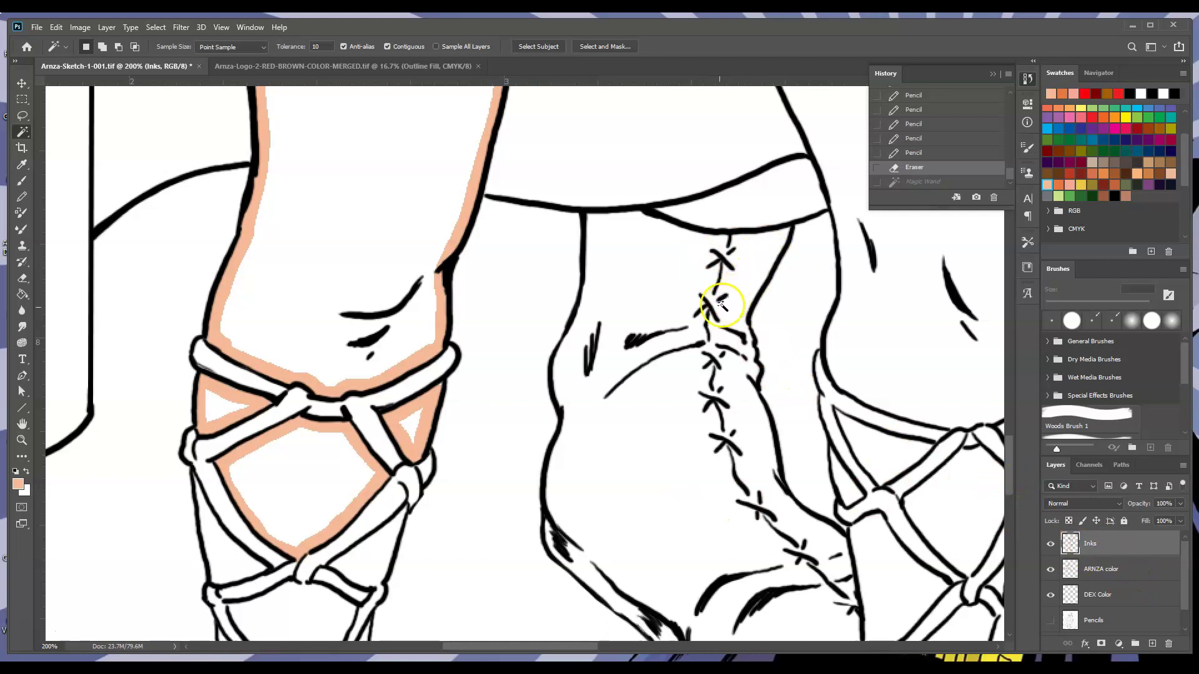
# On the ARNZA color layer, outline the skin gaps between the mid-shin sandal straps in flesh color with the Pencil, erasing the stray color.
pyautogui.moveTo(1012, 461); pyautogui.dragTo(1011, 487)
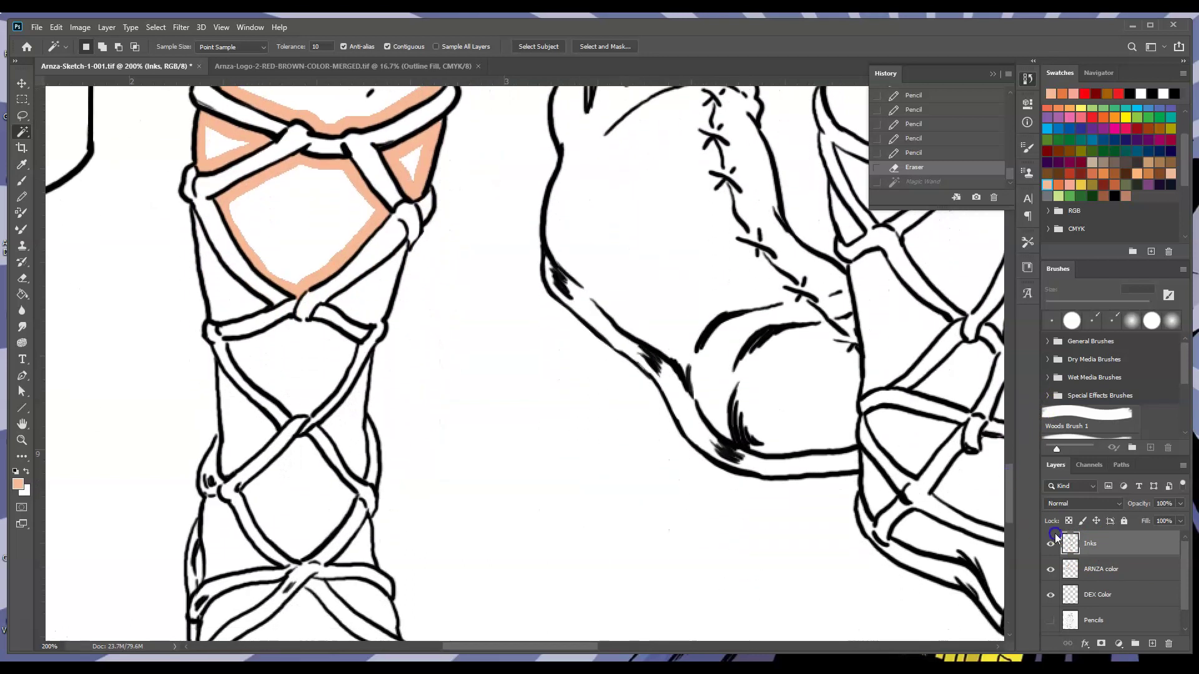
pyautogui.click(1110, 574)
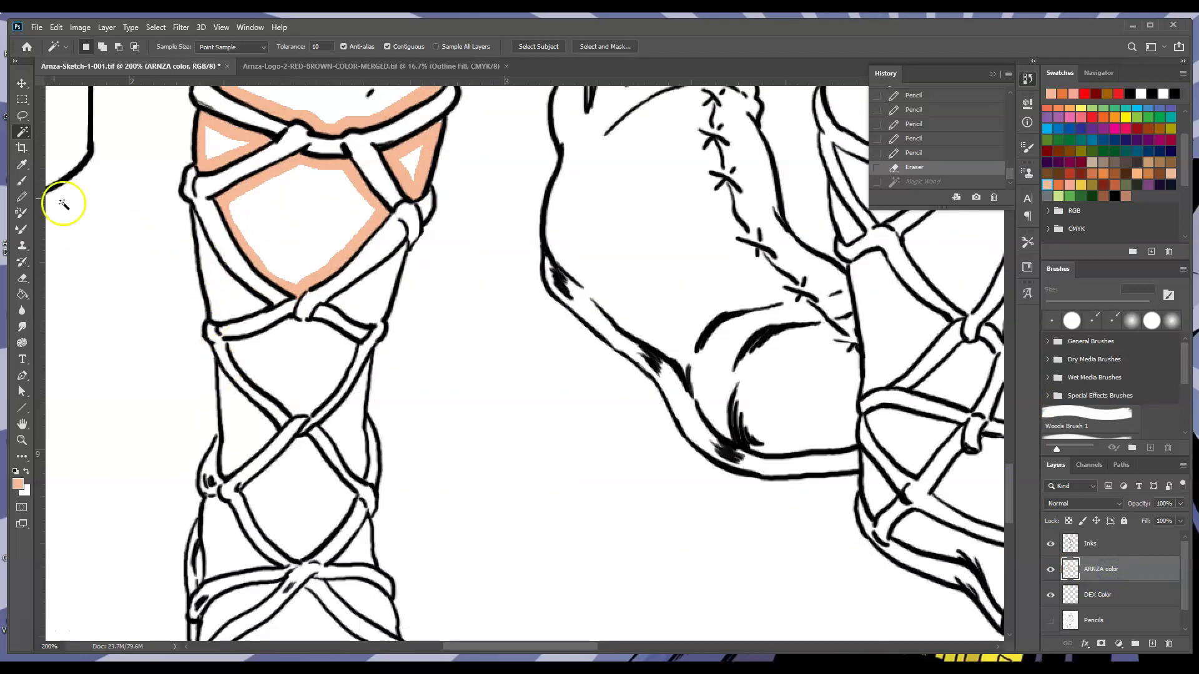
pyautogui.click(22, 197)
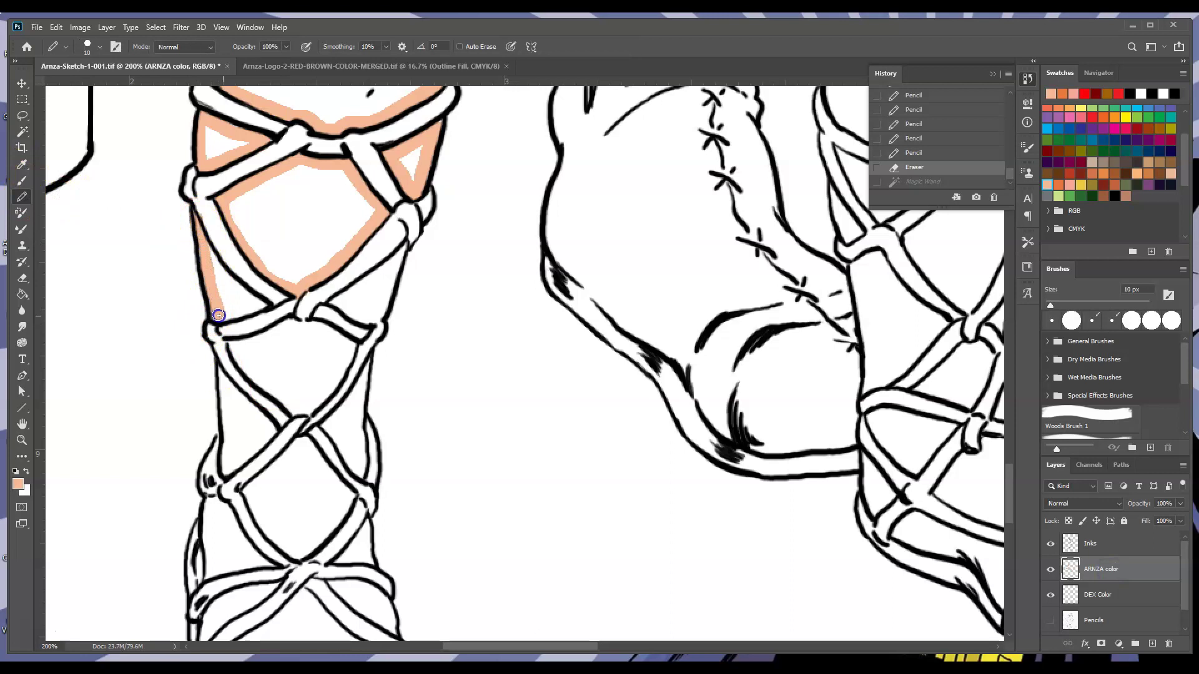
pyautogui.moveTo(218, 315); pyautogui.dragTo(230, 314)
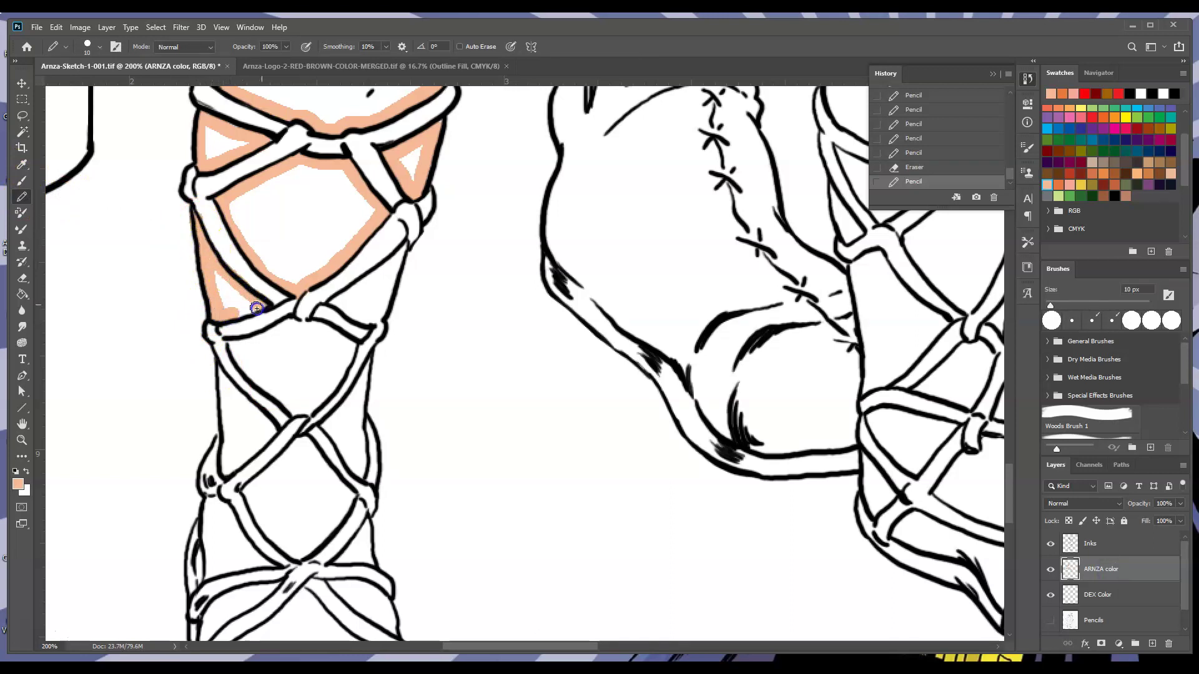
pyautogui.moveTo(324, 310); pyautogui.dragTo(404, 248)
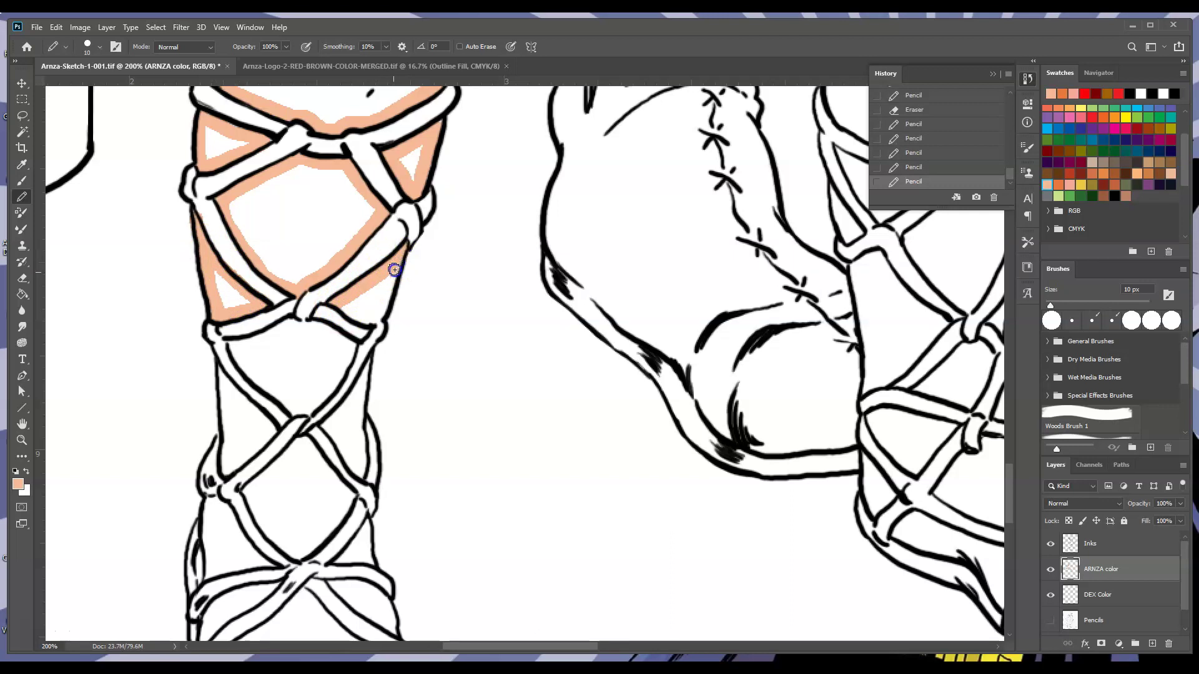
pyautogui.moveTo(321, 356)
pyautogui.mouseDown()
pyautogui.moveTo(294, 321)
pyautogui.moveTo(241, 346)
pyautogui.moveTo(255, 369)
pyautogui.moveTo(235, 349)
pyautogui.moveTo(299, 321)
pyautogui.moveTo(349, 348)
pyautogui.moveTo(325, 394)
pyautogui.moveTo(294, 410)
pyautogui.moveTo(237, 382)
pyautogui.moveTo(236, 396)
pyautogui.moveTo(222, 373)
pyautogui.moveTo(246, 406)
pyautogui.mouseUp()
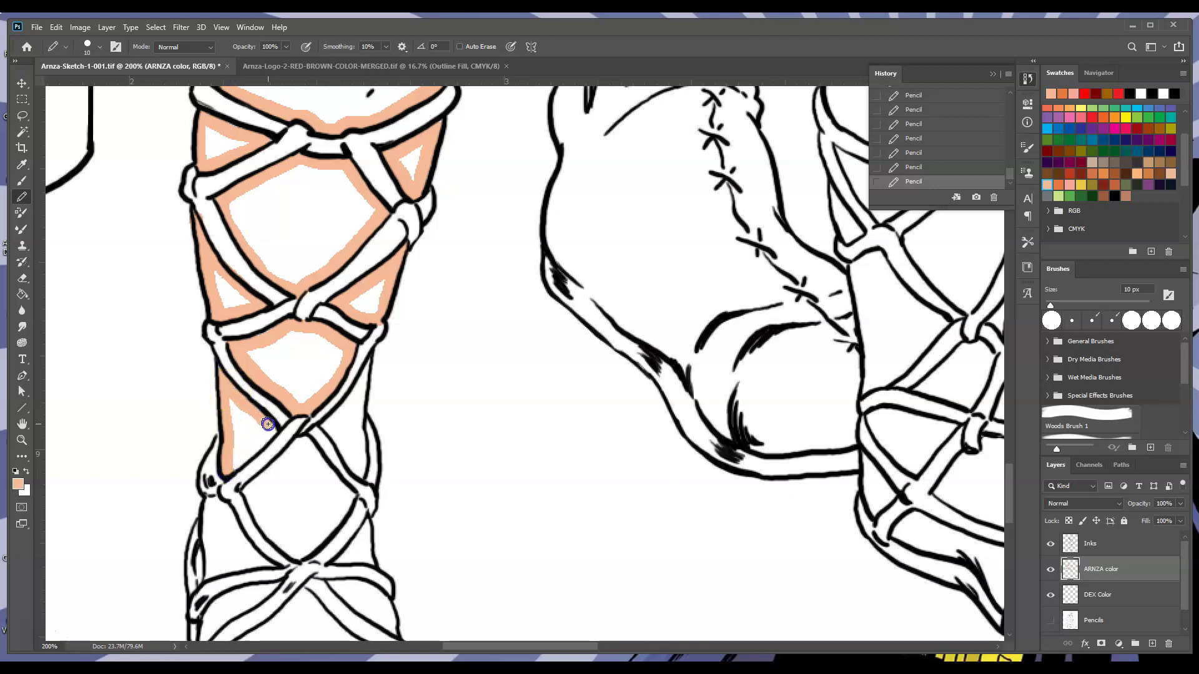
pyautogui.moveTo(358, 380)
pyautogui.mouseDown()
pyautogui.moveTo(365, 372)
pyautogui.moveTo(328, 424)
pyautogui.moveTo(350, 471)
pyautogui.moveTo(365, 447)
pyautogui.moveTo(372, 375)
pyautogui.mouseUp()
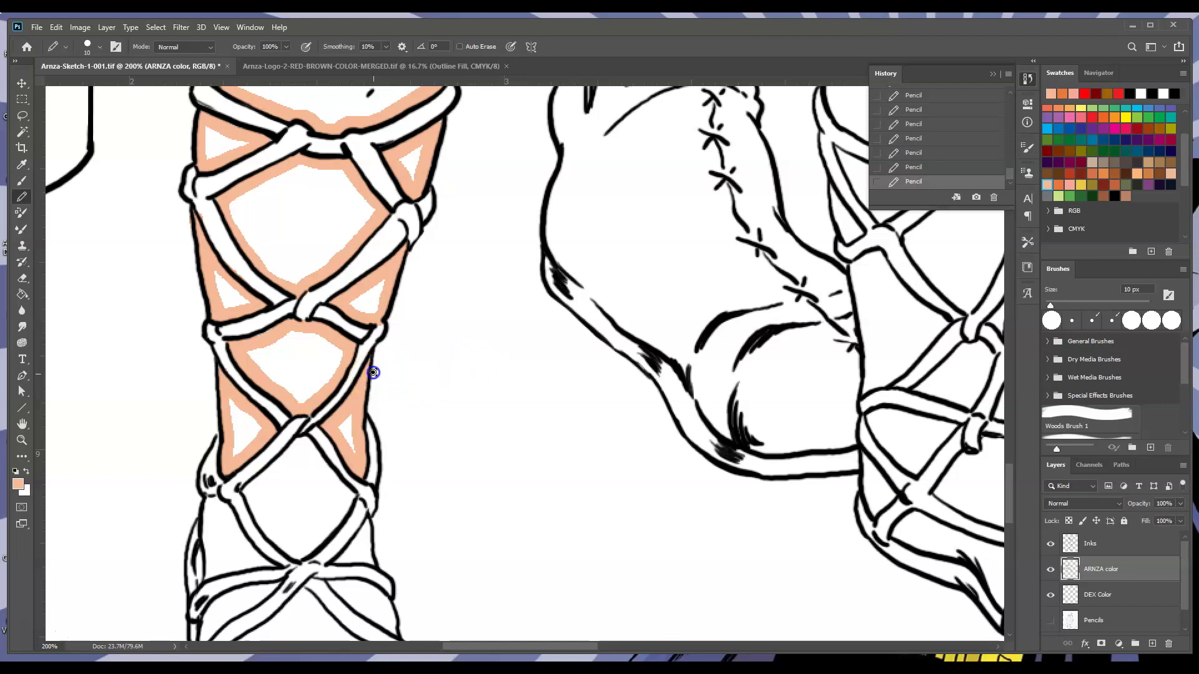
pyautogui.moveTo(351, 374); pyautogui.dragTo(351, 374)
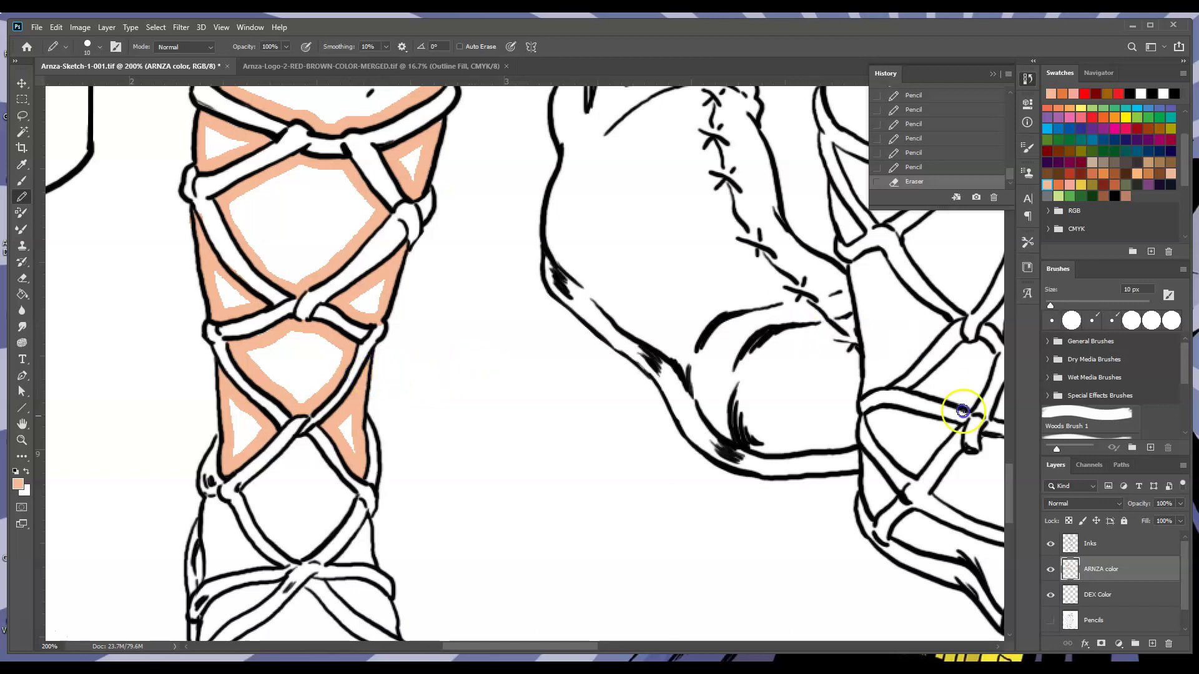
# Outline the diamond-shaped skin gap between the straps just above the left-hand ankle in flesh color.
pyautogui.moveTo(1010, 501); pyautogui.dragTo(1010, 526)
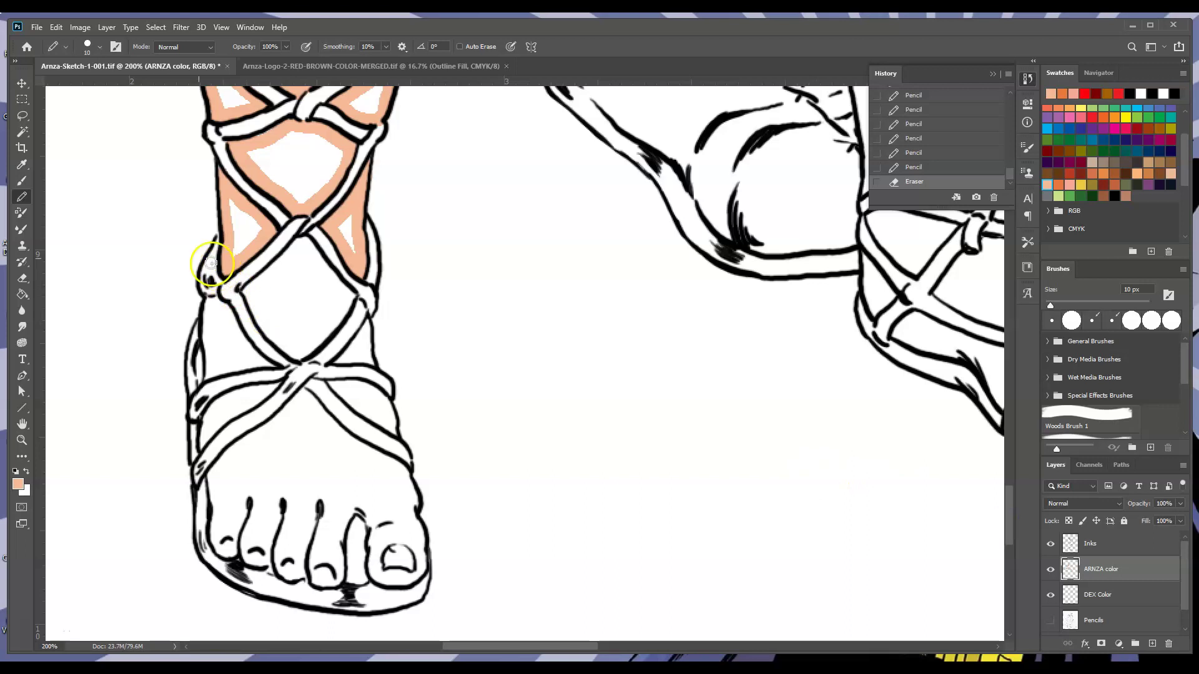
pyautogui.click(21, 197)
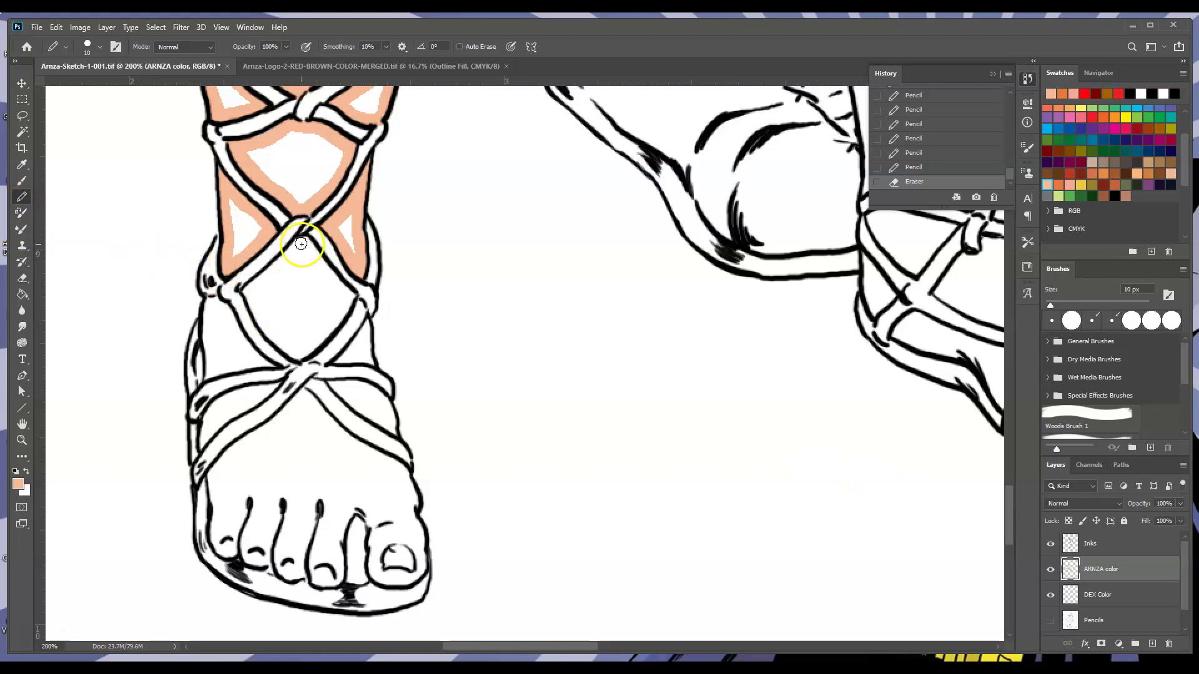
pyautogui.moveTo(260, 284); pyautogui.dragTo(254, 298)
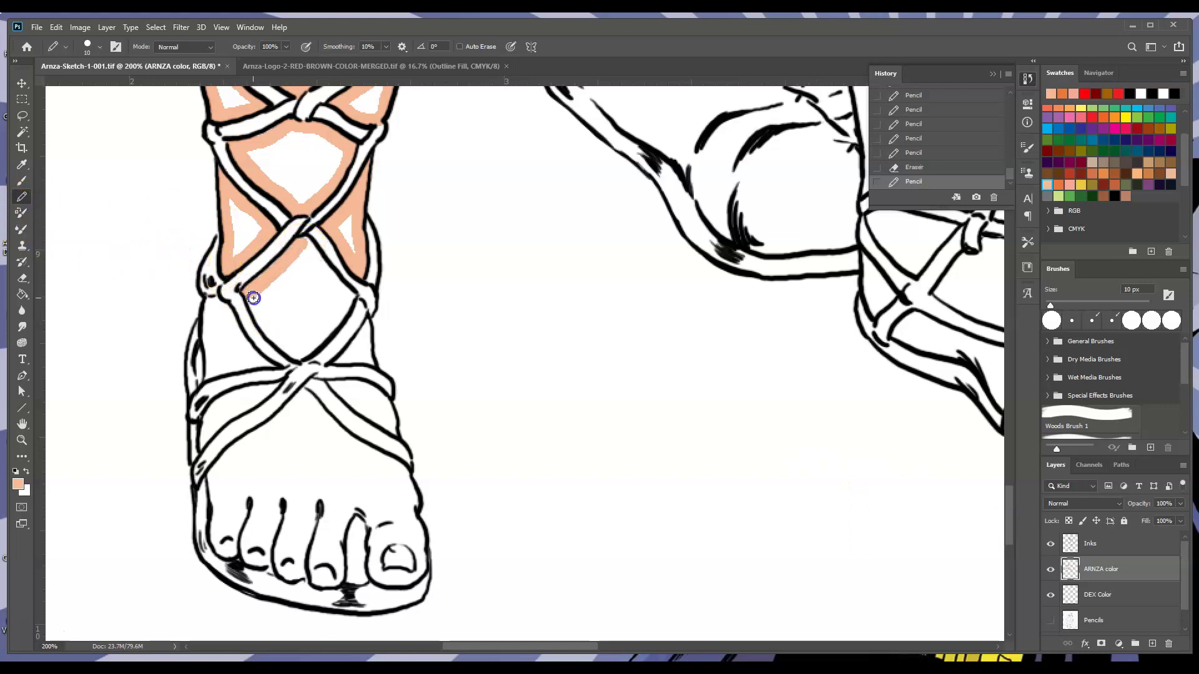
pyautogui.moveTo(302, 242)
pyautogui.mouseDown()
pyautogui.moveTo(346, 312)
pyautogui.moveTo(318, 344)
pyautogui.moveTo(292, 349)
pyautogui.moveTo(306, 324)
pyautogui.mouseUp()
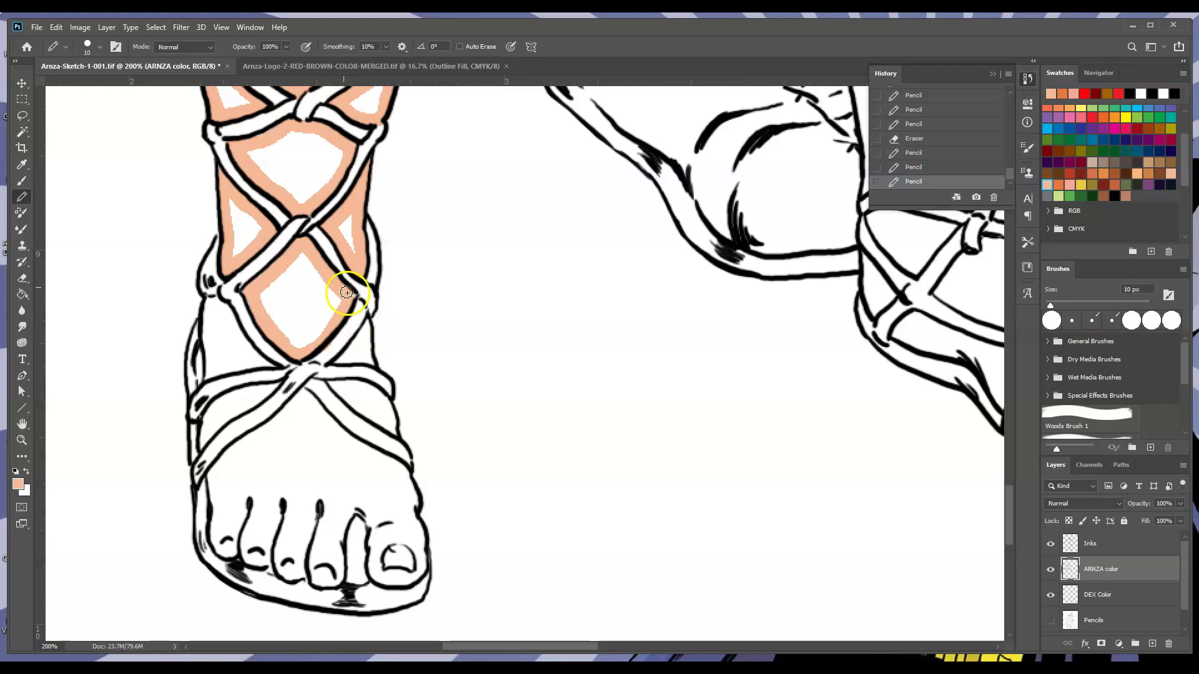
# Set the Pencil size to 6 px and outline the small ankle gaps, the top of the foot and the toes in flesh color.
pyautogui.click(98, 49)
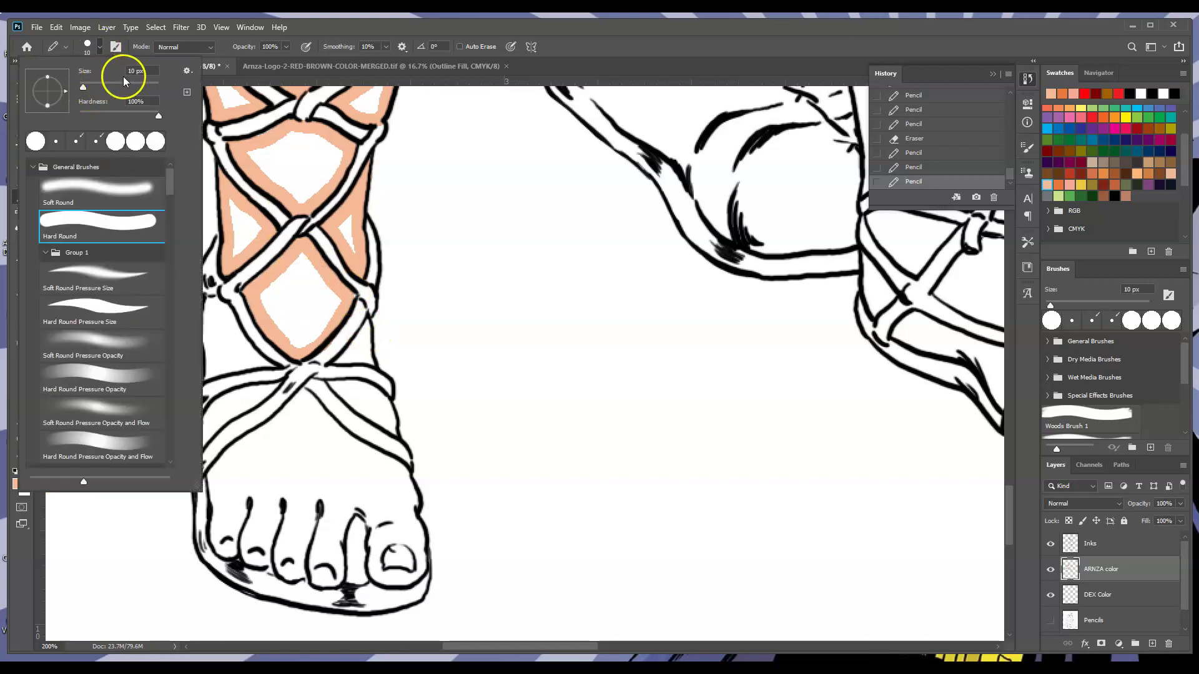
pyautogui.moveTo(81, 89); pyautogui.dragTo(81, 84)
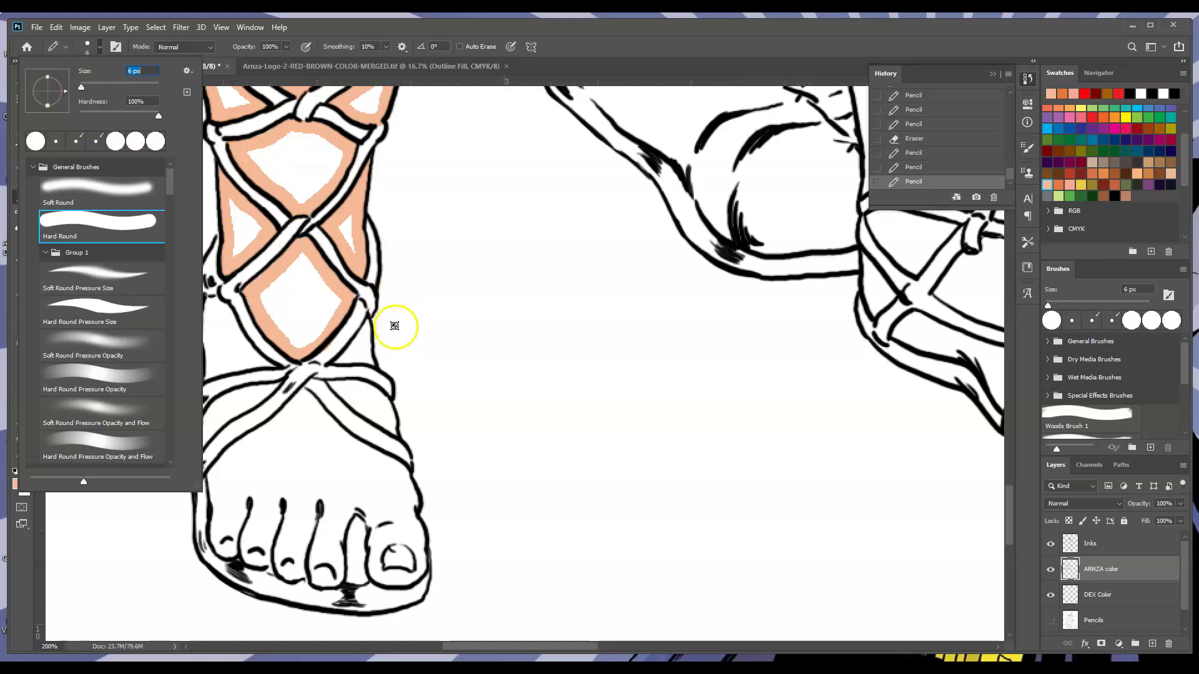
pyautogui.click(369, 325)
pyautogui.moveTo(368, 325)
pyautogui.mouseDown()
pyautogui.moveTo(343, 348)
pyautogui.moveTo(382, 321)
pyautogui.moveTo(366, 324)
pyautogui.moveTo(369, 354)
pyautogui.moveTo(335, 361)
pyautogui.moveTo(313, 335)
pyautogui.mouseUp()
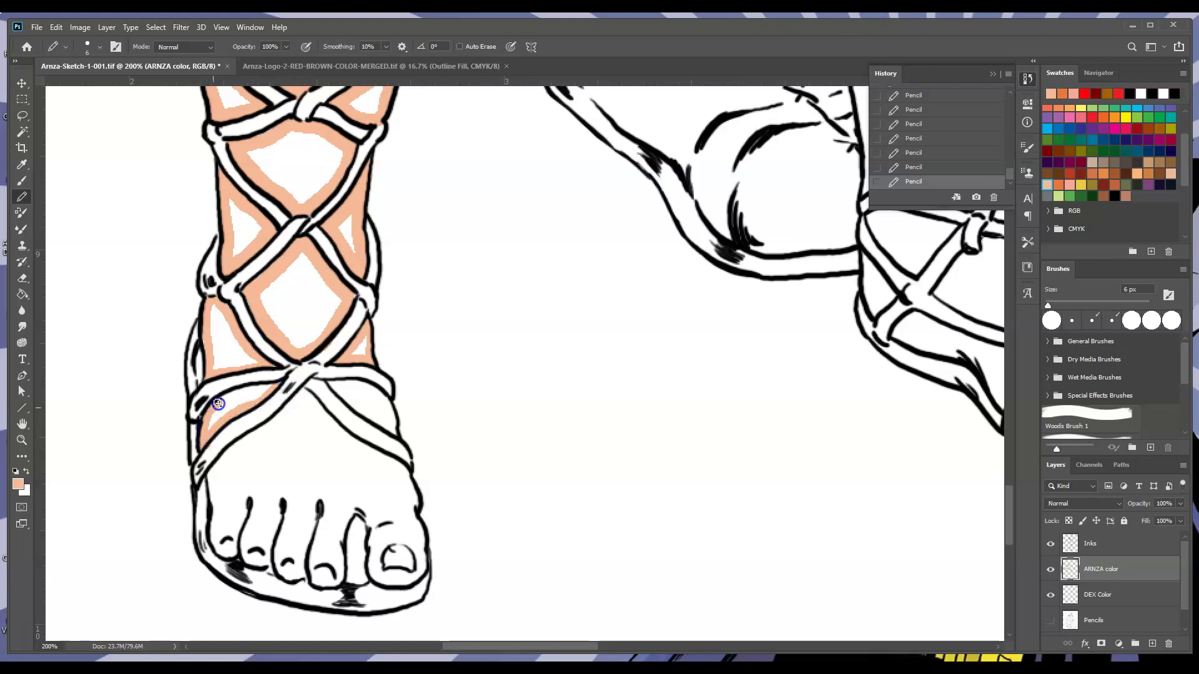
pyautogui.moveTo(348, 383)
pyautogui.mouseDown()
pyautogui.moveTo(316, 393)
pyautogui.moveTo(383, 420)
pyautogui.moveTo(336, 384)
pyautogui.moveTo(361, 383)
pyautogui.moveTo(392, 425)
pyautogui.mouseUp()
pyautogui.moveTo(310, 417)
pyautogui.mouseDown()
pyautogui.moveTo(304, 391)
pyautogui.moveTo(221, 457)
pyautogui.moveTo(210, 476)
pyautogui.moveTo(217, 547)
pyautogui.moveTo(236, 539)
pyautogui.moveTo(244, 556)
pyautogui.moveTo(261, 543)
pyautogui.moveTo(276, 568)
pyautogui.moveTo(292, 553)
pyautogui.moveTo(307, 569)
pyautogui.moveTo(302, 546)
pyautogui.moveTo(330, 566)
pyautogui.moveTo(312, 568)
pyautogui.moveTo(328, 563)
pyautogui.moveTo(340, 581)
pyautogui.moveTo(343, 528)
pyautogui.moveTo(359, 512)
pyautogui.moveTo(378, 577)
pyautogui.moveTo(385, 542)
pyautogui.moveTo(415, 554)
pyautogui.moveTo(398, 577)
pyautogui.moveTo(381, 571)
pyautogui.moveTo(404, 581)
pyautogui.moveTo(421, 541)
pyautogui.moveTo(405, 465)
pyautogui.mouseUp()
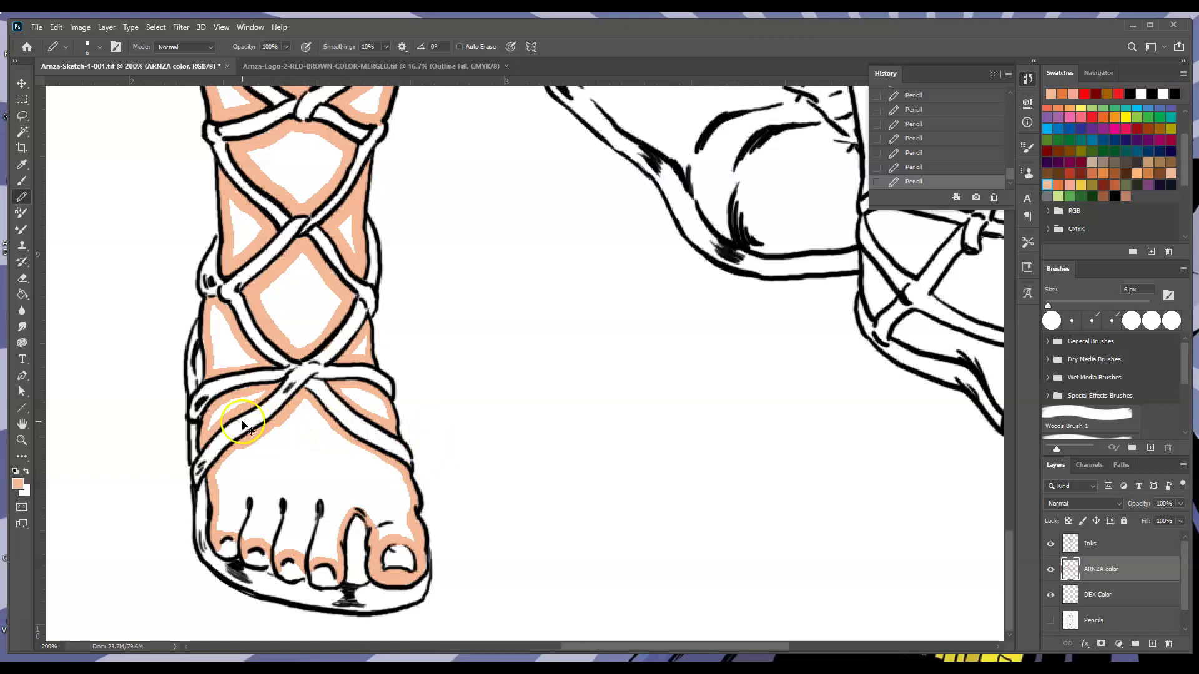
# Fill the left-hand leg above the sandal and the upper strap gaps with flesh color using the Paint Bucket.
pyautogui.hotkey('ctrl', '-')
pyautogui.moveTo(1009, 485); pyautogui.dragTo(1010, 467)
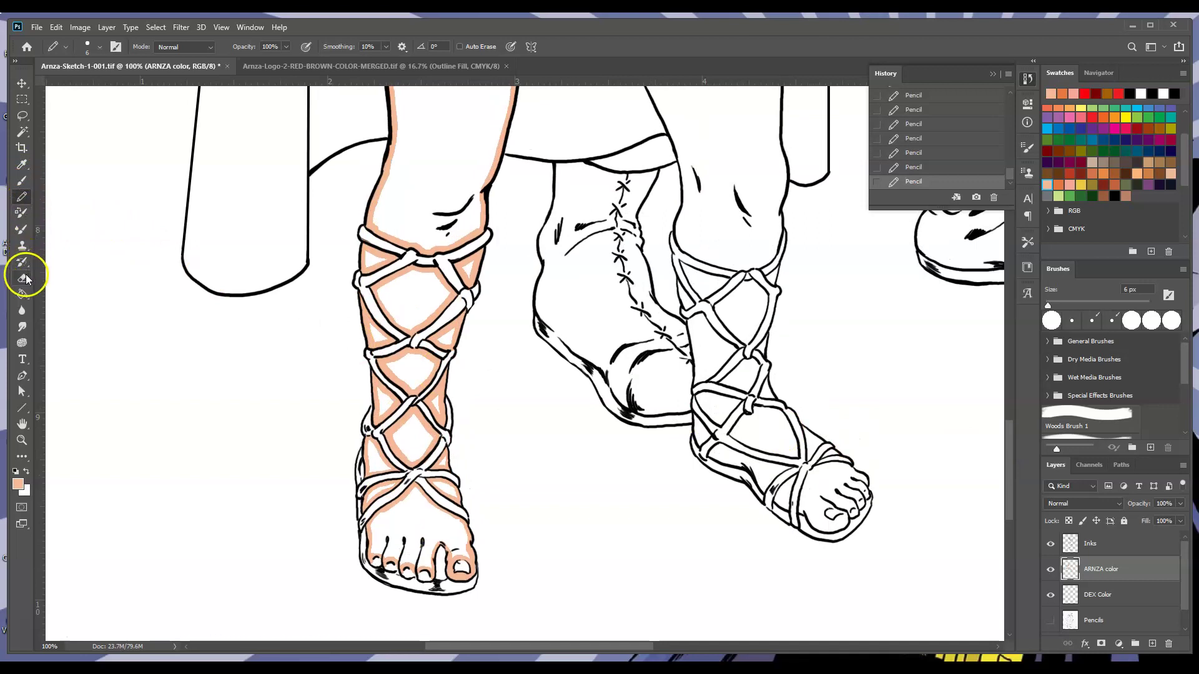
pyautogui.click(23, 294)
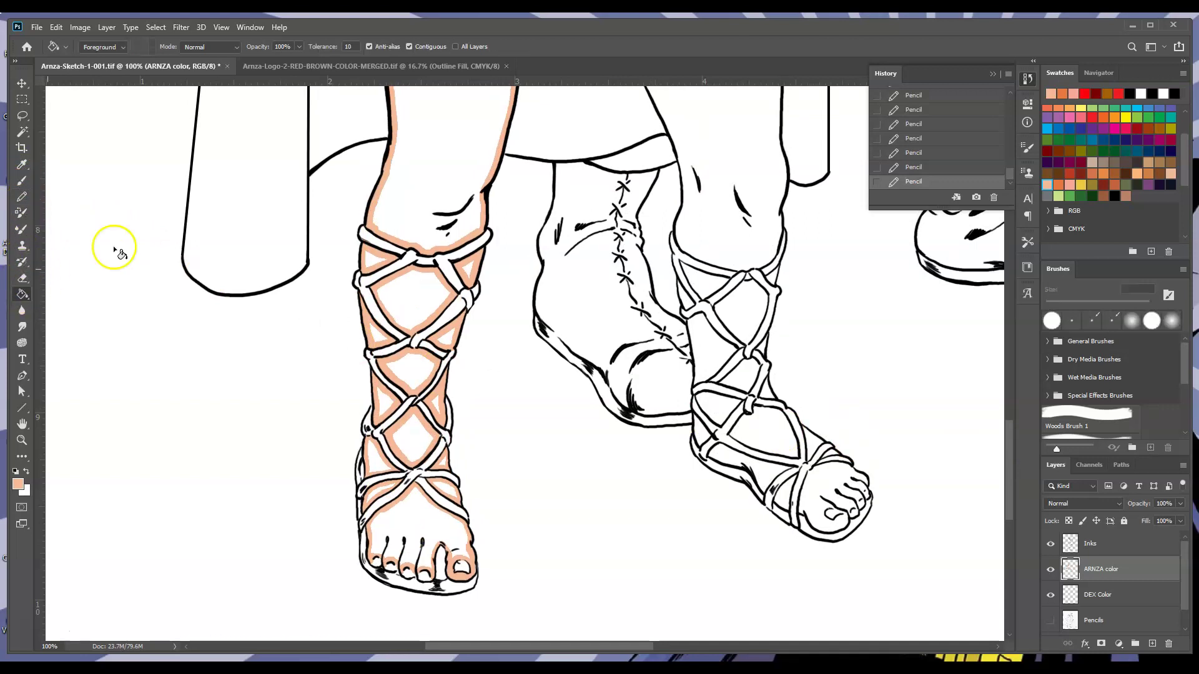
pyautogui.click(421, 188)
pyautogui.click(427, 290)
pyautogui.click(469, 269)
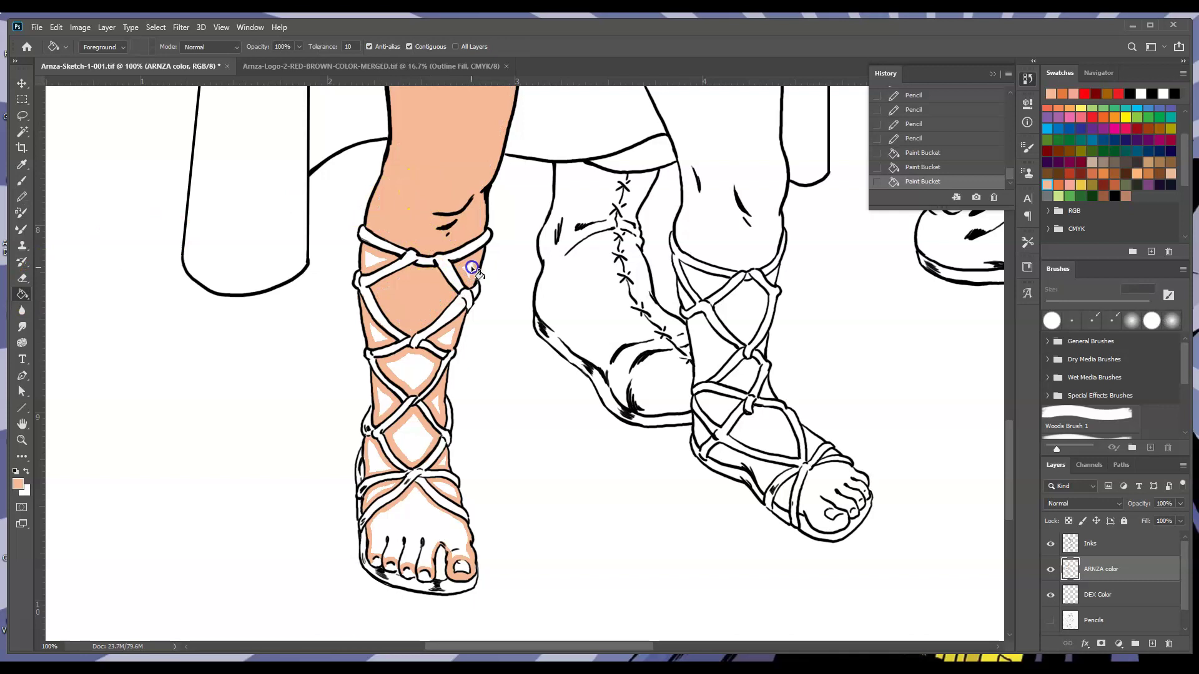
pyautogui.click(377, 337)
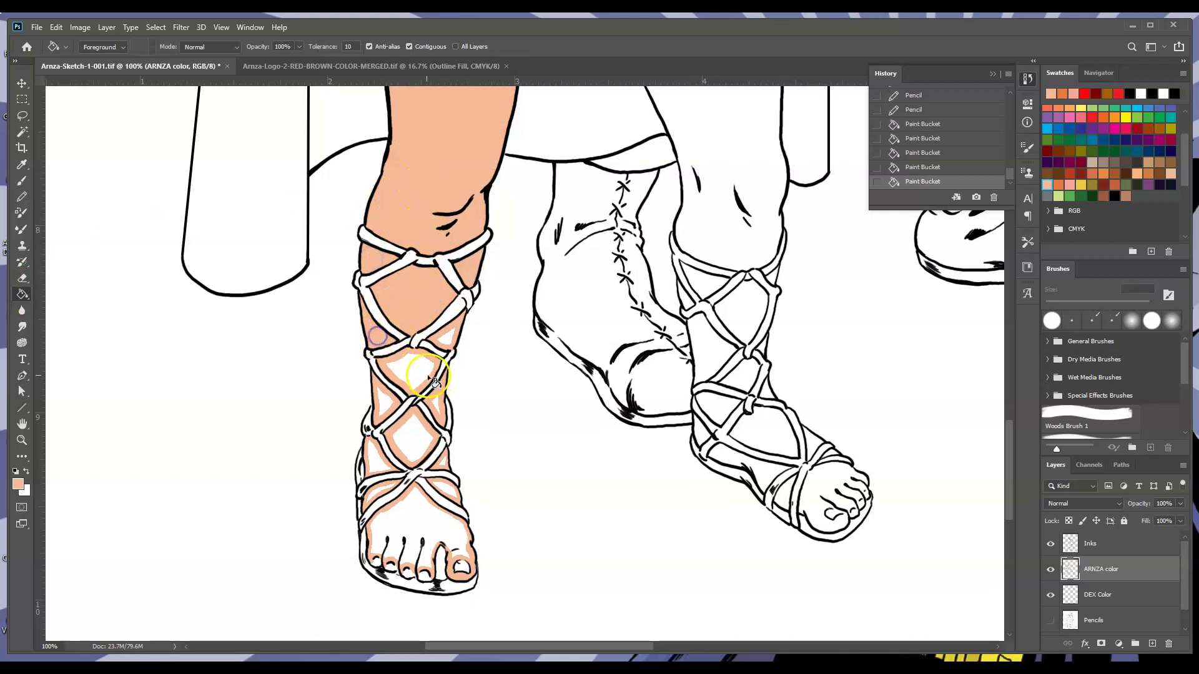
# Fill the remaining lower strap gaps, the ankle gaps and the left-hand foot with flesh color.
pyautogui.click(450, 346)
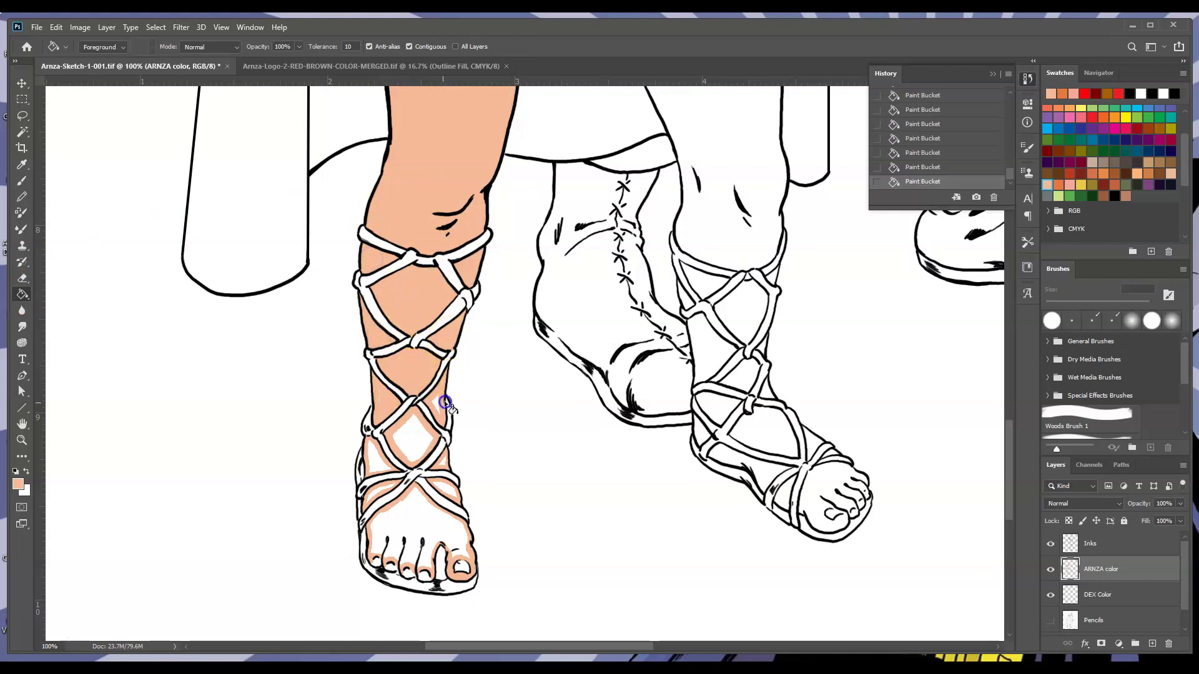
pyautogui.click(408, 467)
pyautogui.click(385, 486)
pyautogui.click(443, 463)
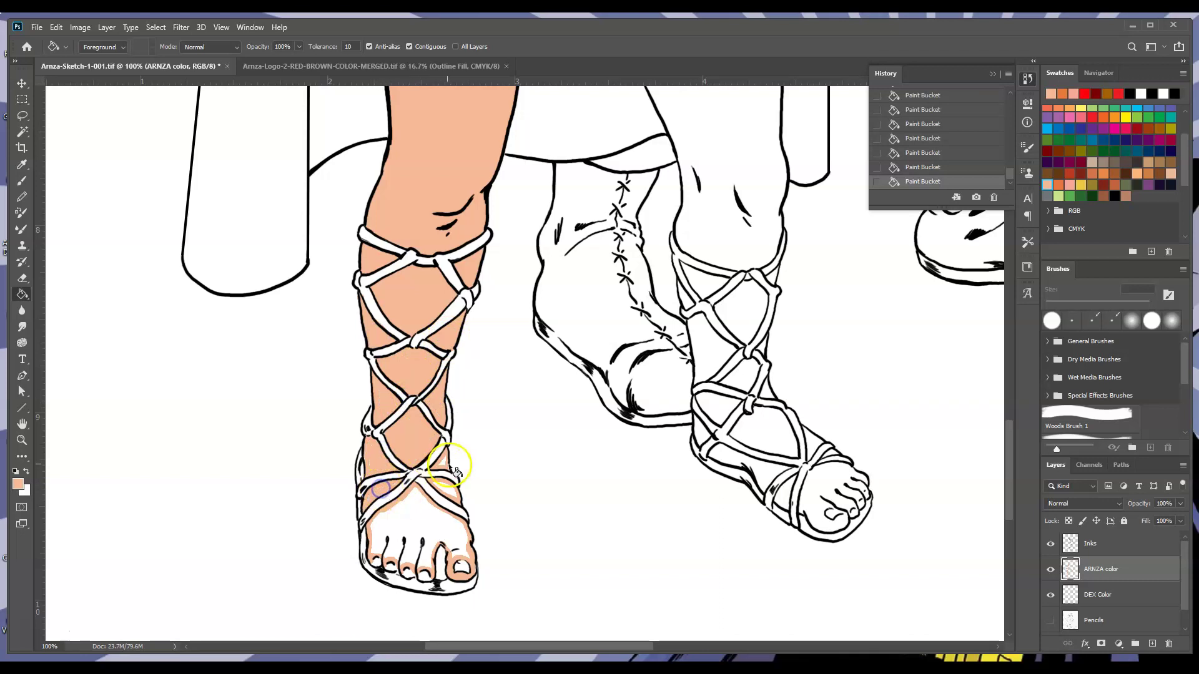
pyautogui.click(444, 509)
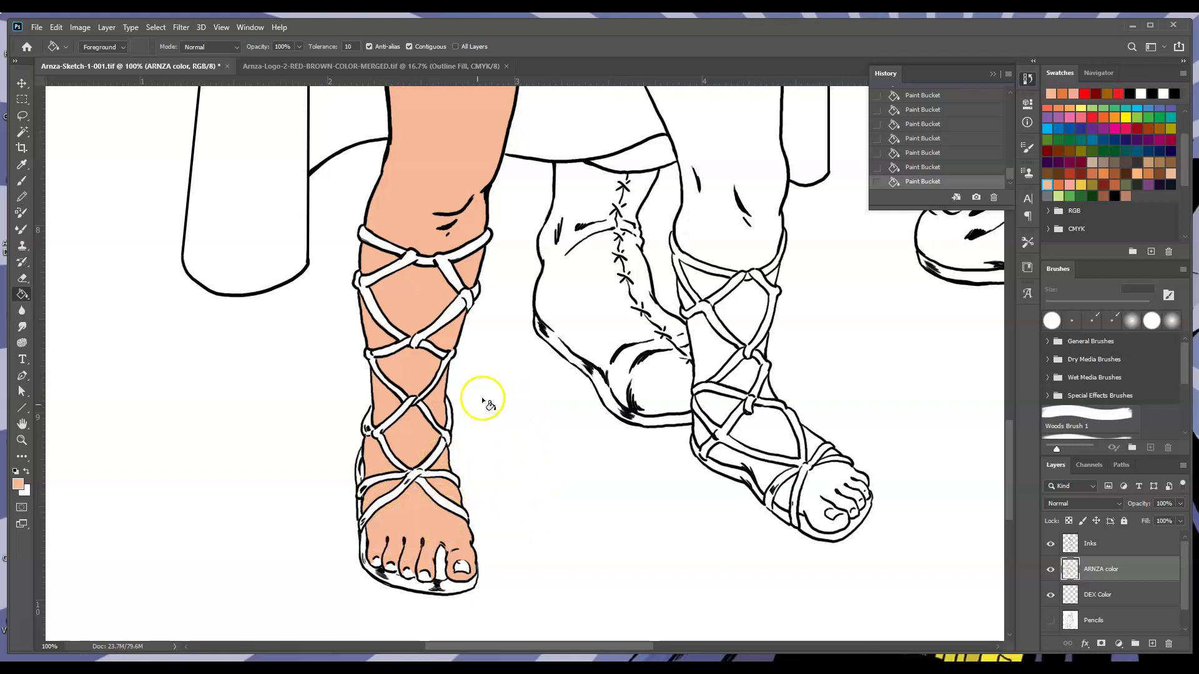
# Outline the top of the right-hand leg in flesh color with the Pencil, beneath the tunic hem and around the hanging sash ends.
pyautogui.moveTo(1008, 472); pyautogui.dragTo(1007, 423)
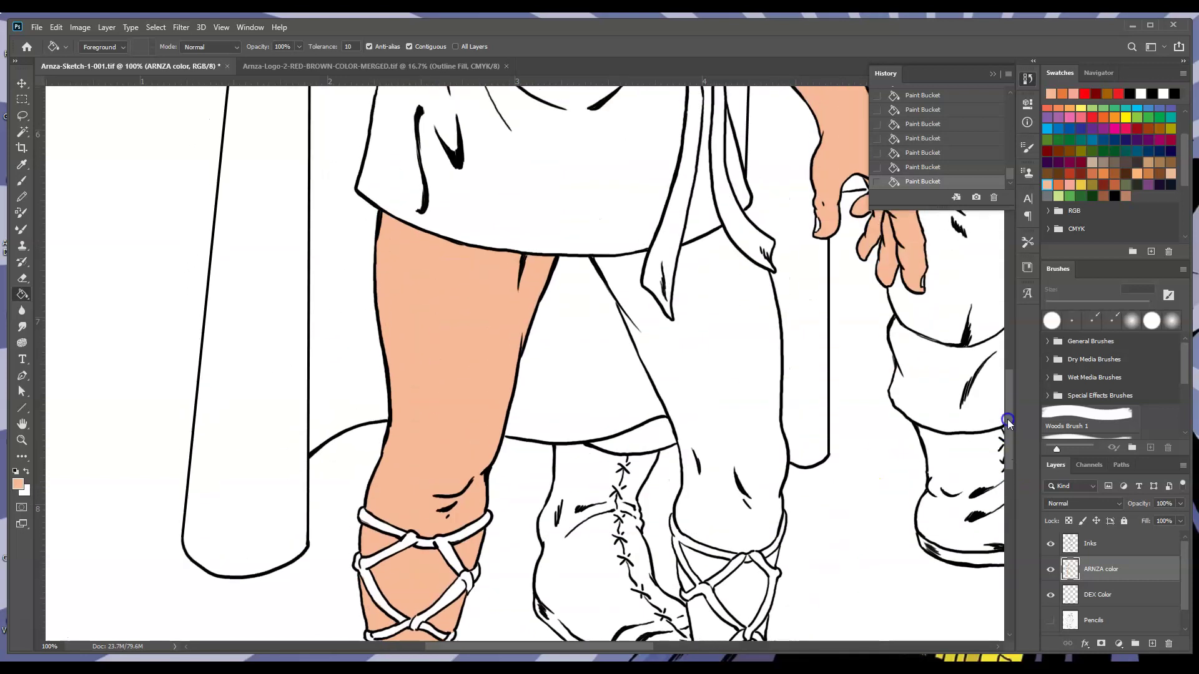
pyautogui.click(22, 440)
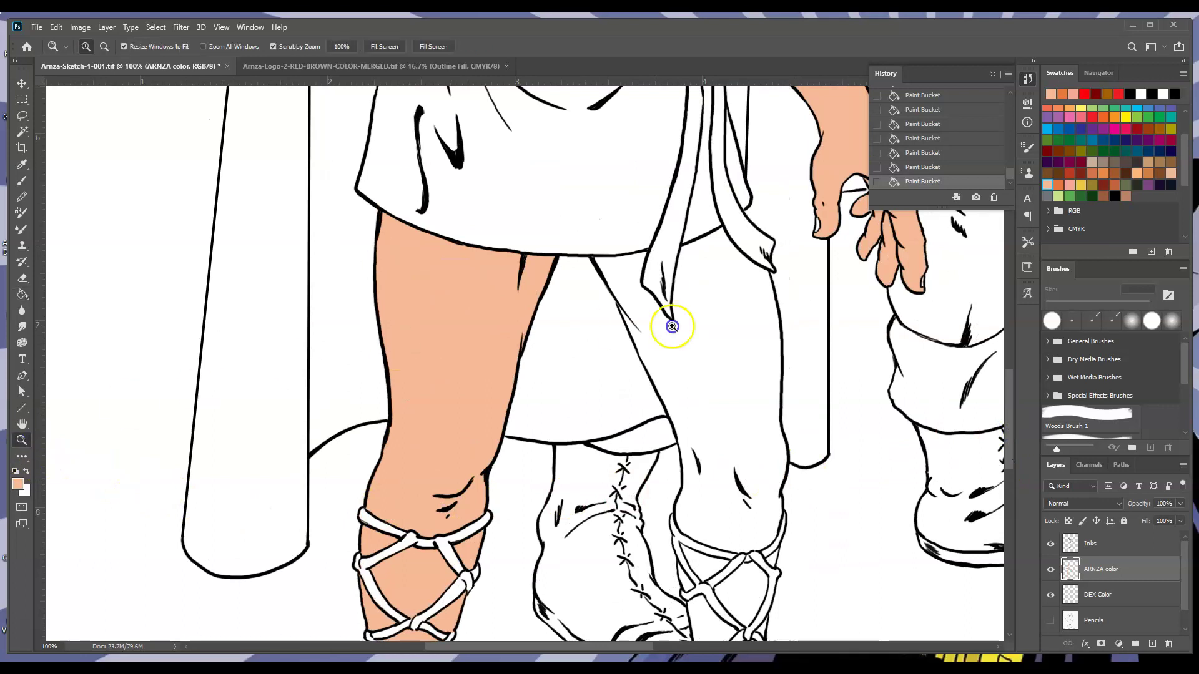
pyautogui.click(774, 329)
pyautogui.click(22, 197)
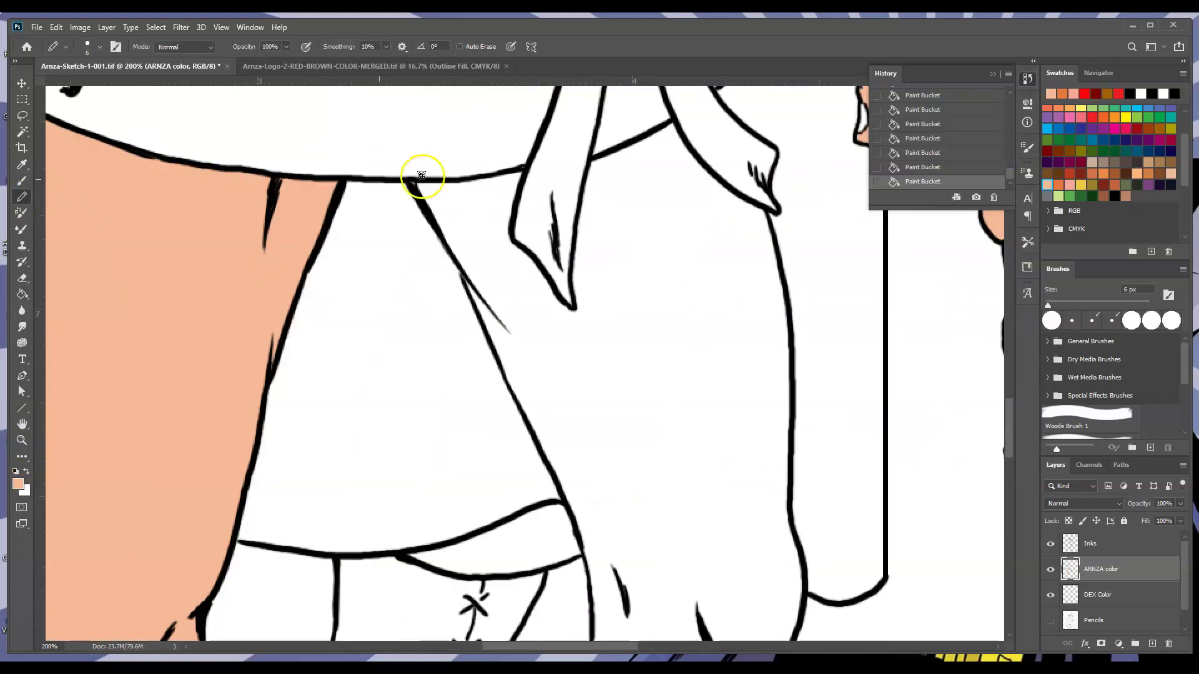
pyautogui.moveTo(520, 182); pyautogui.dragTo(502, 240)
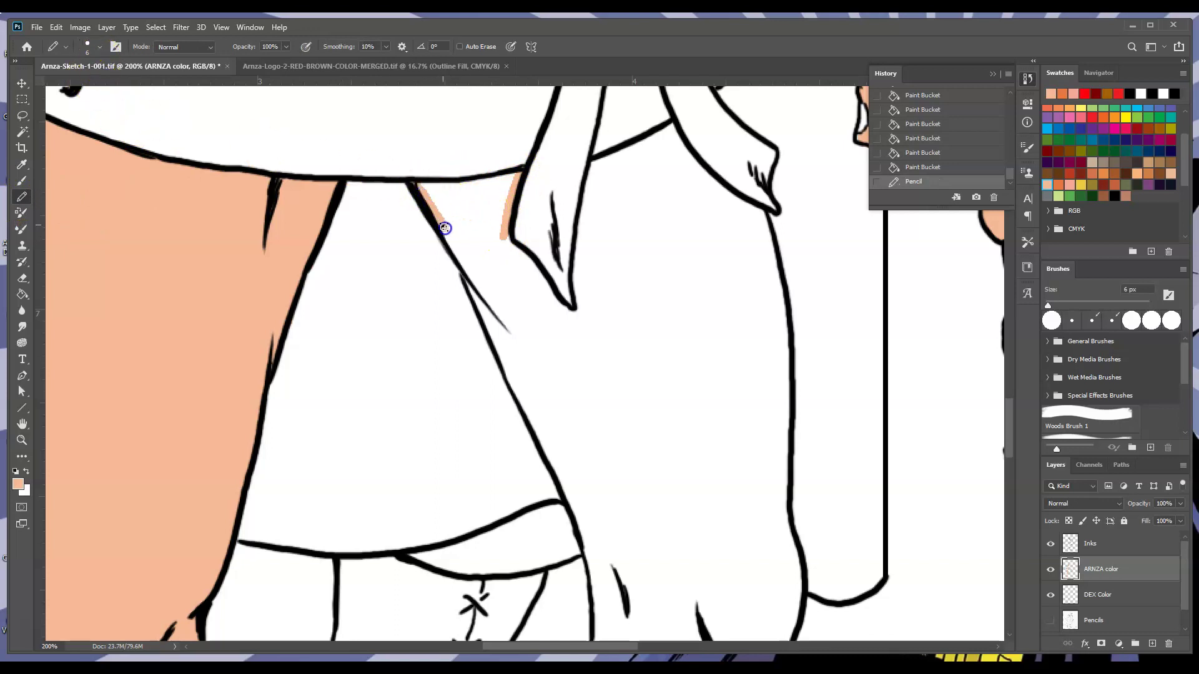
pyautogui.moveTo(473, 280)
pyautogui.mouseDown()
pyautogui.moveTo(419, 187)
pyautogui.moveTo(515, 177)
pyautogui.moveTo(452, 186)
pyautogui.moveTo(512, 179)
pyautogui.mouseUp()
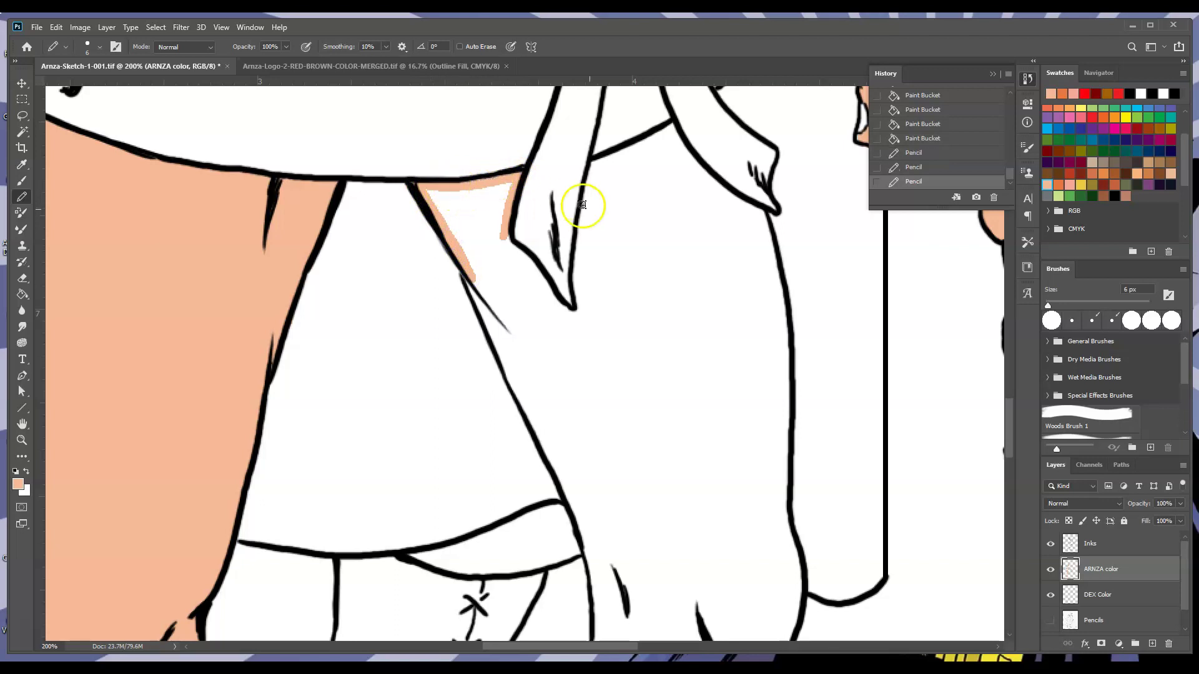
pyautogui.moveTo(597, 166); pyautogui.dragTo(671, 123)
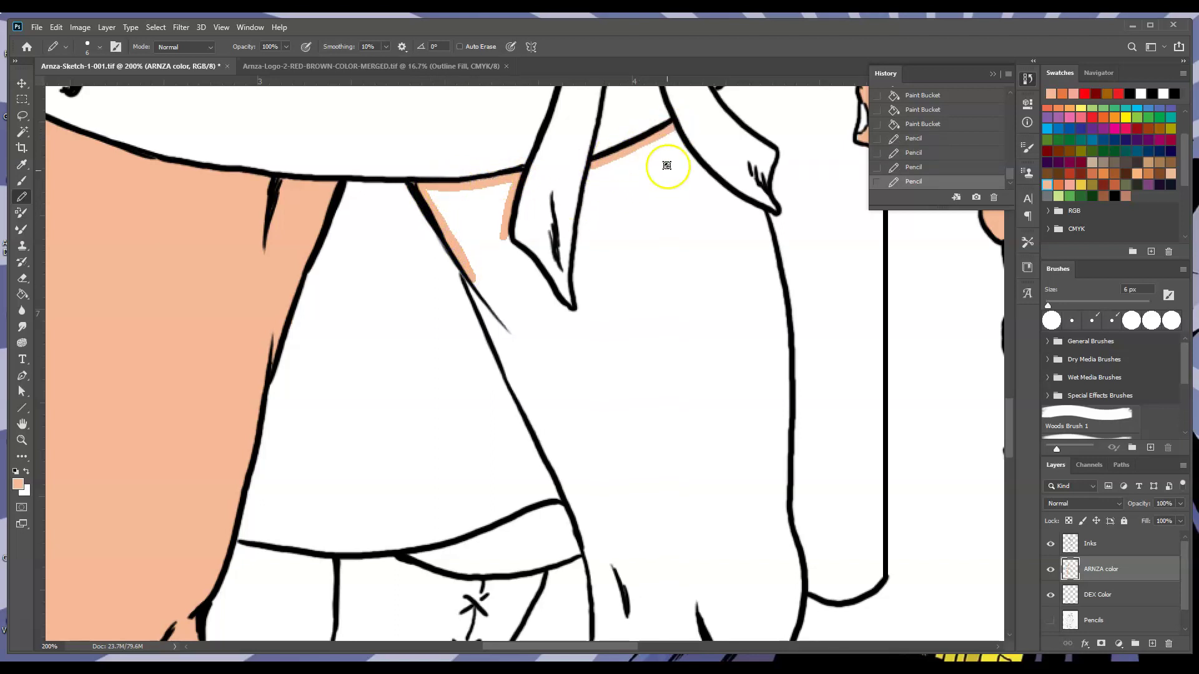
pyautogui.moveTo(595, 169); pyautogui.dragTo(579, 312)
pyautogui.moveTo(509, 236)
pyautogui.mouseDown()
pyautogui.moveTo(558, 305)
pyautogui.moveTo(575, 308)
pyautogui.mouseUp()
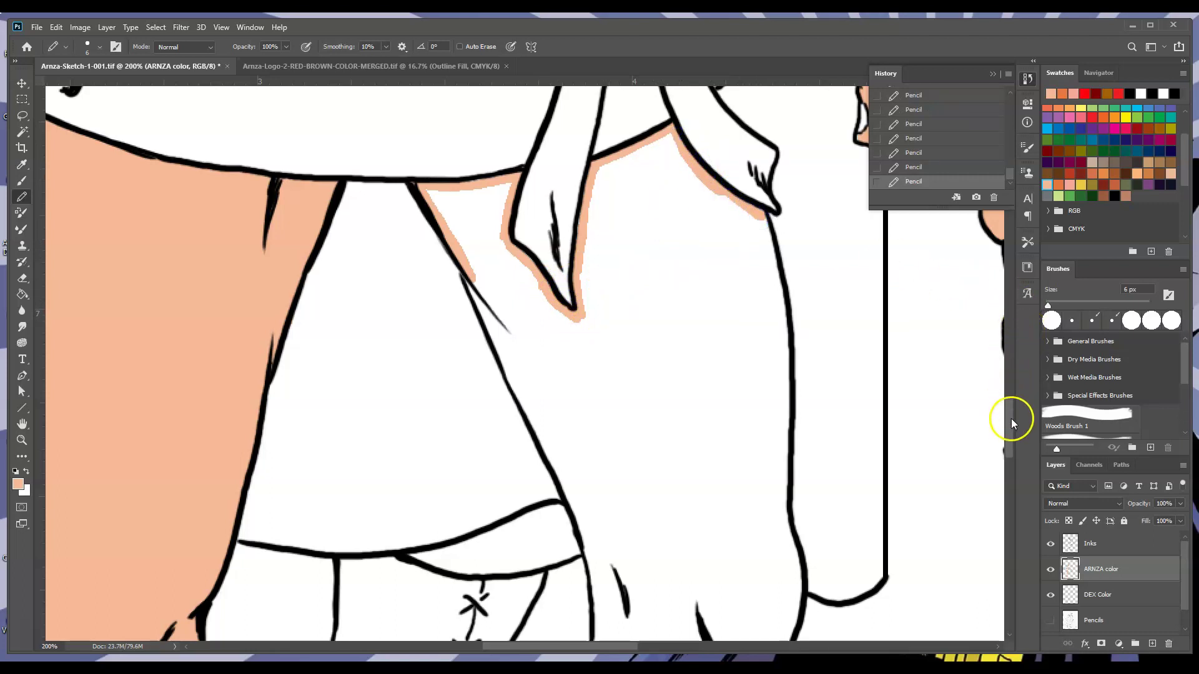
# Continue the flesh outline down the right-hand leg's inner edge, along the outer edge of its lower part and along the top sandal strap.
pyautogui.scroll(-5, 1012, 423)
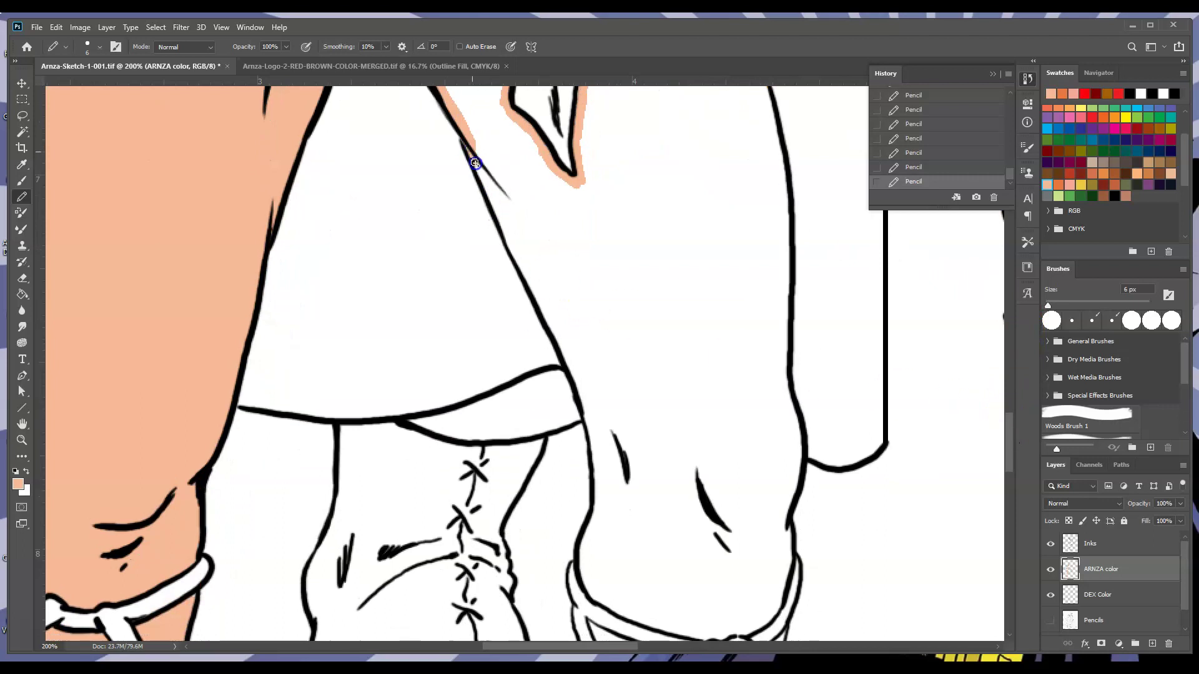
pyautogui.moveTo(544, 304); pyautogui.dragTo(555, 321)
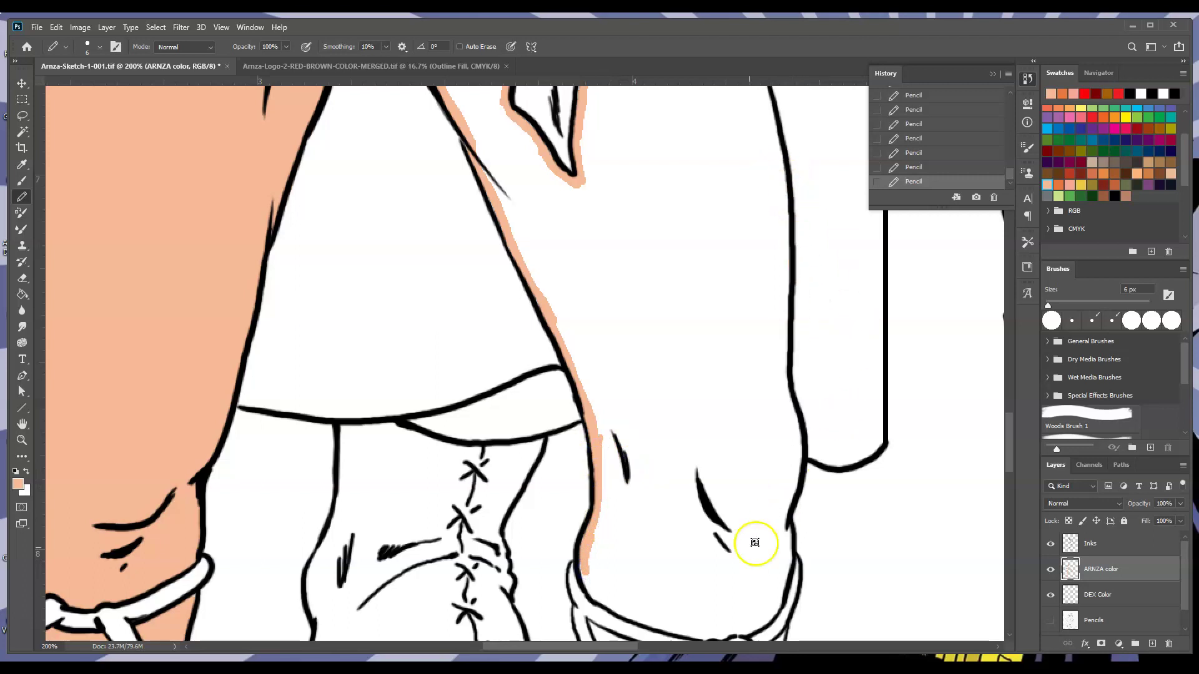
pyautogui.moveTo(794, 427); pyautogui.dragTo(795, 418)
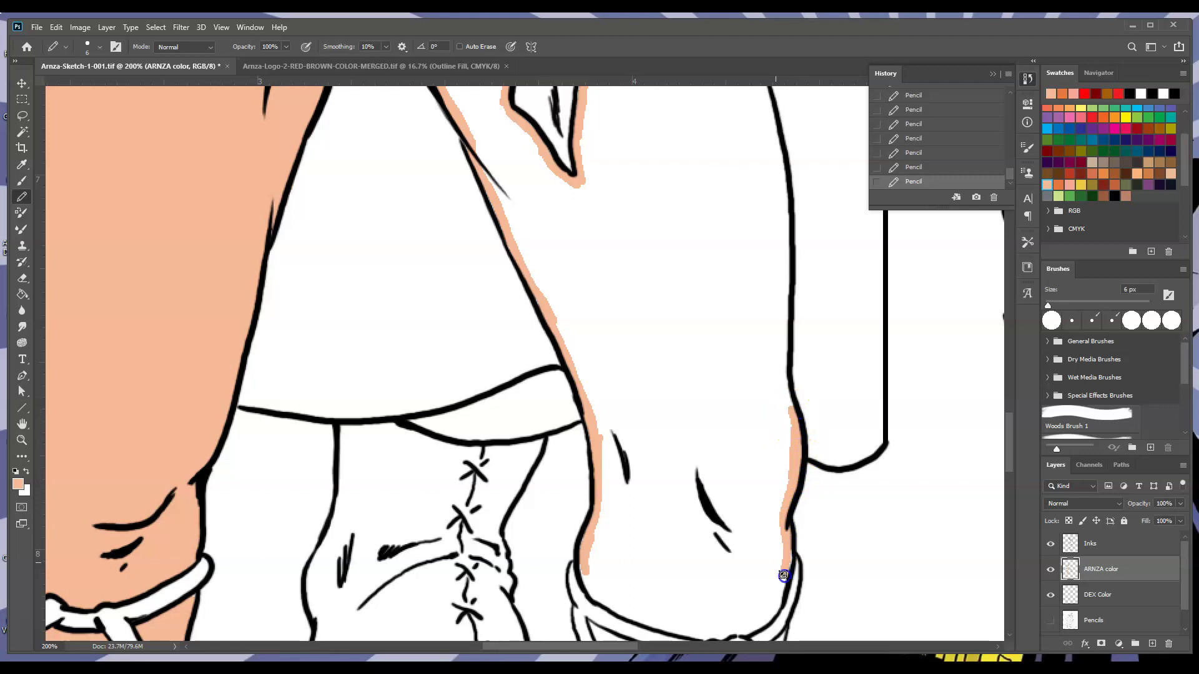
pyautogui.moveTo(1009, 433); pyautogui.dragTo(1009, 453)
pyautogui.click(783, 397)
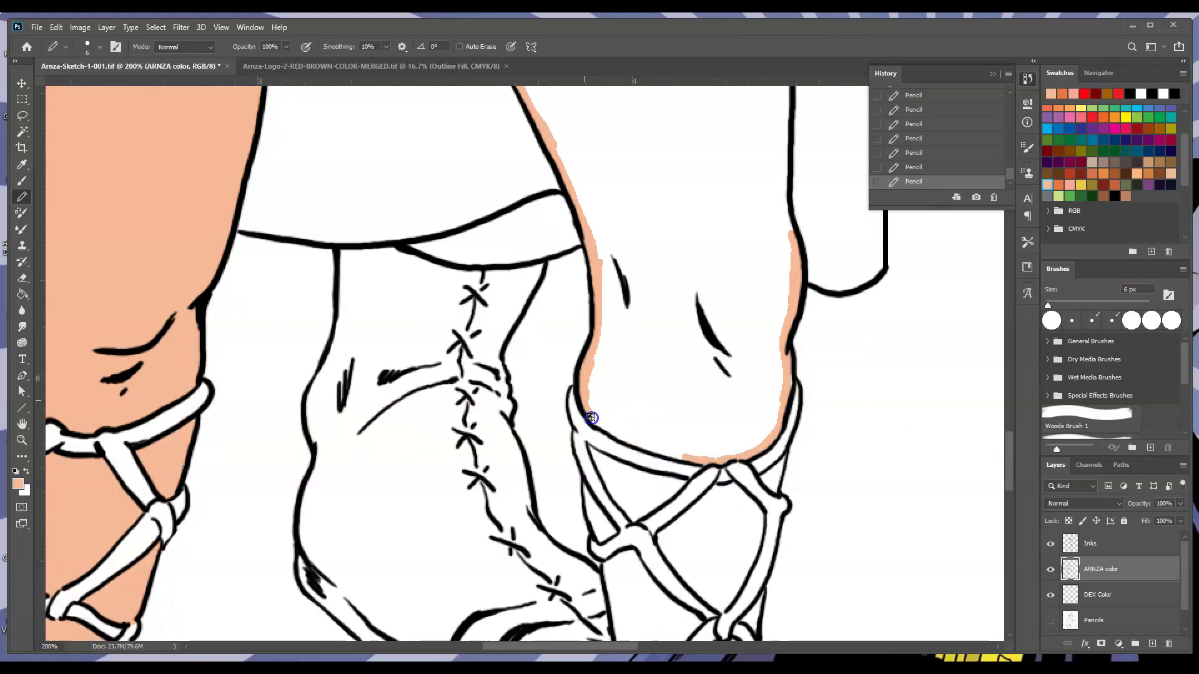
pyautogui.moveTo(583, 394); pyautogui.dragTo(669, 461)
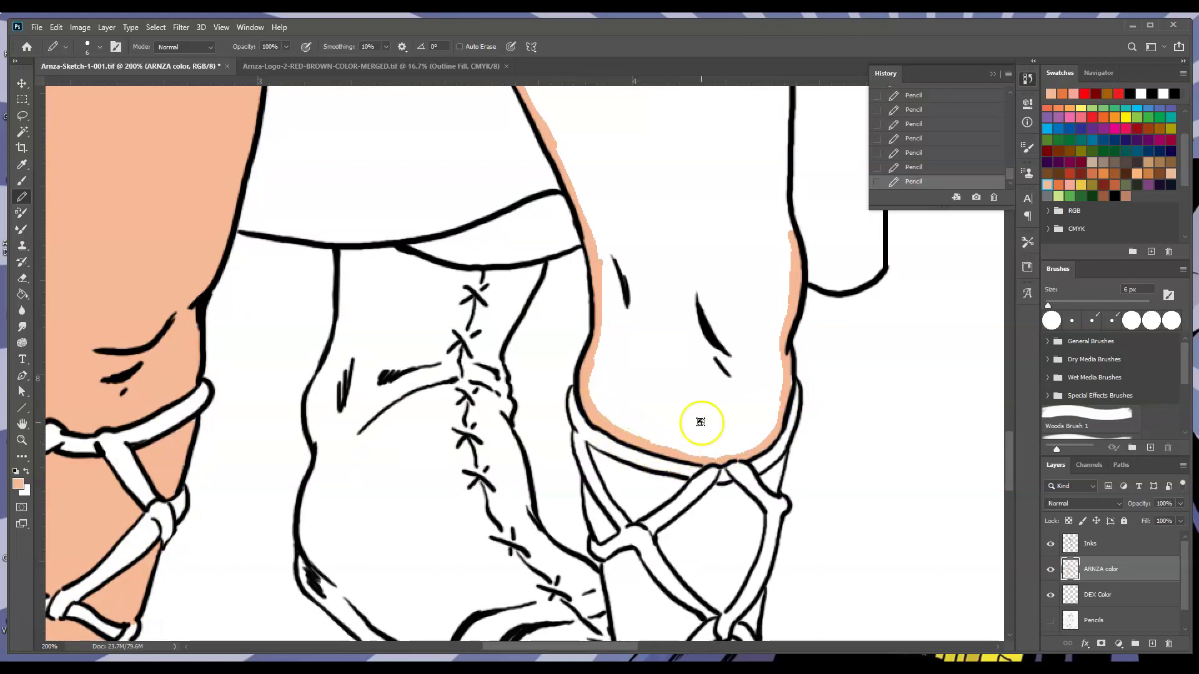
# Outline the outer edge of the right-hand thigh in flesh color with the Pencil, from the sash end down to the existing knee outline.
pyautogui.moveTo(1009, 425); pyautogui.dragTo(1009, 413)
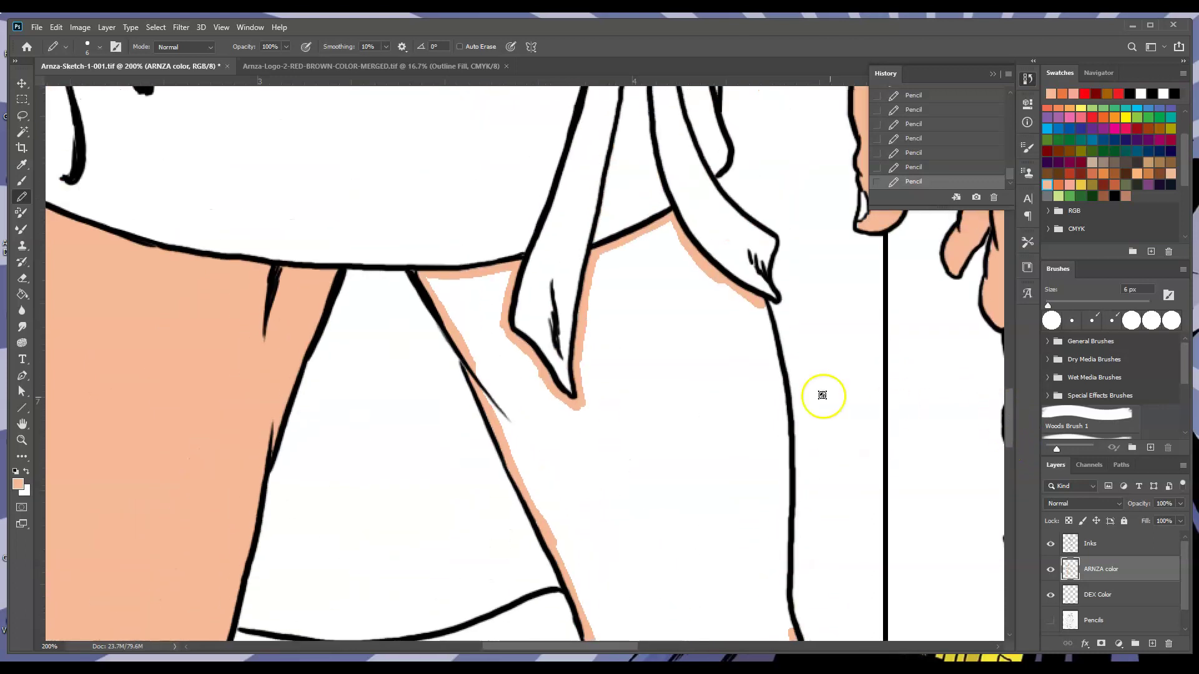
pyautogui.moveTo(779, 308)
pyautogui.mouseDown()
pyautogui.moveTo(763, 300)
pyautogui.moveTo(788, 468)
pyautogui.mouseUp()
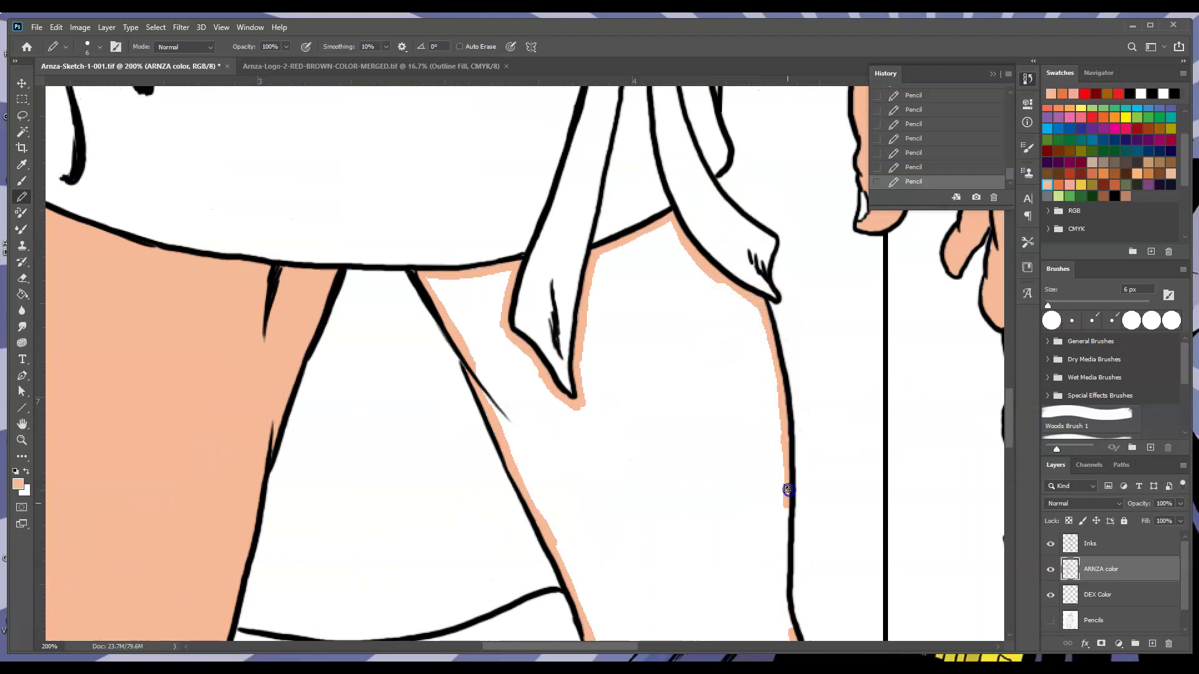
pyautogui.moveTo(1011, 425); pyautogui.dragTo(1010, 437)
pyautogui.moveTo(785, 409); pyautogui.dragTo(788, 529)
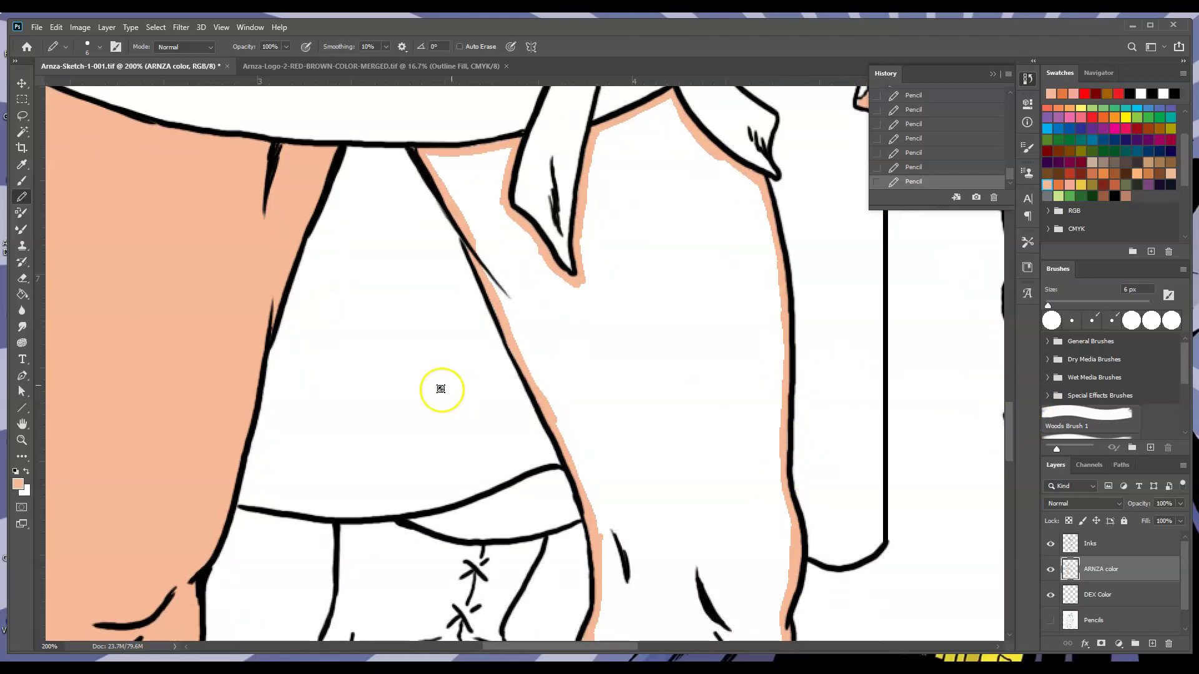
# Outline the upper and middle sandal strap gaps on the right-hand leg in flesh color with the Pencil.
pyautogui.moveTo(1009, 433); pyautogui.dragTo(1009, 478)
pyautogui.moveTo(589, 354); pyautogui.dragTo(600, 384)
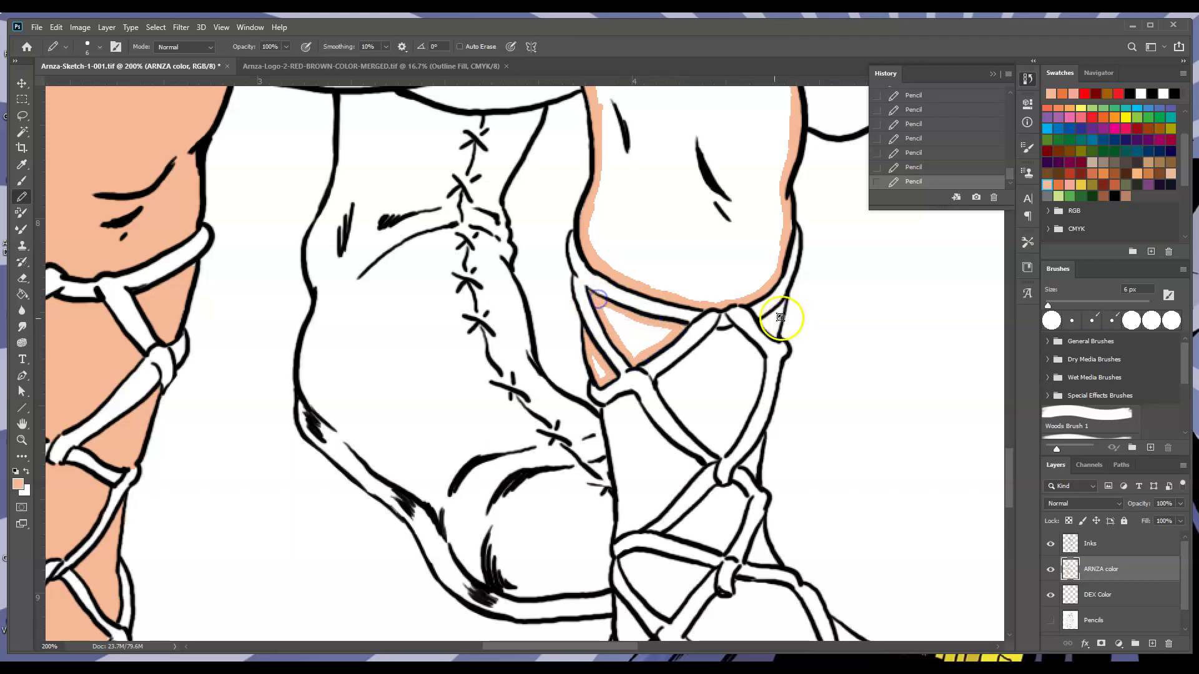
pyautogui.moveTo(769, 326); pyautogui.dragTo(775, 316)
pyautogui.moveTo(719, 332)
pyautogui.mouseDown()
pyautogui.moveTo(660, 381)
pyautogui.moveTo(747, 331)
pyautogui.moveTo(721, 335)
pyautogui.moveTo(733, 329)
pyautogui.moveTo(759, 360)
pyautogui.moveTo(776, 358)
pyautogui.moveTo(765, 375)
pyautogui.moveTo(760, 361)
pyautogui.moveTo(719, 457)
pyautogui.mouseUp()
pyautogui.moveTo(655, 378); pyautogui.dragTo(675, 410)
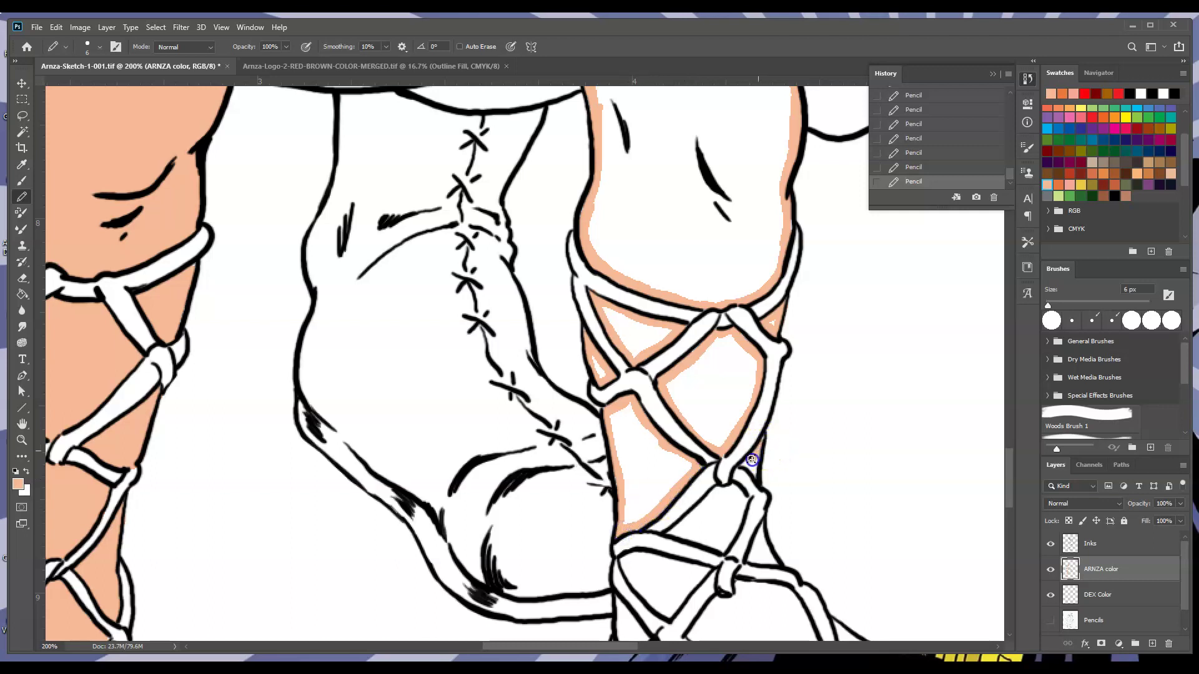
pyautogui.moveTo(755, 460)
pyautogui.mouseDown()
pyautogui.moveTo(749, 499)
pyautogui.moveTo(726, 488)
pyautogui.moveTo(676, 526)
pyautogui.moveTo(741, 492)
pyautogui.moveTo(725, 491)
pyautogui.moveTo(743, 502)
pyautogui.moveTo(725, 550)
pyautogui.moveTo(687, 538)
pyautogui.mouseUp()
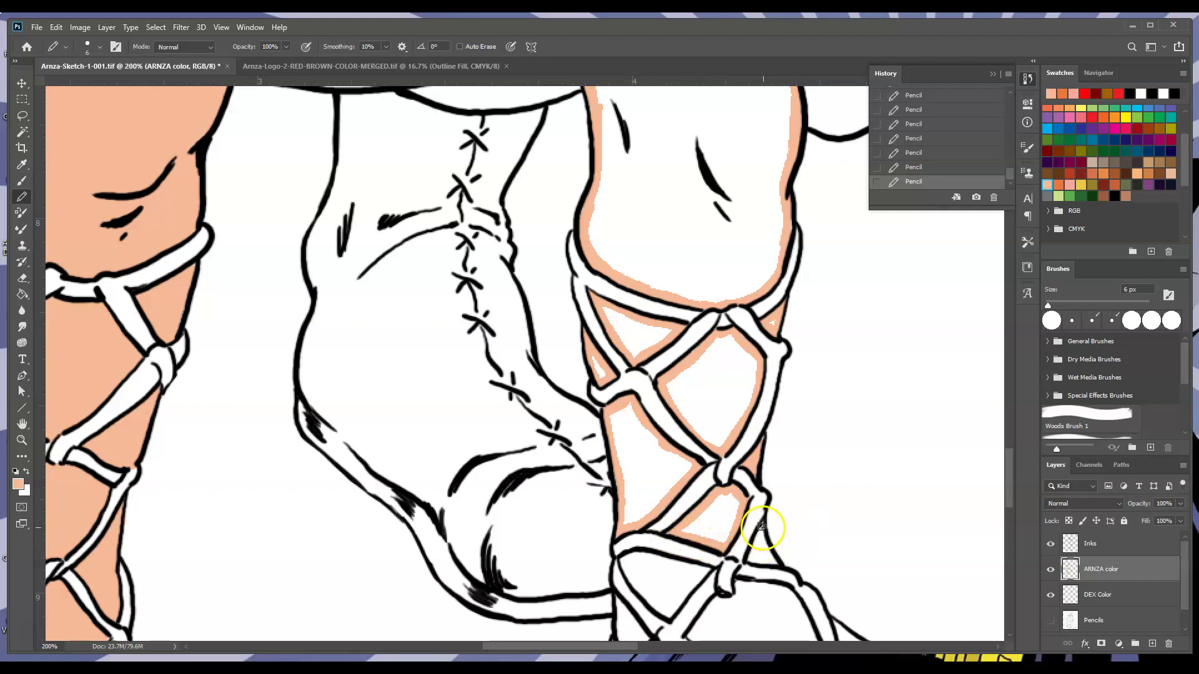
pyautogui.moveTo(763, 545); pyautogui.dragTo(760, 550)
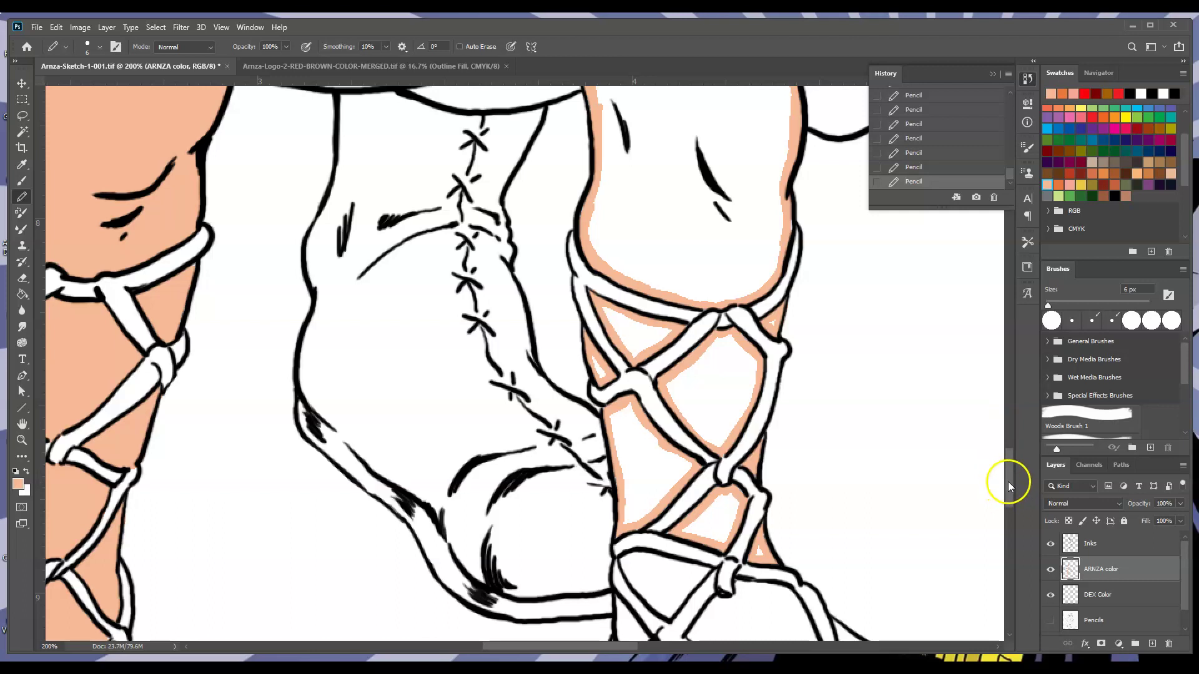
# Outline the lower strap gaps around the right-hand ankle, instep and side of the foot in flesh color.
pyautogui.moveTo(1007, 481); pyautogui.dragTo(1004, 495)
pyautogui.moveTo(720, 401)
pyautogui.mouseDown()
pyautogui.moveTo(669, 448)
pyautogui.moveTo(682, 432)
pyautogui.moveTo(624, 396)
pyautogui.moveTo(657, 444)
pyautogui.moveTo(626, 398)
pyautogui.moveTo(642, 388)
pyautogui.moveTo(700, 404)
pyautogui.moveTo(705, 384)
pyautogui.moveTo(665, 462)
pyautogui.moveTo(616, 456)
pyautogui.moveTo(616, 439)
pyautogui.moveTo(644, 473)
pyautogui.moveTo(630, 491)
pyautogui.moveTo(621, 449)
pyautogui.moveTo(709, 447)
pyautogui.moveTo(694, 475)
pyautogui.moveTo(738, 419)
pyautogui.moveTo(792, 431)
pyautogui.moveTo(821, 507)
pyautogui.moveTo(814, 477)
pyautogui.mouseUp()
pyautogui.click(696, 476)
pyautogui.moveTo(691, 472); pyautogui.dragTo(728, 493)
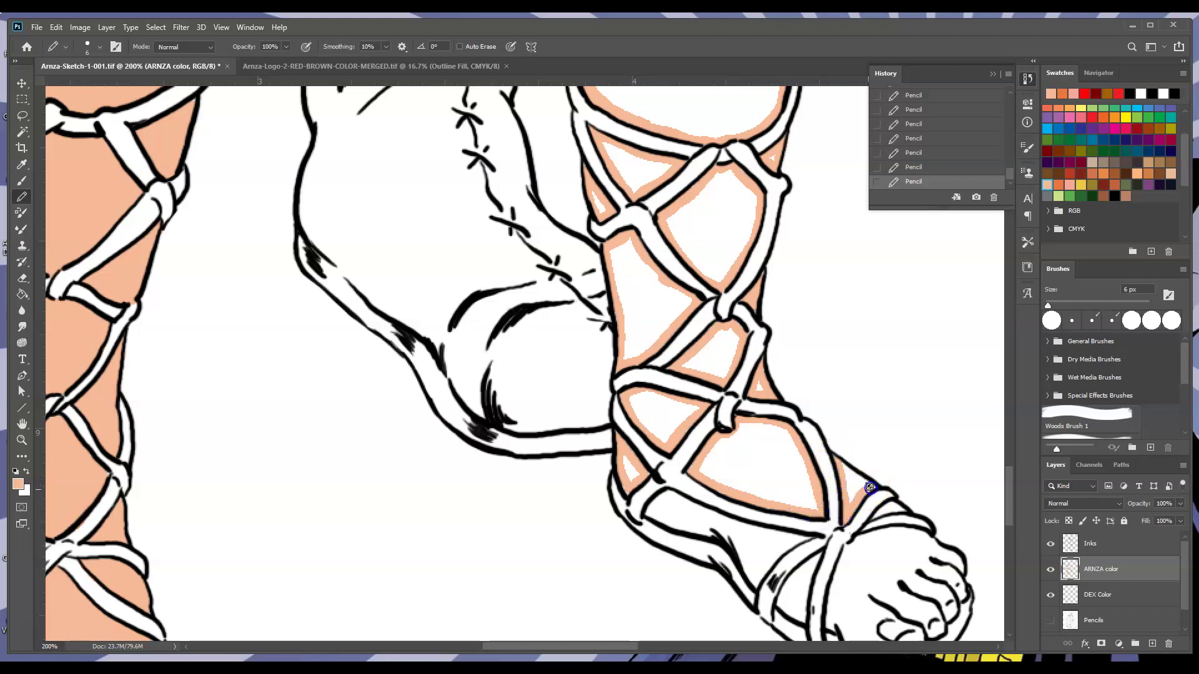
pyautogui.moveTo(845, 468)
pyautogui.mouseDown()
pyautogui.moveTo(885, 459)
pyautogui.moveTo(886, 507)
pyautogui.mouseUp()
pyautogui.moveTo(664, 489); pyautogui.dragTo(652, 509)
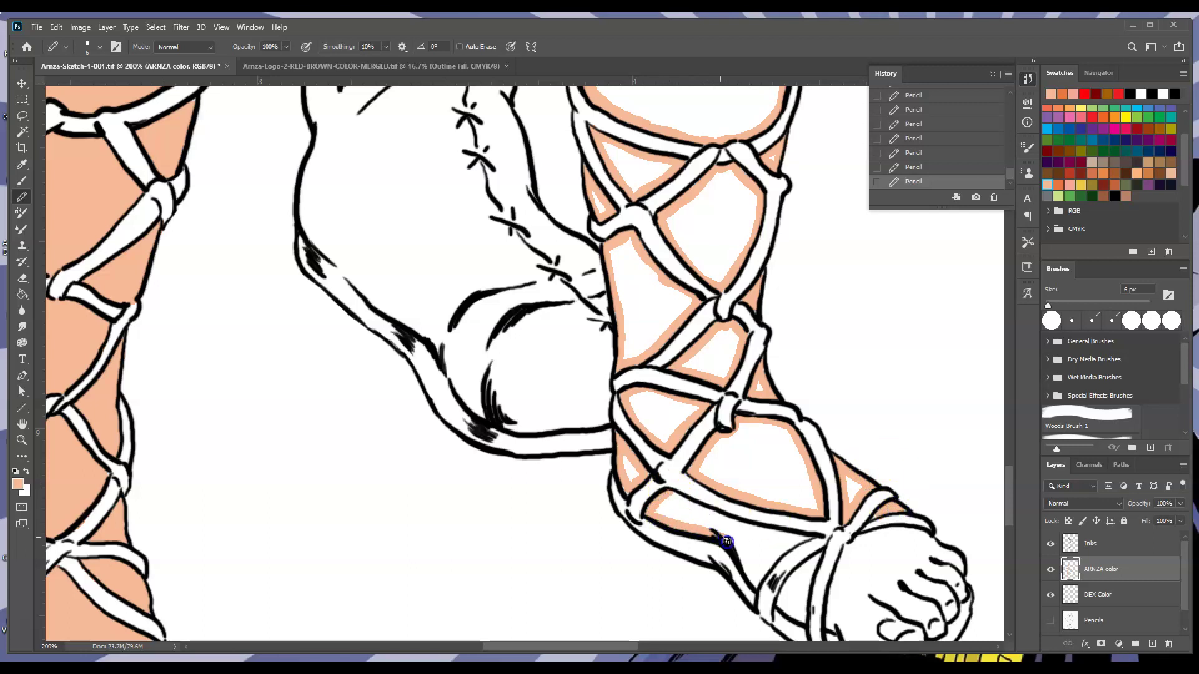
pyautogui.moveTo(741, 559)
pyautogui.mouseDown()
pyautogui.moveTo(663, 496)
pyautogui.moveTo(784, 535)
pyautogui.moveTo(809, 531)
pyautogui.moveTo(764, 576)
pyautogui.moveTo(760, 538)
pyautogui.mouseUp()
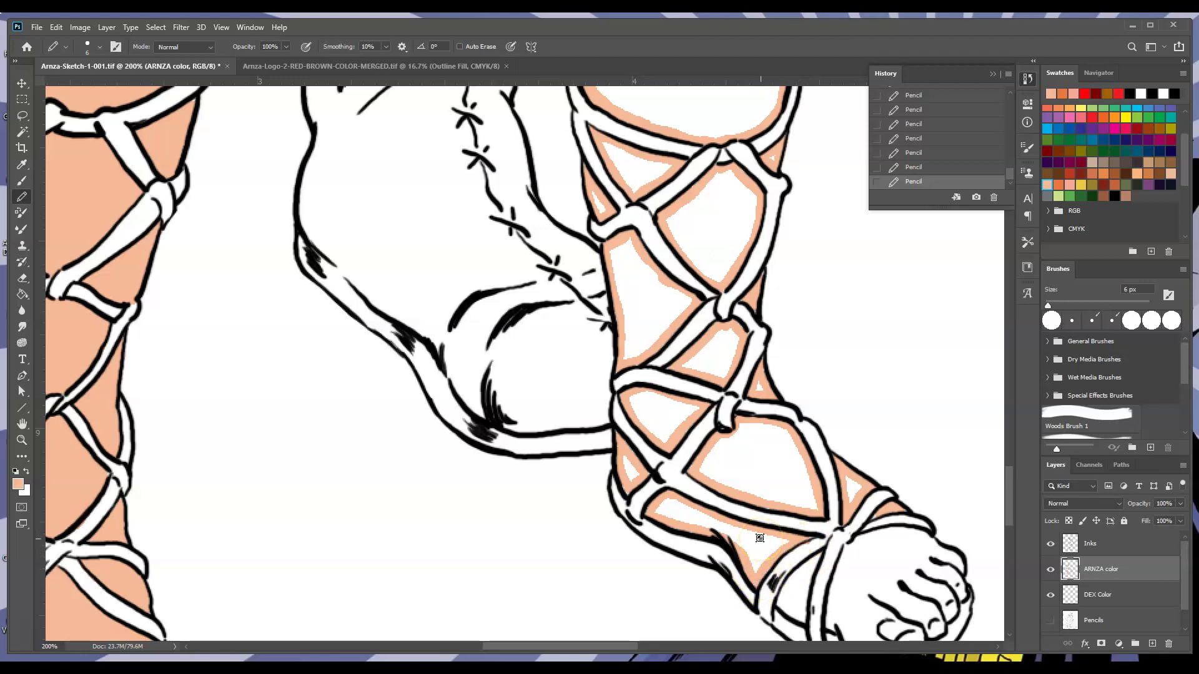
# Outline the front of the right-hand foot in flesh color, including the side strap gap, the toes and the edge below the front strap.
pyautogui.scroll(-5, 1000, 481)
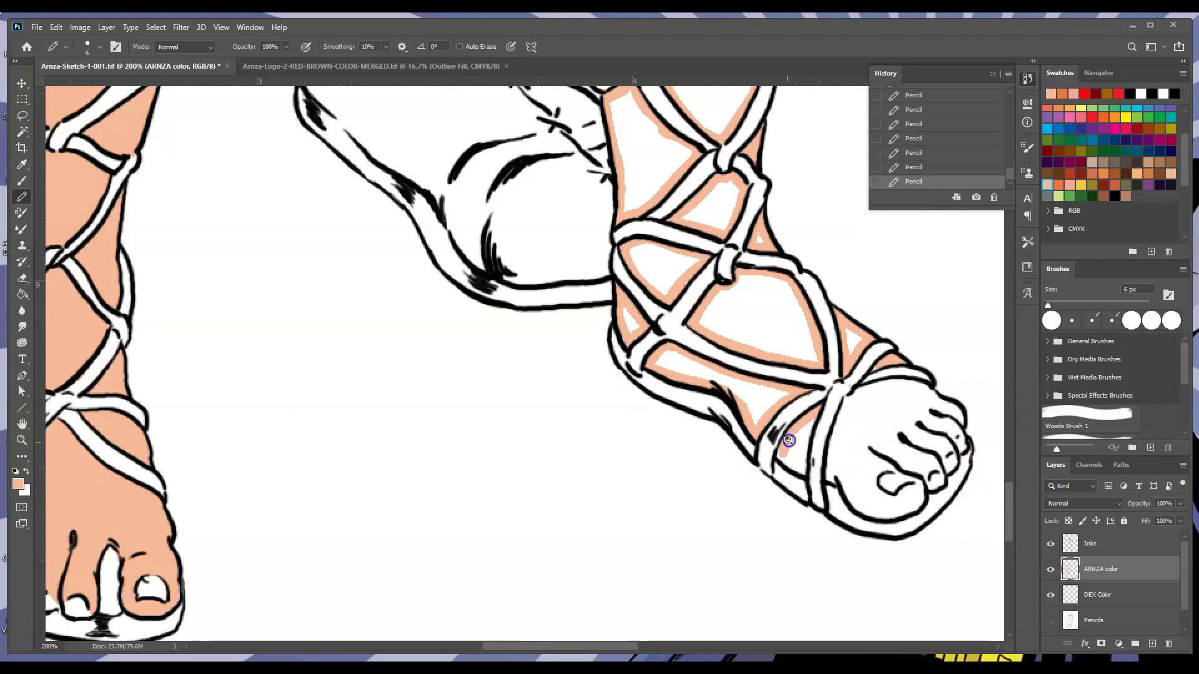
pyautogui.moveTo(800, 469); pyautogui.dragTo(818, 417)
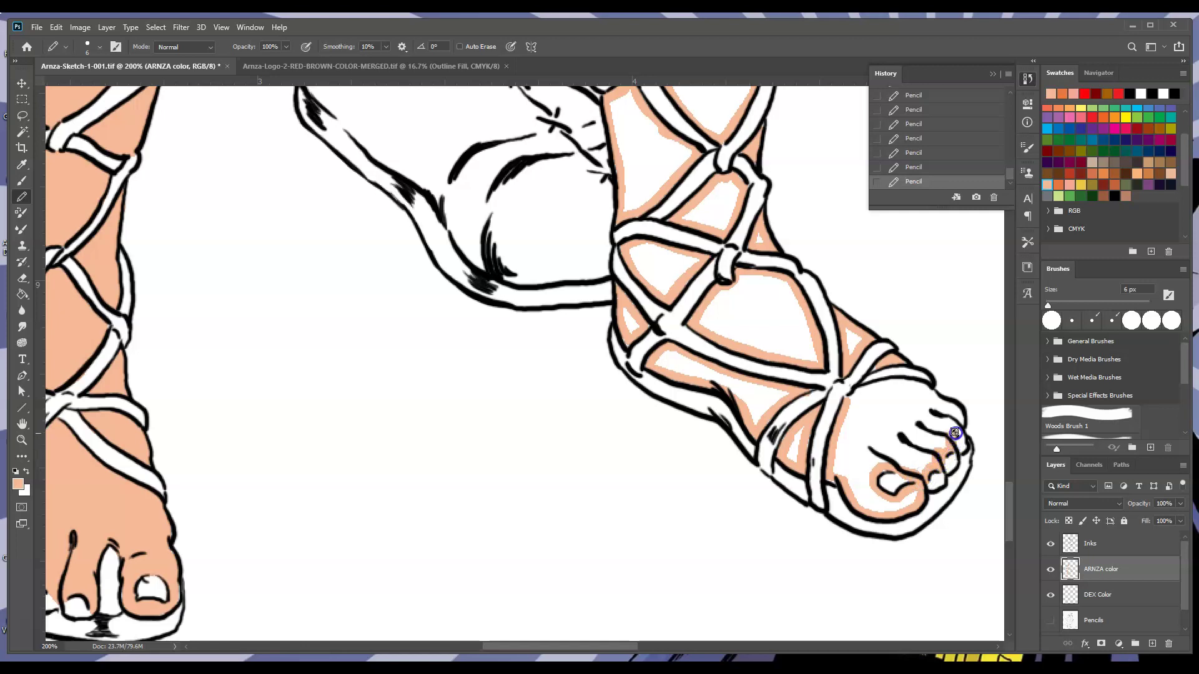
pyautogui.moveTo(930, 389)
pyautogui.mouseDown()
pyautogui.moveTo(963, 506)
pyautogui.moveTo(934, 490)
pyautogui.moveTo(965, 447)
pyautogui.moveTo(926, 479)
pyautogui.moveTo(948, 432)
pyautogui.moveTo(912, 386)
pyautogui.mouseUp()
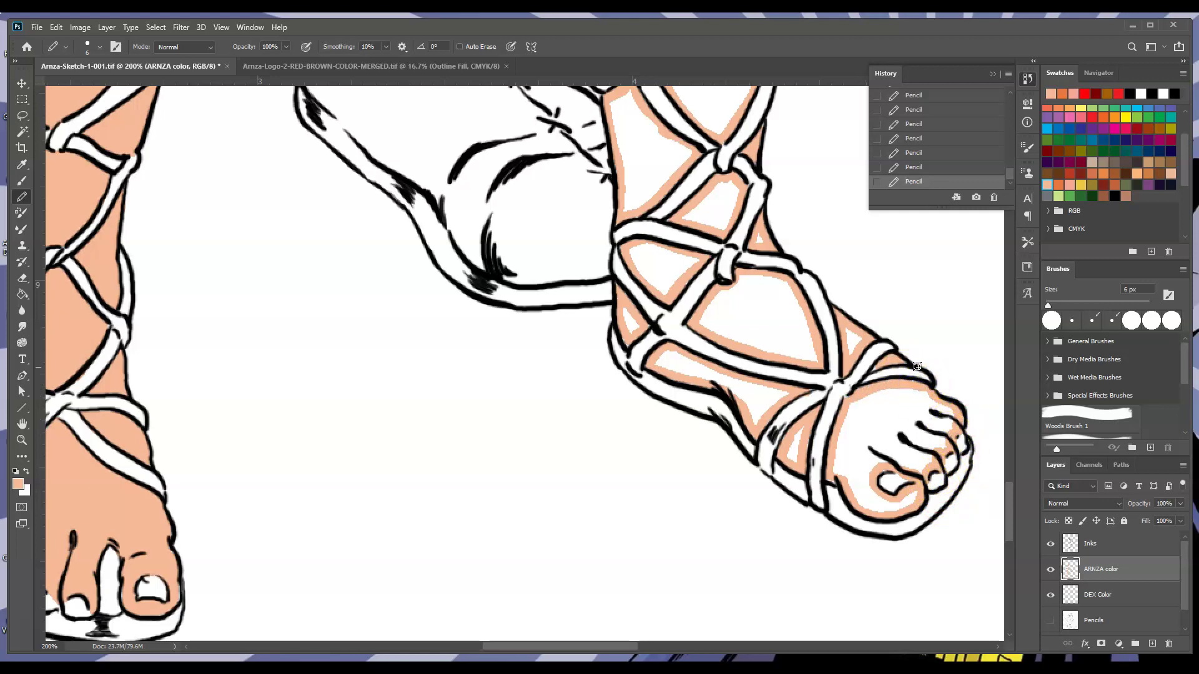
# Fill the right-hand leg above the sandal and its upper strap gaps with flesh color using the Paint Bucket.
pyautogui.hotkey('ctrl', '-')
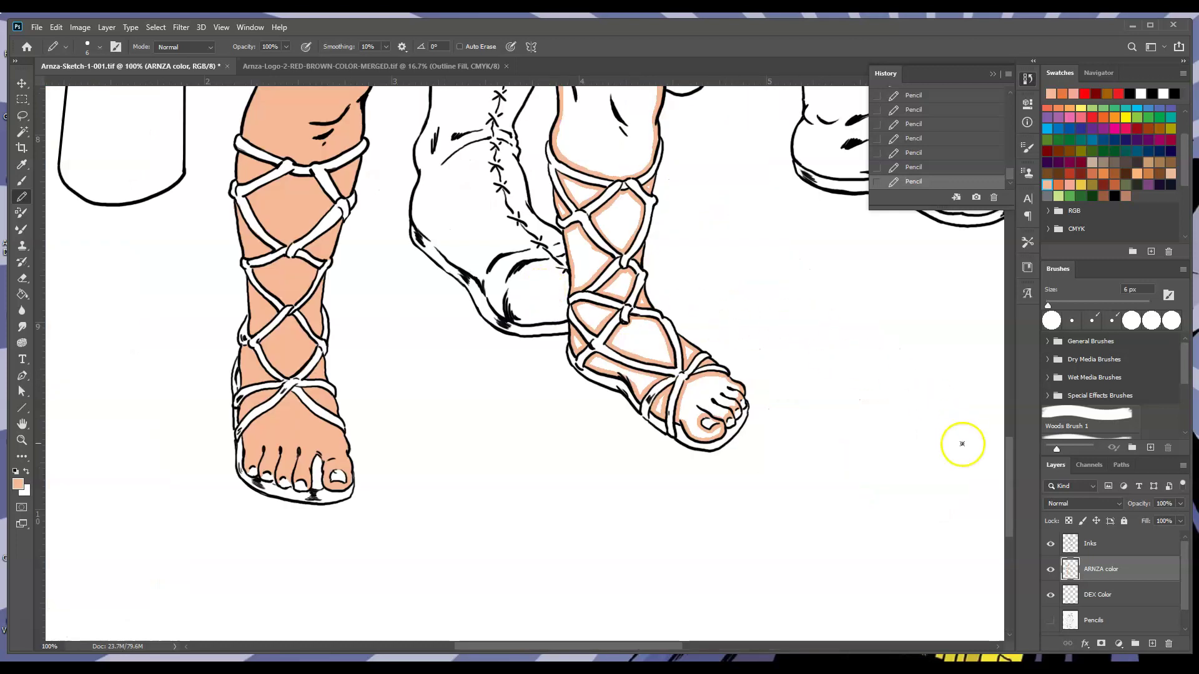
pyautogui.scroll(2, 1011, 470)
pyautogui.scroll(3, 1011, 470)
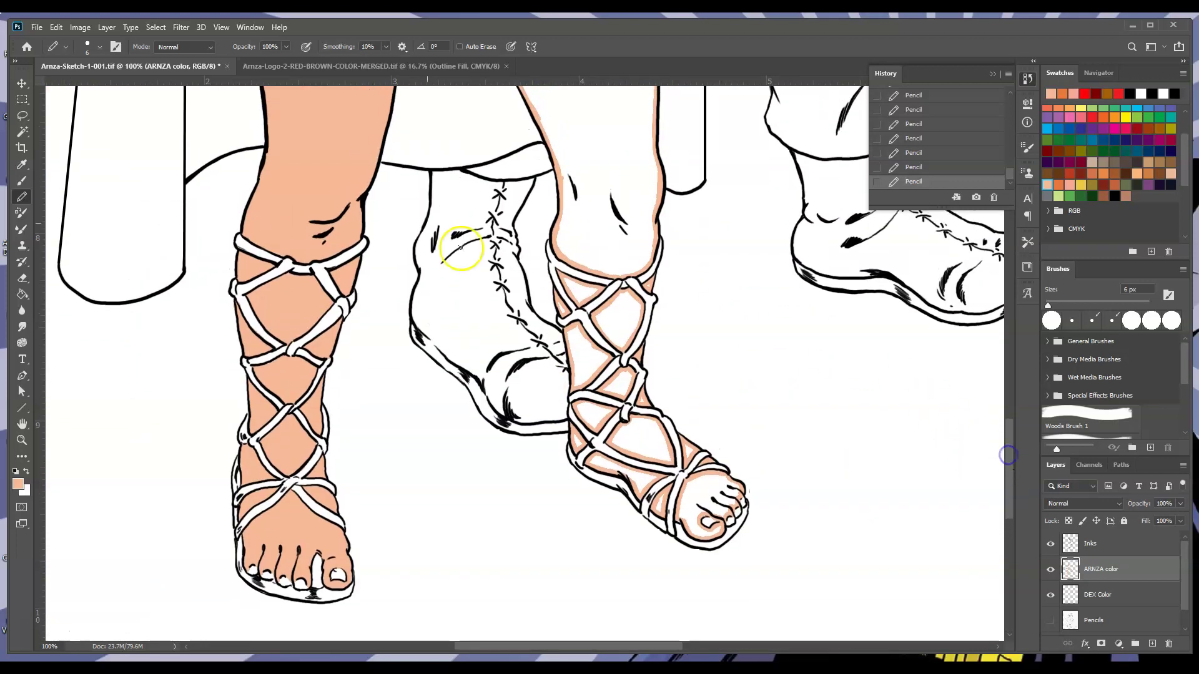
pyautogui.click(224, 28)
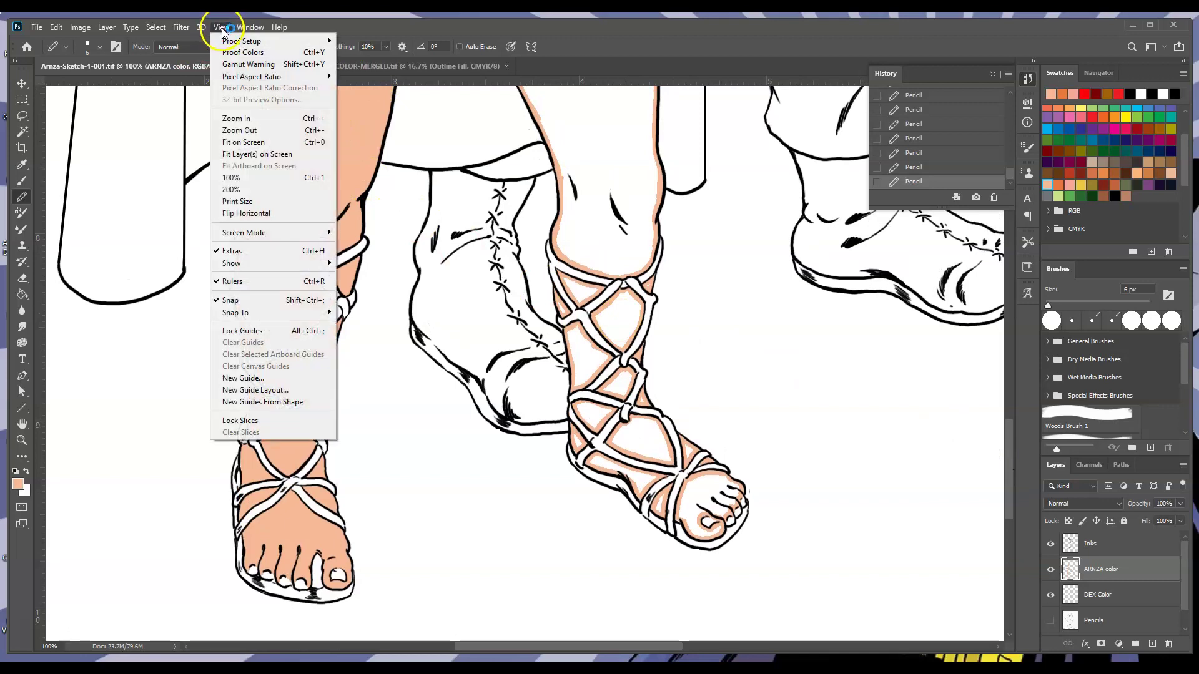
pyautogui.click(420, 26)
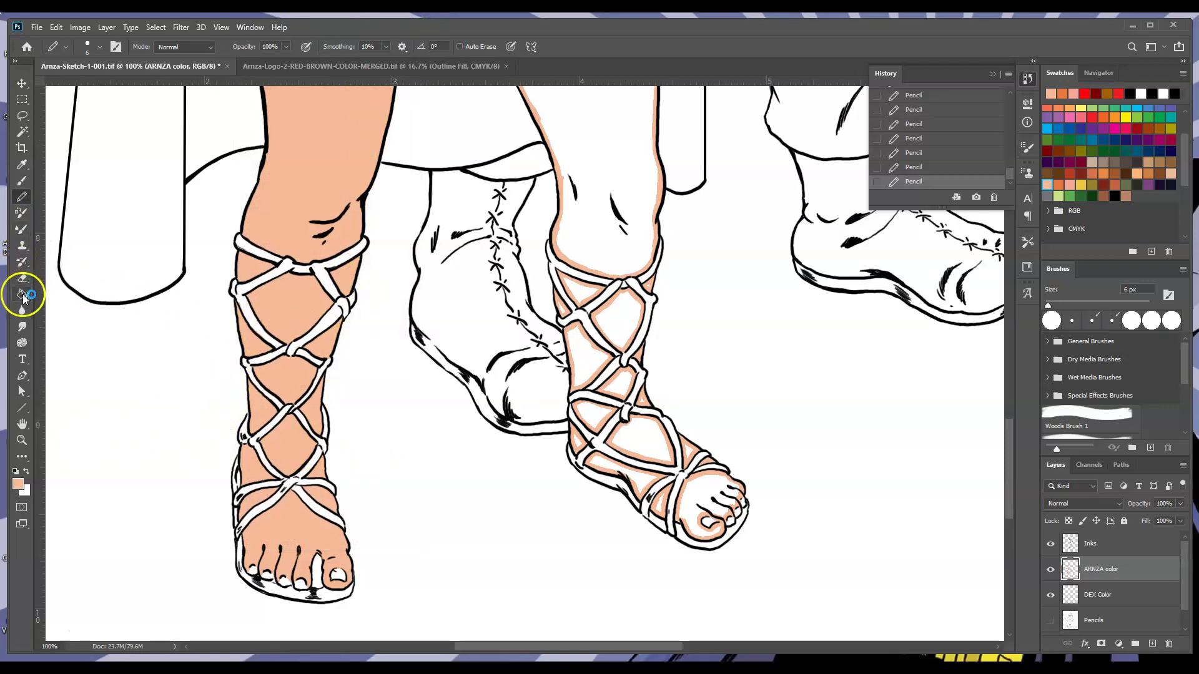
pyautogui.click(22, 294)
pyautogui.click(583, 194)
pyautogui.click(627, 320)
pyautogui.click(582, 294)
pyautogui.click(565, 315)
pyautogui.click(570, 335)
pyautogui.click(623, 384)
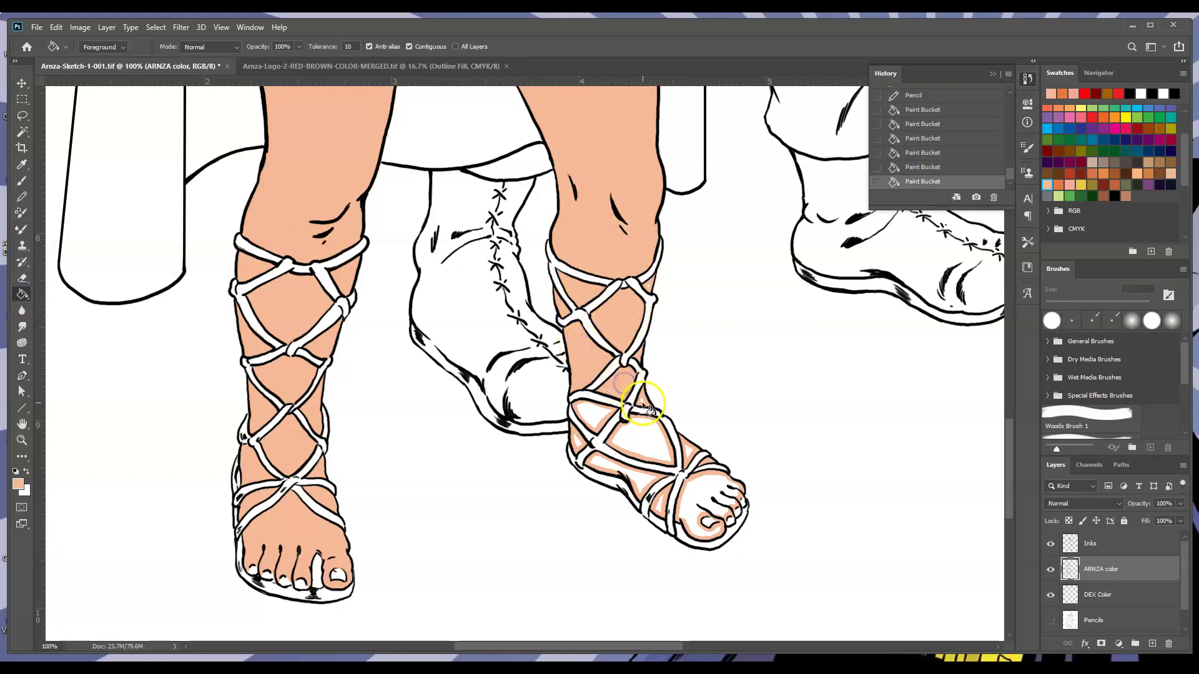
# Fill the lower strap gaps, the ankle gaps and the right-hand foot with flesh color.
pyautogui.click(643, 430)
pyautogui.click(601, 418)
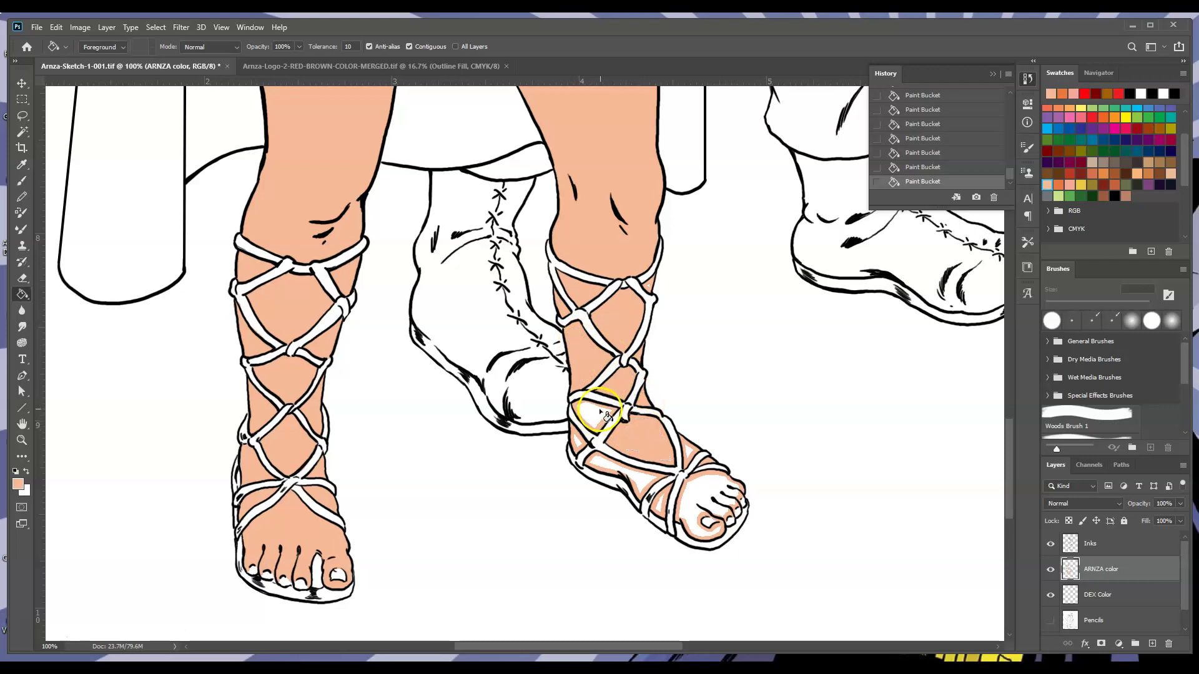
pyautogui.click(577, 441)
pyautogui.click(615, 459)
pyautogui.click(690, 455)
pyautogui.click(707, 498)
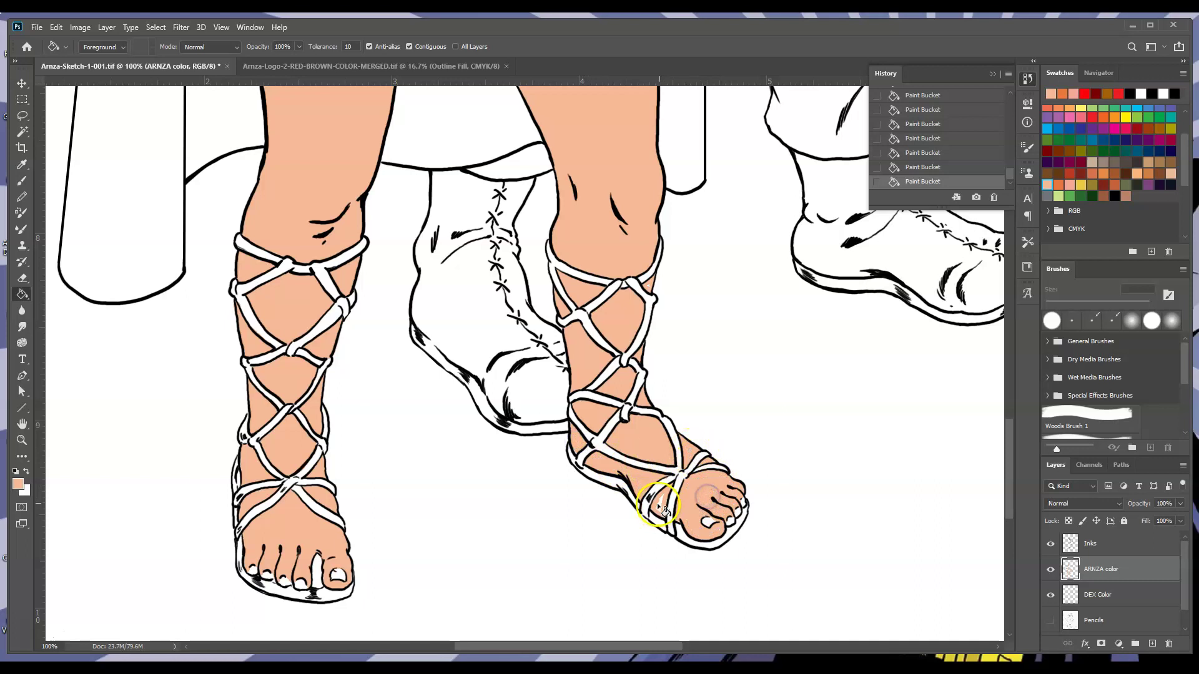
pyautogui.click(687, 482)
# Draw an 80 by 80 px rectangle with flesh fill and a 3 px black stroke in the blank area beside the rear figure's legs.
pyautogui.hotkey('ctrl', '-')
pyautogui.hotkey('ctrl', '0')
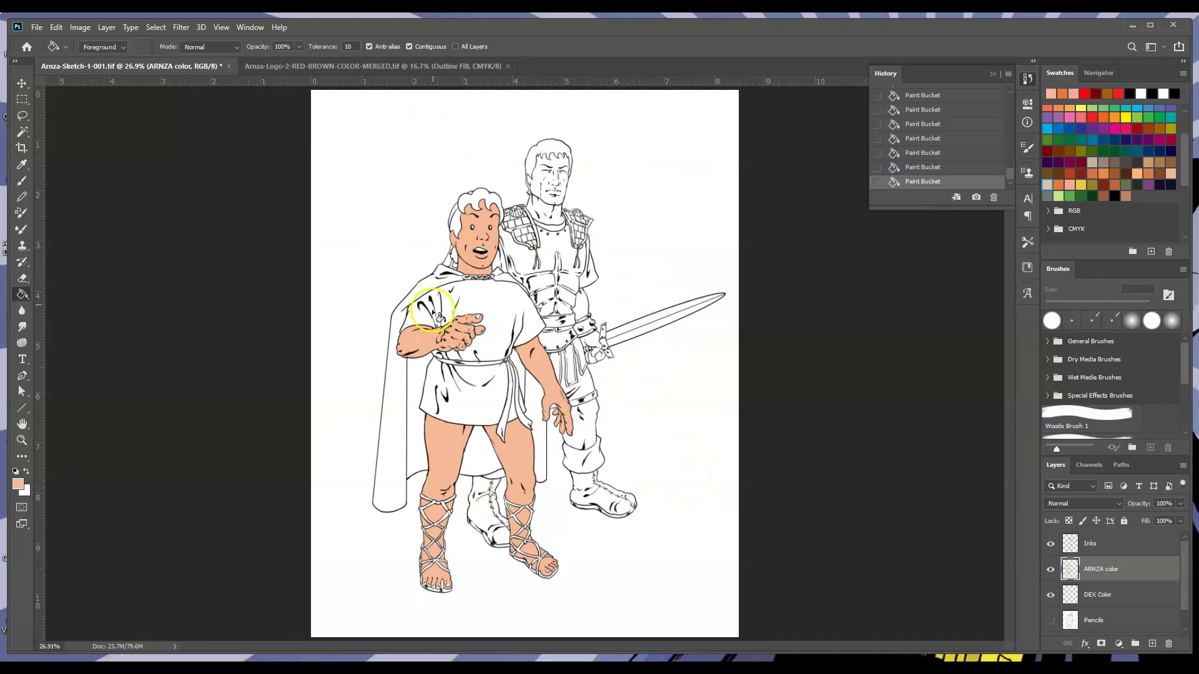
pyautogui.click(22, 440)
pyautogui.moveTo(696, 499); pyautogui.dragTo(838, 429)
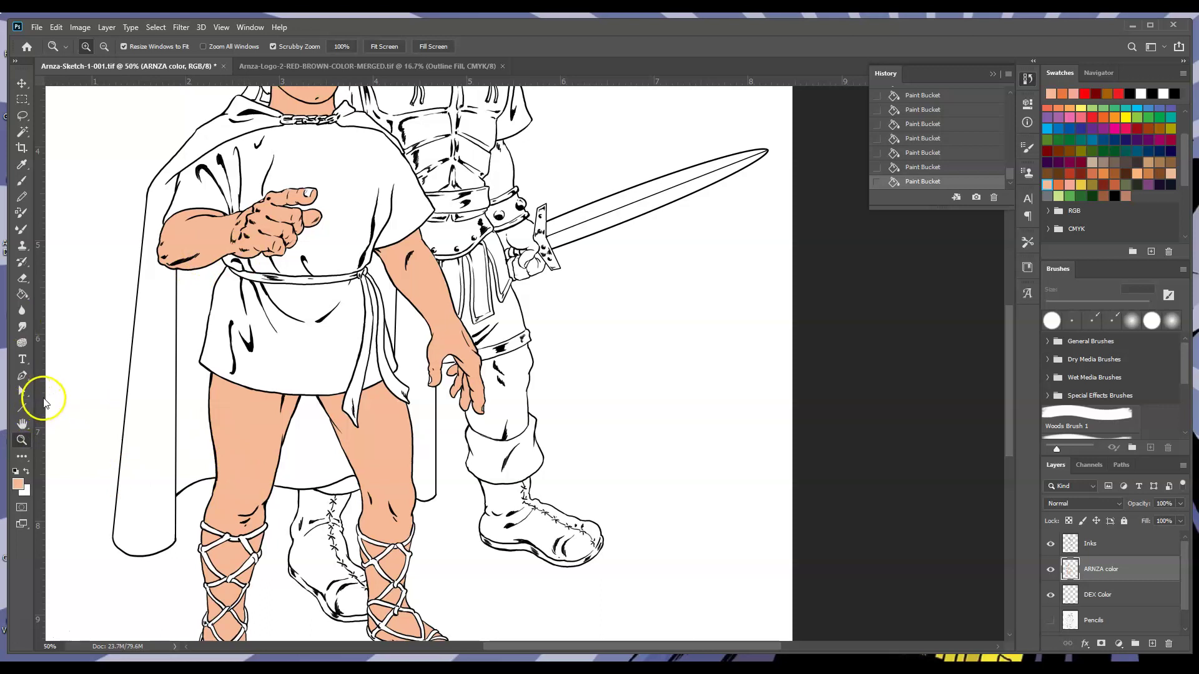
pyautogui.click(25, 409)
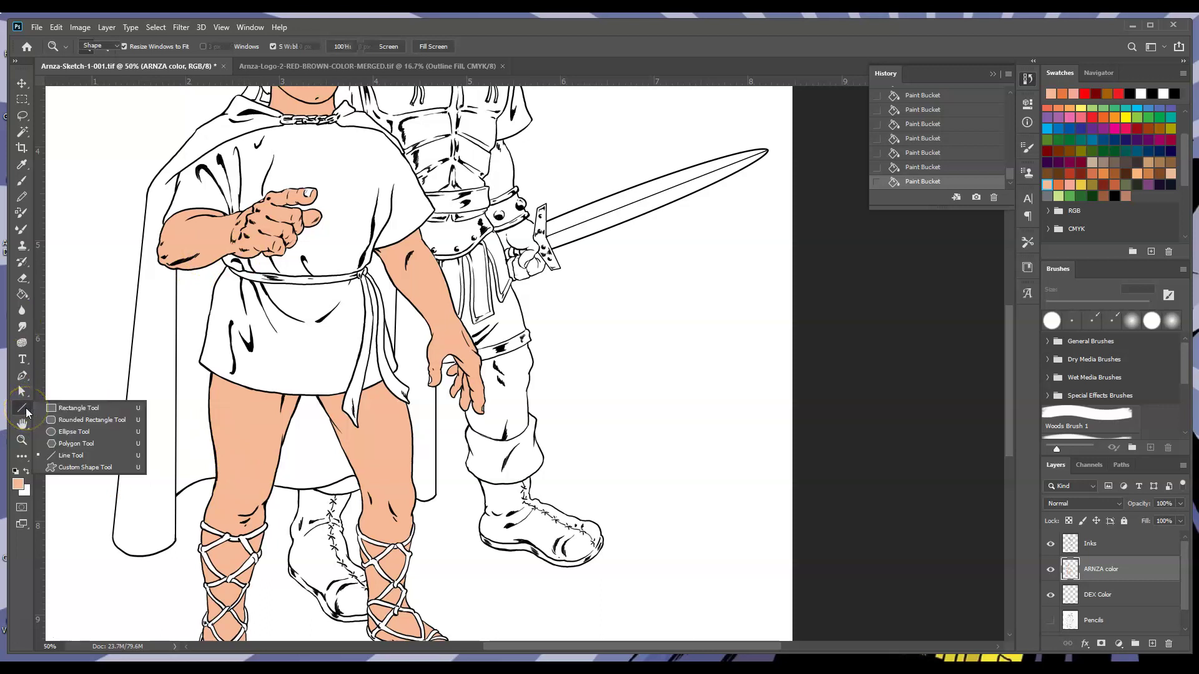
pyautogui.click(67, 407)
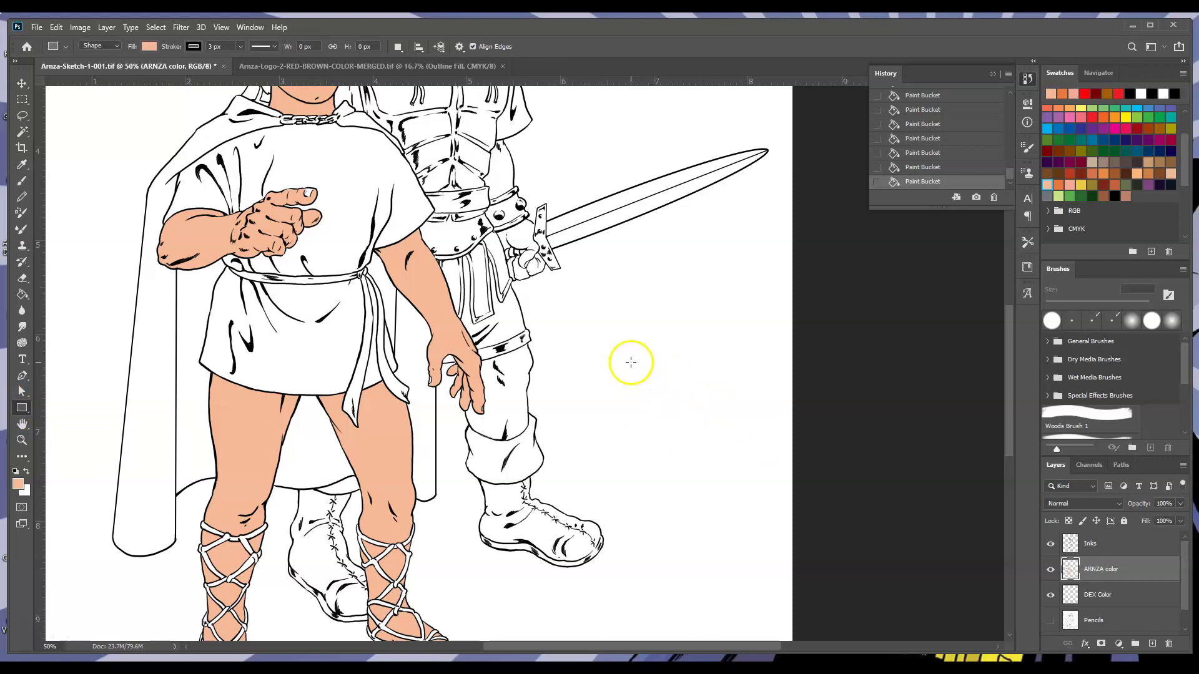
pyautogui.moveTo(633, 362); pyautogui.dragTo(660, 389)
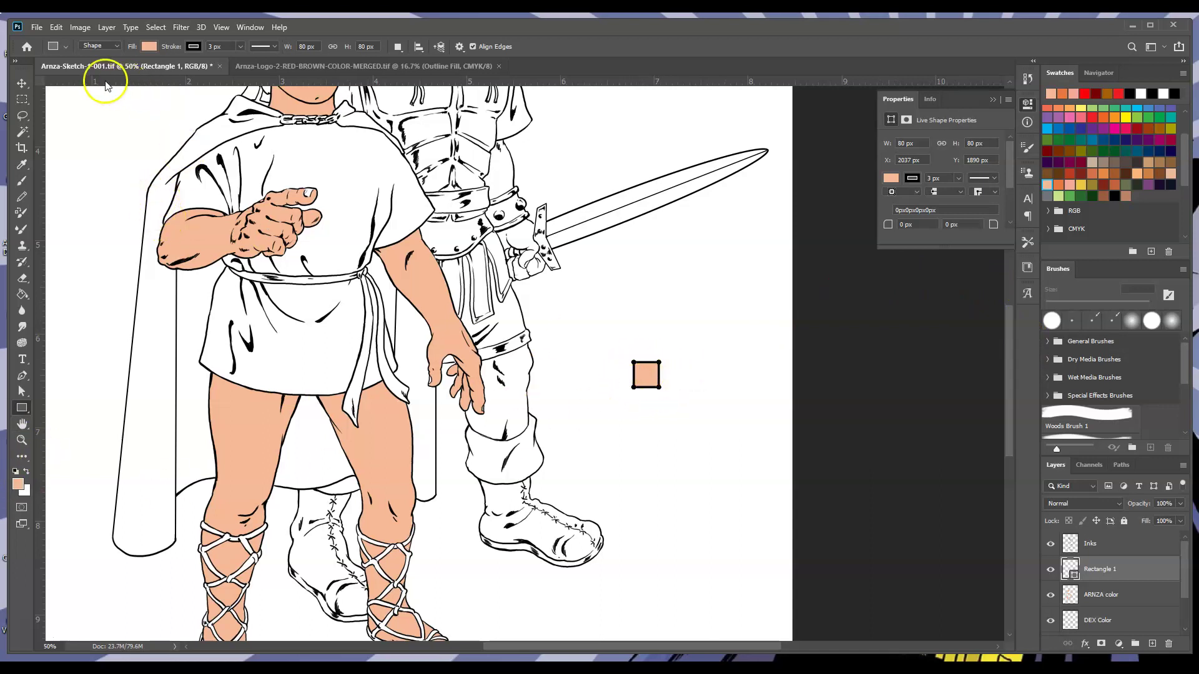
# Move the flesh-colored square slightly closer to the figures, to X 1997 px.
pyautogui.click(21, 99)
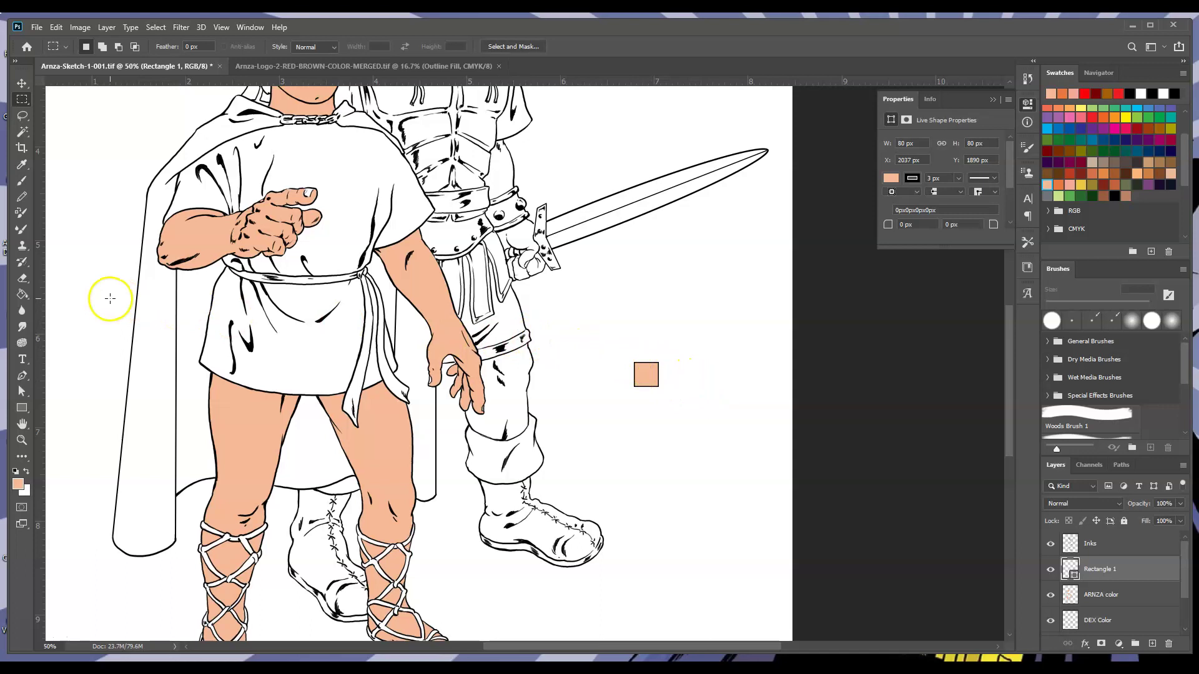
pyautogui.click(21, 83)
pyautogui.moveTo(650, 377)
pyautogui.mouseDown()
pyautogui.moveTo(640, 336)
pyautogui.moveTo(631, 460)
pyautogui.moveTo(634, 375)
pyautogui.mouseUp()
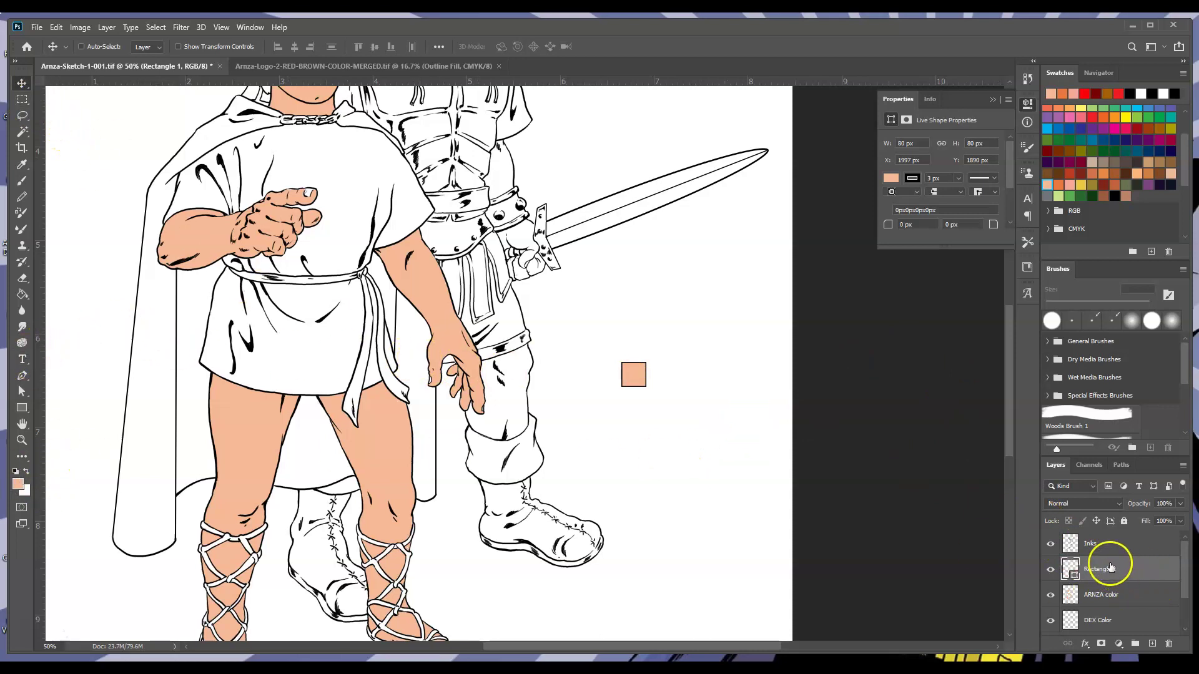
# Add a blank layer above ARNZA color and merge the Rectangle 1 shape layer down into it.
pyautogui.click(1127, 592)
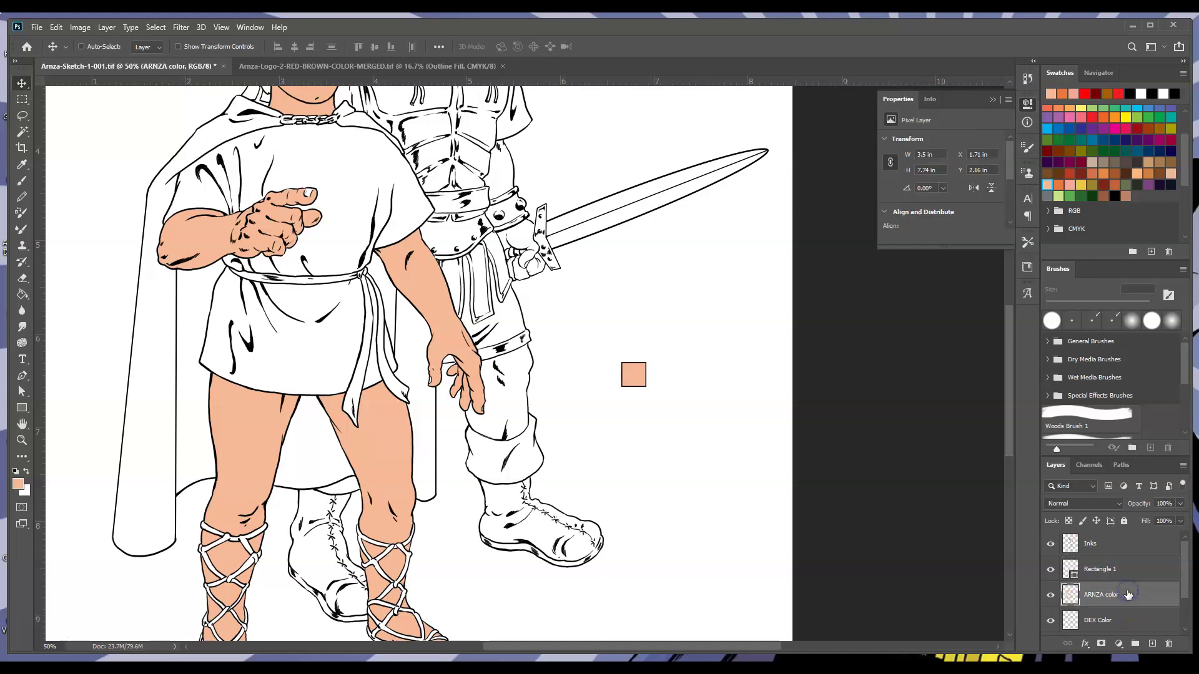
pyautogui.click(1096, 567)
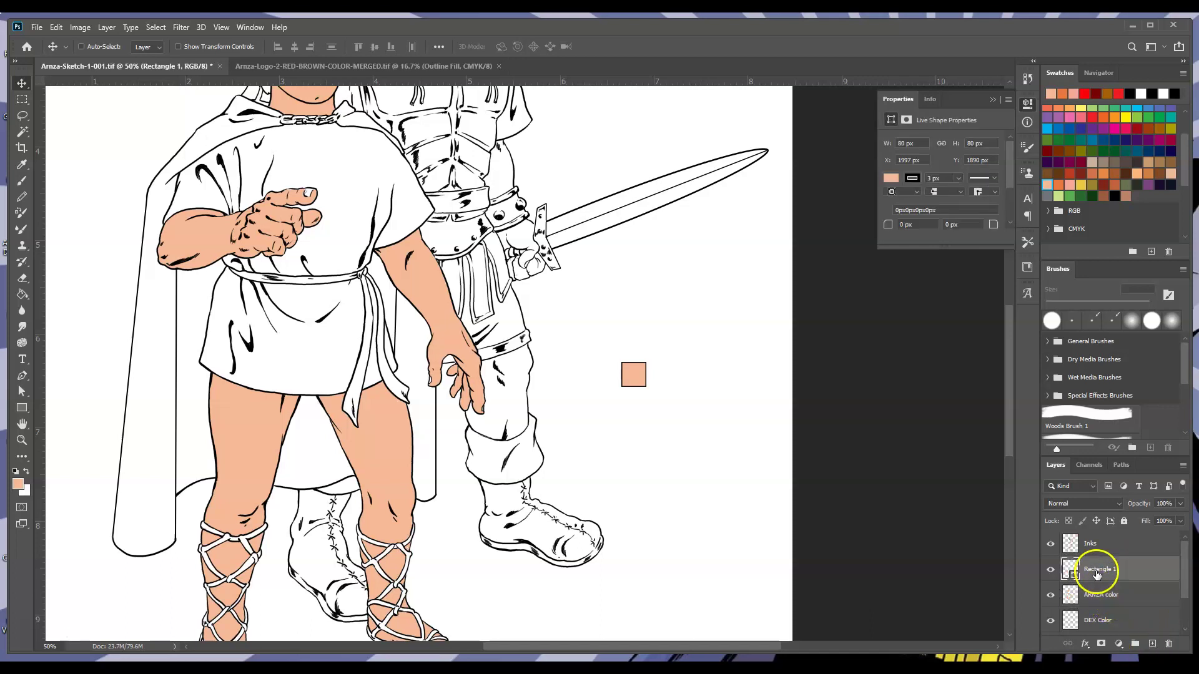
pyautogui.click(1128, 593)
pyautogui.click(1151, 643)
pyautogui.click(1138, 574)
pyautogui.hotkey('ctrl', 'e')
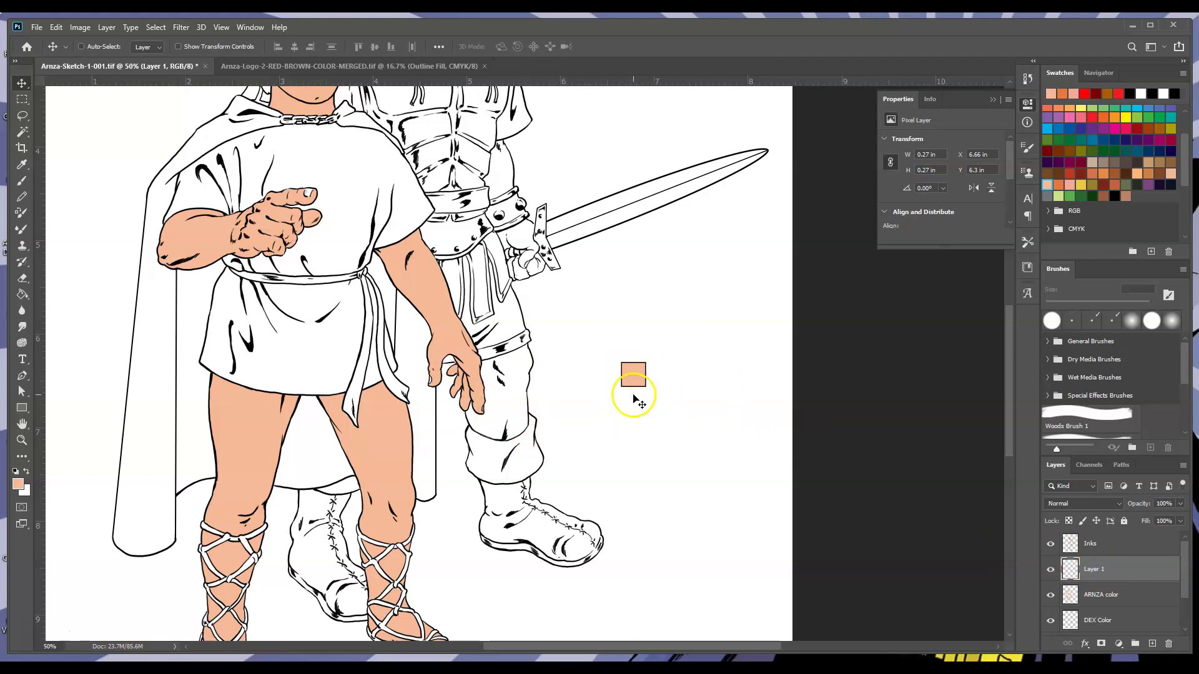
# Rename the merged square's layer as ARNZA Flesh.
pyautogui.click(22, 440)
pyautogui.moveTo(683, 406); pyautogui.dragTo(722, 390)
pyautogui.doubleClick(1096, 569)
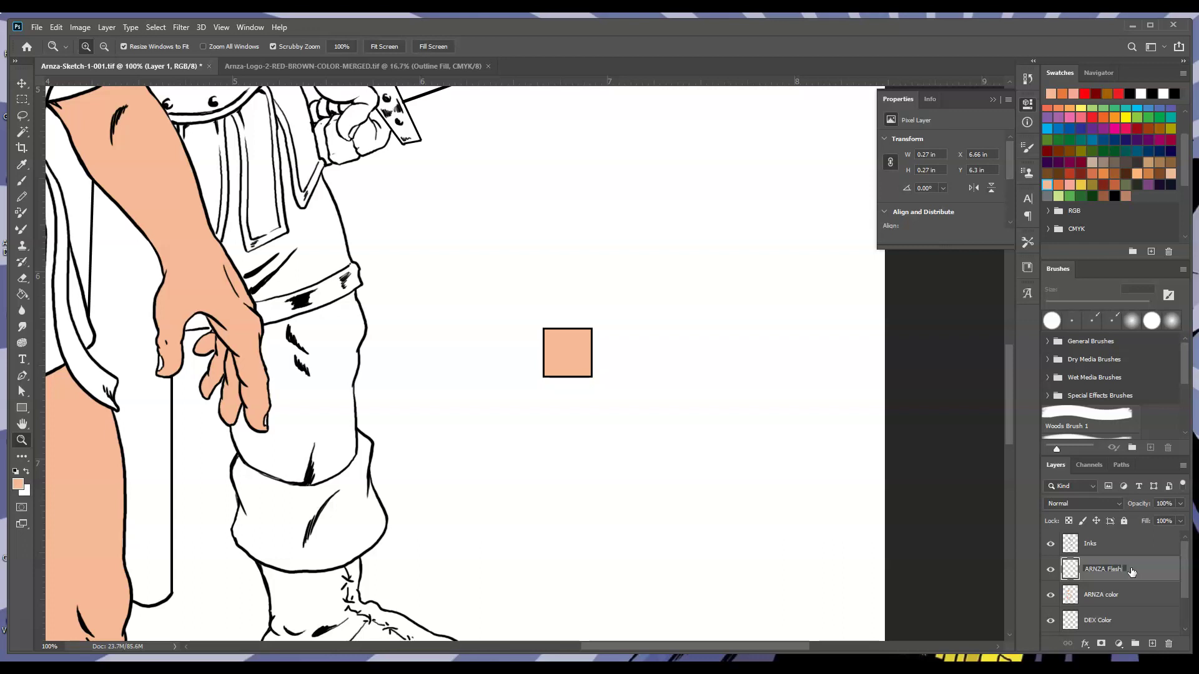
pyautogui.press('Return')
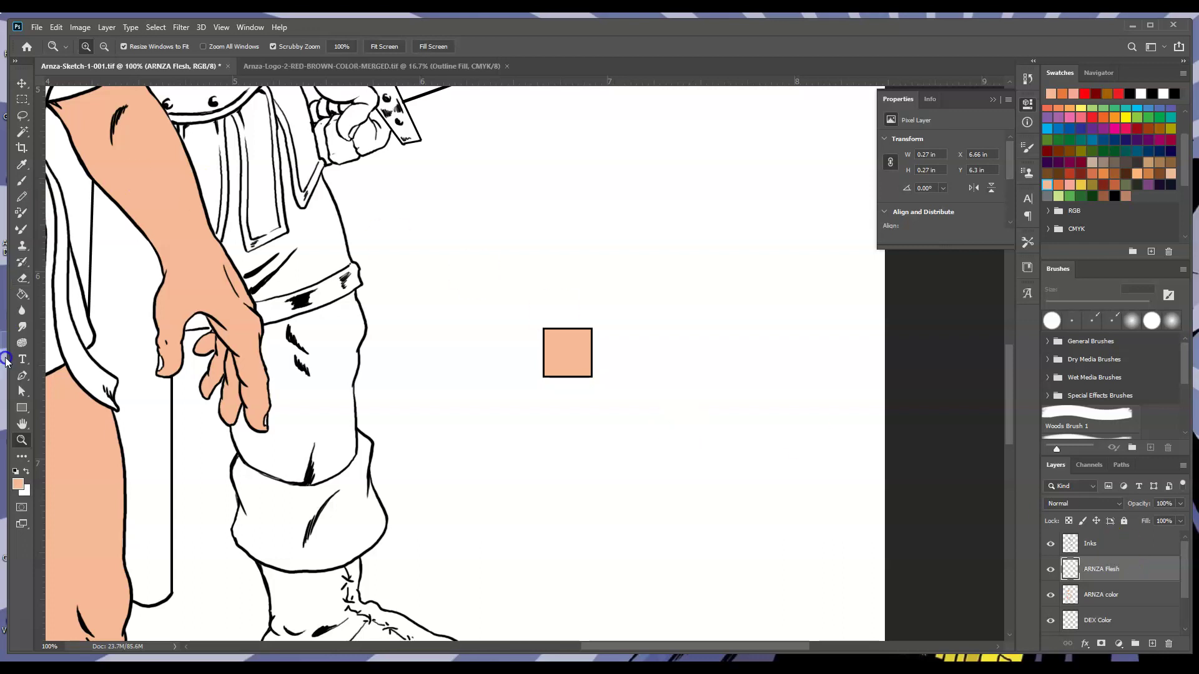
# Choose the Anime Ace 2.0 BB font for a text label beside the flesh swatch.
pyautogui.click(22, 359)
pyautogui.click(723, 307)
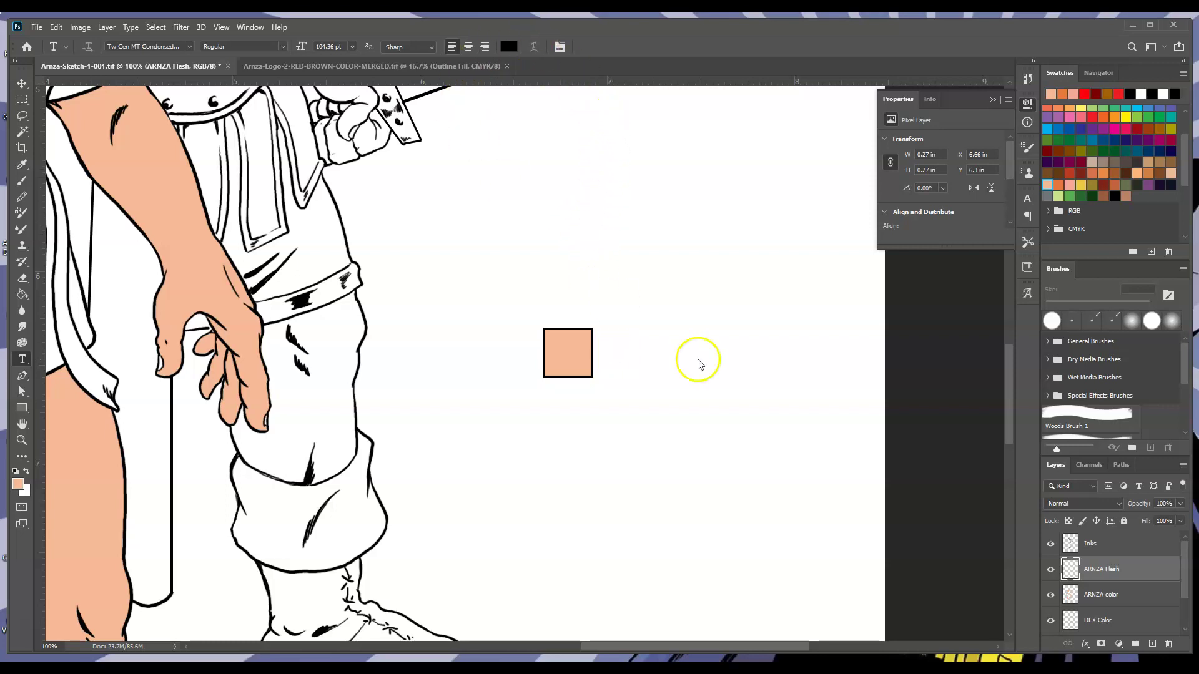
pyautogui.click(191, 45)
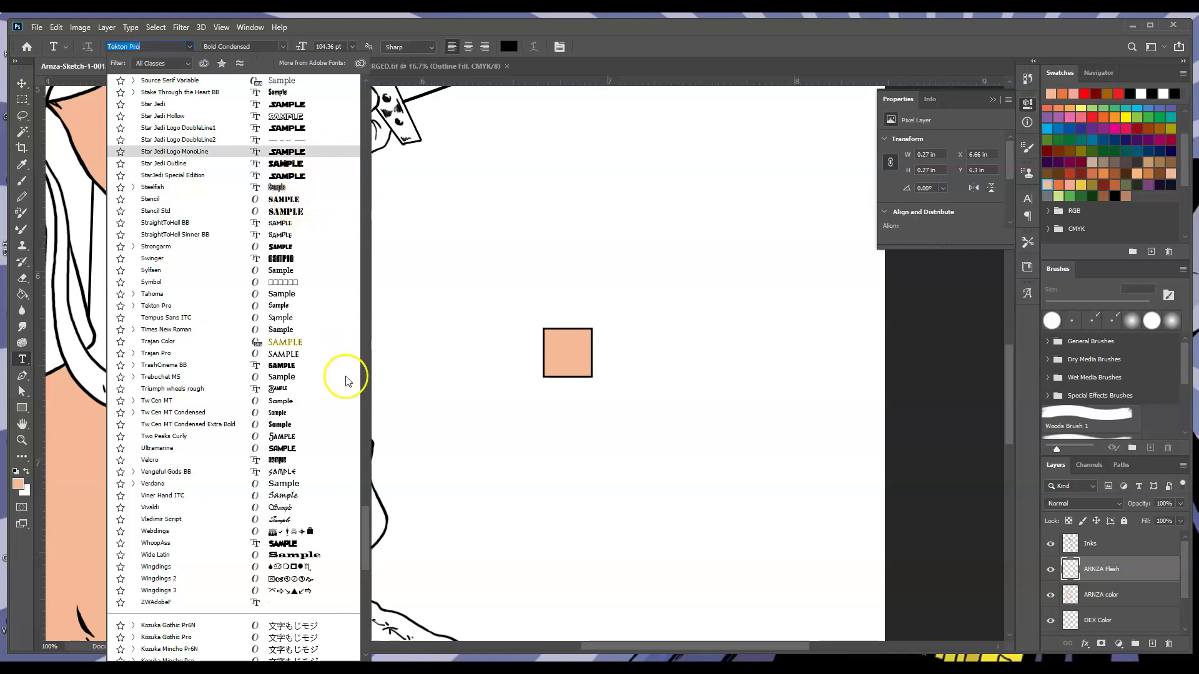
pyautogui.moveTo(366, 540); pyautogui.dragTo(353, 454)
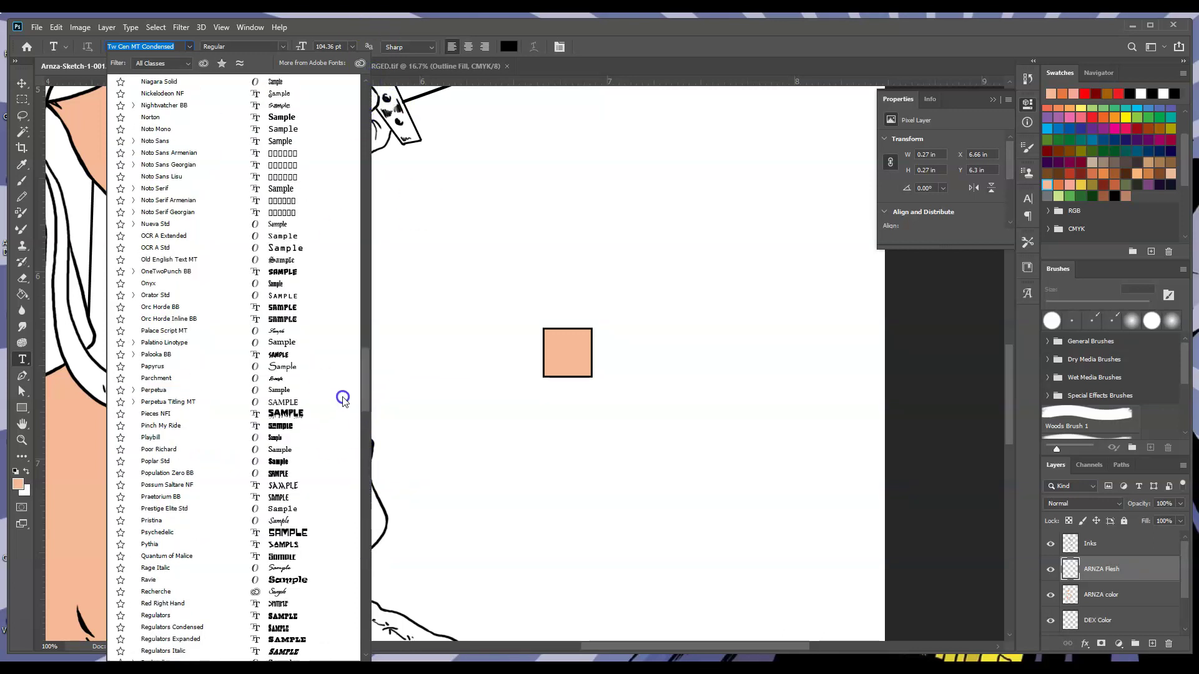
pyautogui.moveTo(372, 416); pyautogui.dragTo(368, 392)
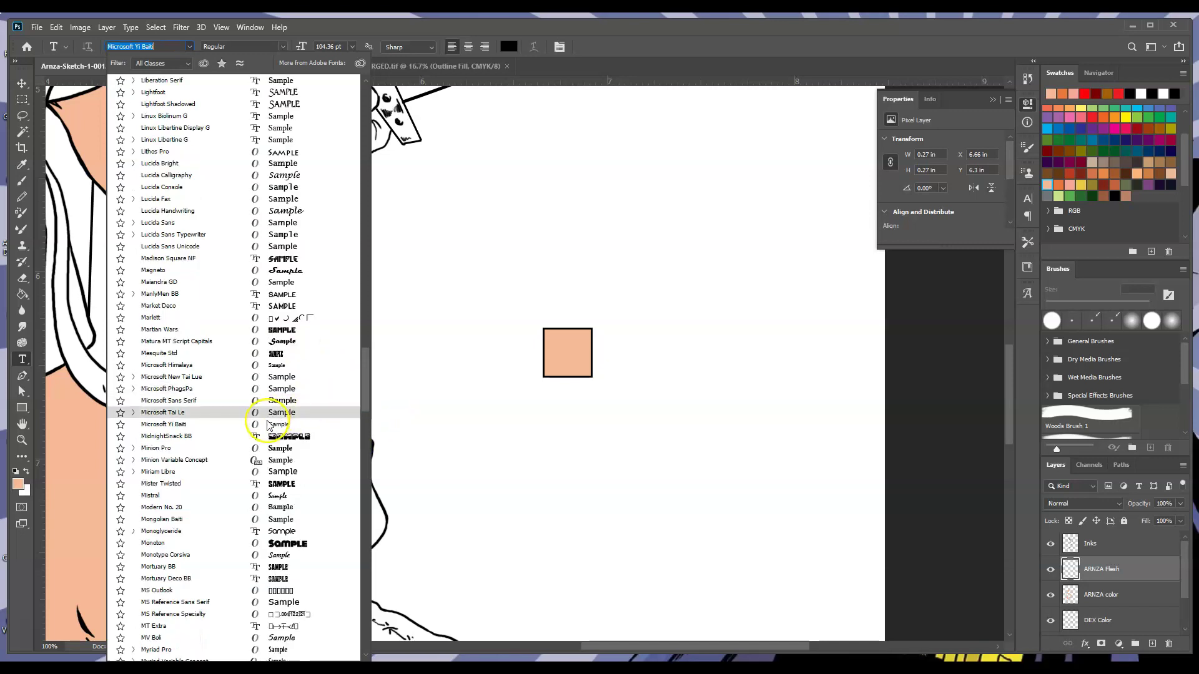
pyautogui.click(366, 384)
pyautogui.moveTo(366, 384); pyautogui.dragTo(365, 221)
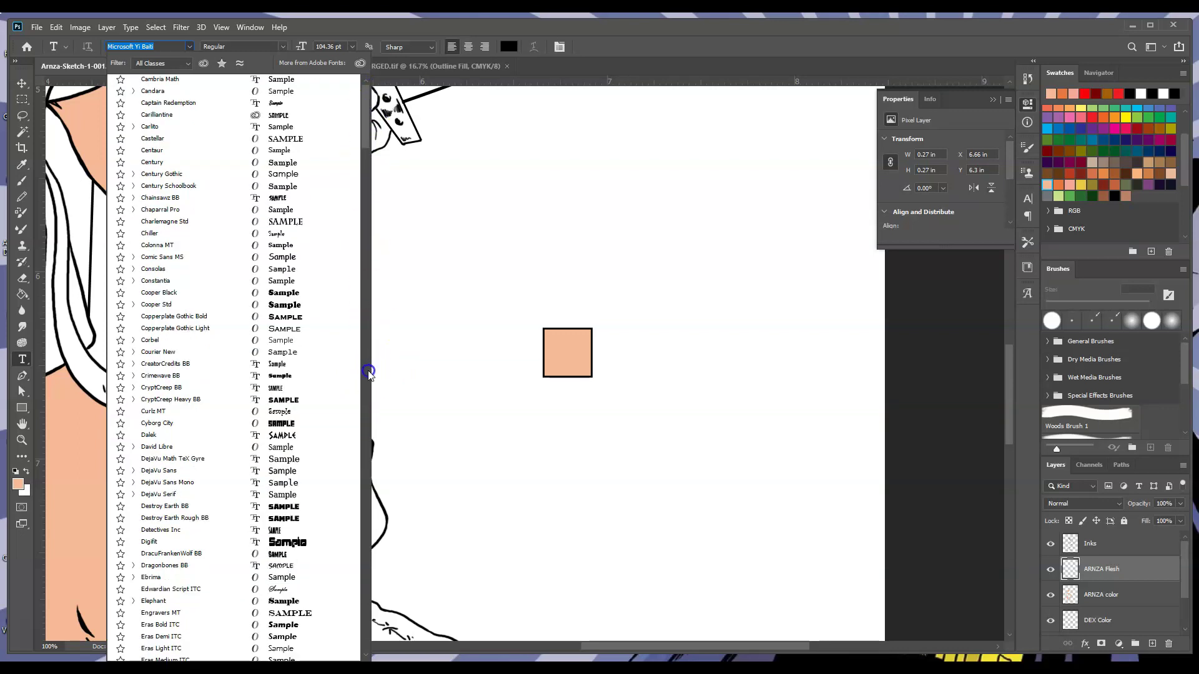
pyautogui.scroll(15, 358, 433)
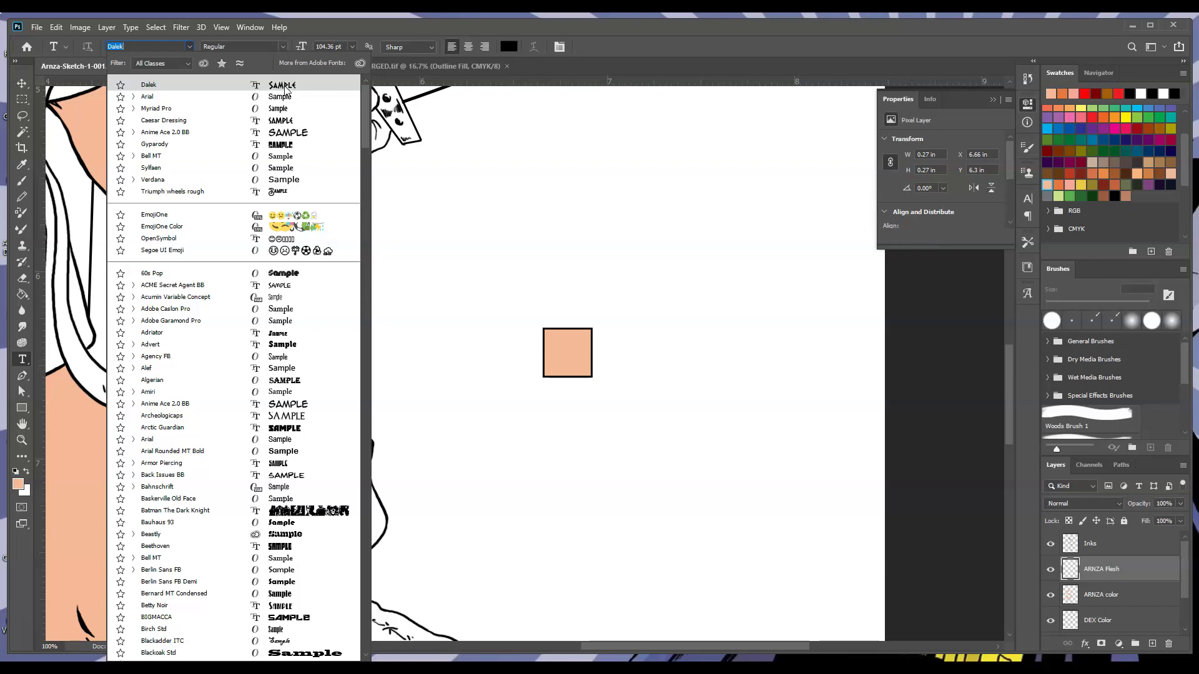
pyautogui.click(287, 132)
# Start a text layer beside the flesh-colored square and set its font size to 12 pt.
pyautogui.click(581, 341)
pyautogui.click(619, 360)
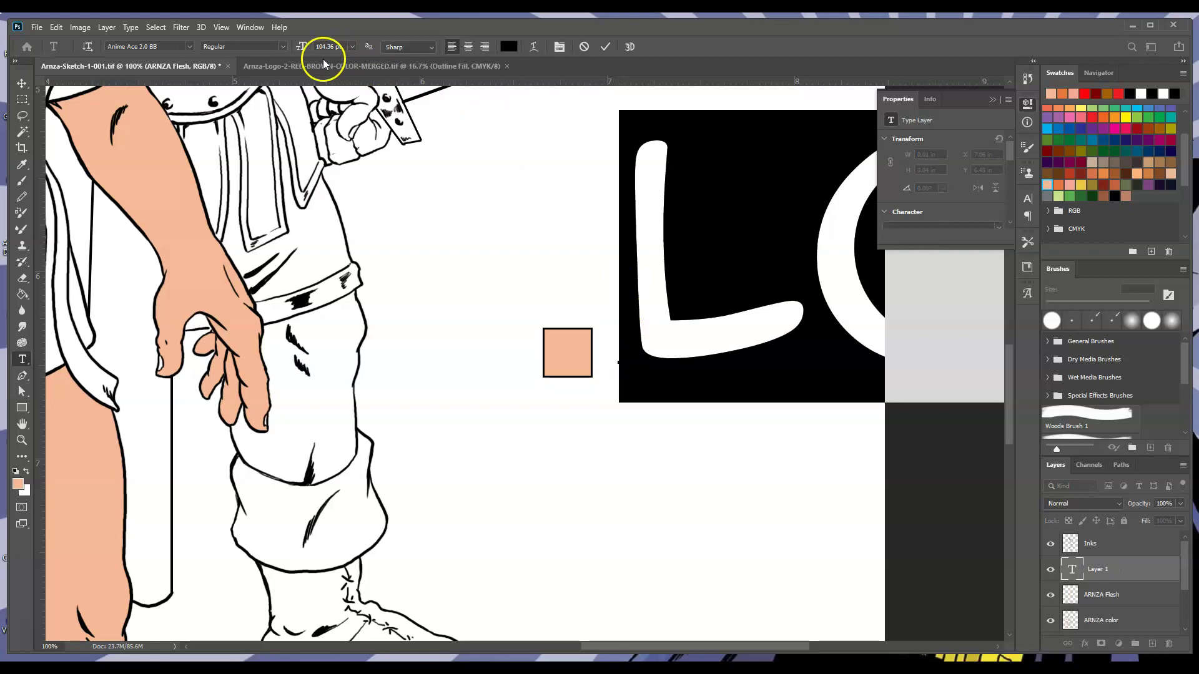
pyautogui.click(353, 46)
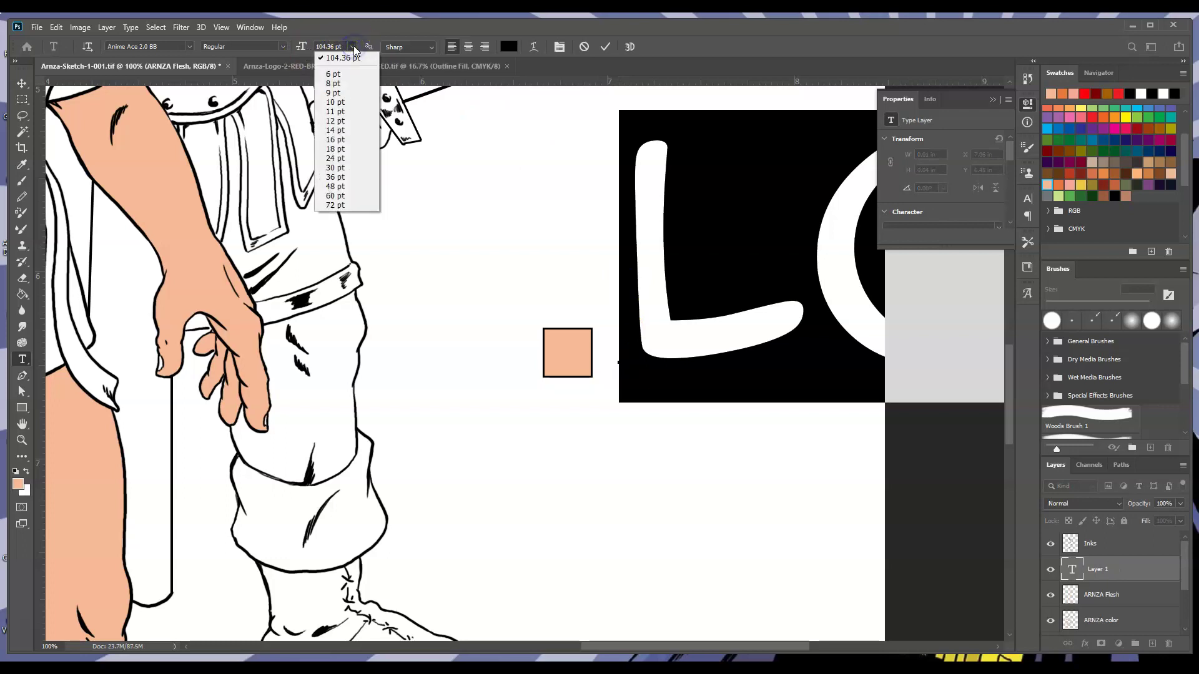
pyautogui.click(343, 122)
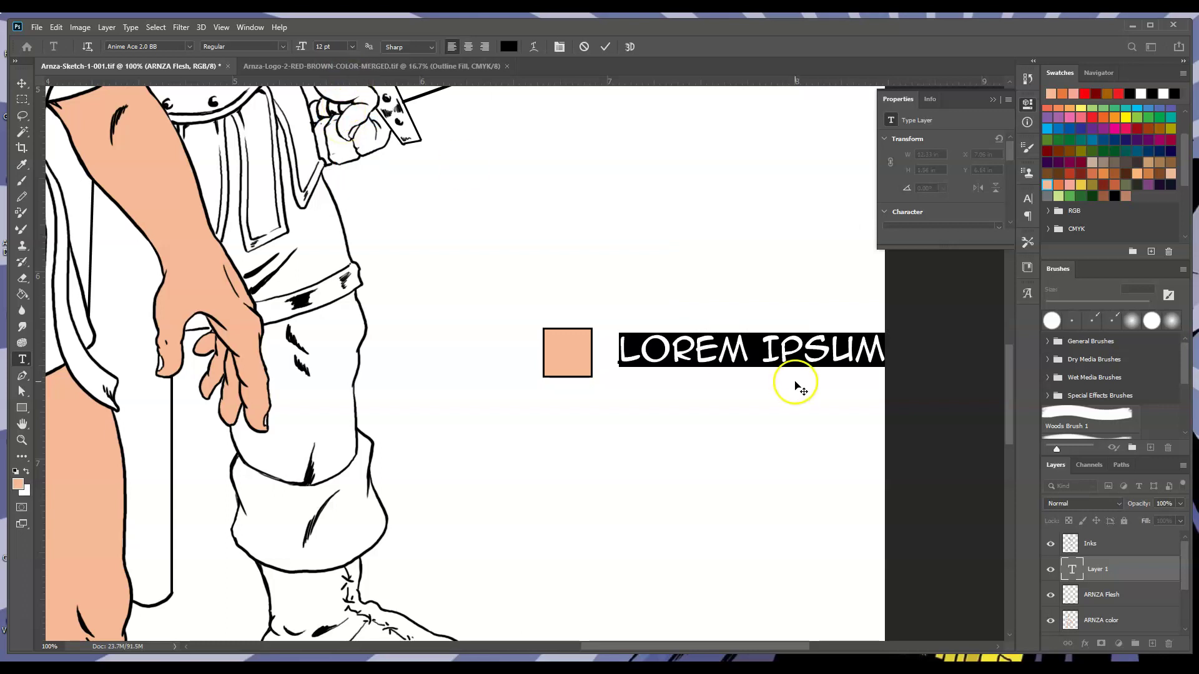
# Replace the placeholder text with "ARZA FLESH" and move the label close beside the flesh-colored square.
pyautogui.moveTo(638, 350); pyautogui.dragTo(902, 356)
pyautogui.press('BackSpace')
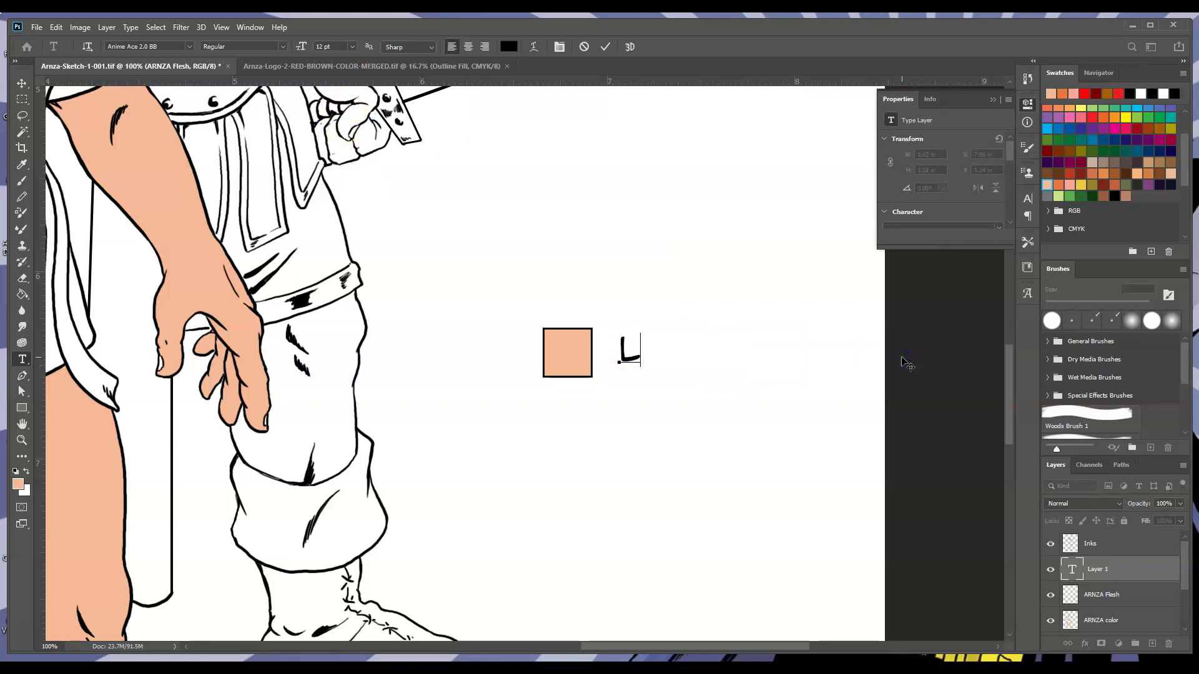
pyautogui.write('AR')
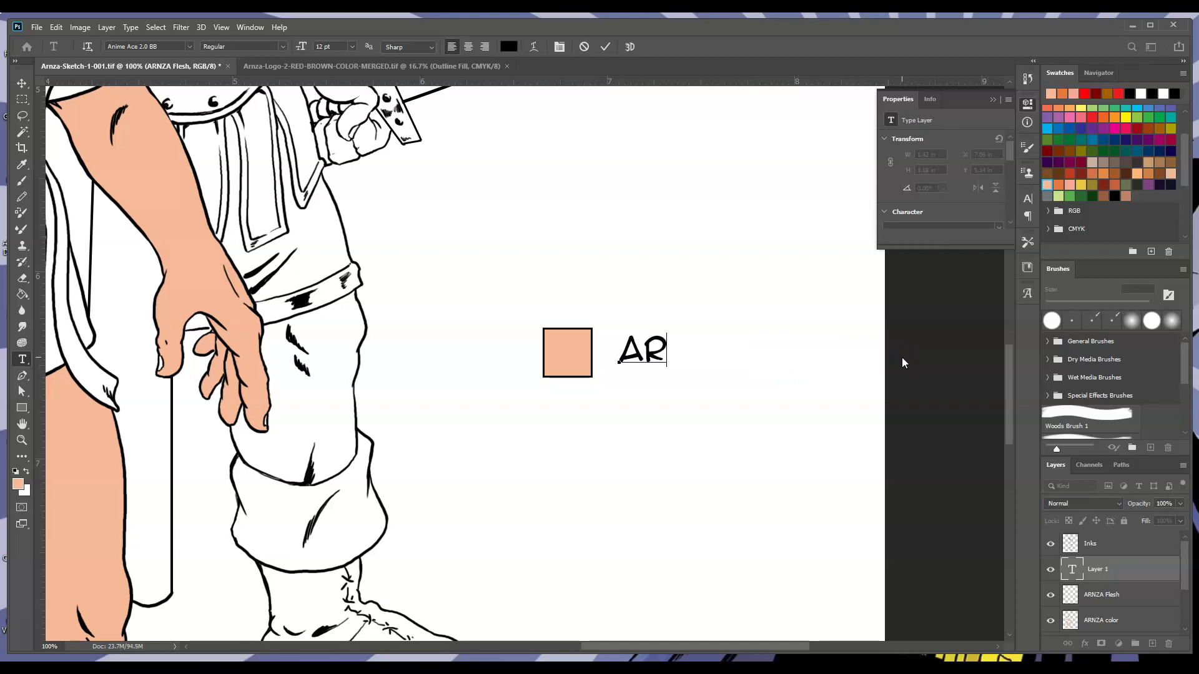
pyautogui.write('ZA')
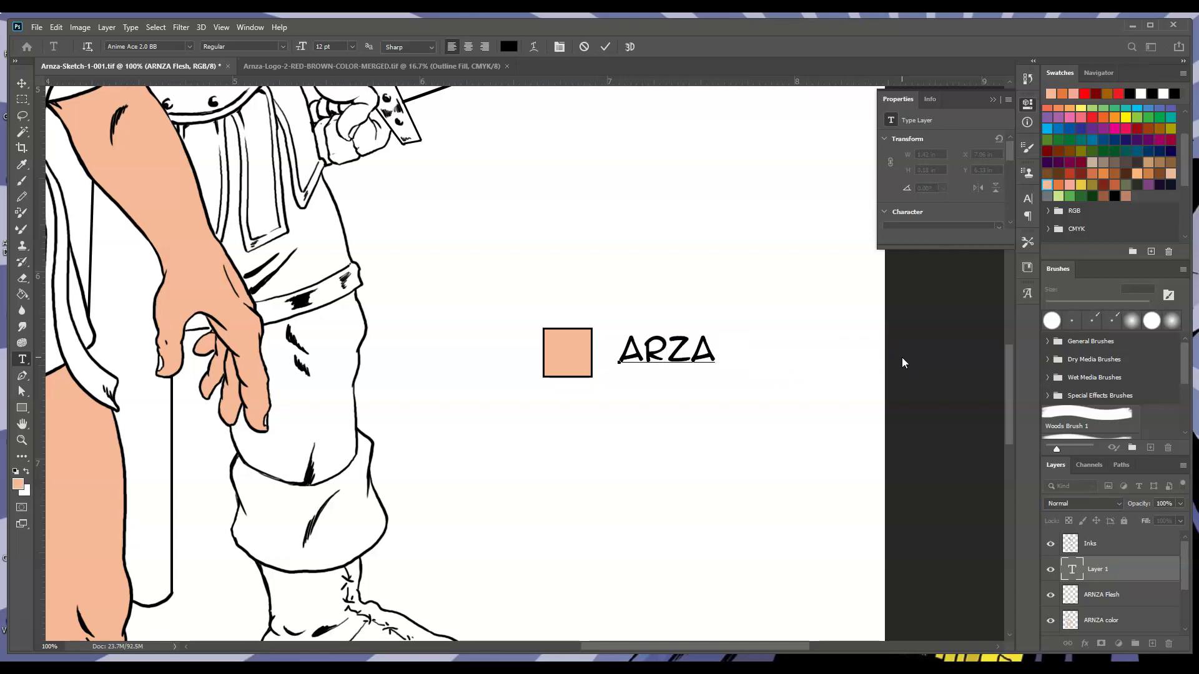
pyautogui.write(' FLESH')
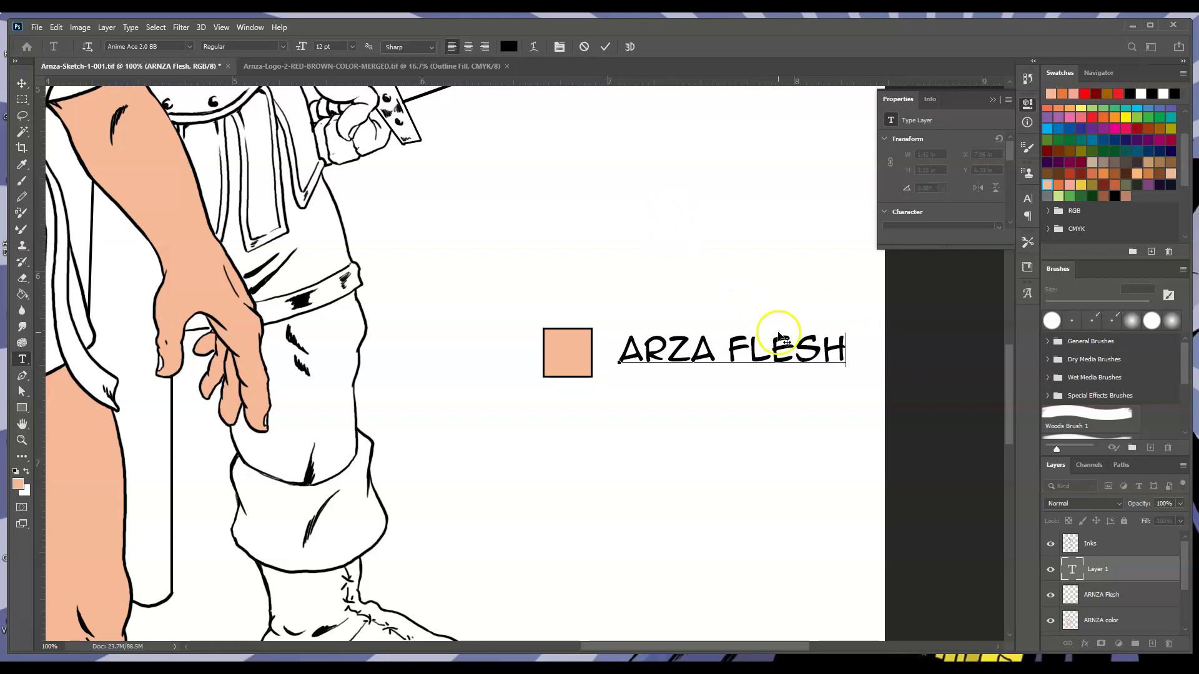
pyautogui.click(22, 84)
pyautogui.moveTo(764, 362); pyautogui.dragTo(745, 366)
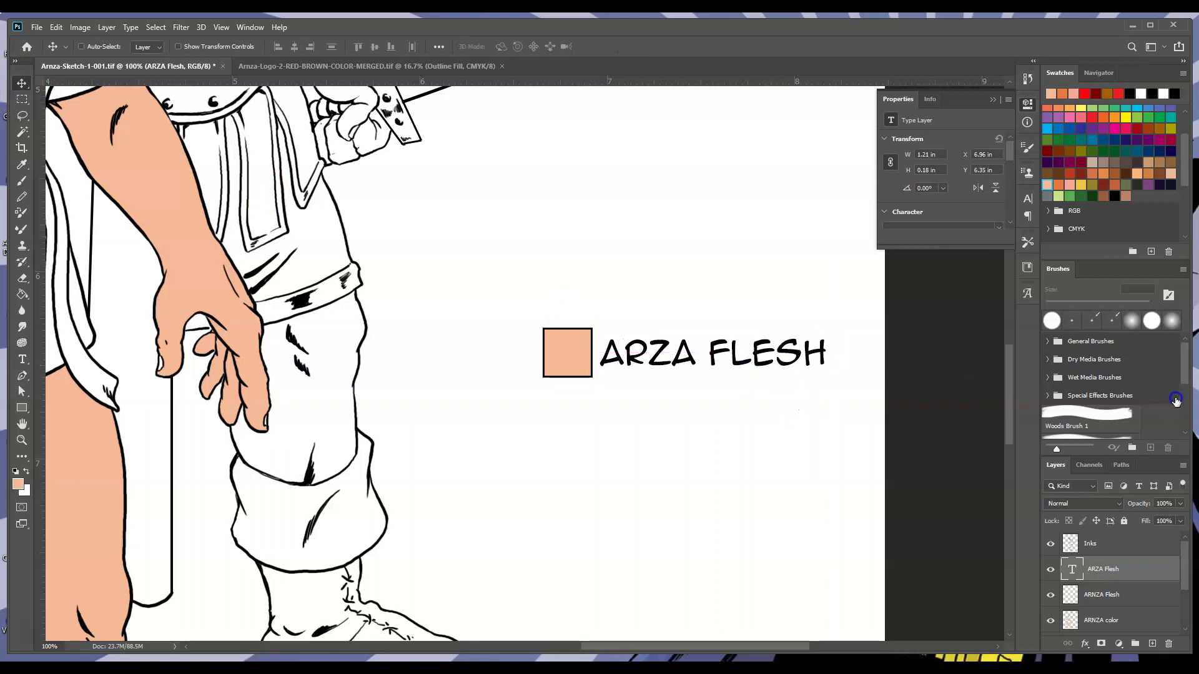
# Rename the square's layer as ARNZA Flesh Box and group it with its text label in a group named ARNZA Color.
pyautogui.hotkey('ctrl', '-')
pyautogui.hotkey('ctrl', '-')
pyautogui.hotkey('ctrl', '-')
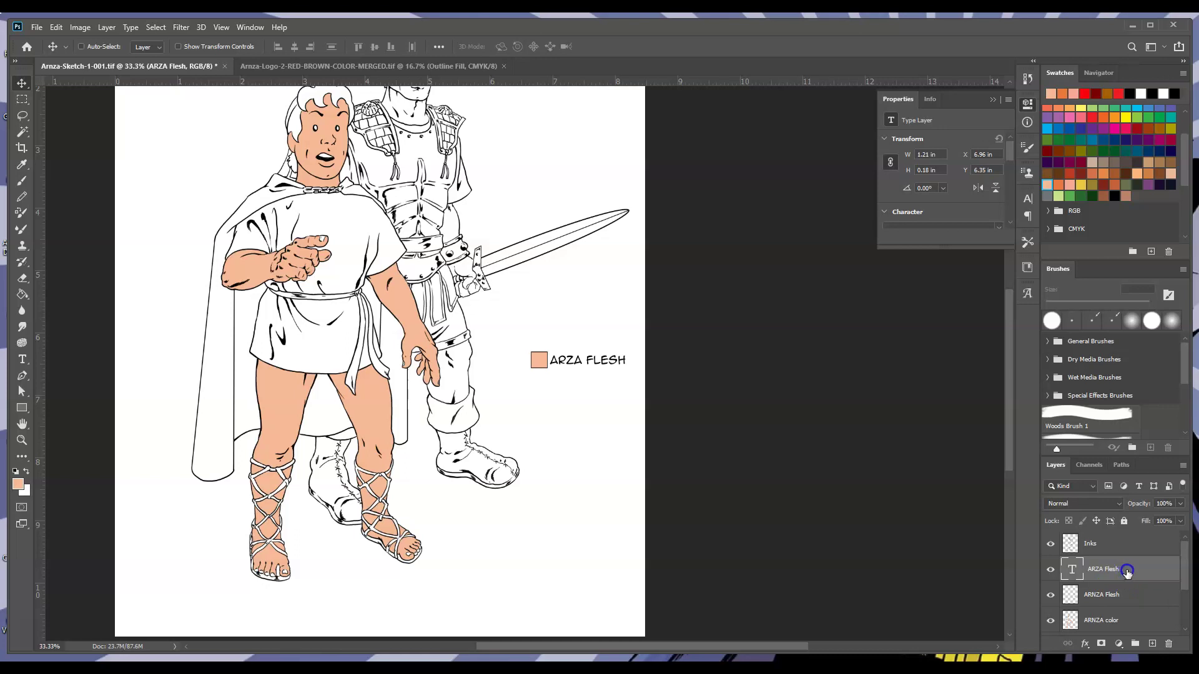
pyautogui.scroll(-2, 1186, 573)
pyautogui.scroll(2, 1190, 576)
pyautogui.moveTo(1173, 576); pyautogui.dragTo(1108, 574)
pyautogui.moveTo(1007, 457); pyautogui.dragTo(1014, 432)
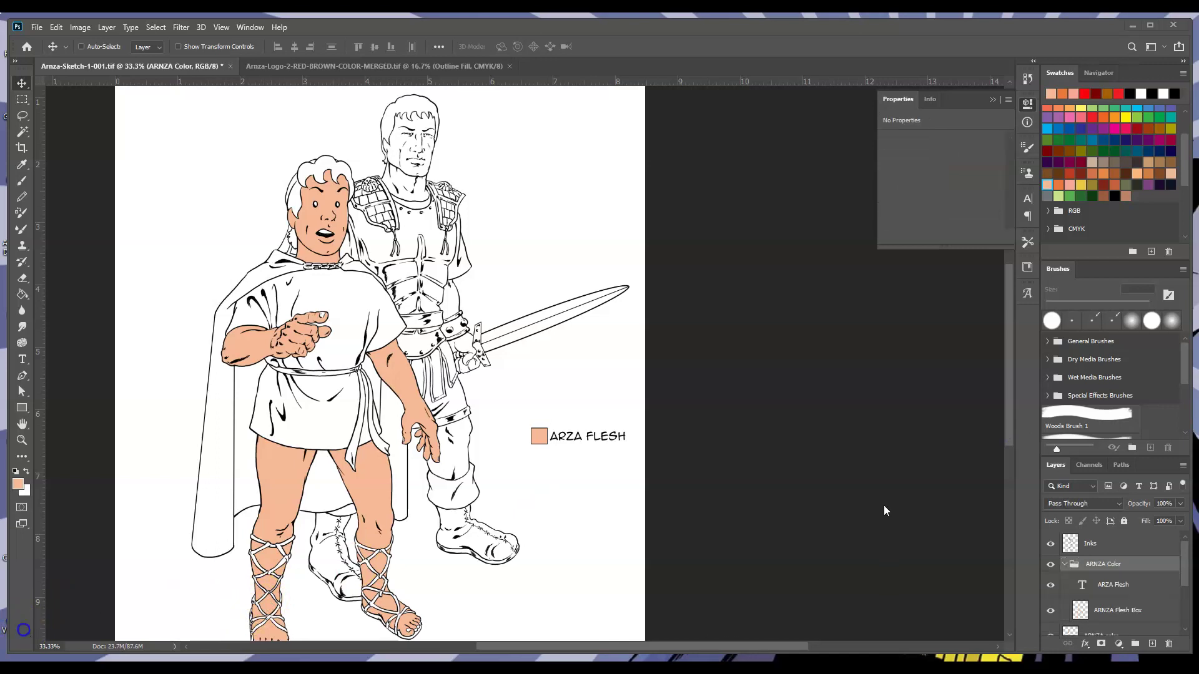
pyautogui.click(740, 391)
pyautogui.moveTo(1008, 406); pyautogui.dragTo(1012, 430)
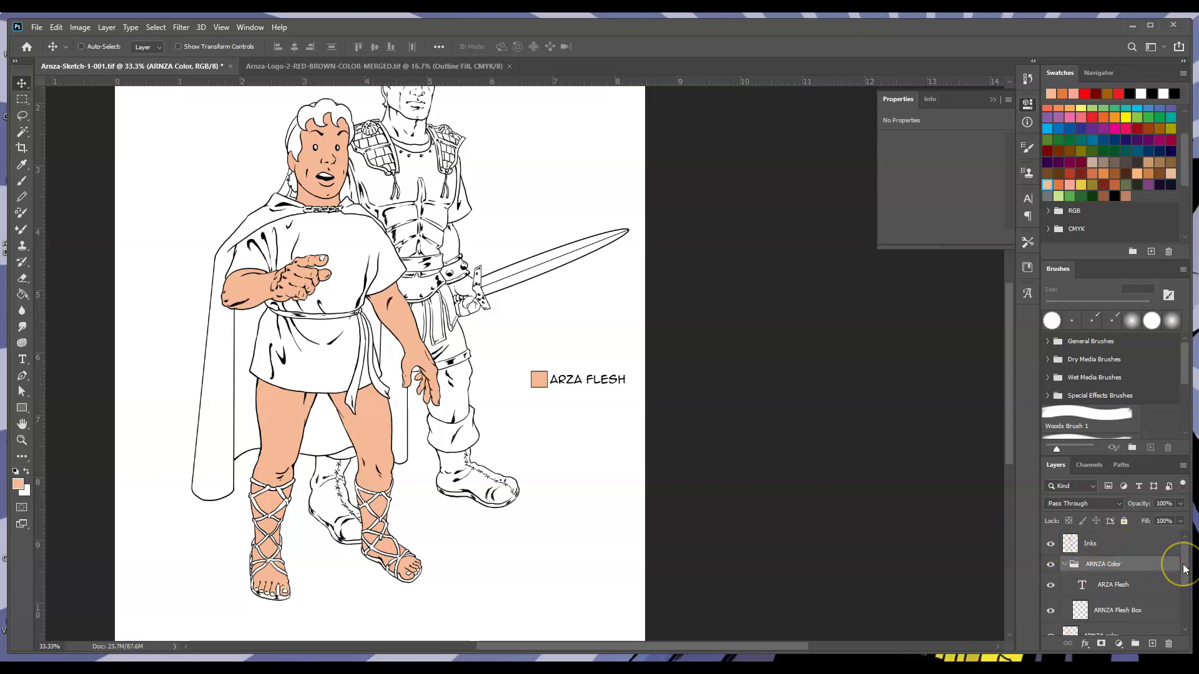
pyautogui.click(1091, 543)
pyautogui.moveTo(1007, 443); pyautogui.dragTo(1010, 432)
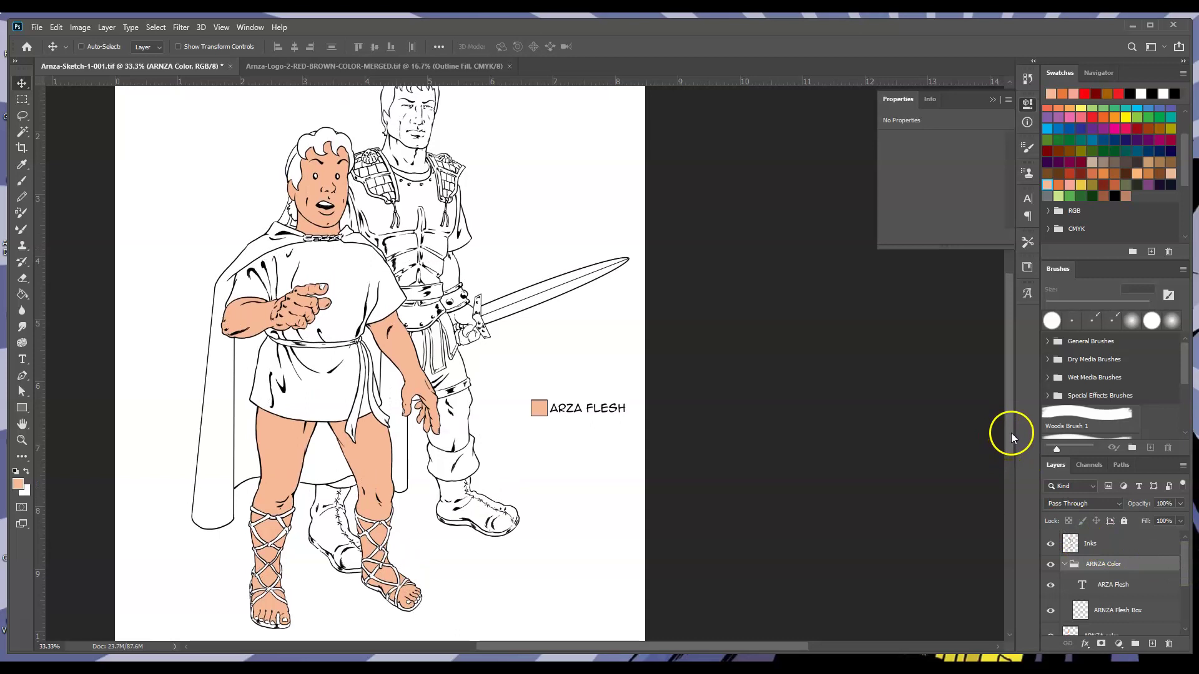
pyautogui.moveTo(678, 645); pyautogui.dragTo(661, 653)
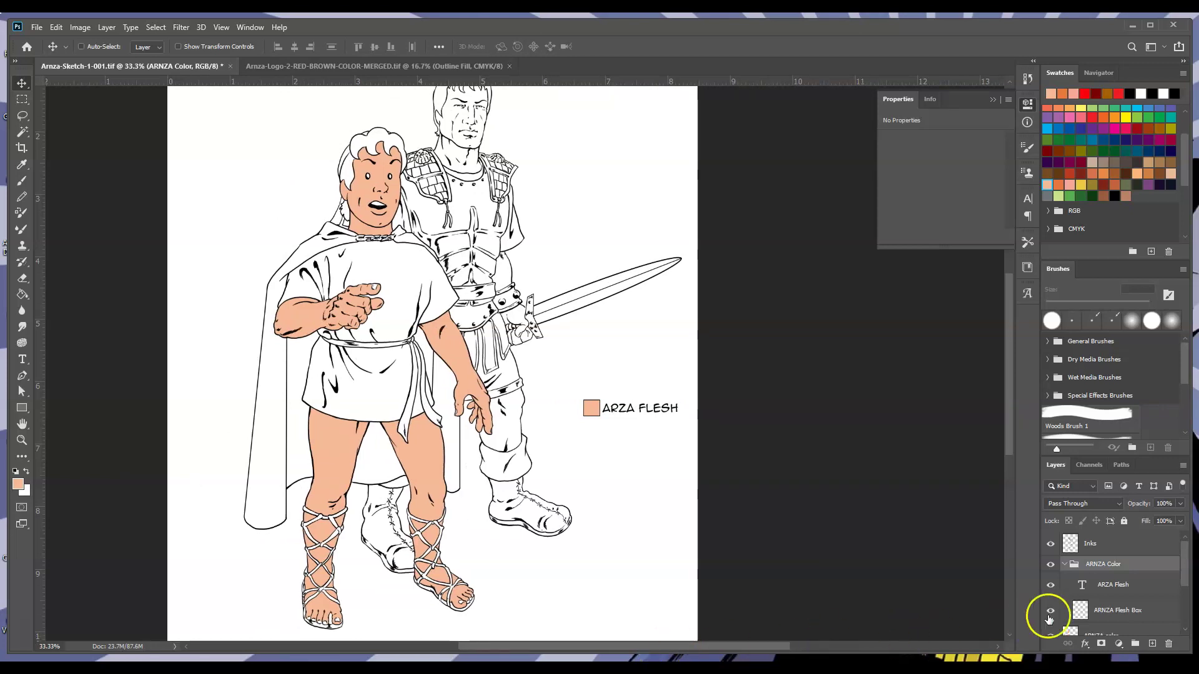
# Collapse the ARNZA Color group and select the ARNZA color layer beneath it.
pyautogui.moveTo(1184, 577); pyautogui.dragTo(1188, 601)
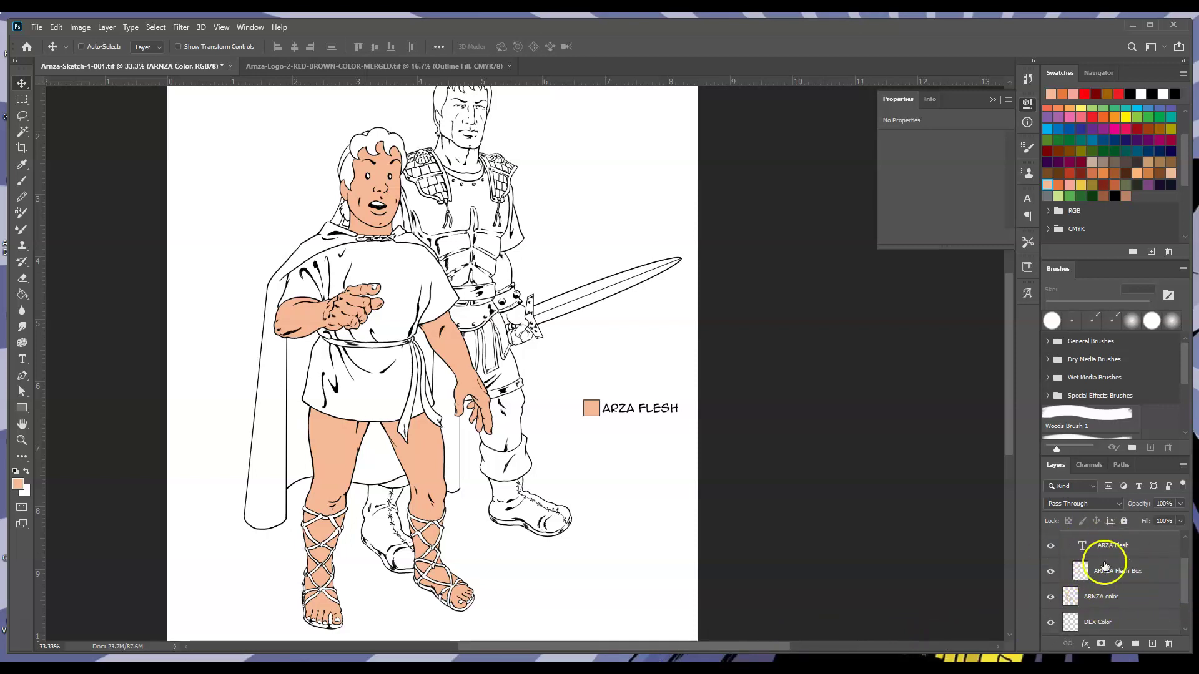
pyautogui.scroll(1, 1178, 571)
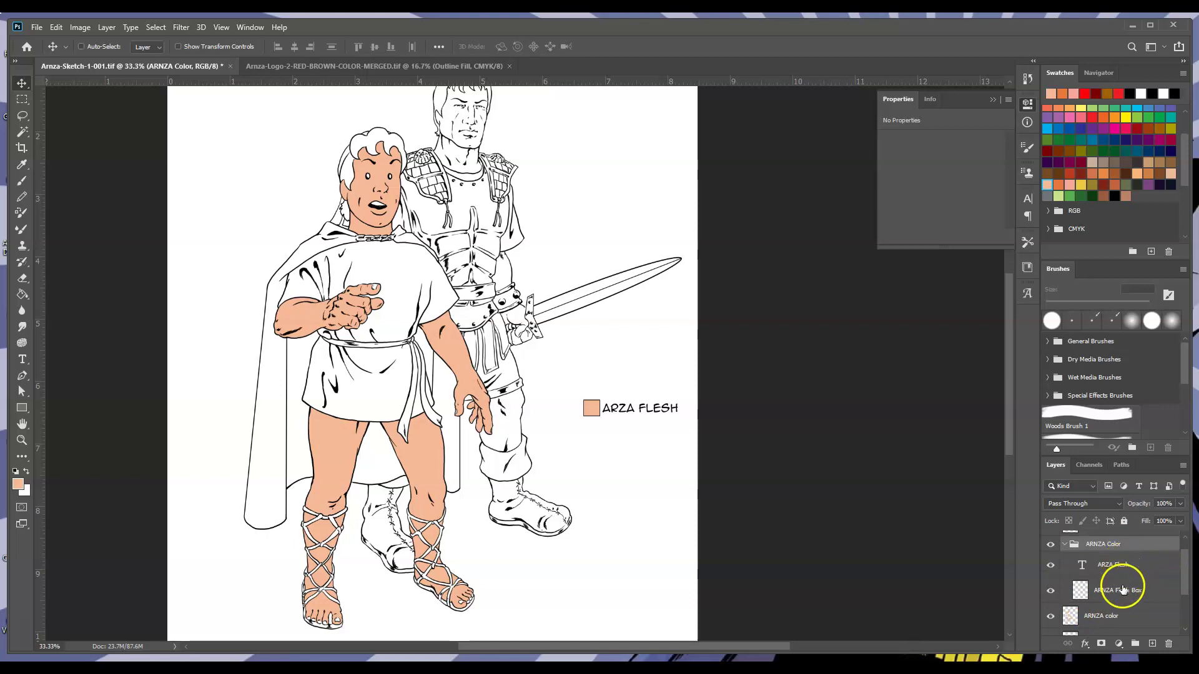
pyautogui.click(1065, 545)
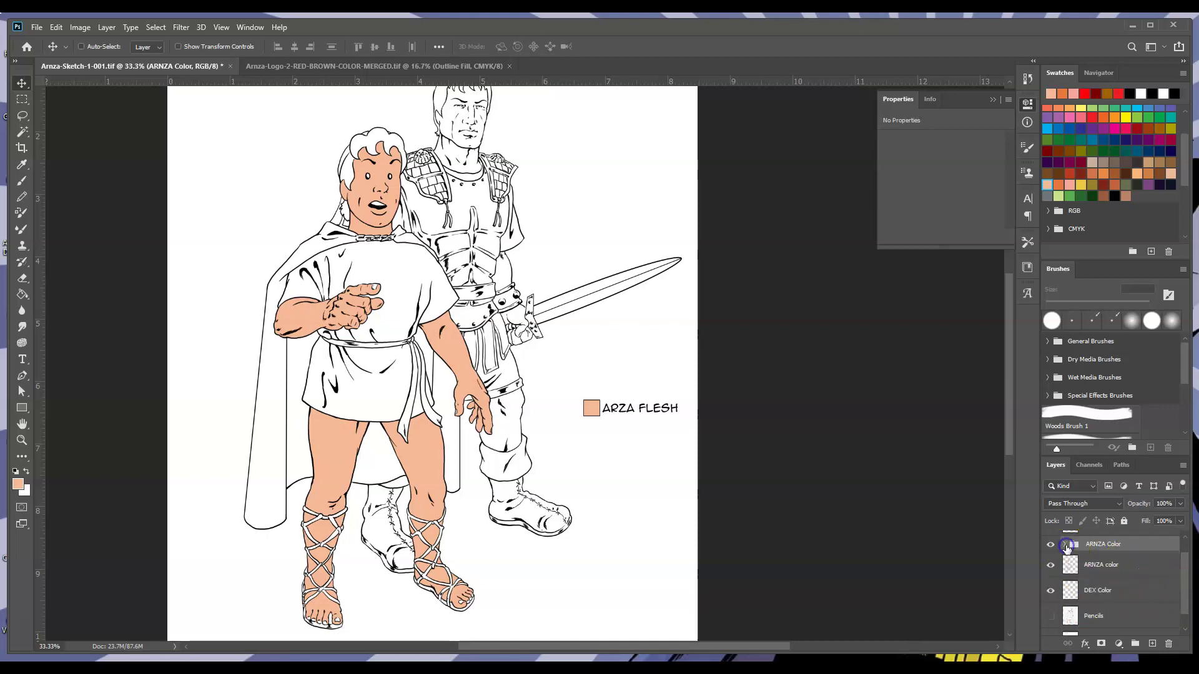
pyautogui.click(1152, 578)
pyautogui.click(1111, 566)
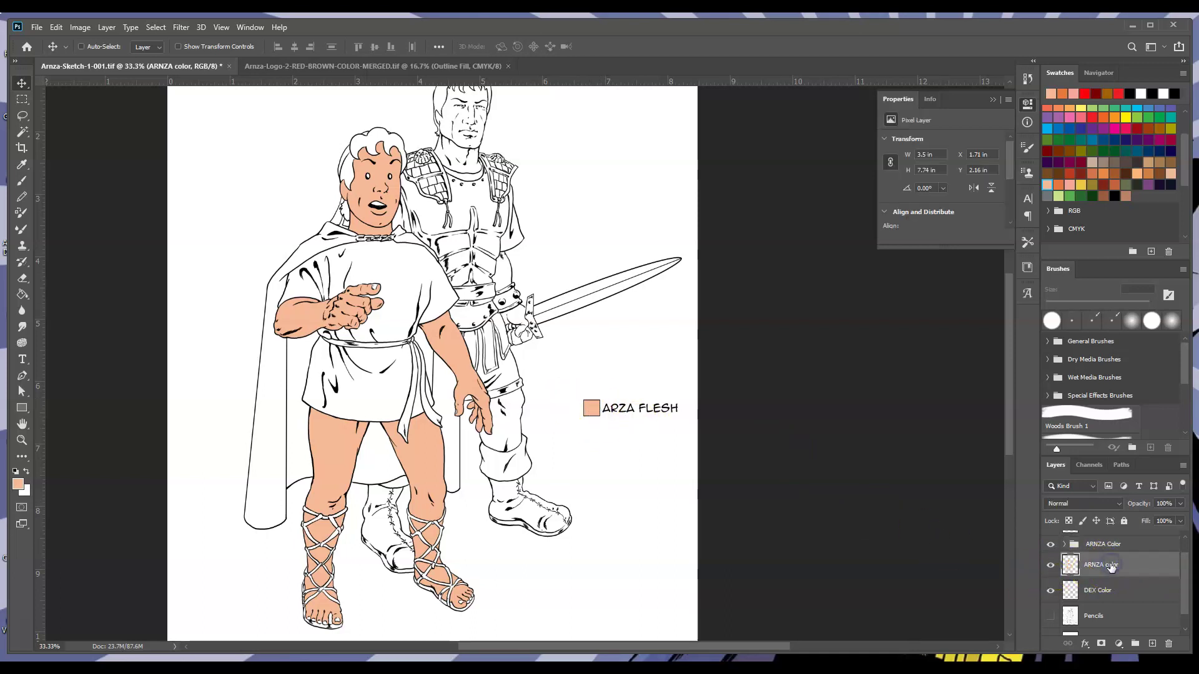
# Pick the dark crimson swatch and set the Pencil tool's size to 10 px for coloring the front figure's cape.
pyautogui.click(1170, 140)
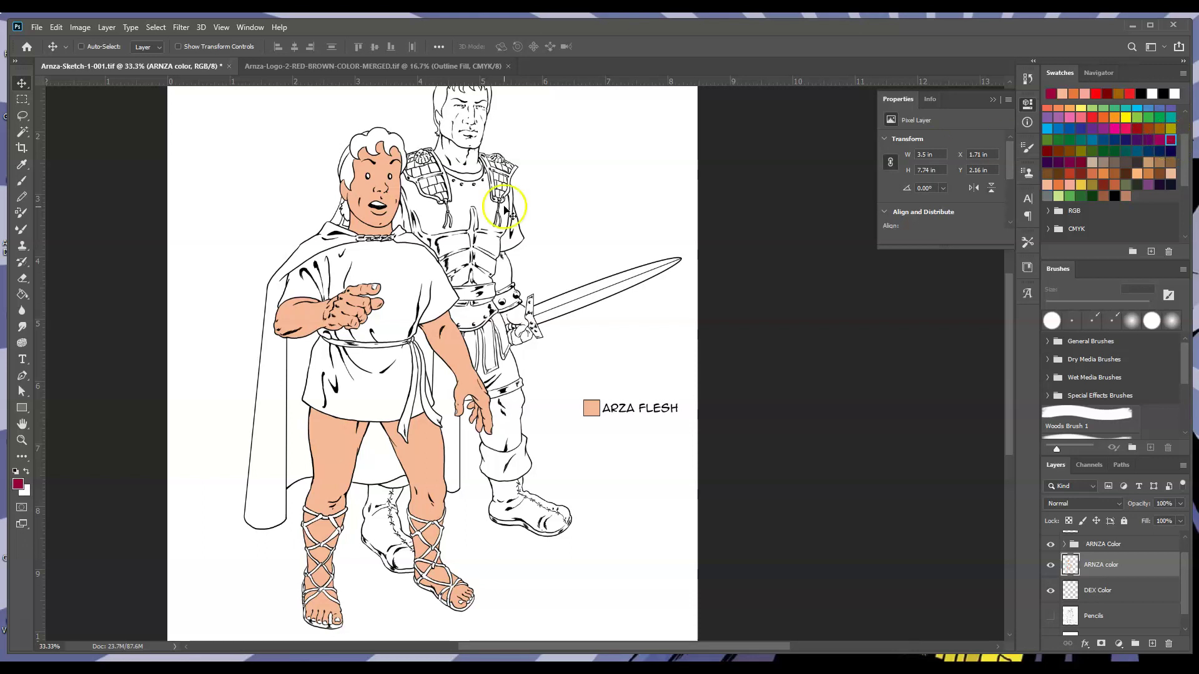
pyautogui.click(21, 440)
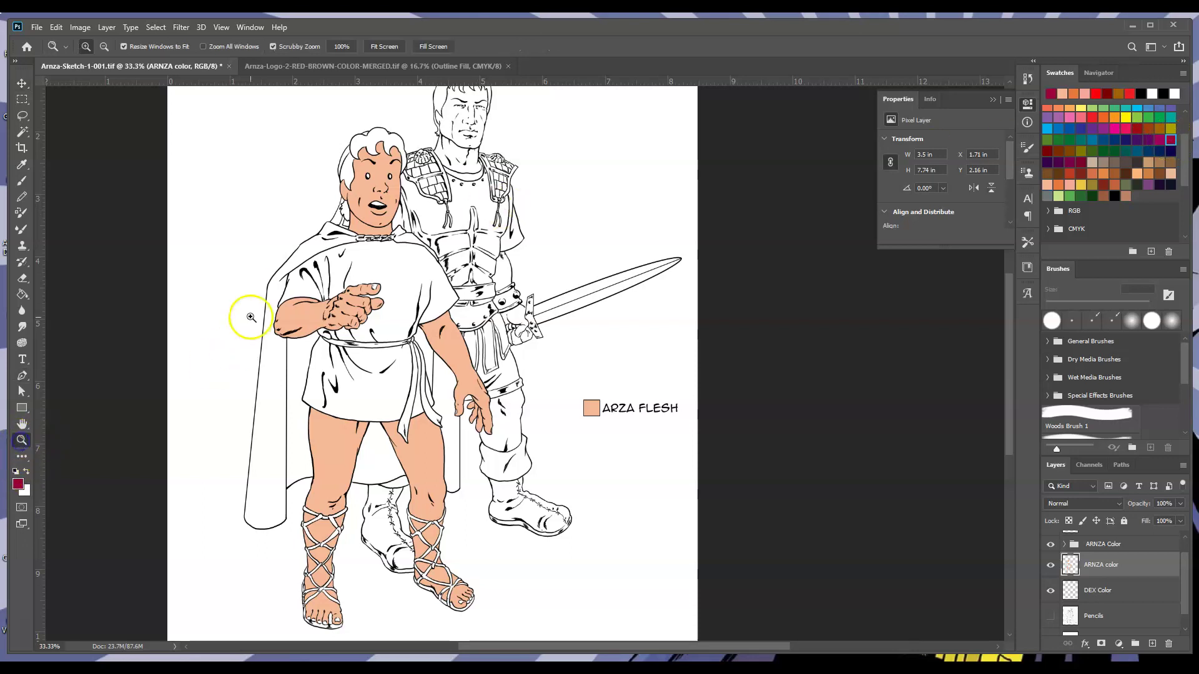
pyautogui.click(290, 292)
pyautogui.click(311, 260)
pyautogui.click(374, 236)
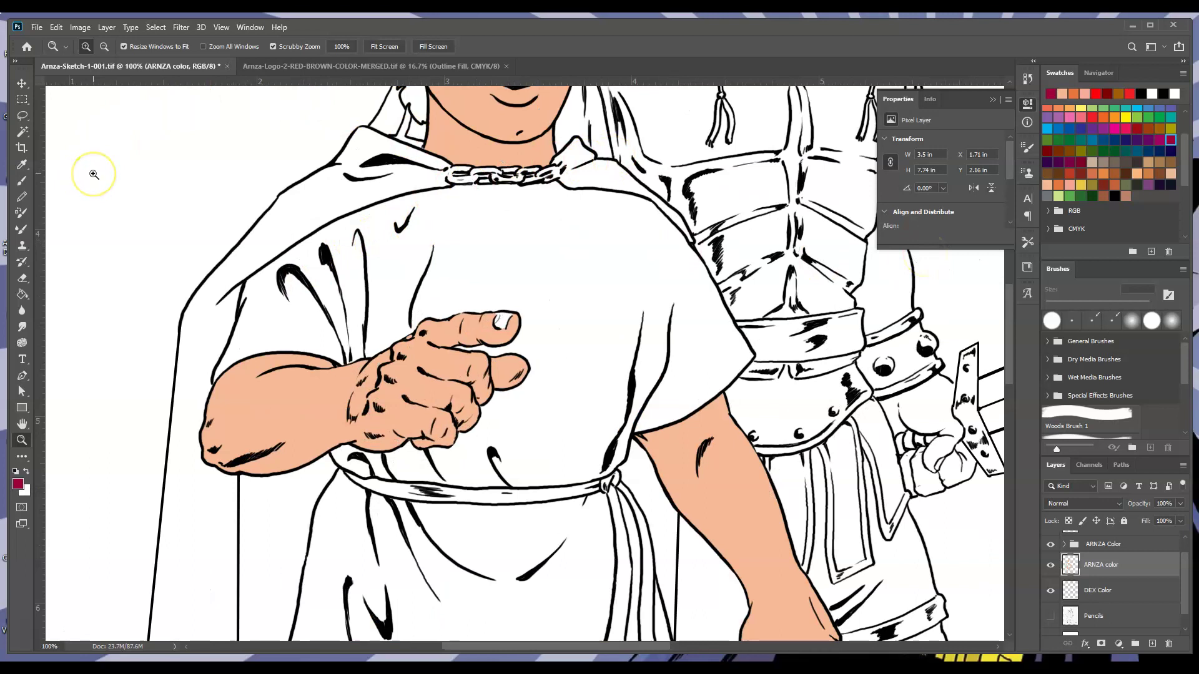
pyautogui.click(21, 196)
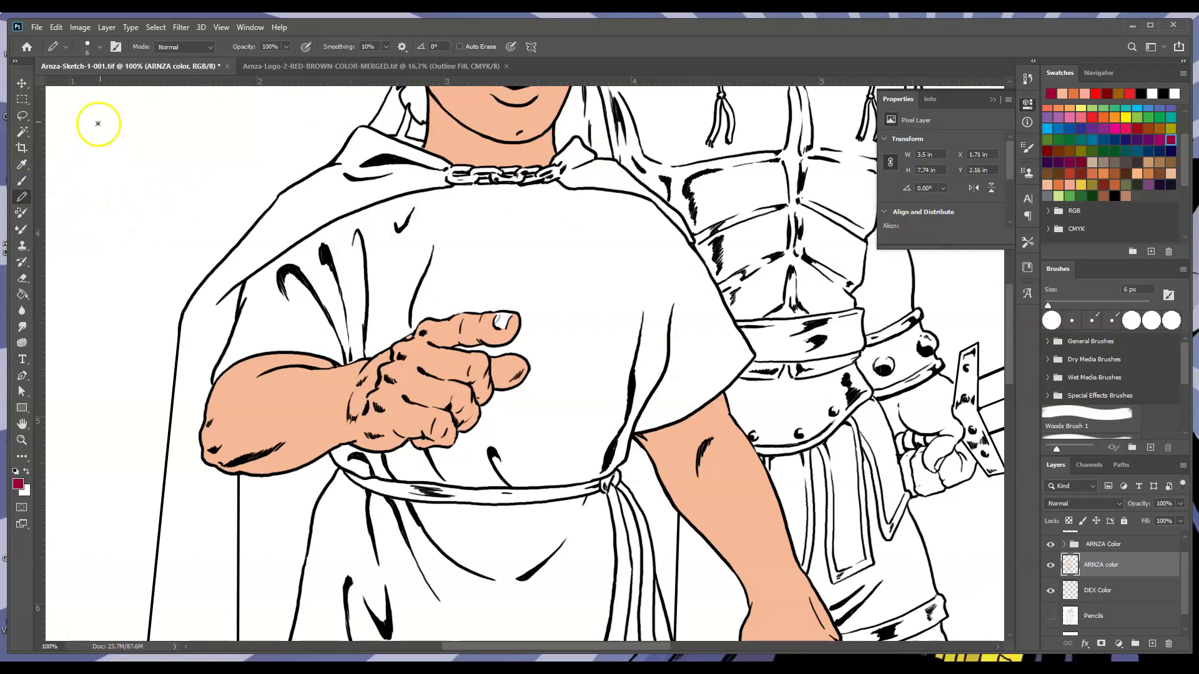
pyautogui.click(99, 46)
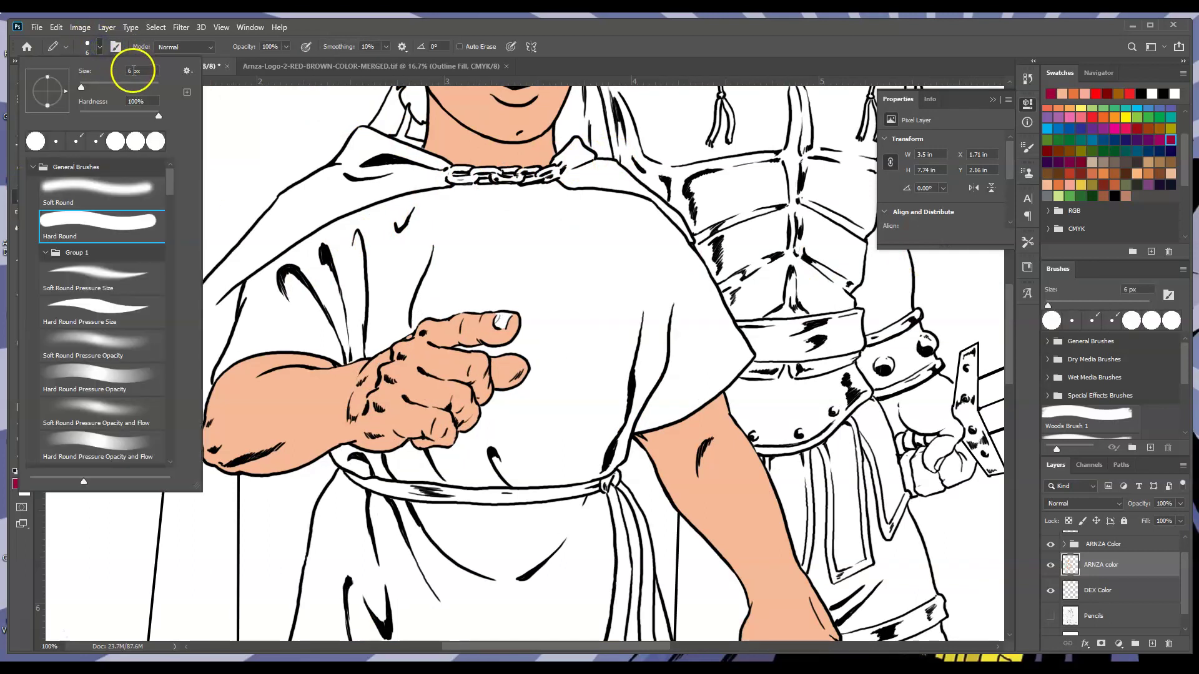
pyautogui.write('10')
# Trace crimson pencil lines along the inked edges of the front figure's cape, from the collar and chain over the shoulder above his bent arm.
pyautogui.click(363, 132)
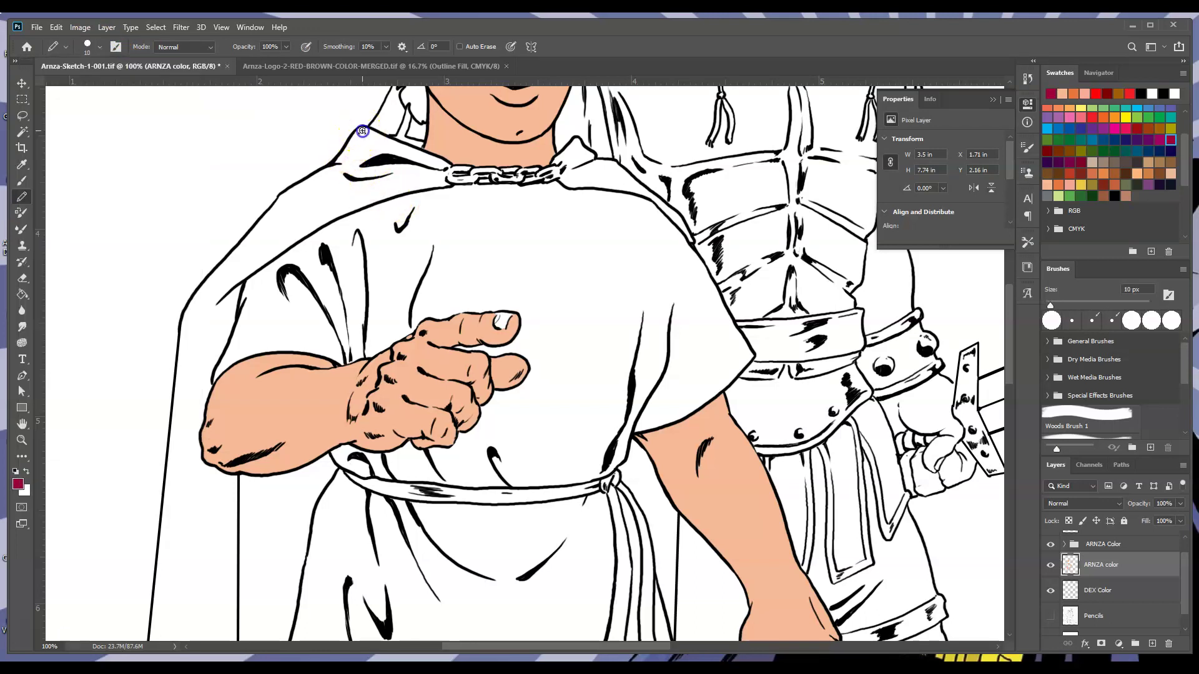
pyautogui.moveTo(352, 143)
pyautogui.mouseDown()
pyautogui.moveTo(373, 133)
pyautogui.moveTo(446, 164)
pyautogui.moveTo(443, 180)
pyautogui.moveTo(445, 167)
pyautogui.mouseUp()
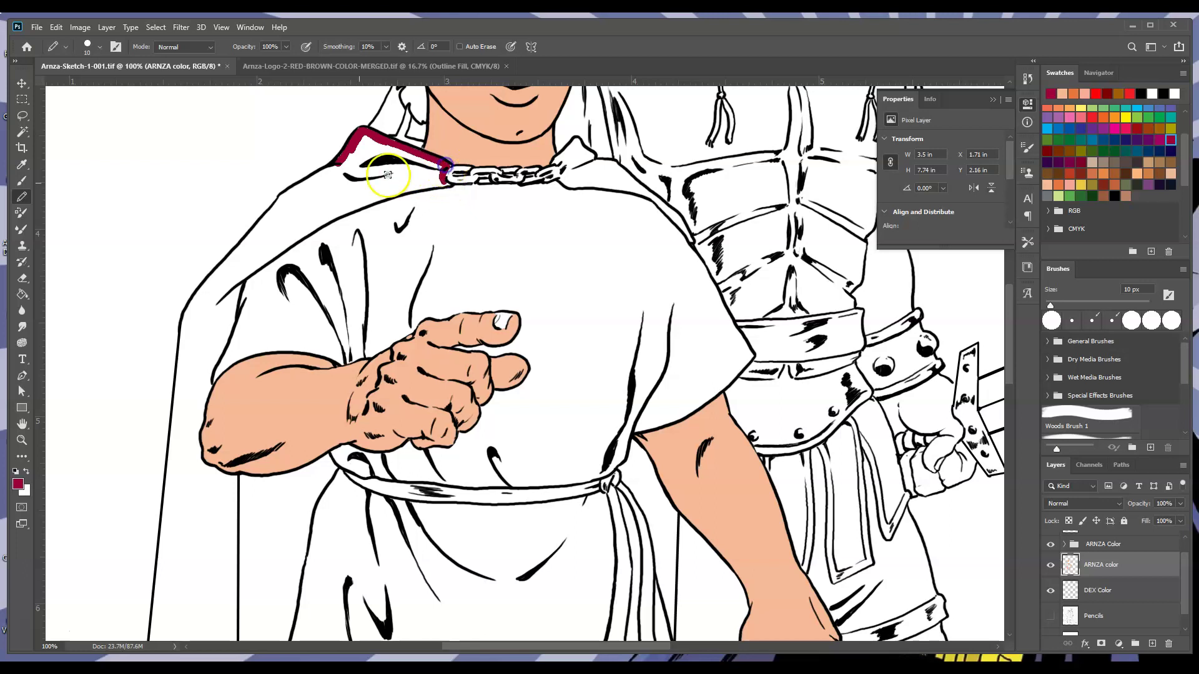
pyautogui.moveTo(337, 165)
pyautogui.mouseDown()
pyautogui.moveTo(285, 198)
pyautogui.moveTo(342, 161)
pyautogui.mouseUp()
pyautogui.moveTo(441, 174); pyautogui.dragTo(432, 186)
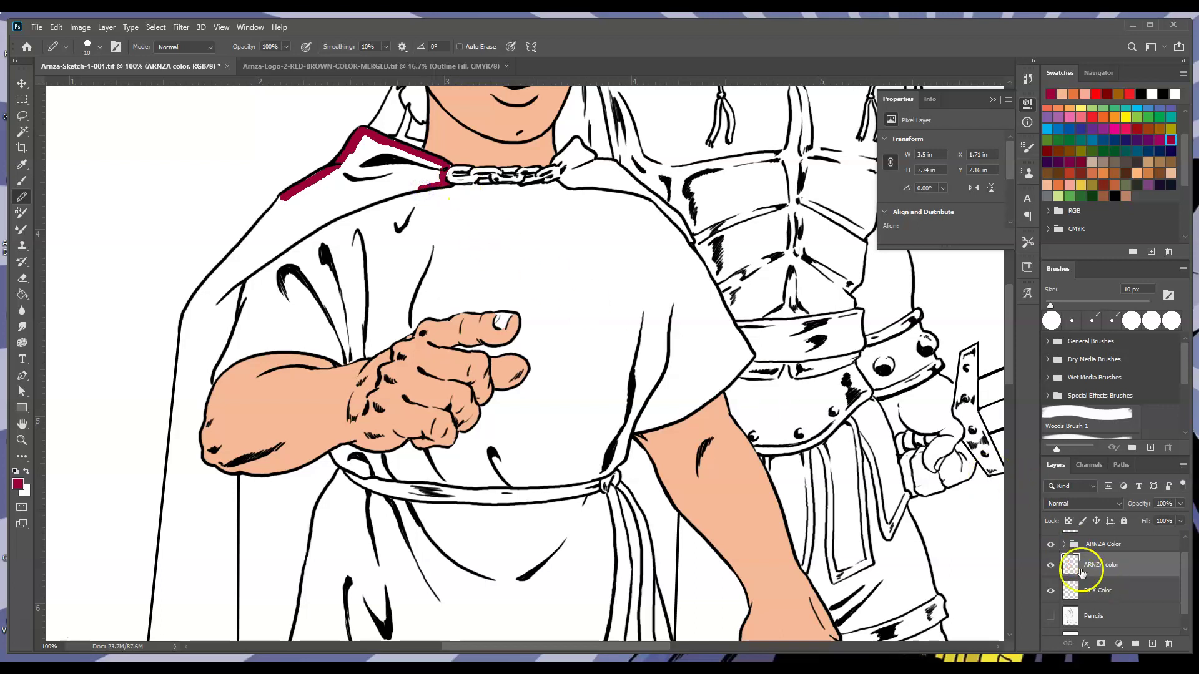
pyautogui.moveTo(240, 282)
pyautogui.mouseDown()
pyautogui.moveTo(228, 332)
pyautogui.moveTo(238, 283)
pyautogui.mouseUp()
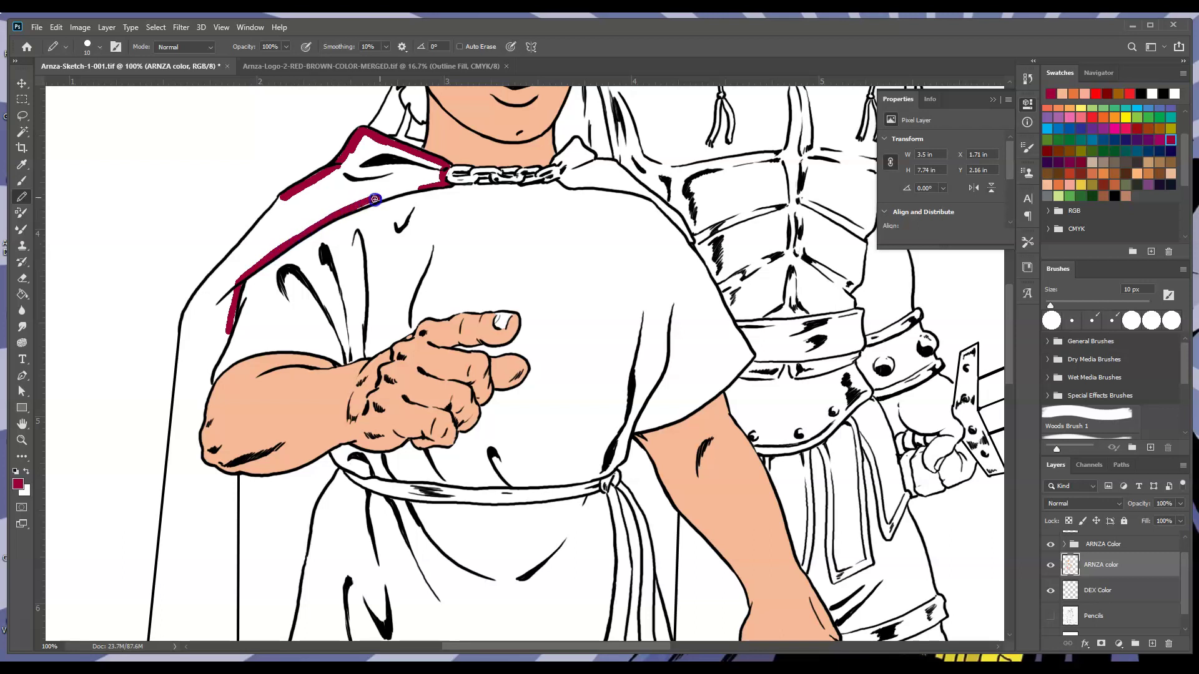
# Hide the Inks layer to examine the crimson cape outline and flat flesh color on their own.
pyautogui.click(1058, 522)
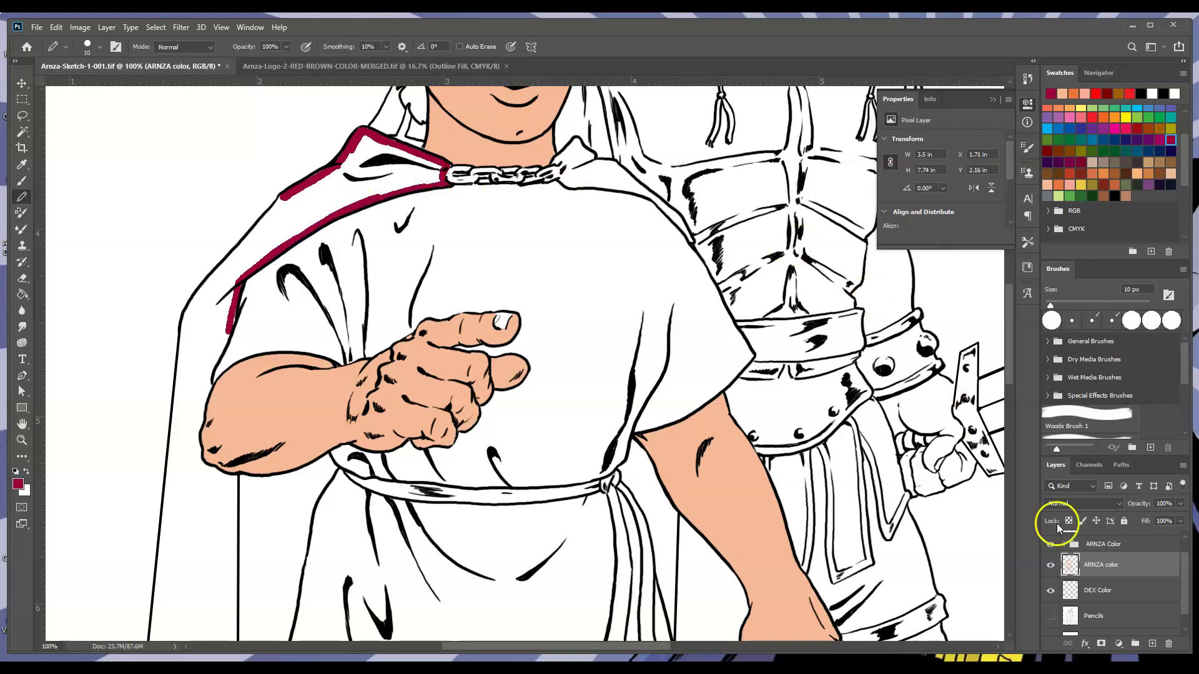
pyautogui.click(1049, 412)
pyautogui.moveTo(1010, 345); pyautogui.dragTo(1009, 295)
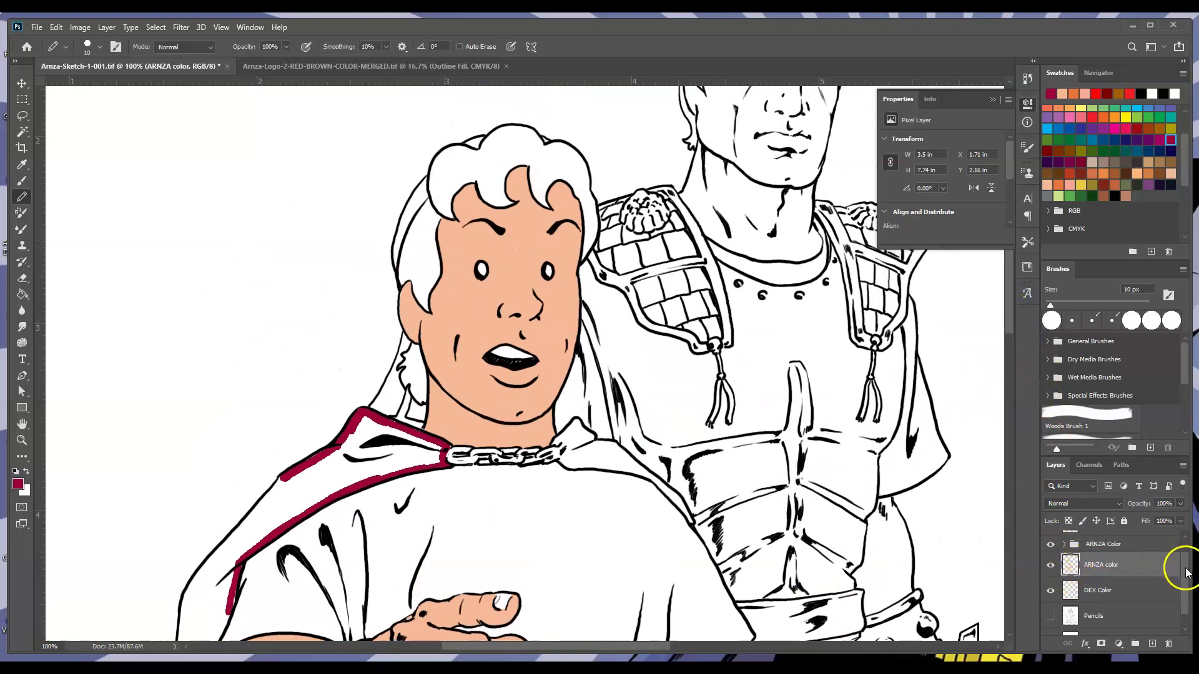
pyautogui.scroll(1, 1179, 562)
pyautogui.click(1050, 546)
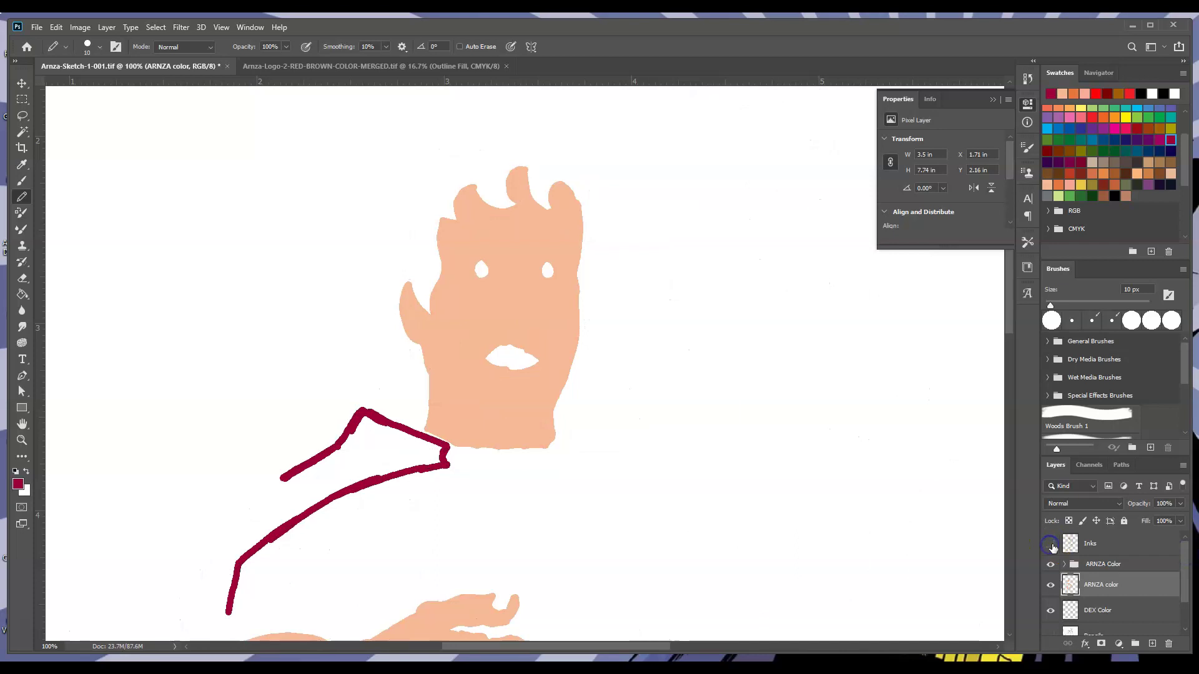
# Show the Inks layer again and continue the crimson pencil outline along the cape's shoulder, around the bent elbow and down the tunic's side.
pyautogui.click(1051, 546)
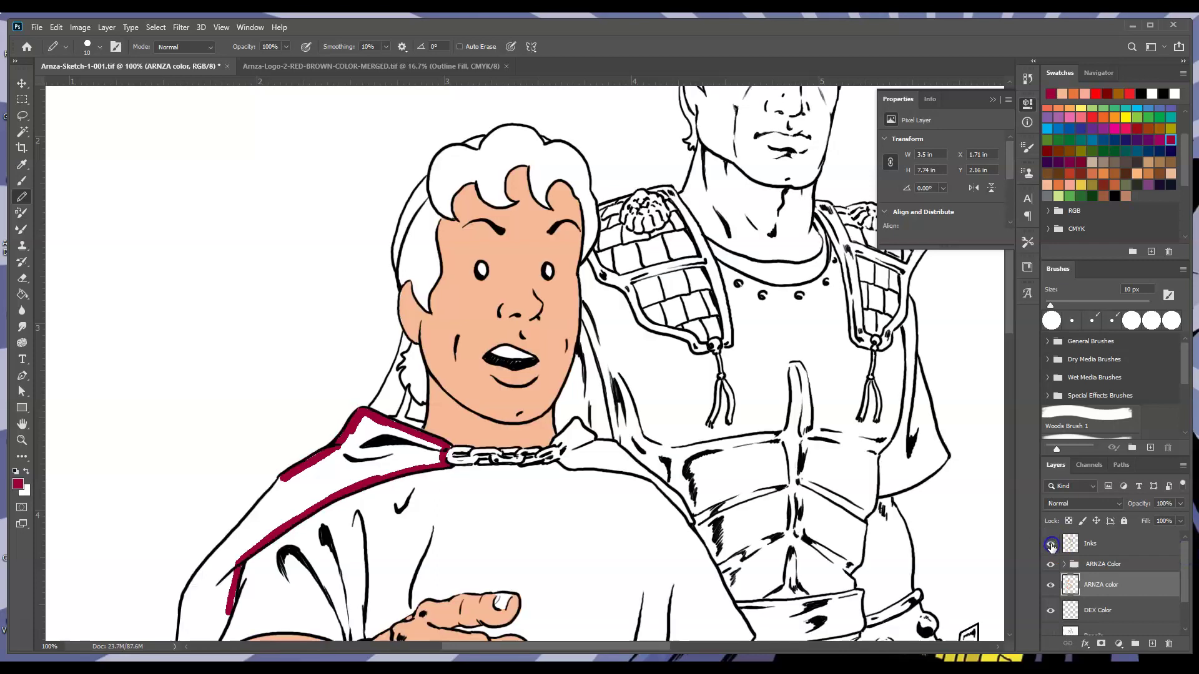
pyautogui.scroll(-2, 1185, 568)
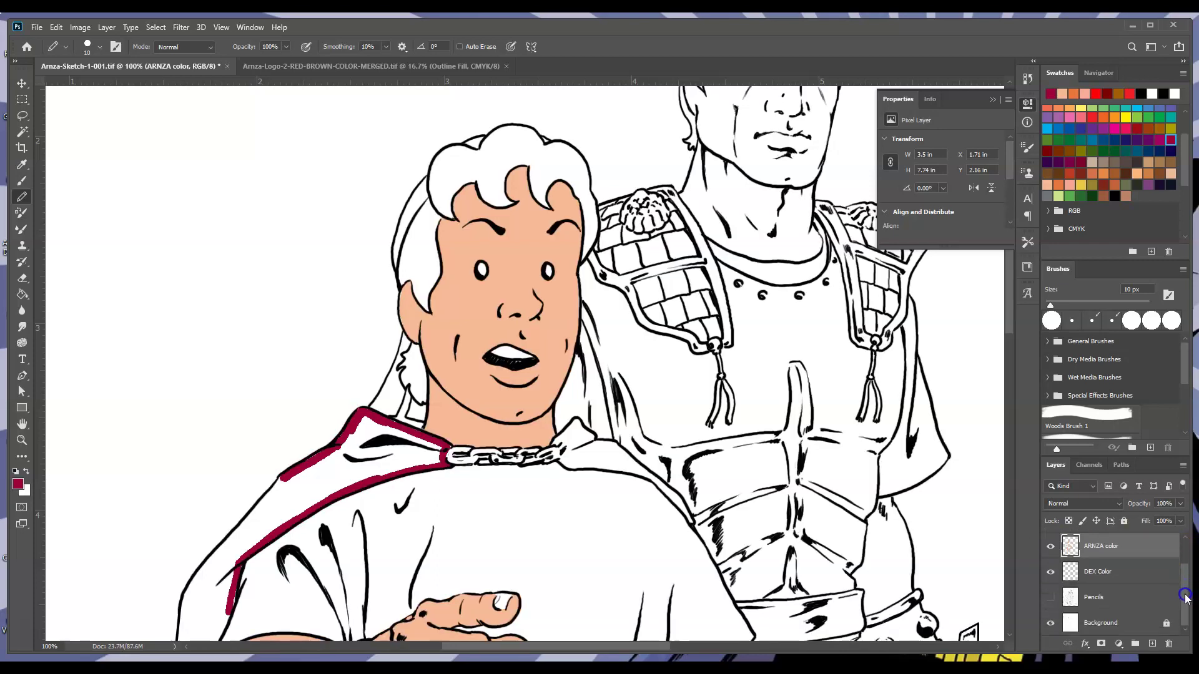
pyautogui.scroll(-5, 1009, 329)
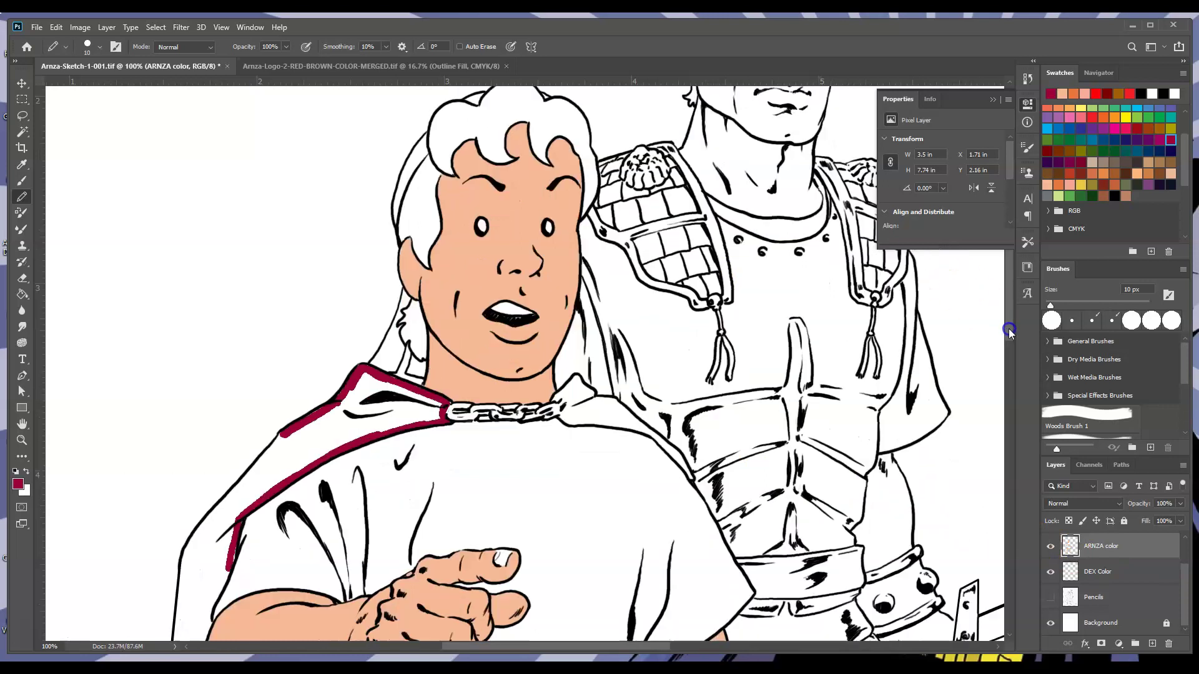
pyautogui.moveTo(281, 149)
pyautogui.mouseDown()
pyautogui.moveTo(241, 205)
pyautogui.moveTo(283, 157)
pyautogui.moveTo(235, 230)
pyautogui.mouseUp()
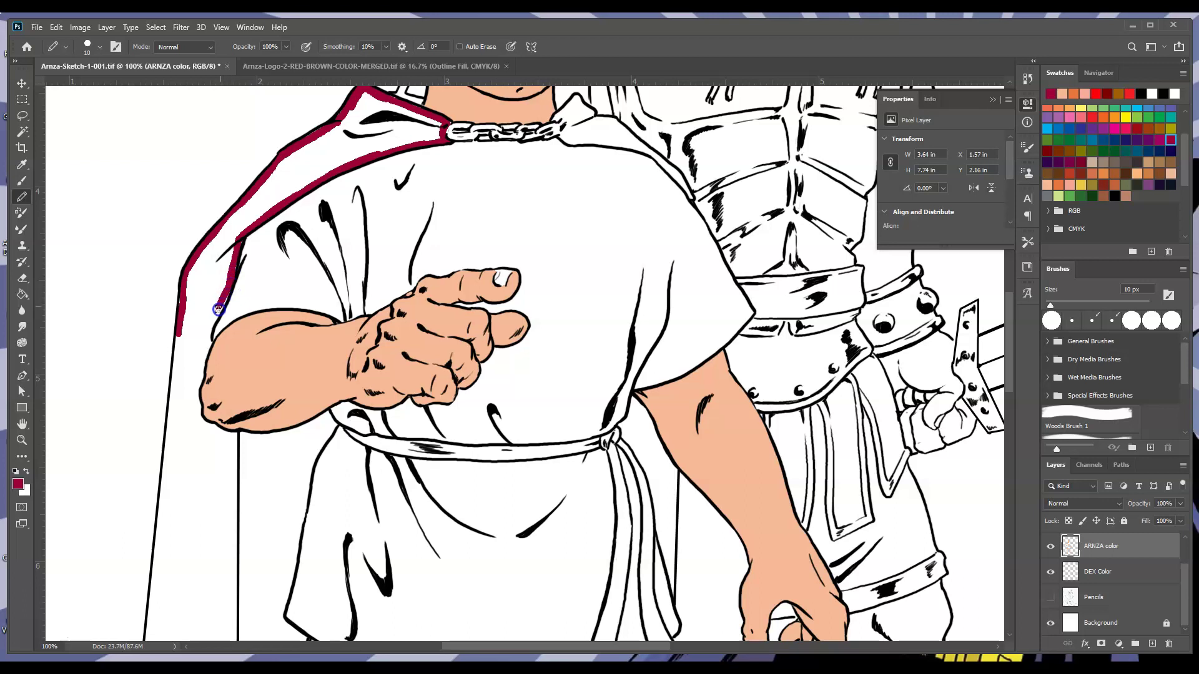
pyautogui.moveTo(209, 341); pyautogui.dragTo(206, 348)
pyautogui.moveTo(241, 422)
pyautogui.mouseDown()
pyautogui.moveTo(235, 439)
pyautogui.moveTo(267, 441)
pyautogui.moveTo(259, 433)
pyautogui.moveTo(322, 416)
pyautogui.moveTo(316, 429)
pyautogui.moveTo(336, 421)
pyautogui.moveTo(324, 443)
pyautogui.mouseUp()
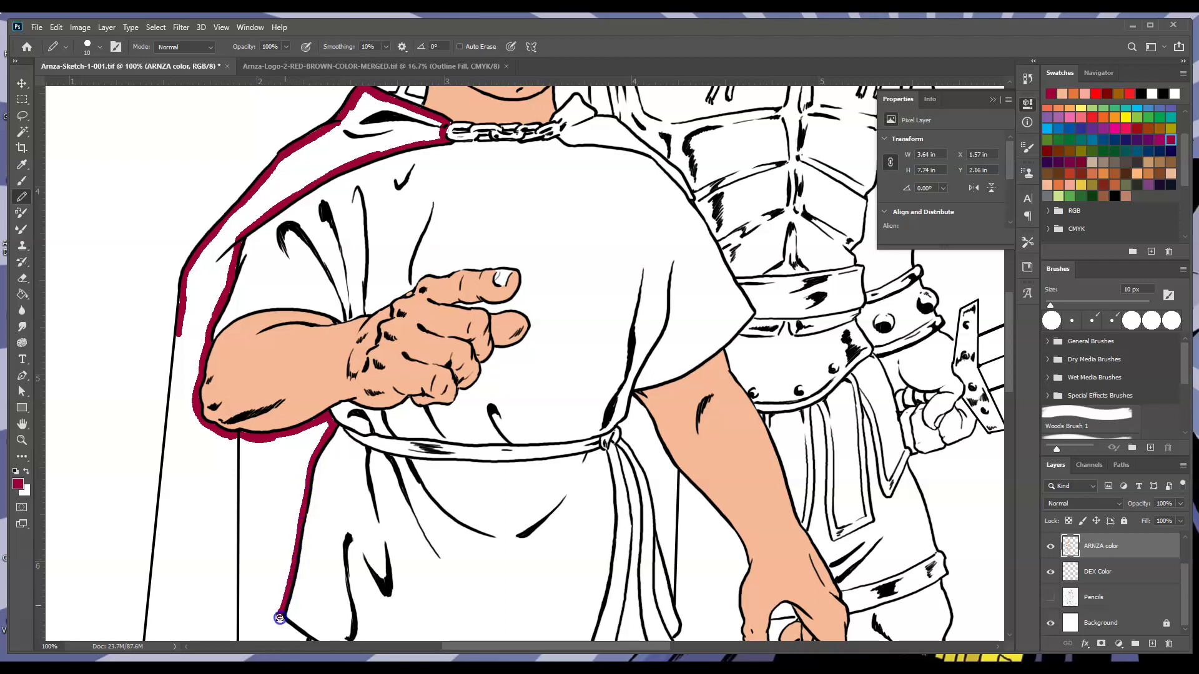
# Trace the crimson outline past the tunic's hem corner, down the thigh, along the cape's hem and around its rounded lower end.
pyautogui.moveTo(1010, 352); pyautogui.dragTo(1007, 400)
pyautogui.moveTo(281, 314)
pyautogui.mouseDown()
pyautogui.moveTo(308, 355)
pyautogui.moveTo(304, 344)
pyautogui.mouseUp()
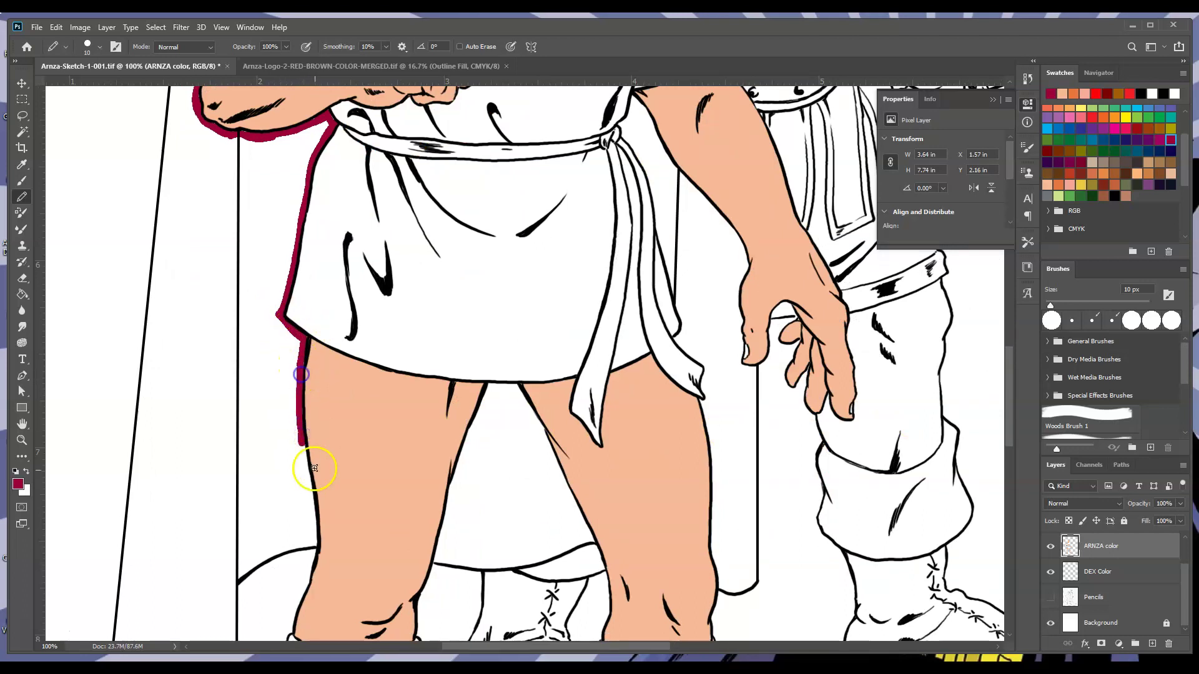
pyautogui.moveTo(294, 437); pyautogui.dragTo(314, 542)
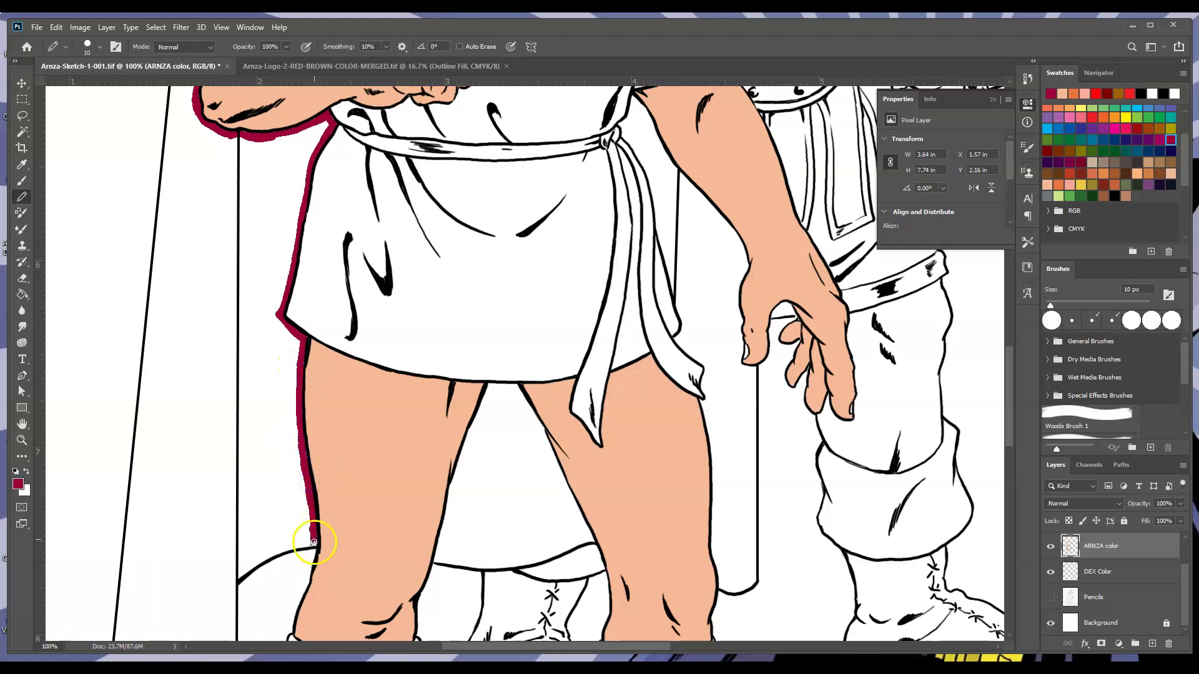
pyautogui.moveTo(233, 582); pyautogui.dragTo(262, 559)
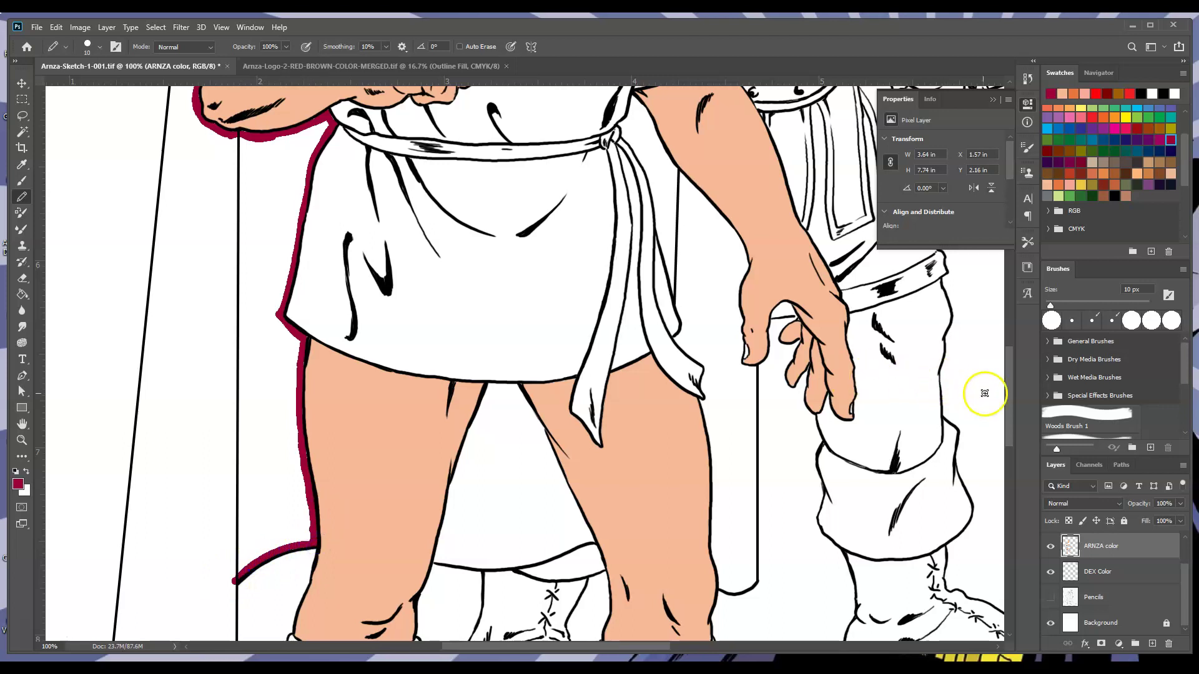
pyautogui.moveTo(1006, 407); pyautogui.dragTo(1003, 445)
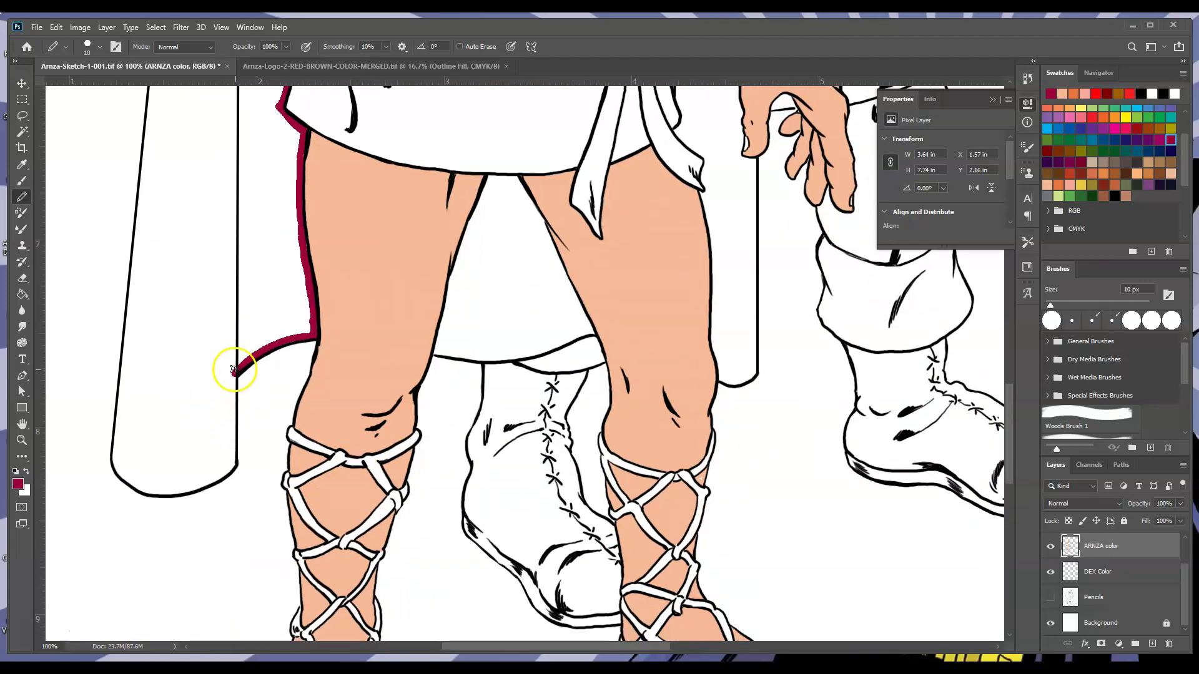
pyautogui.moveTo(233, 373); pyautogui.dragTo(234, 416)
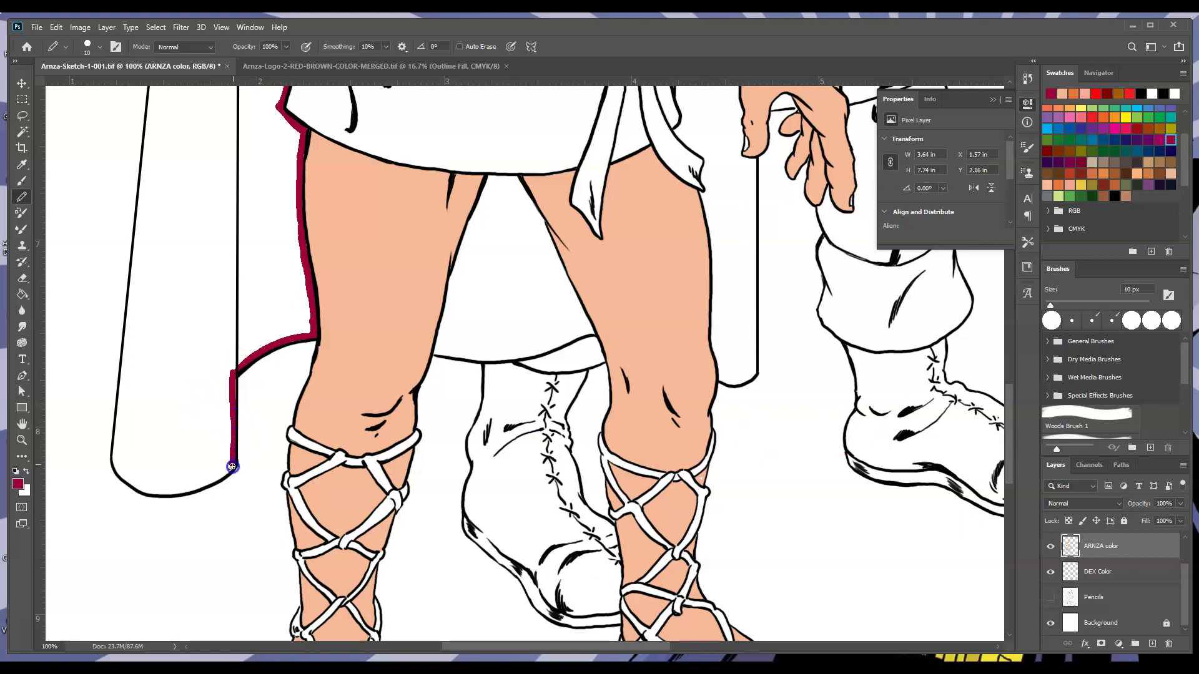
pyautogui.moveTo(148, 134)
pyautogui.mouseDown()
pyautogui.moveTo(116, 454)
pyautogui.moveTo(141, 489)
pyautogui.moveTo(164, 493)
pyautogui.moveTo(223, 476)
pyautogui.moveTo(213, 451)
pyautogui.moveTo(232, 462)
pyautogui.mouseUp()
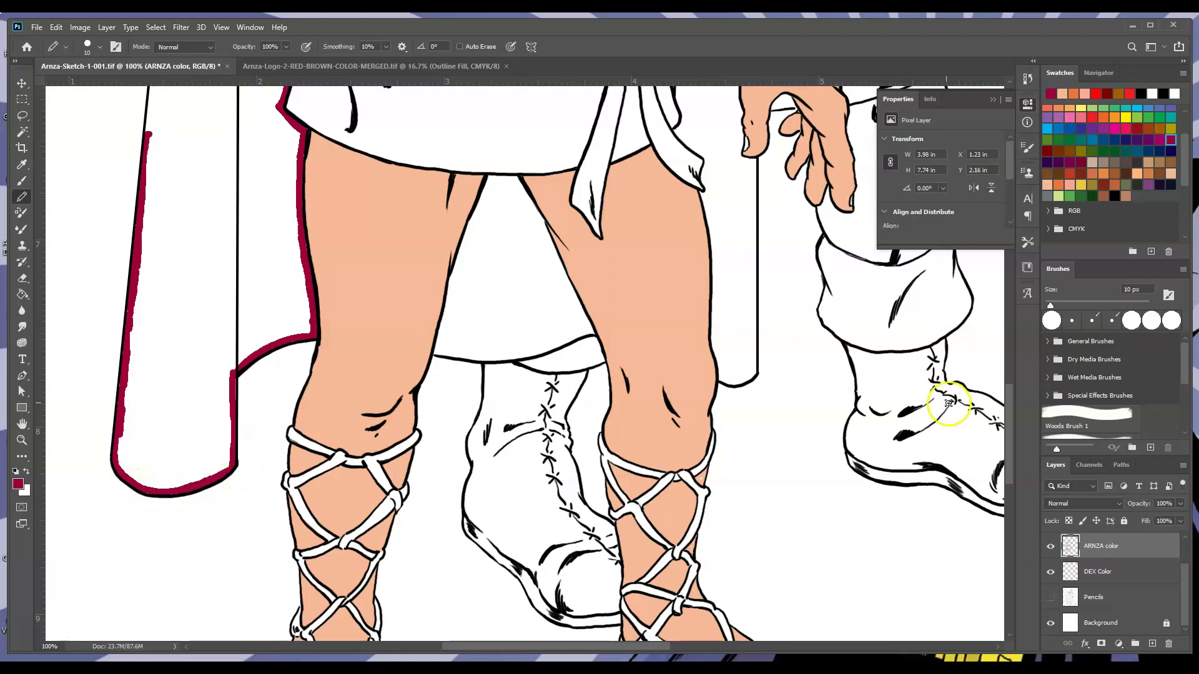
# Close the outline along the cape's outer edge beside the bent arm and fill the enclosed cape area with crimson using the Paint Bucket.
pyautogui.scroll(5, 999, 406)
pyautogui.moveTo(182, 153)
pyautogui.mouseDown()
pyautogui.moveTo(175, 125)
pyautogui.moveTo(177, 179)
pyautogui.mouseUp()
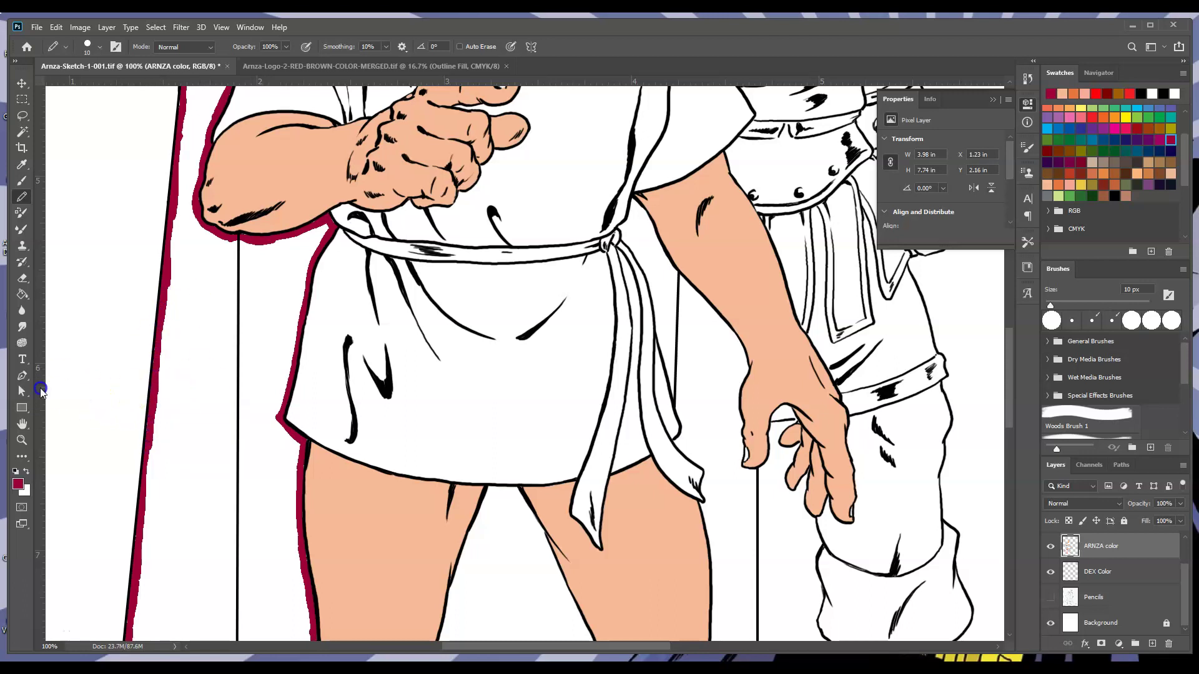
pyautogui.click(22, 294)
pyautogui.click(262, 303)
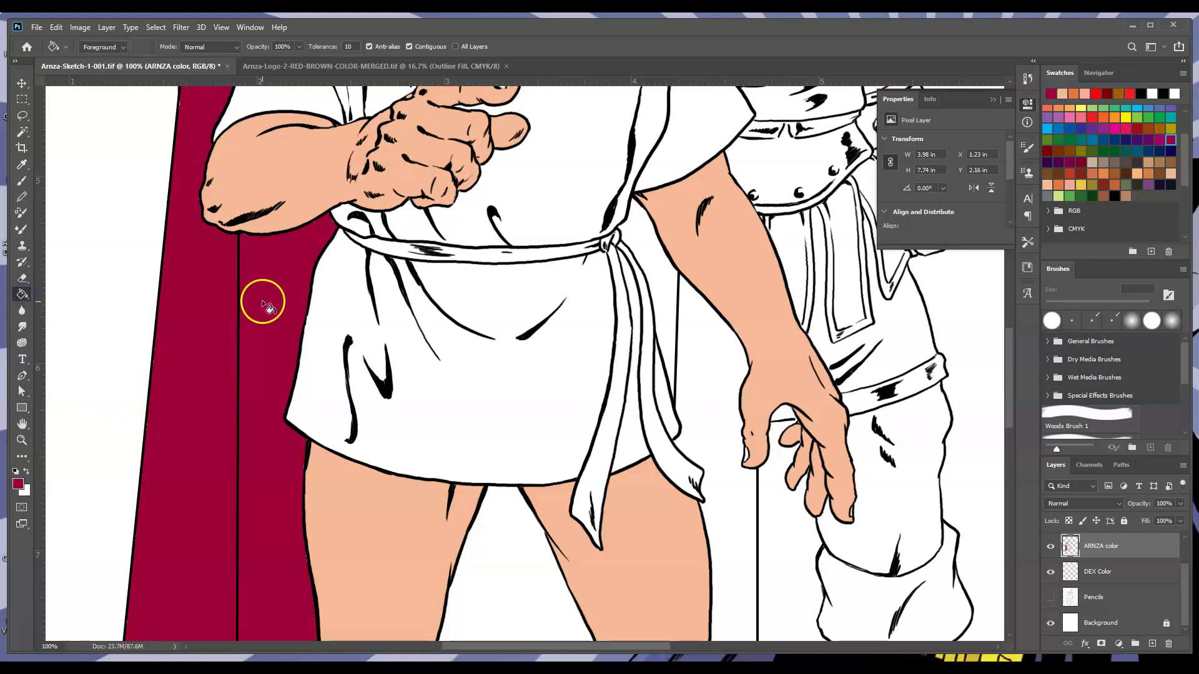
# Outline the cape's collar and shoulder section on the other side of the chain with the Pencil, fill it with crimson and touch up gaps.
pyautogui.moveTo(1008, 388); pyautogui.dragTo(868, 331)
pyautogui.click(22, 197)
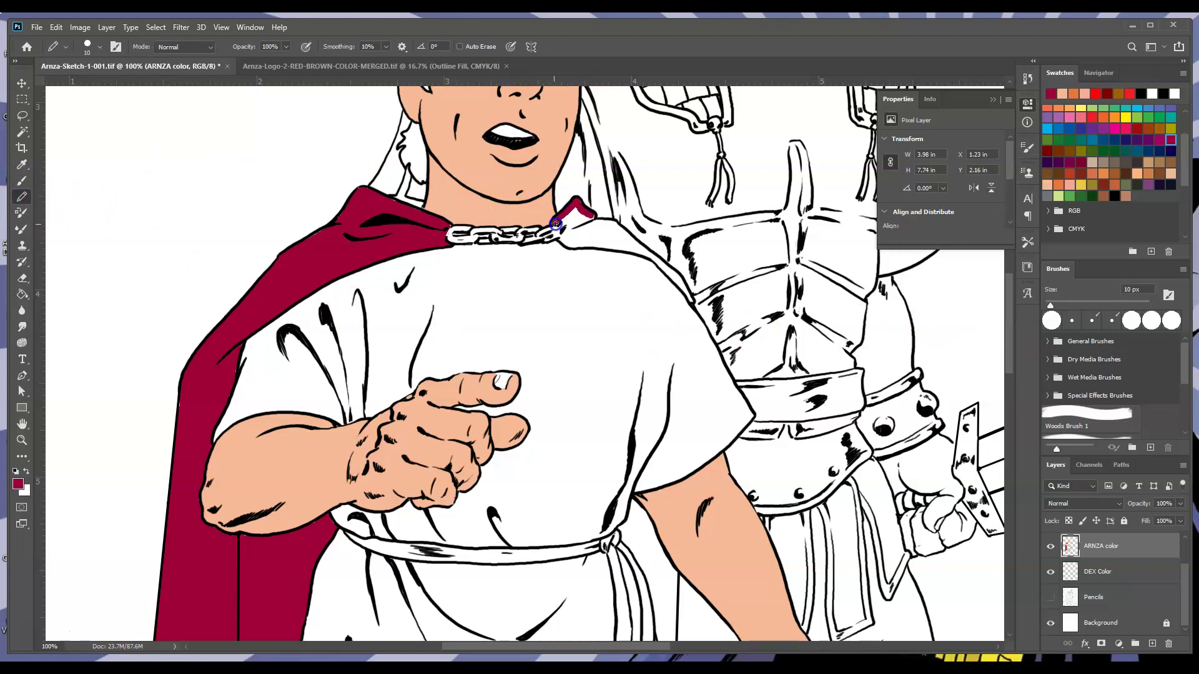
pyautogui.moveTo(563, 236)
pyautogui.mouseDown()
pyautogui.moveTo(608, 220)
pyautogui.moveTo(685, 288)
pyautogui.mouseUp()
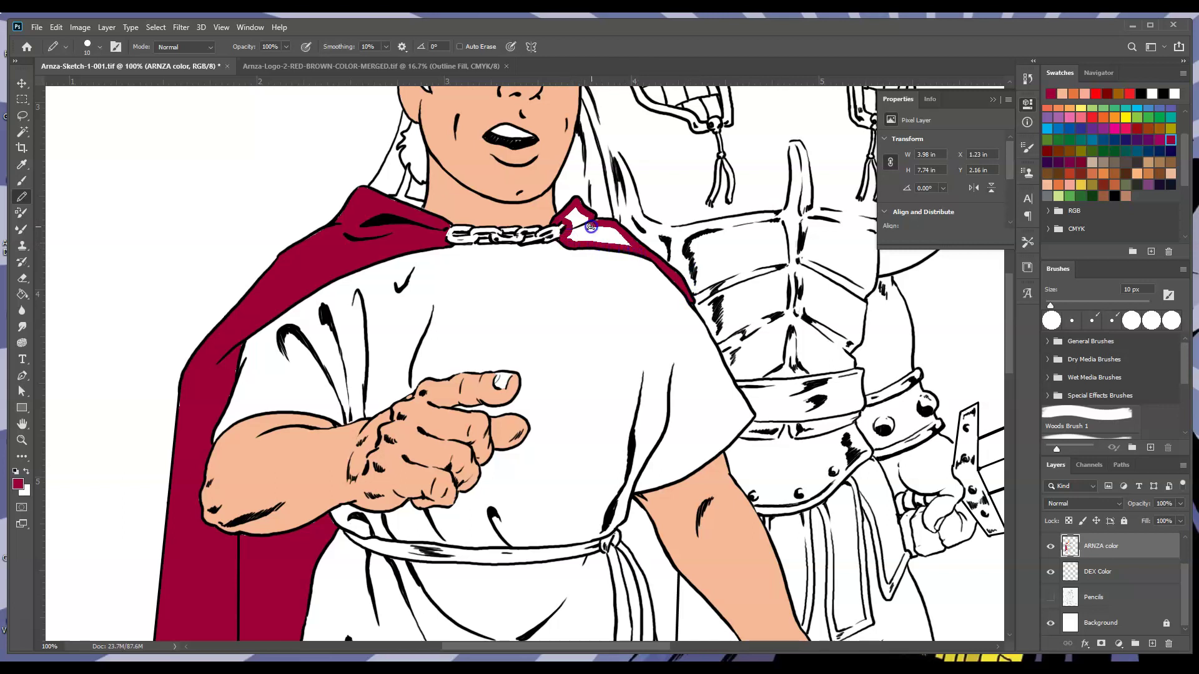
pyautogui.click(21, 294)
pyautogui.click(596, 233)
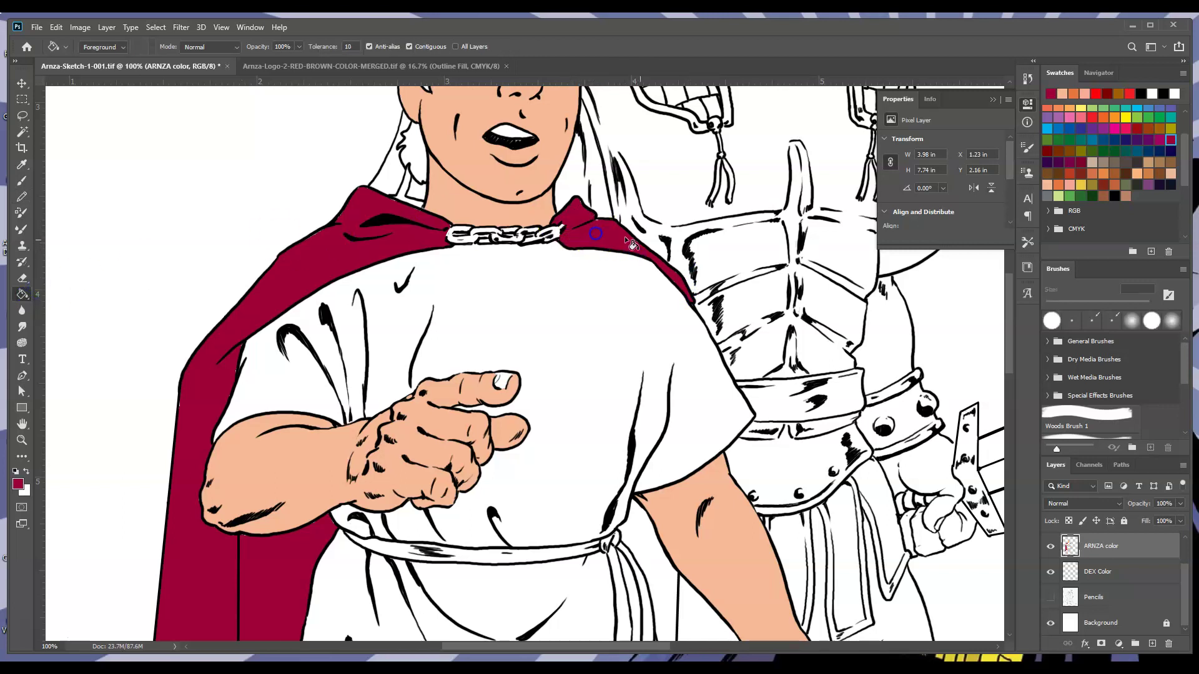
pyautogui.click(22, 196)
pyautogui.moveTo(571, 210); pyautogui.dragTo(633, 246)
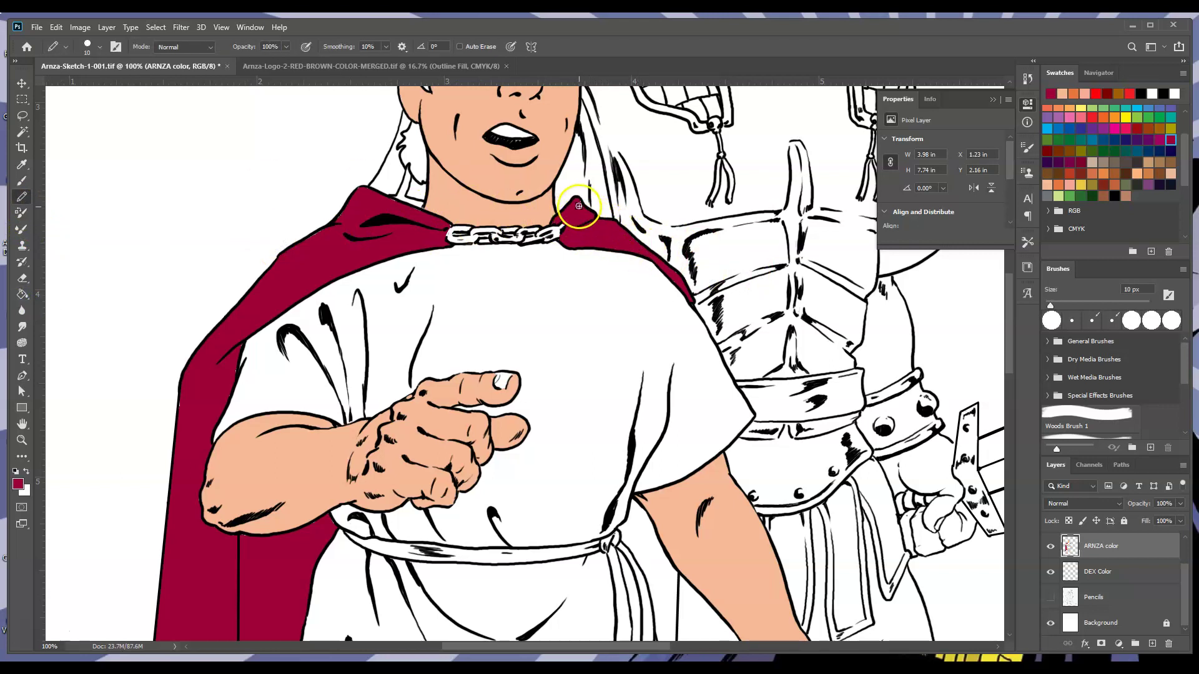
# Trace crimson pencil edges around the cape area between the belt's hanging sash and the lowered arm, down to the hand.
pyautogui.moveTo(1010, 334); pyautogui.dragTo(1011, 365)
pyautogui.scroll(-3, 974, 363)
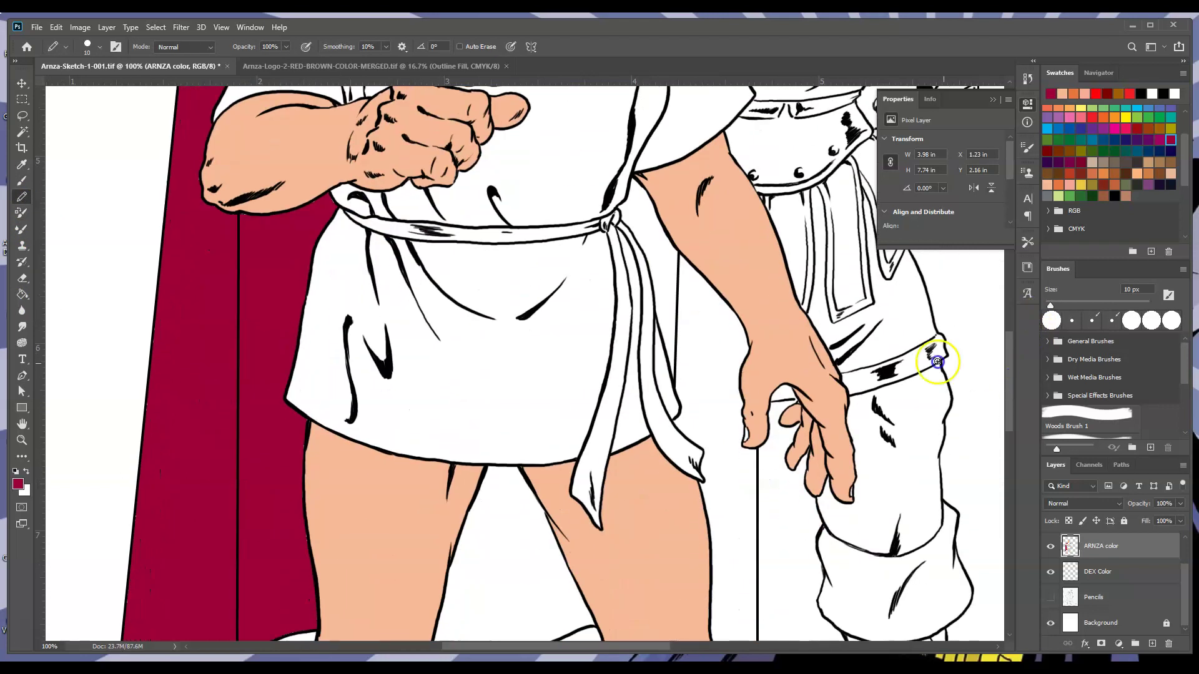
pyautogui.moveTo(623, 208)
pyautogui.mouseDown()
pyautogui.moveTo(626, 218)
pyautogui.moveTo(634, 188)
pyautogui.moveTo(673, 254)
pyautogui.mouseUp()
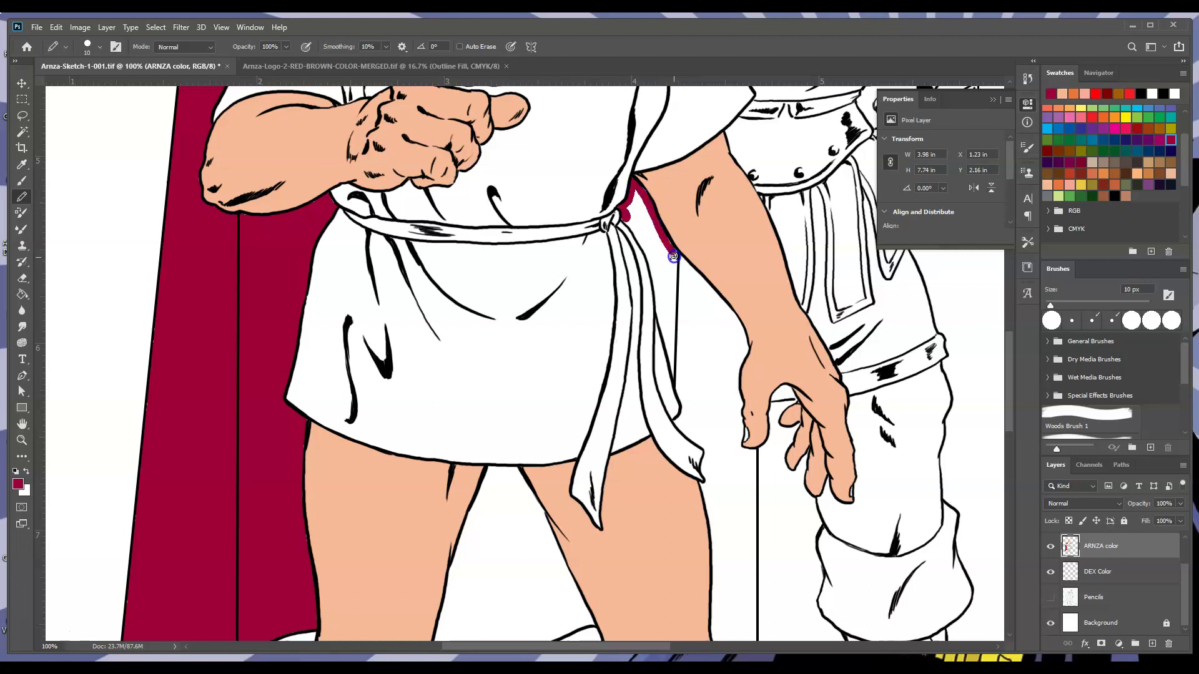
pyautogui.moveTo(670, 252); pyautogui.dragTo(731, 319)
pyautogui.moveTo(745, 347); pyautogui.dragTo(738, 449)
pyautogui.moveTo(629, 223); pyautogui.dragTo(657, 297)
pyautogui.moveTo(666, 347); pyautogui.dragTo(680, 385)
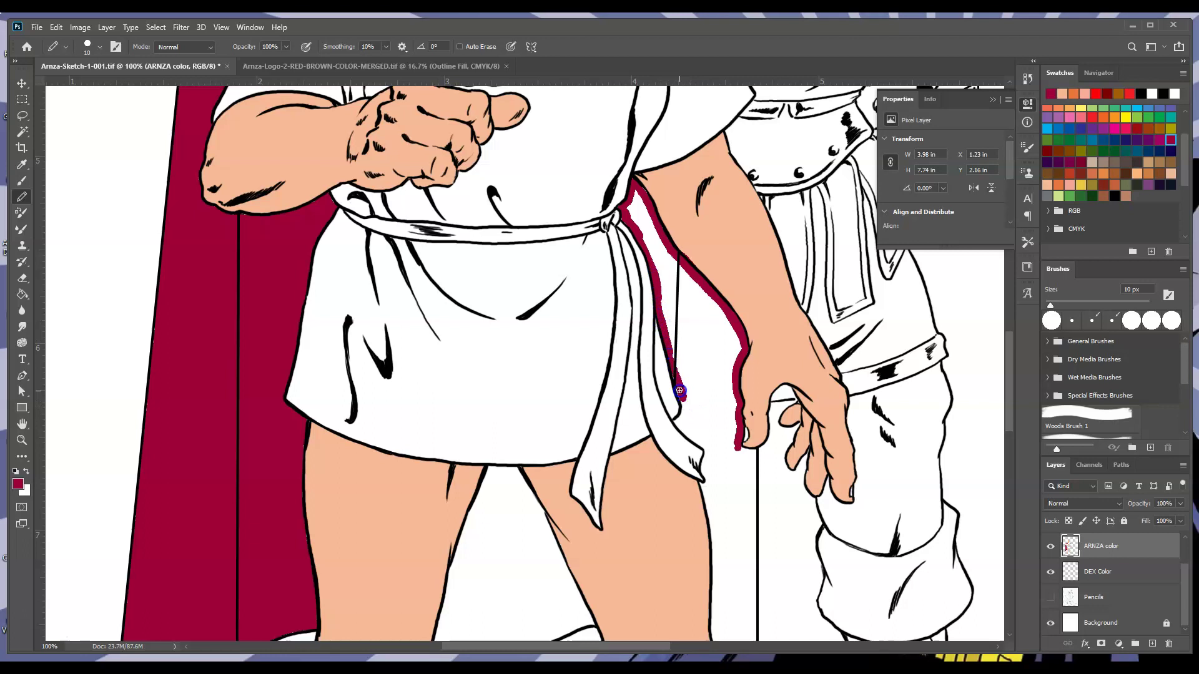
pyautogui.moveTo(686, 414)
pyautogui.mouseDown()
pyautogui.moveTo(727, 437)
pyautogui.moveTo(698, 454)
pyautogui.moveTo(694, 438)
pyautogui.moveTo(702, 504)
pyautogui.moveTo(686, 440)
pyautogui.moveTo(708, 439)
pyautogui.moveTo(712, 453)
pyautogui.moveTo(708, 489)
pyautogui.moveTo(679, 424)
pyautogui.moveTo(707, 538)
pyautogui.moveTo(694, 453)
pyautogui.moveTo(670, 419)
pyautogui.moveTo(755, 459)
pyautogui.mouseUp()
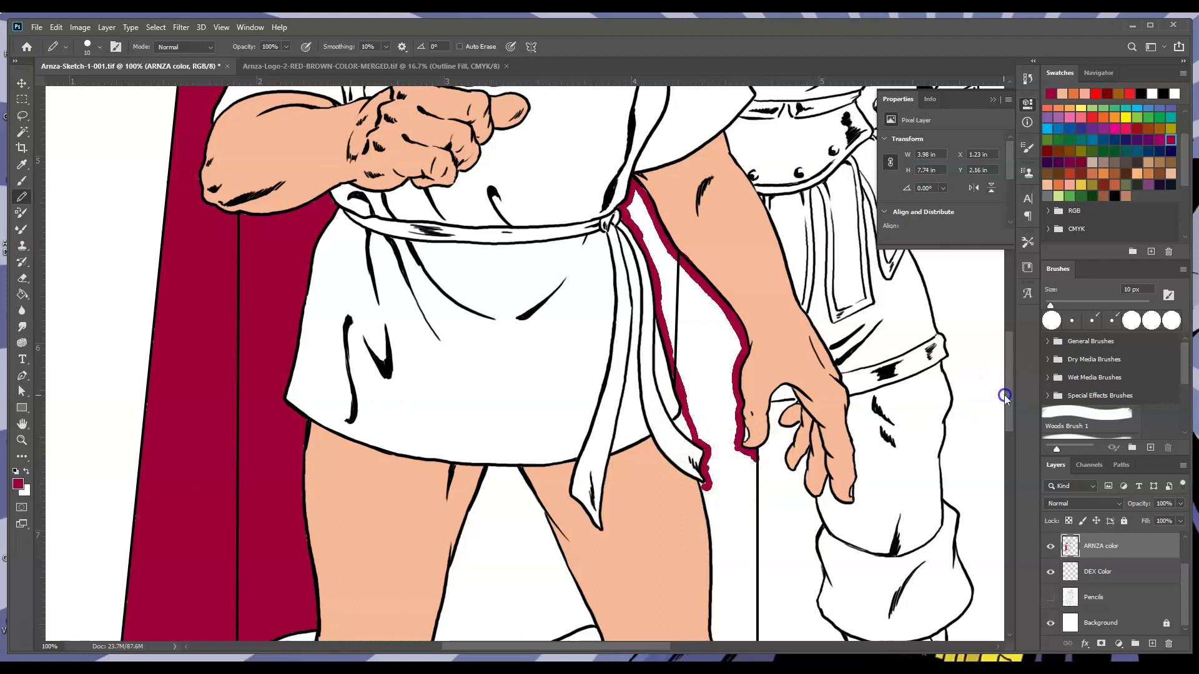
# Close the outline of the cape strip below the lowered hand, along its outer edge, its hem and the outside of the leg.
pyautogui.moveTo(1007, 396); pyautogui.dragTo(1008, 426)
pyautogui.moveTo(748, 289); pyautogui.dragTo(754, 399)
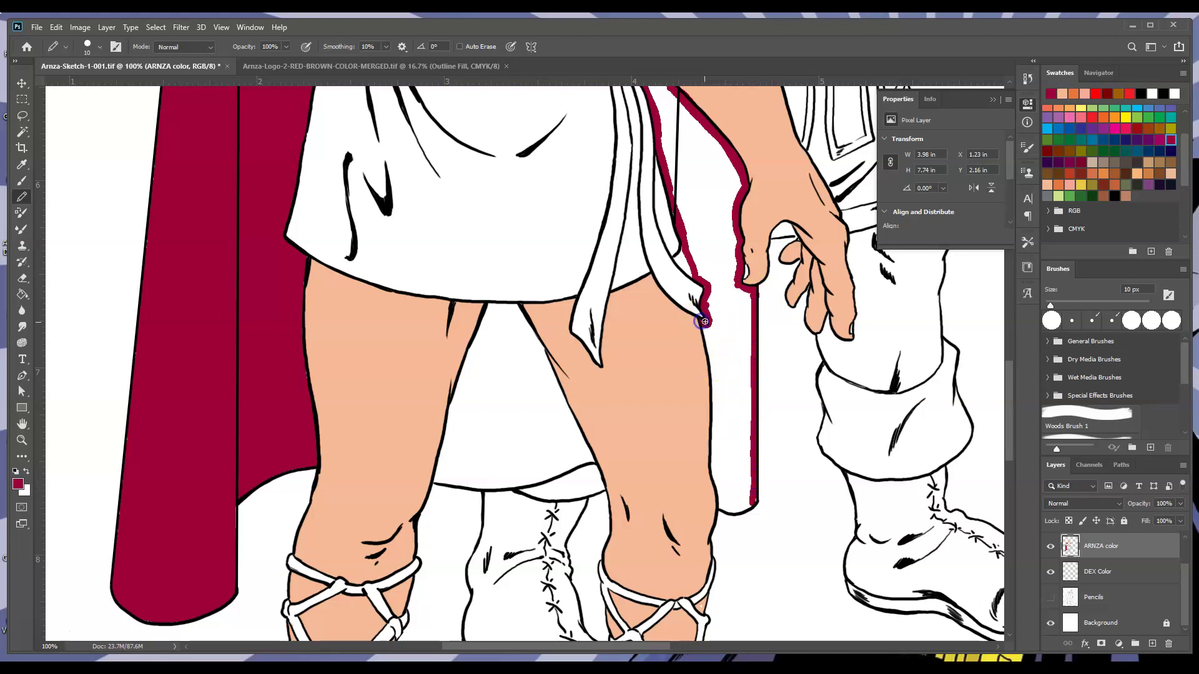
pyautogui.moveTo(713, 368); pyautogui.dragTo(717, 398)
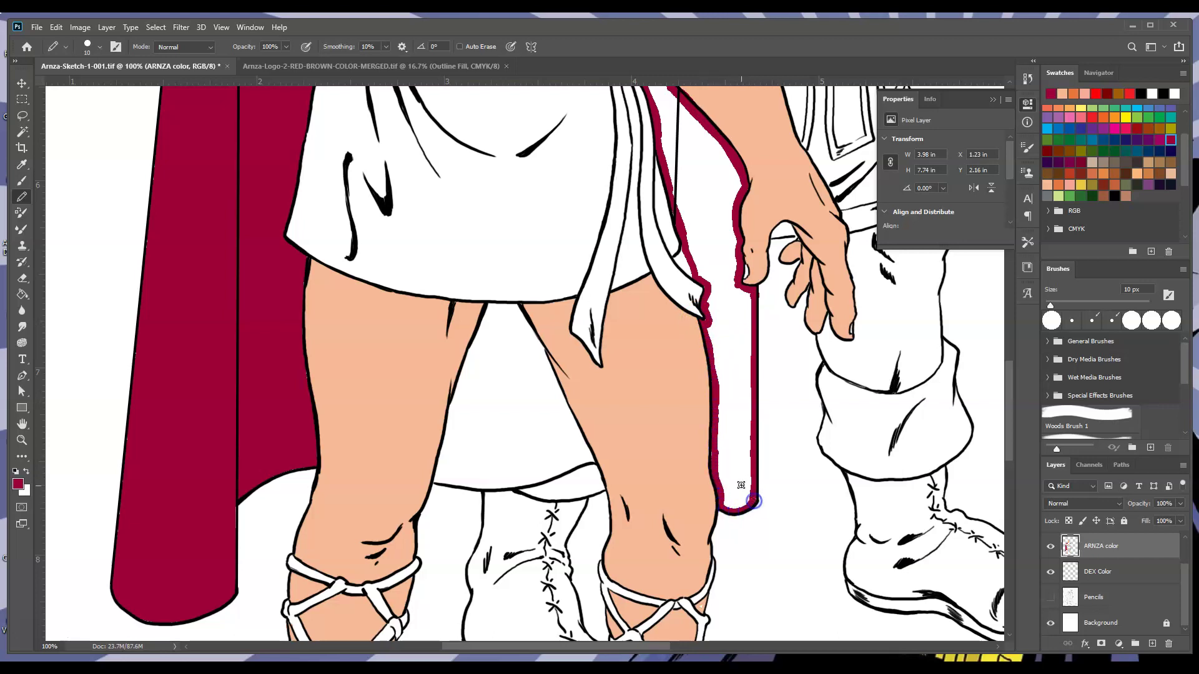
# Outline the cape section visible between the legs in crimson, along both inner thighs, the tunic's hem and the cape's bottom edge.
pyautogui.moveTo(489, 306); pyautogui.dragTo(472, 357)
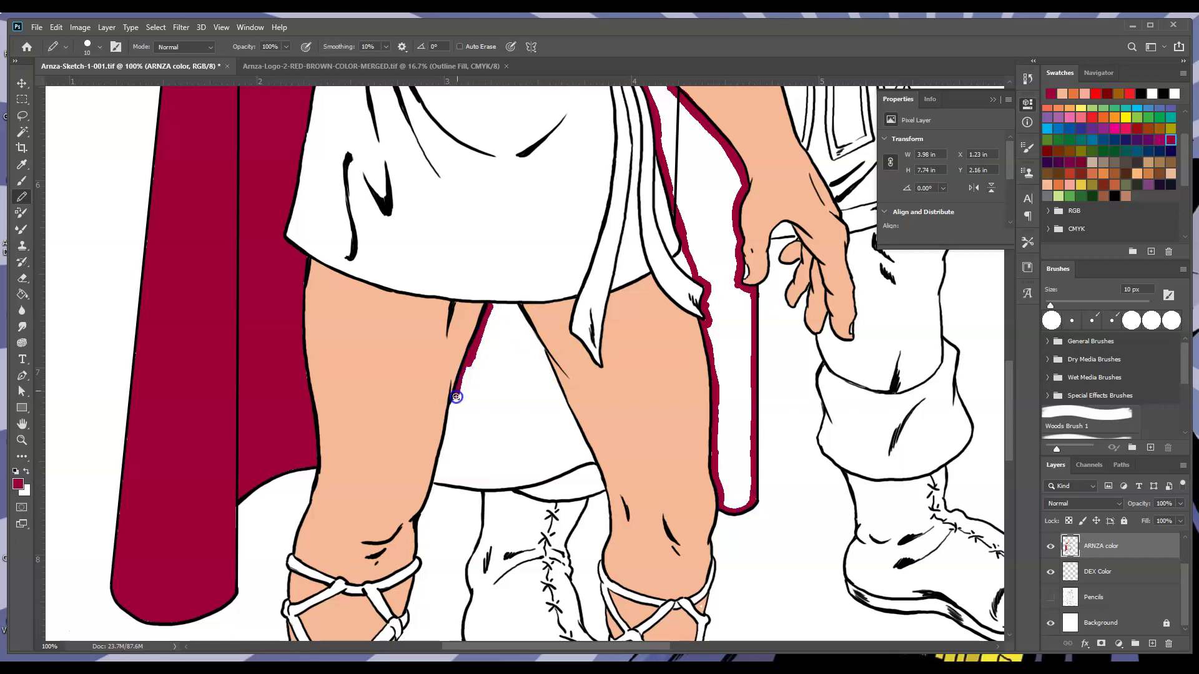
pyautogui.moveTo(447, 440); pyautogui.dragTo(441, 469)
pyautogui.moveTo(518, 309)
pyautogui.mouseDown()
pyautogui.moveTo(590, 457)
pyautogui.moveTo(586, 425)
pyautogui.mouseUp()
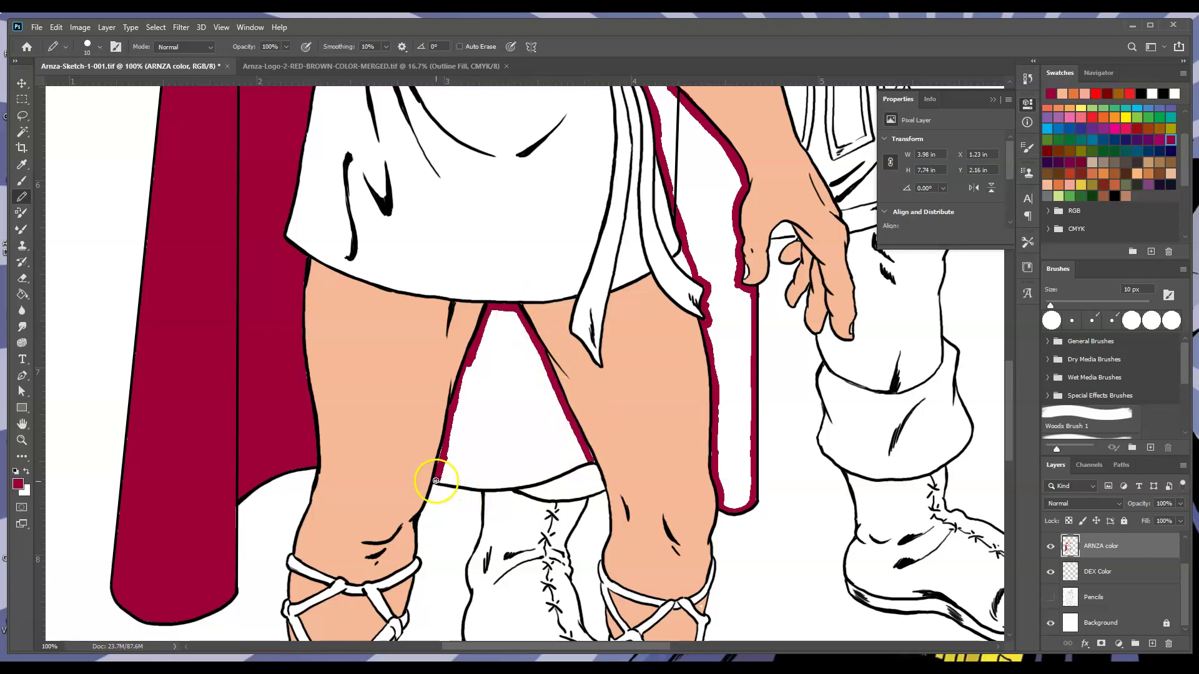
pyautogui.moveTo(479, 486); pyautogui.dragTo(596, 460)
# Fill the outlined cape areas between the legs and beside the lowered arm with crimson using the Paint Bucket.
pyautogui.click(22, 294)
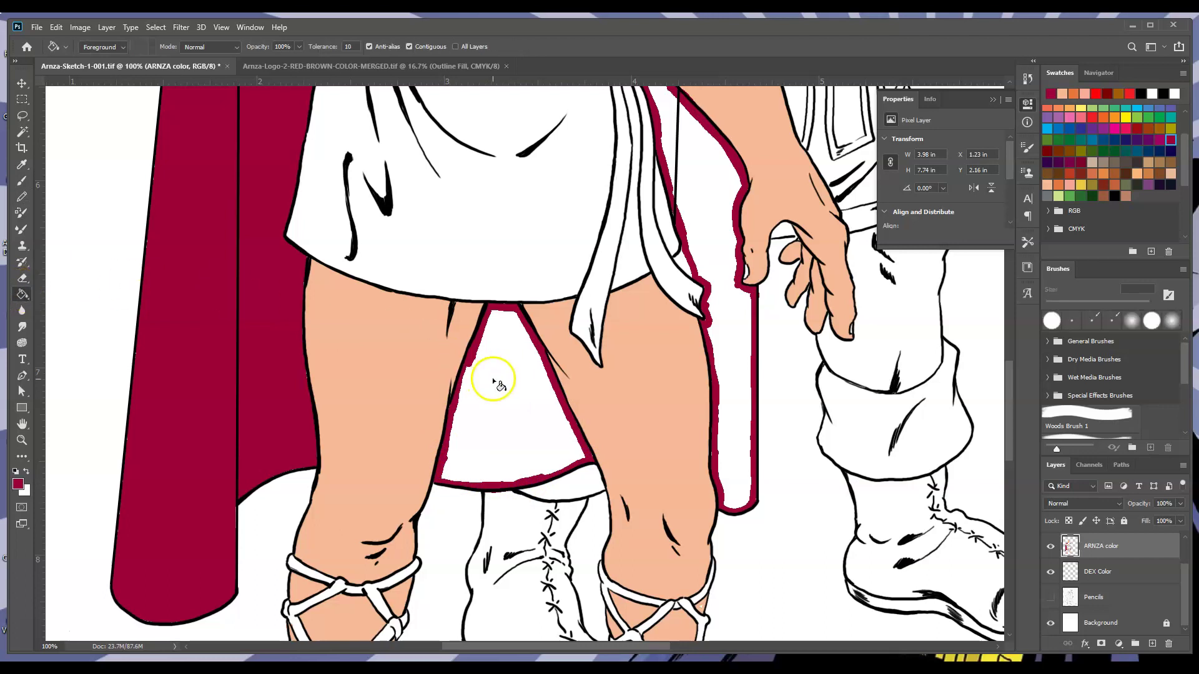
pyautogui.click(493, 382)
pyautogui.click(737, 368)
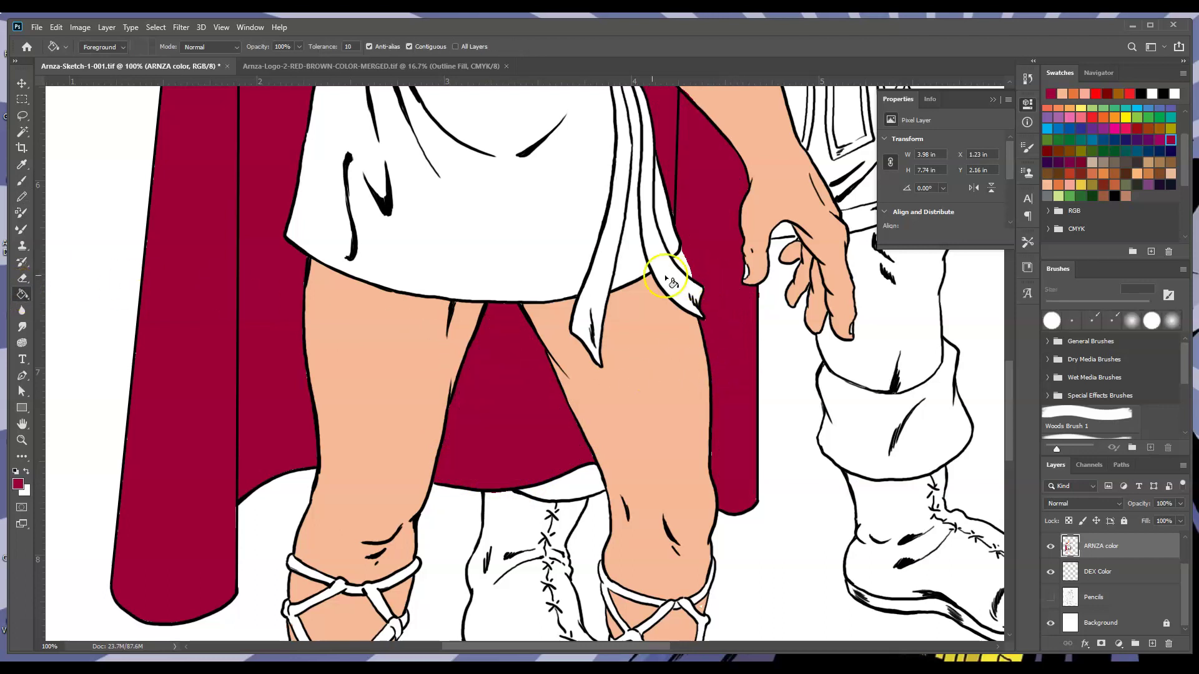
# Draw a crimson rectangle swatch about 81 by 71 px with a 3 px black stroke directly below the ARZA FLESH swatch.
pyautogui.hotkey('ctrl', '-')
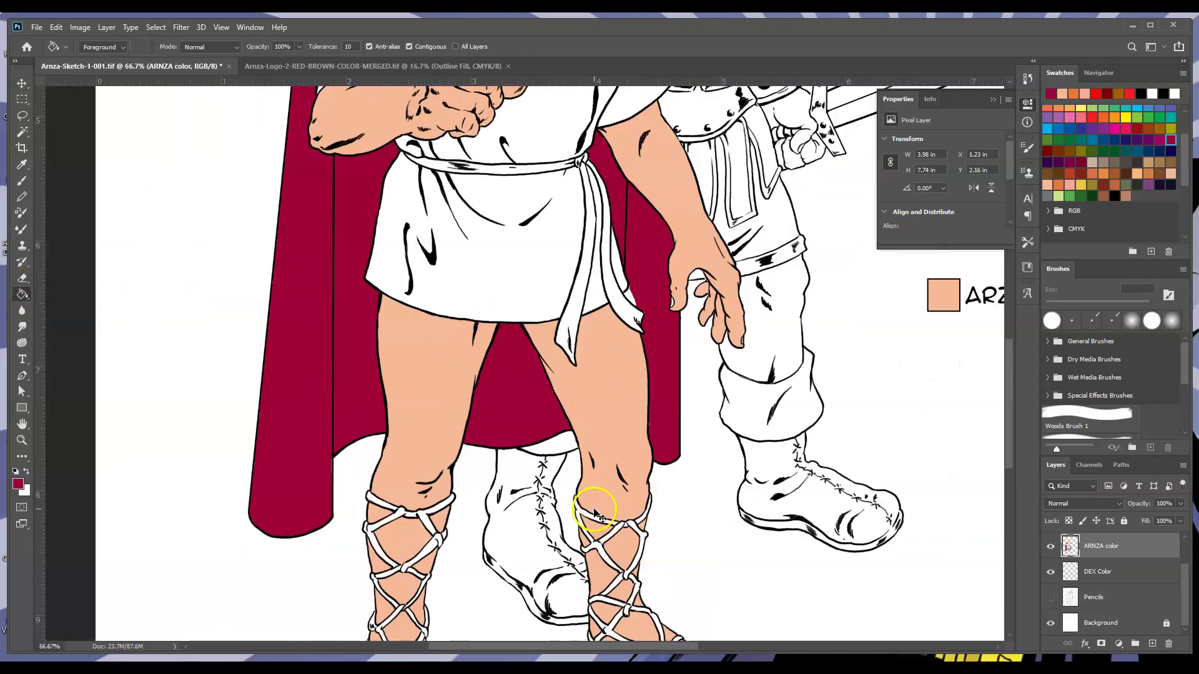
pyautogui.hotkey('ctrl', '-')
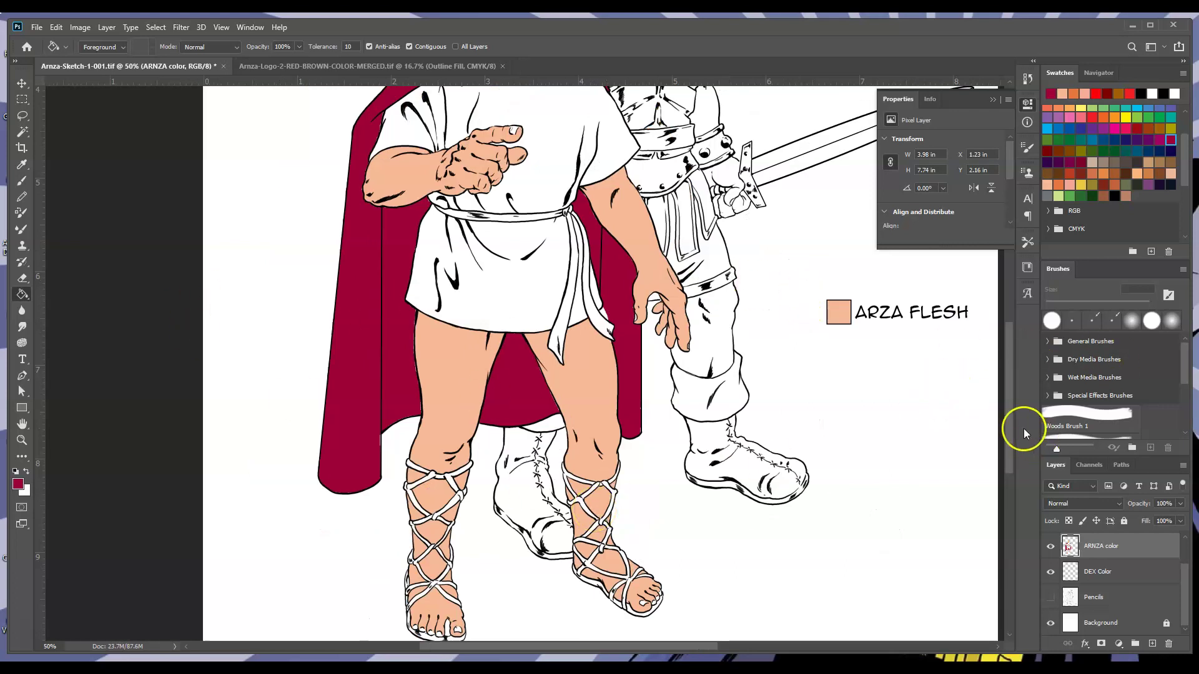
pyautogui.moveTo(1006, 443); pyautogui.dragTo(1015, 422)
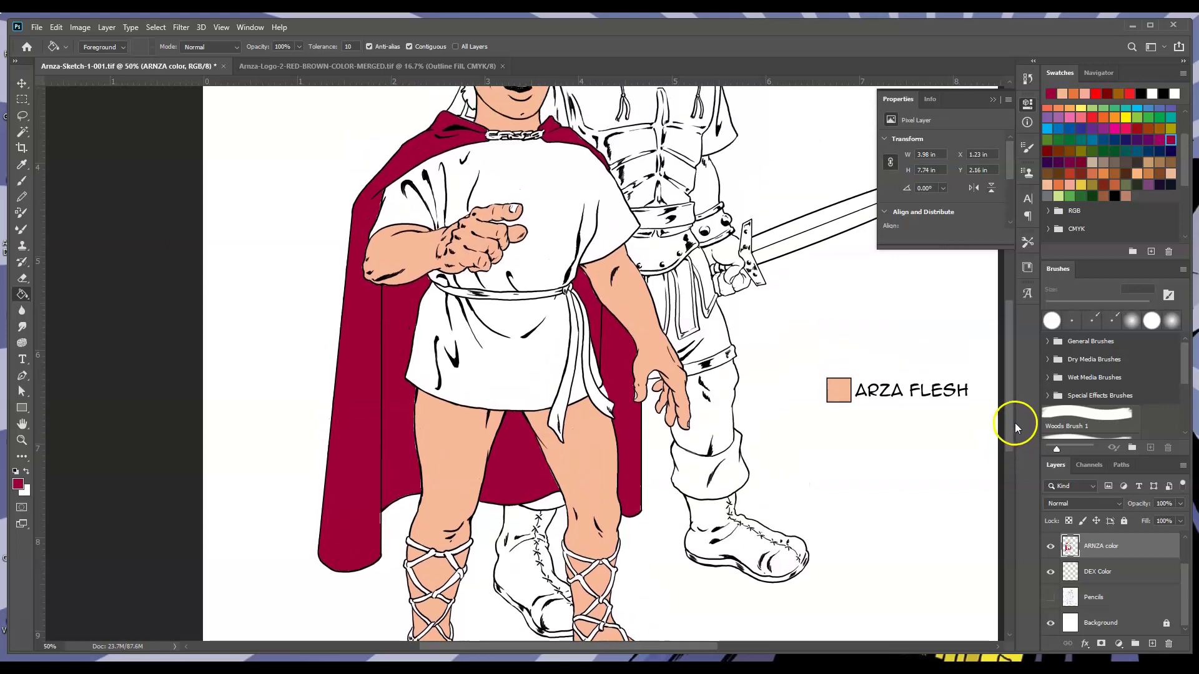
pyautogui.click(28, 406)
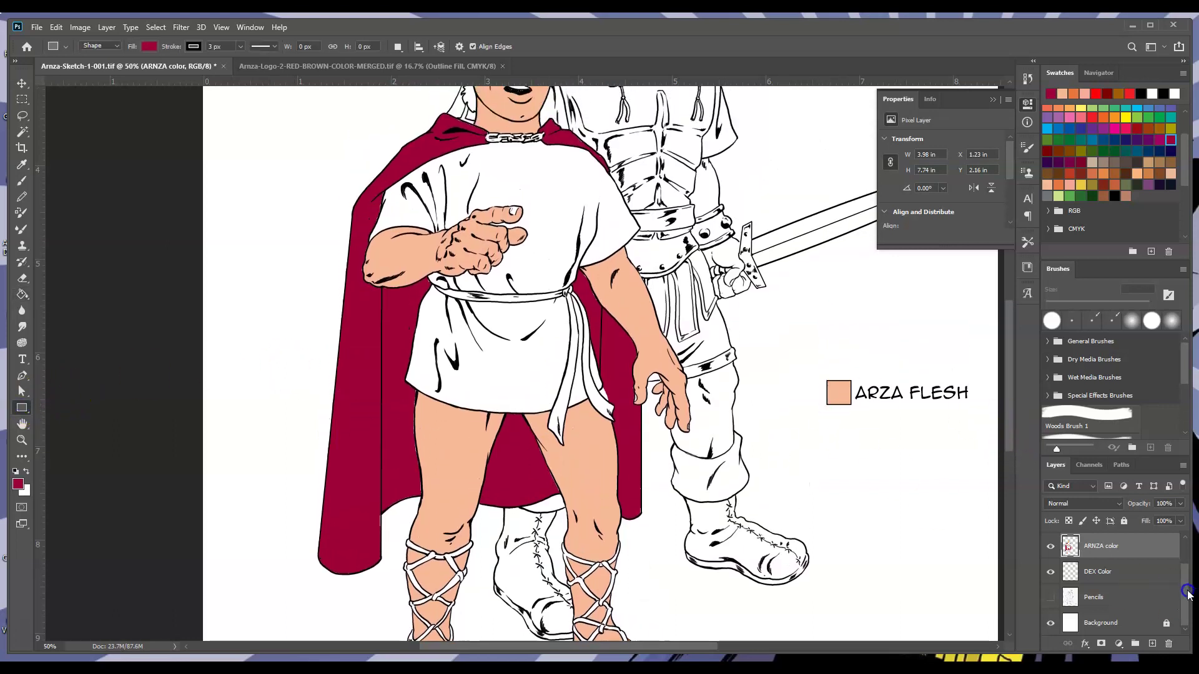
pyautogui.moveTo(1186, 595); pyautogui.dragTo(1187, 568)
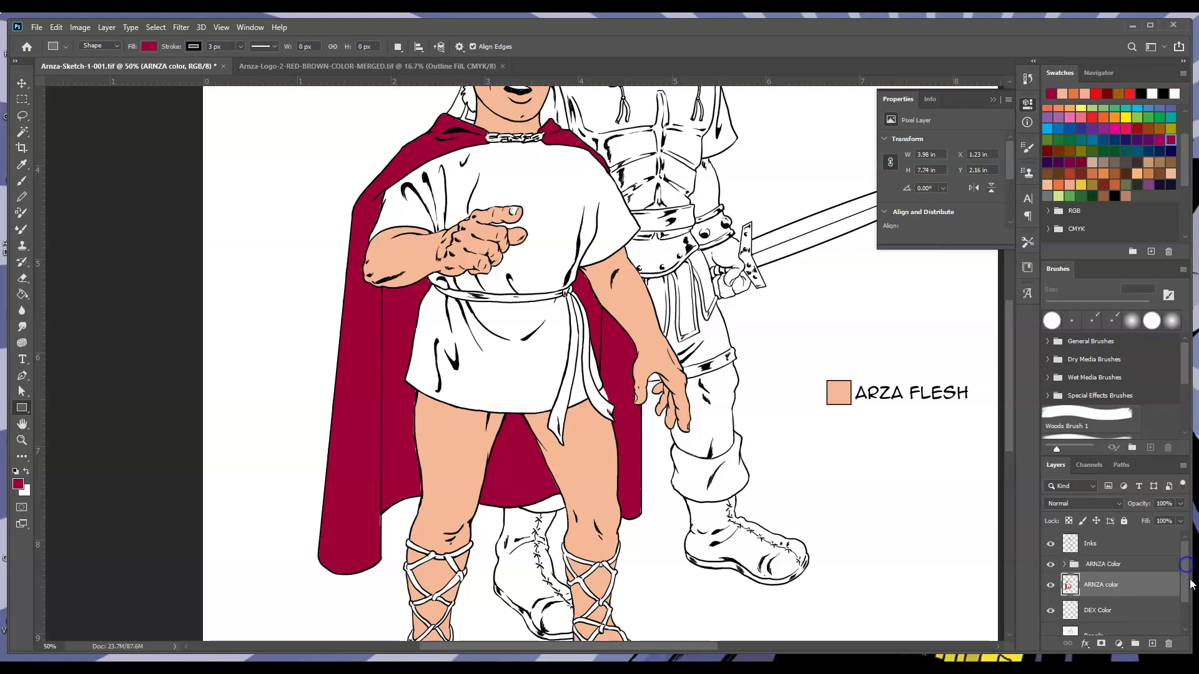
pyautogui.moveTo(826, 411); pyautogui.dragTo(850, 431)
# Free-transform the crimson swatch to about 85 by 75 px, align it under the flesh swatch and apply the transformation.
pyautogui.click(56, 27)
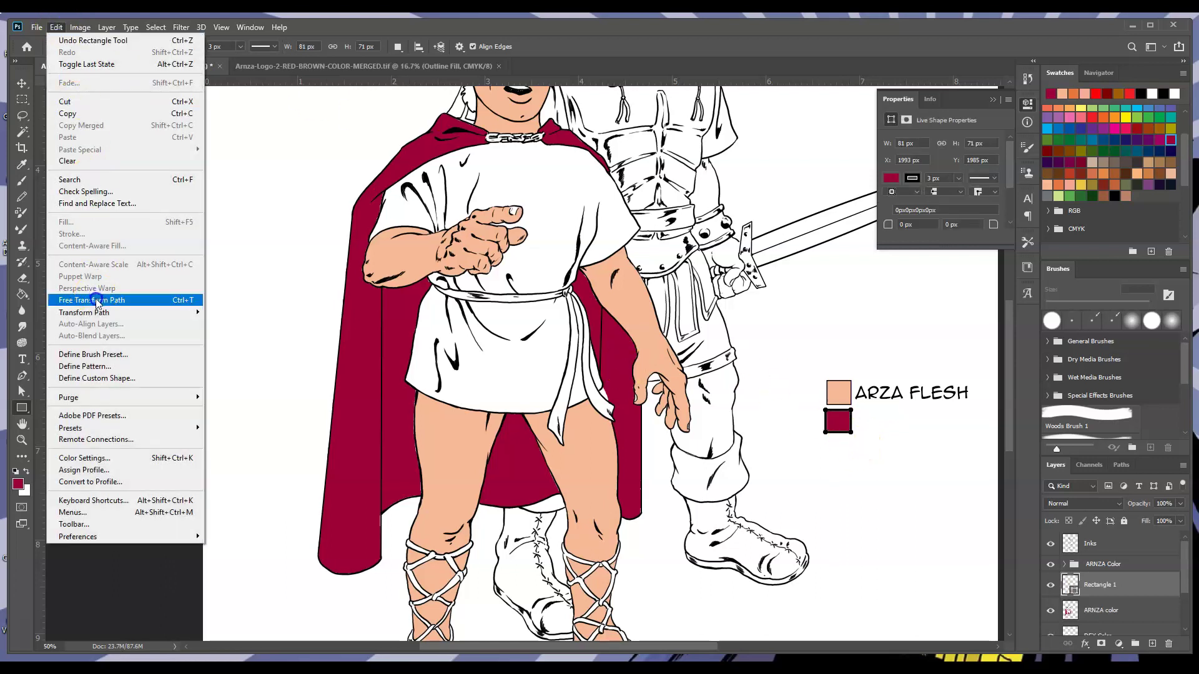
pyautogui.click(97, 301)
pyautogui.moveTo(854, 447); pyautogui.dragTo(829, 438)
pyautogui.moveTo(843, 429)
pyautogui.mouseDown()
pyautogui.moveTo(842, 439)
pyautogui.moveTo(826, 436)
pyautogui.mouseUp()
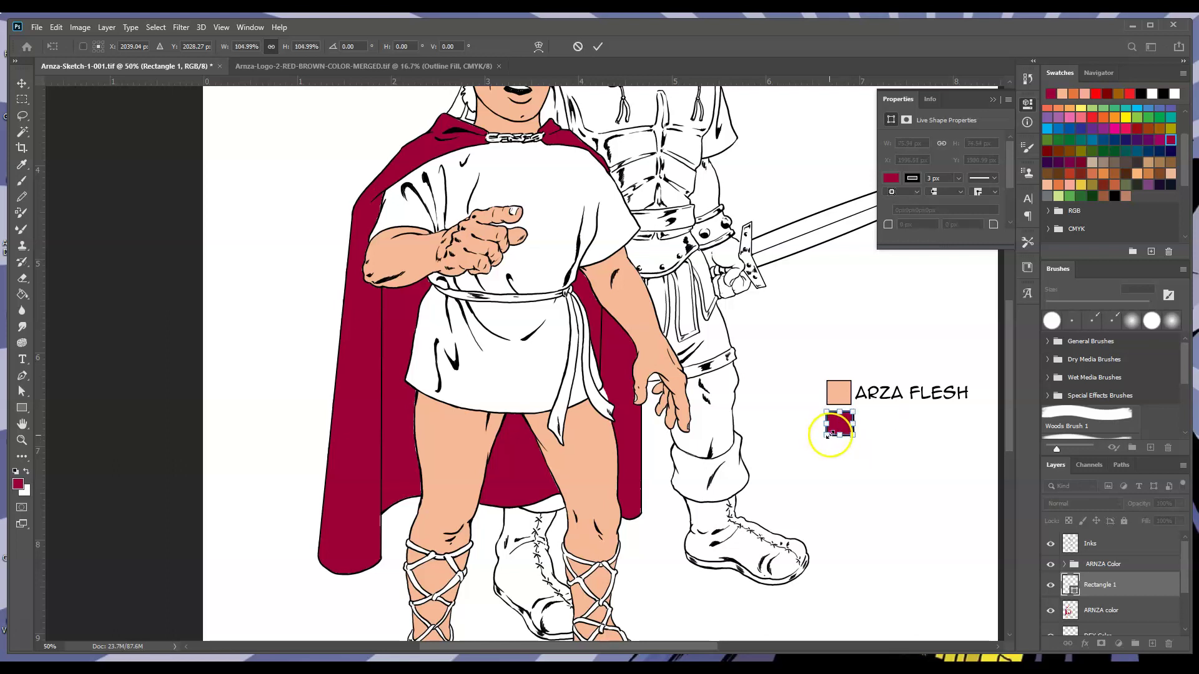
pyautogui.click(23, 102)
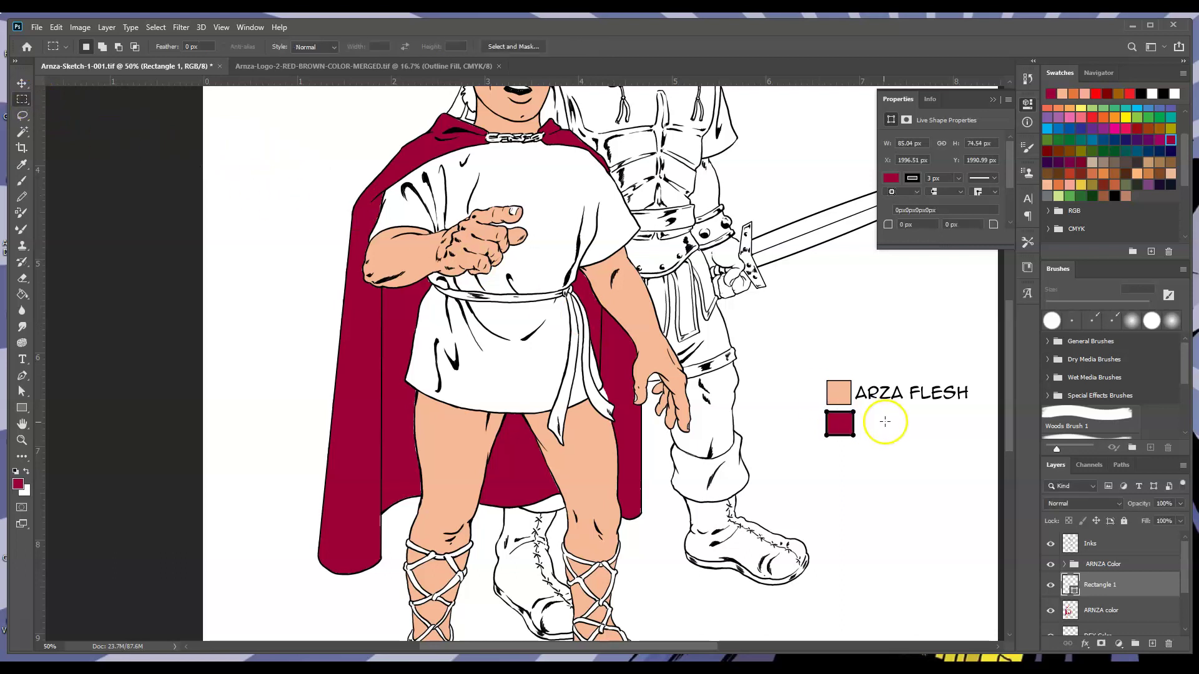
# Rename the crimson swatch's shape layer as ARnZA Cloak.
pyautogui.click(25, 86)
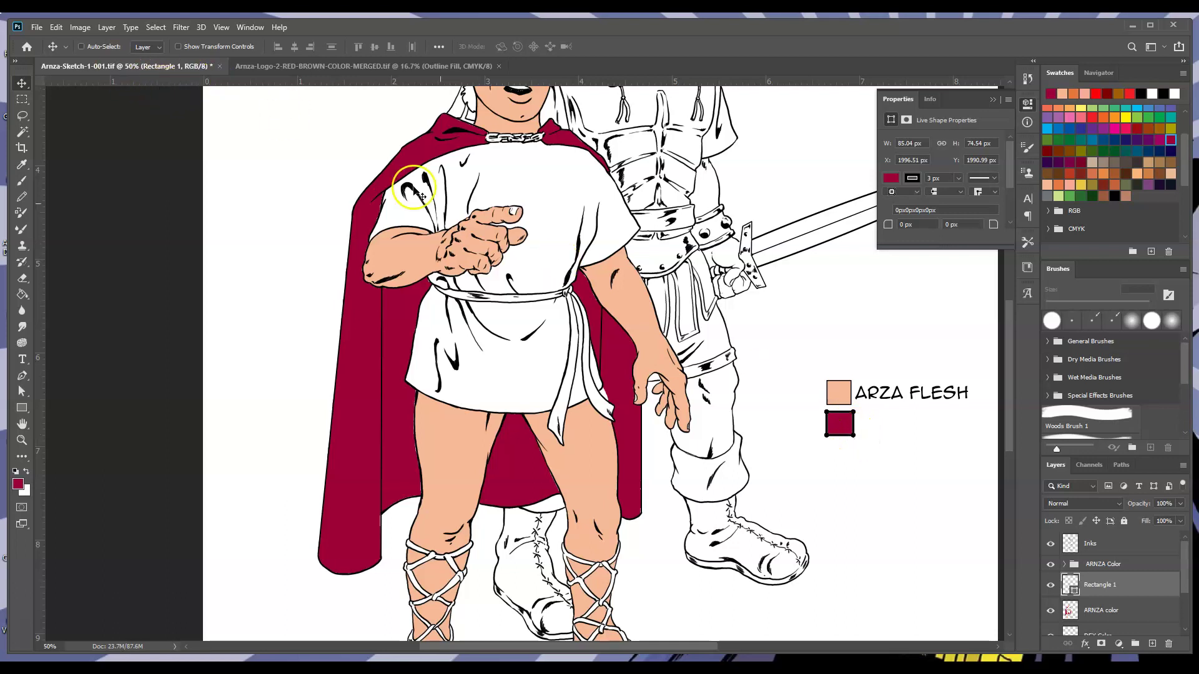
pyautogui.click(21, 98)
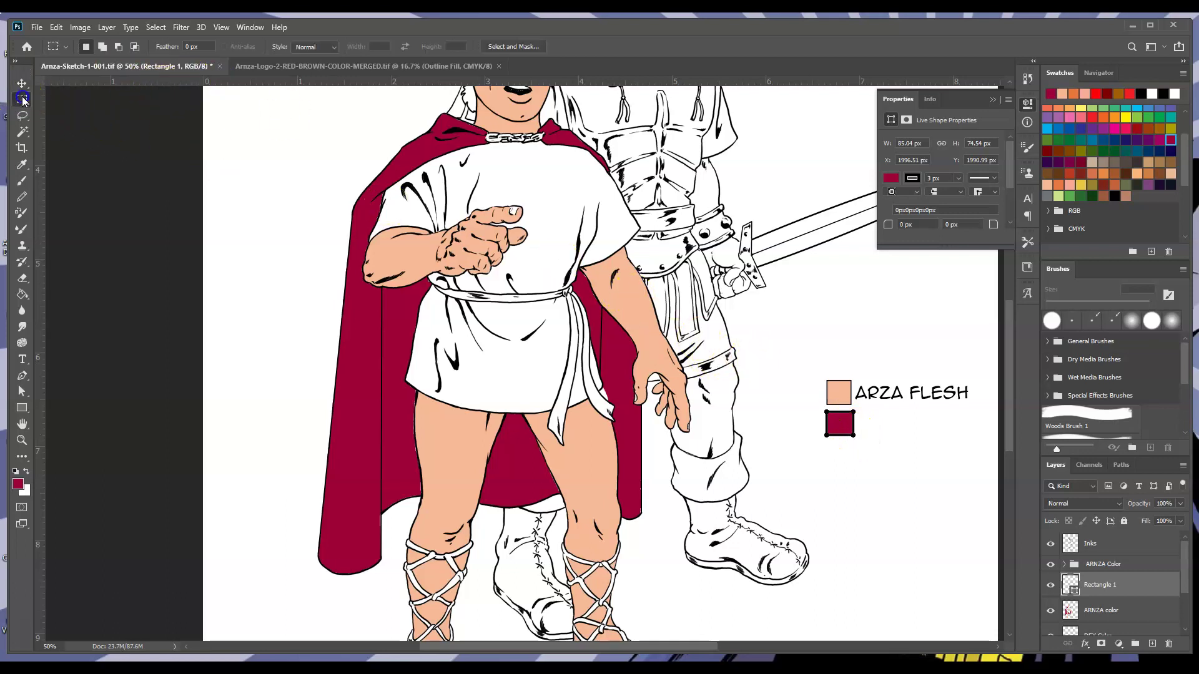
pyautogui.doubleClick(1103, 586)
pyautogui.click(1138, 579)
pyautogui.click(1143, 582)
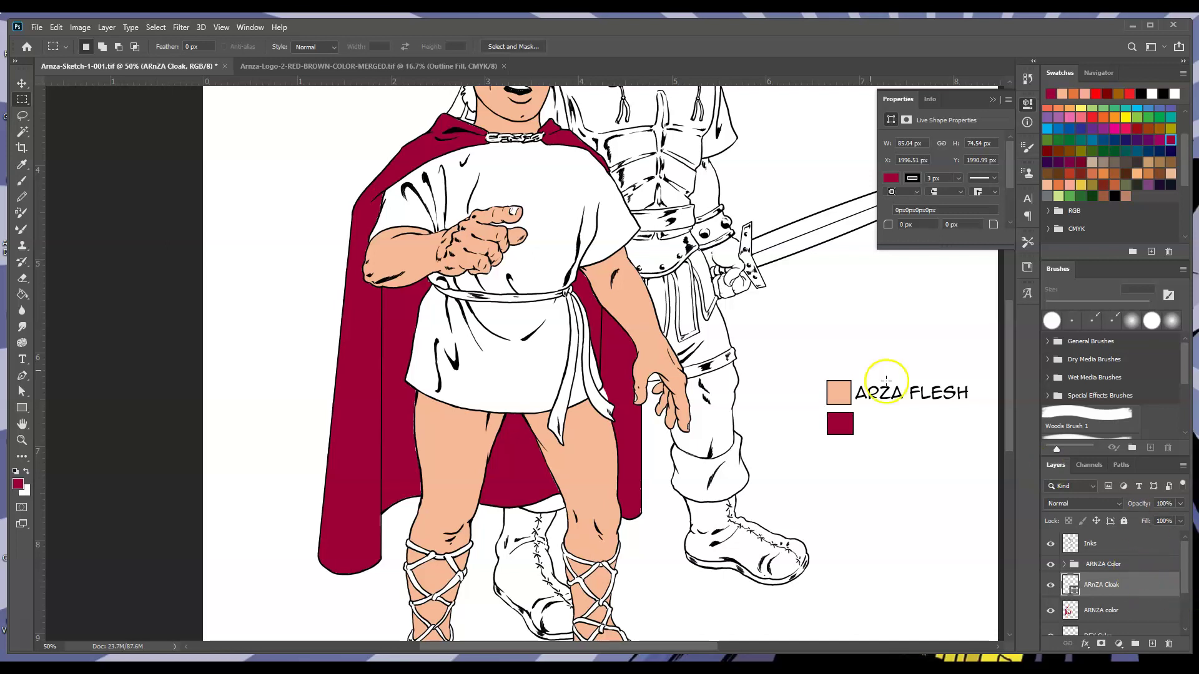
# Free-transform the crimson swatch to about 80 by 76 px so its sides line up with the flesh swatch above.
pyautogui.click(22, 440)
pyautogui.moveTo(880, 432)
pyautogui.mouseDown()
pyautogui.moveTo(862, 420)
pyautogui.moveTo(883, 415)
pyautogui.mouseUp()
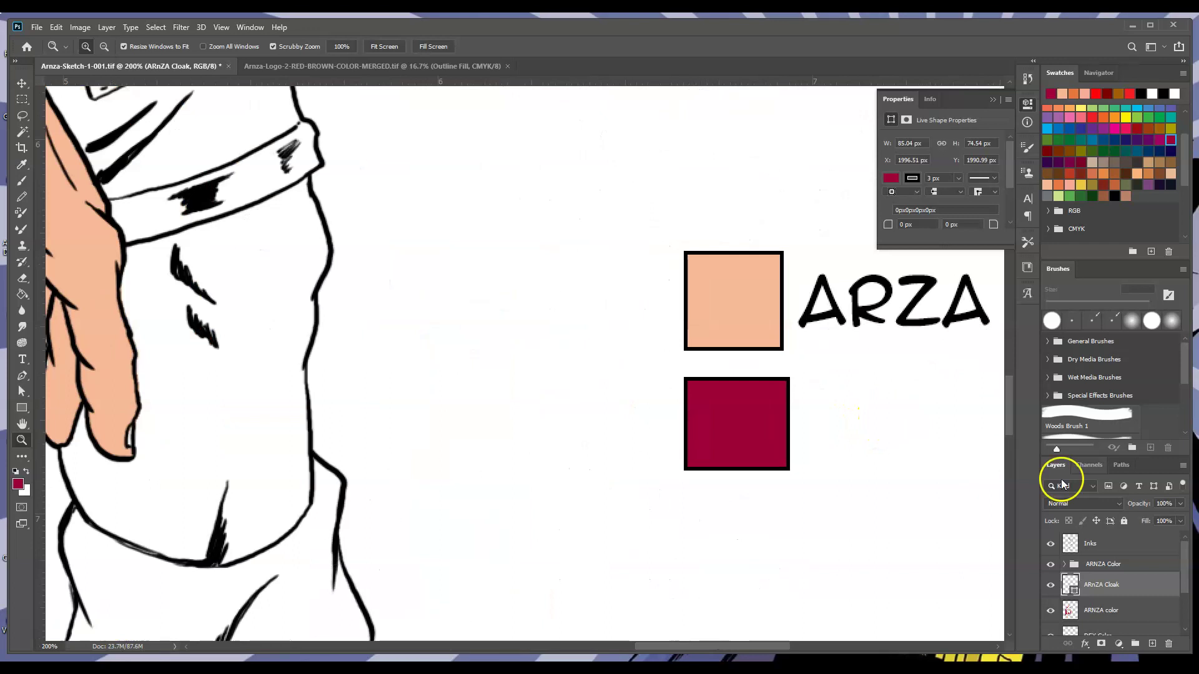
pyautogui.click(56, 27)
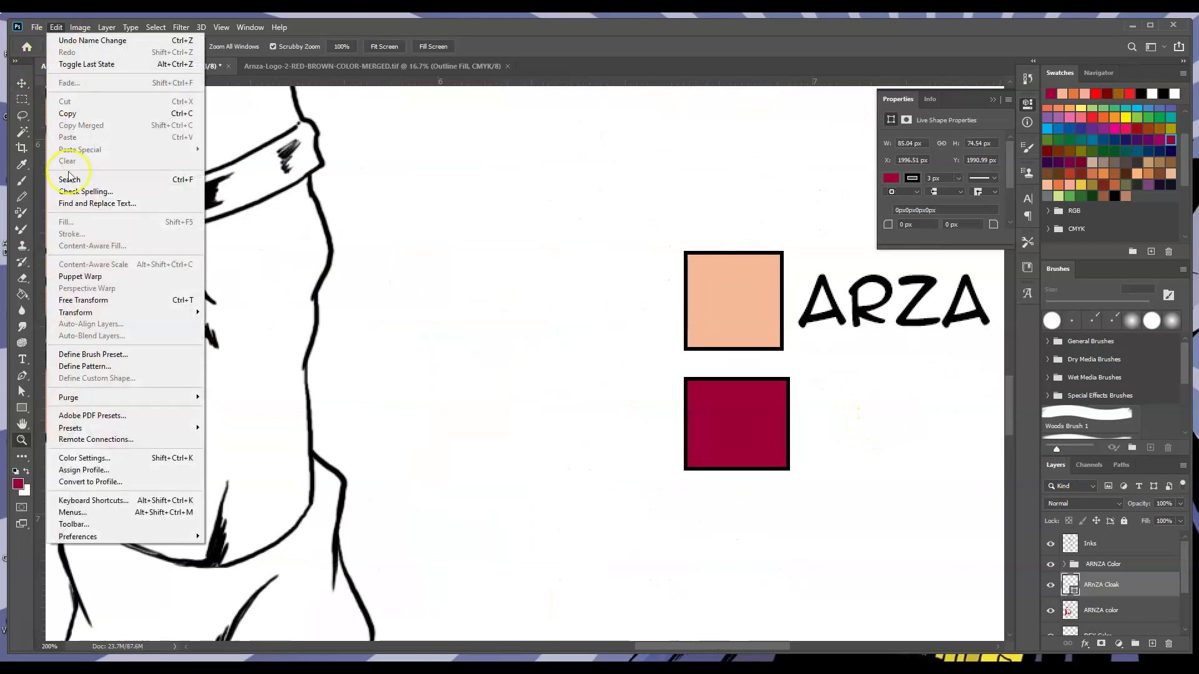
pyautogui.click(94, 300)
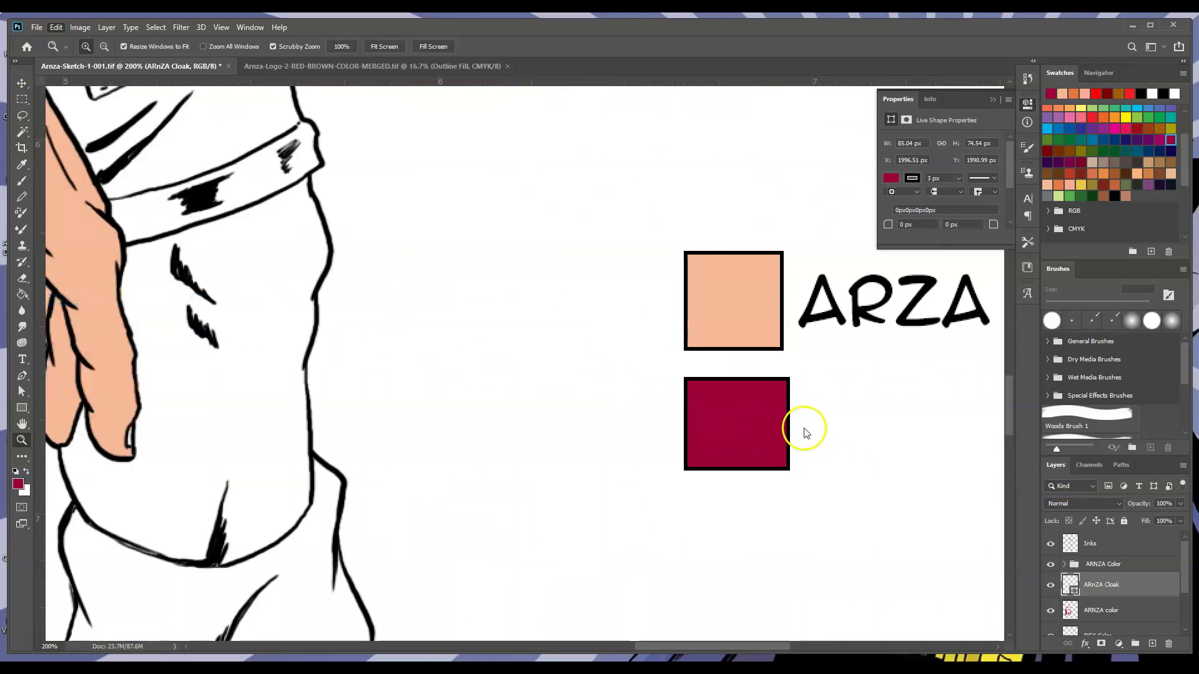
pyautogui.moveTo(787, 422); pyautogui.dragTo(784, 427)
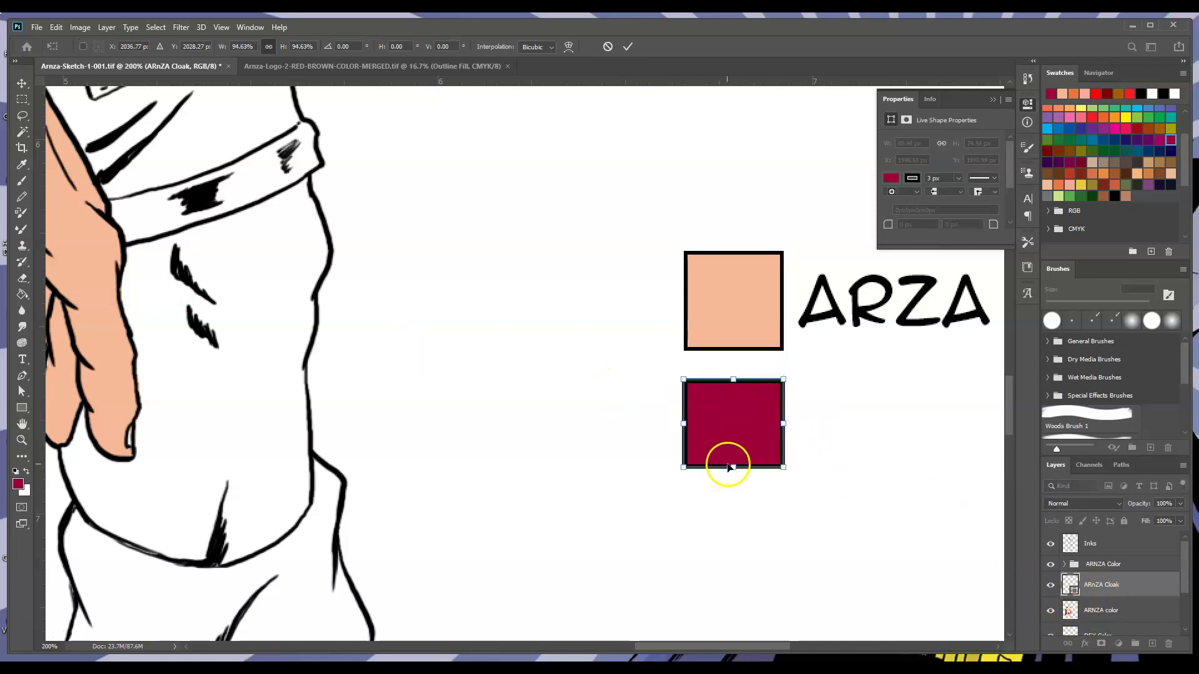
pyautogui.moveTo(684, 465); pyautogui.dragTo(685, 473)
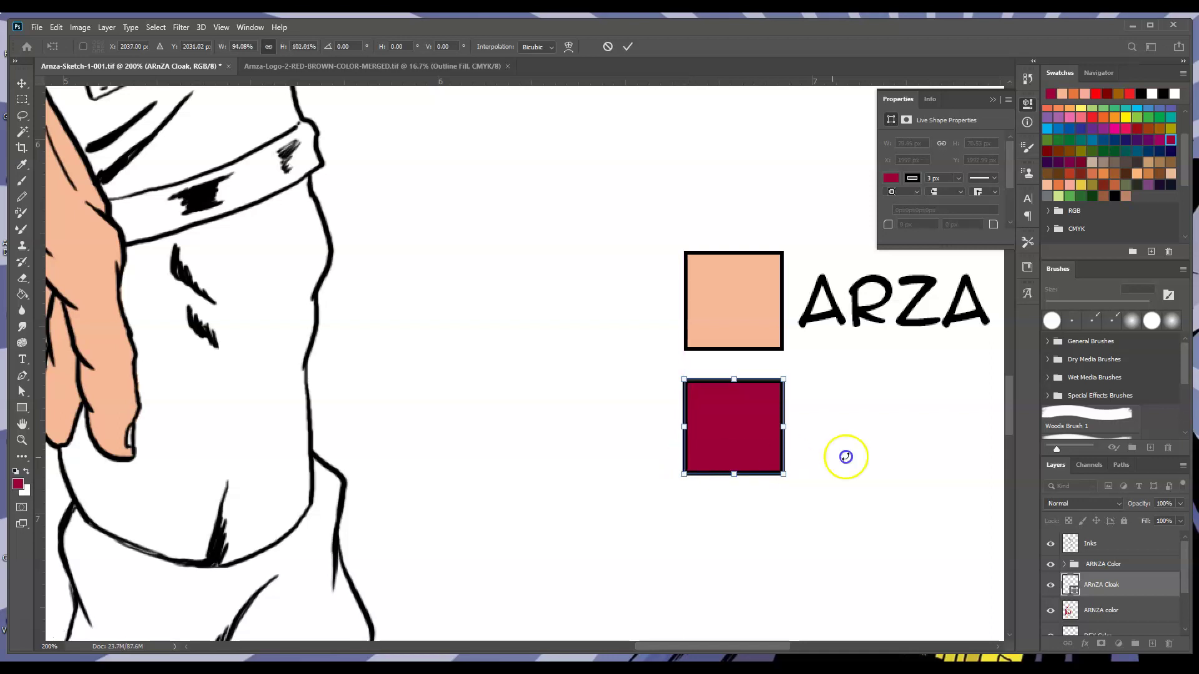
pyautogui.moveTo(758, 391)
pyautogui.mouseDown()
pyautogui.moveTo(815, 309)
pyautogui.moveTo(808, 270)
pyautogui.moveTo(837, 343)
pyautogui.moveTo(757, 401)
pyautogui.mouseUp()
# Correct the capitalization of the crimson swatch's layer name to ARNZA Cloak.
pyautogui.moveTo(666, 650); pyautogui.dragTo(739, 649)
pyautogui.press('z')
pyautogui.doubleClick(1094, 584)
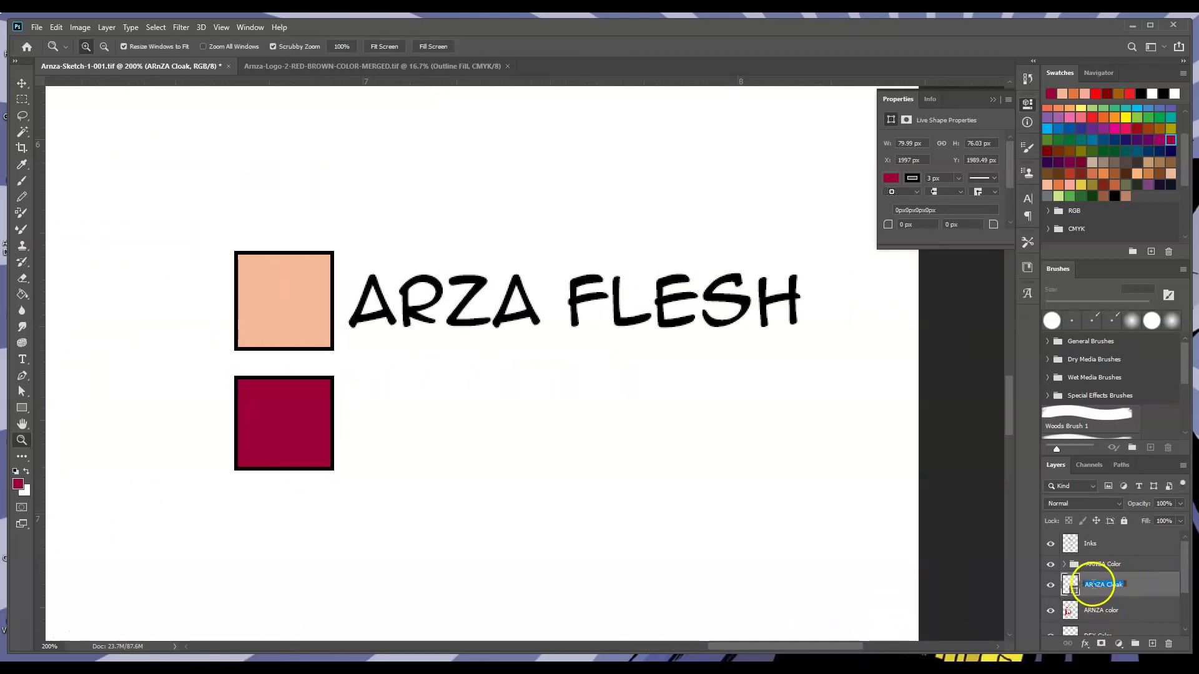
pyautogui.click(1097, 587)
pyautogui.click(1137, 587)
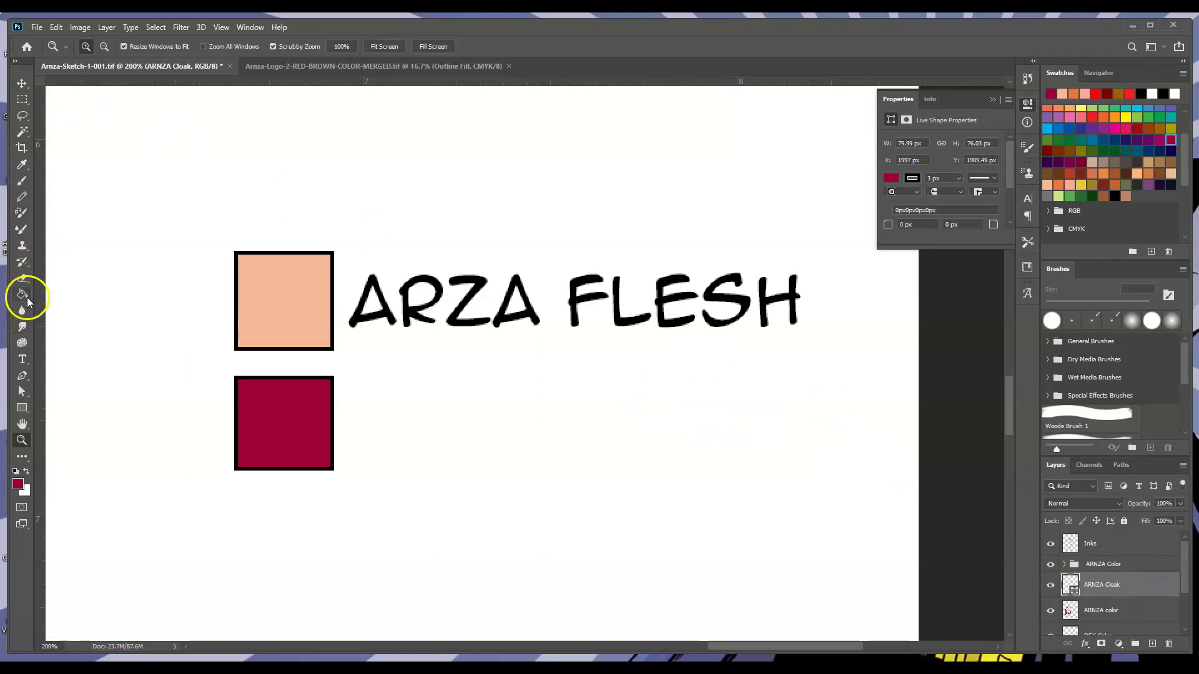
# Add the 12 pt Anime Ace 2.0 BB label ARNZA CLOAK and place it right beside the crimson swatch.
pyautogui.click(22, 359)
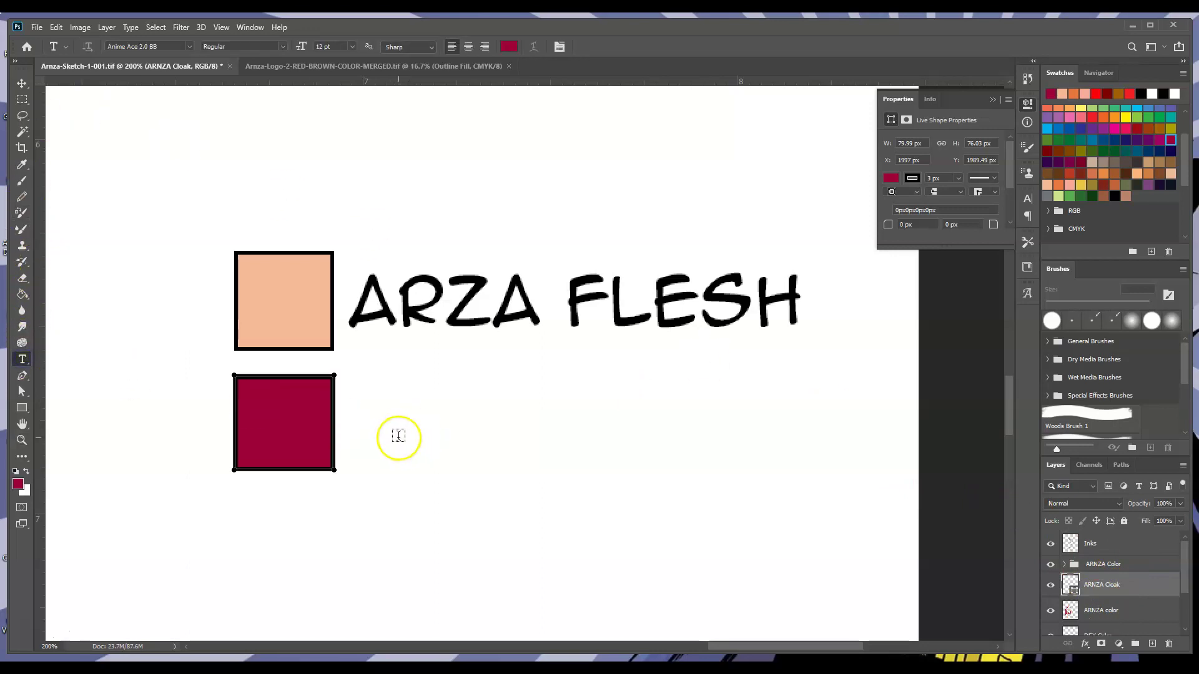
pyautogui.click(399, 435)
pyautogui.write('AR')
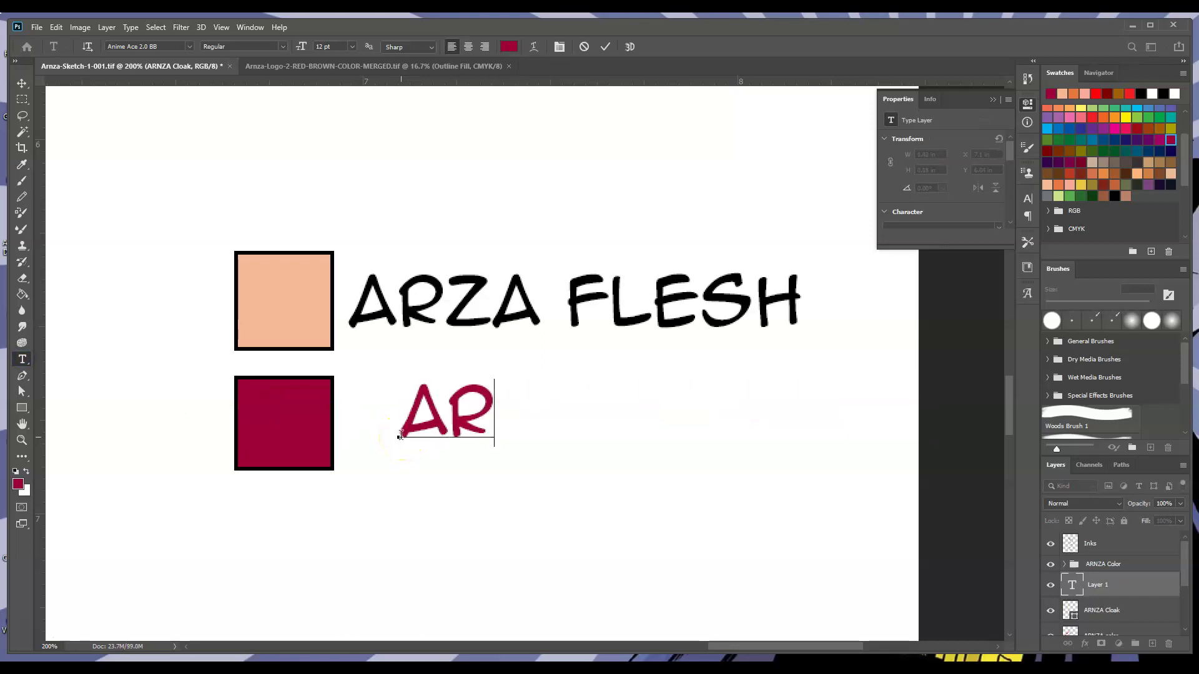
pyautogui.write('NZA')
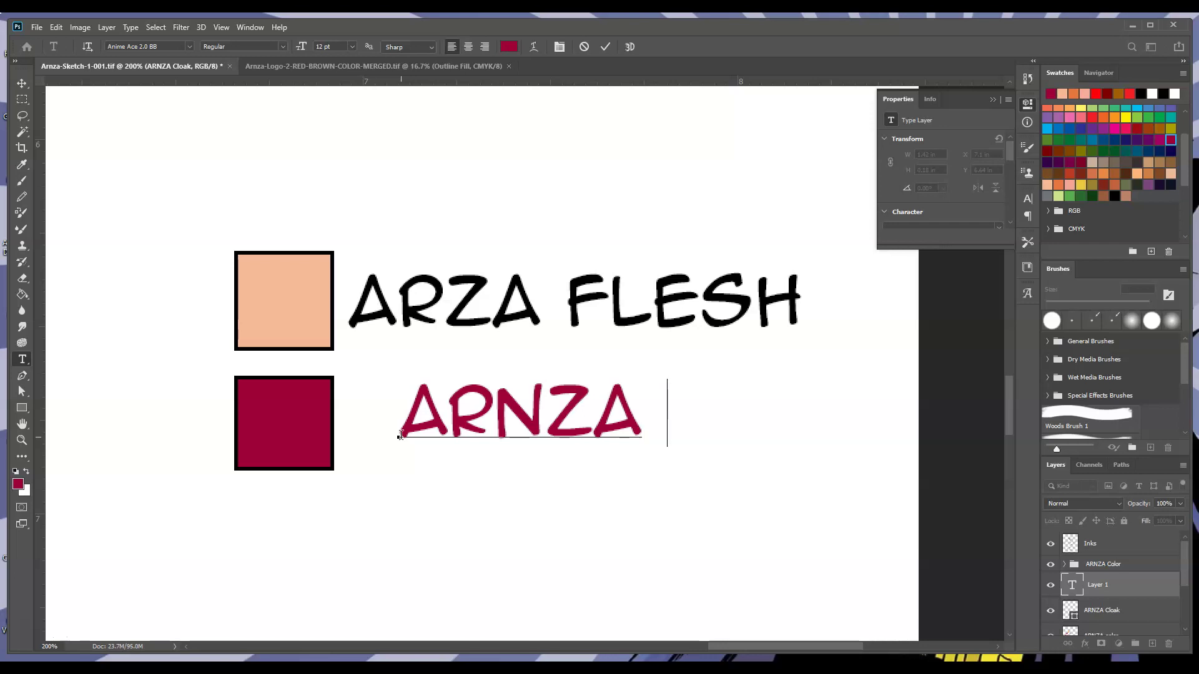
pyautogui.write(' CLOAK')
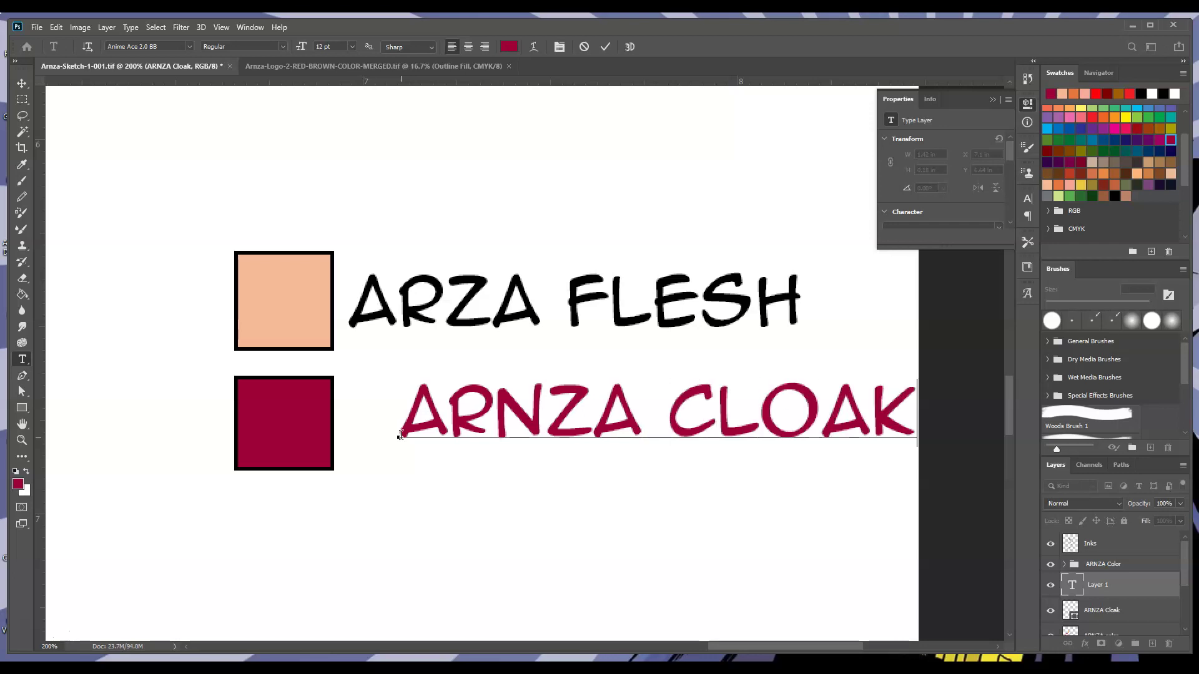
pyautogui.click(22, 83)
pyautogui.moveTo(575, 436); pyautogui.dragTo(540, 441)
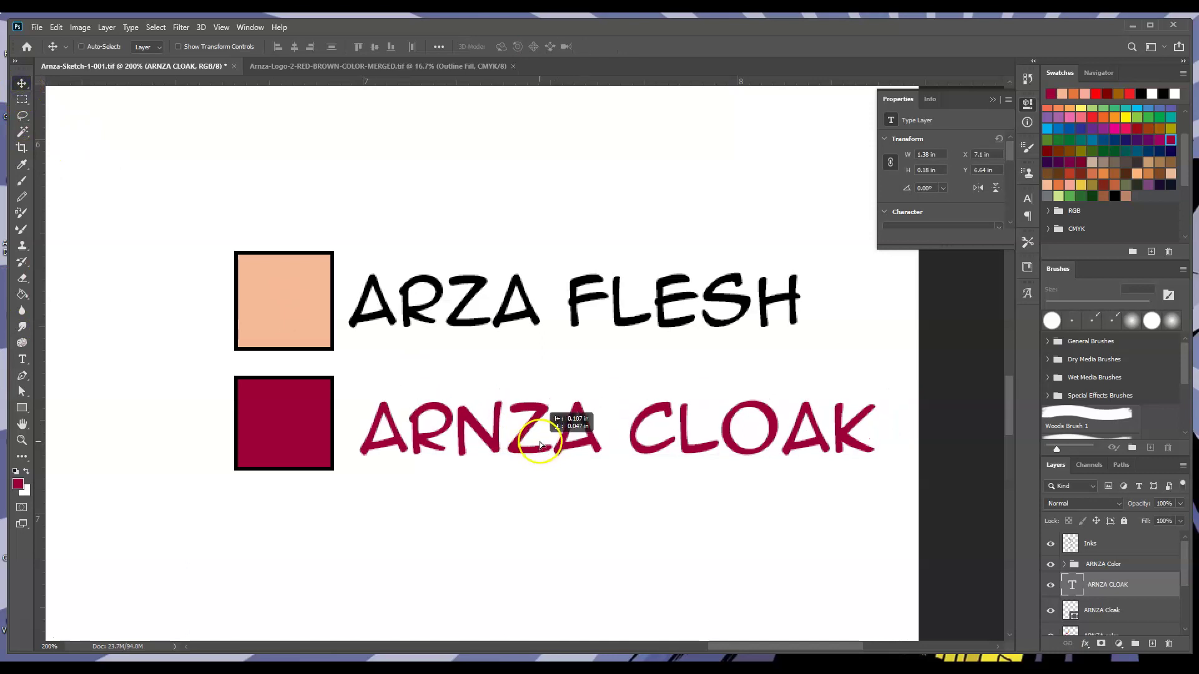
# Change the ARNZA CLOAK label's text color to black.
pyautogui.doubleClick(1073, 587)
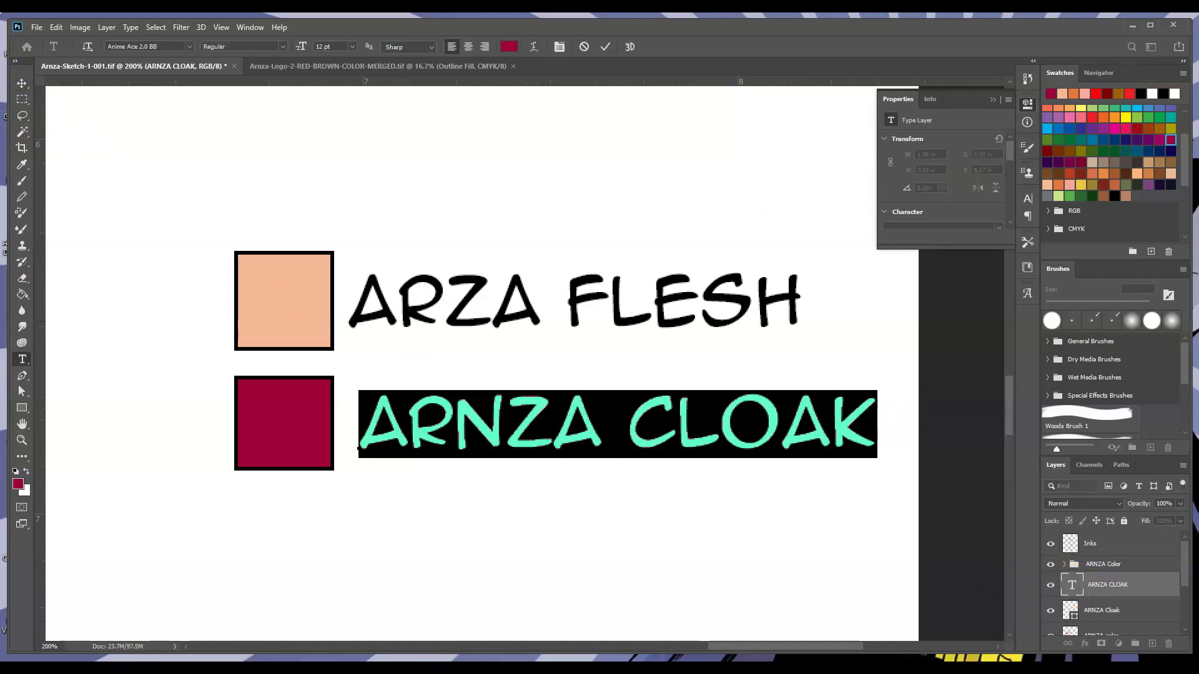
pyautogui.click(510, 49)
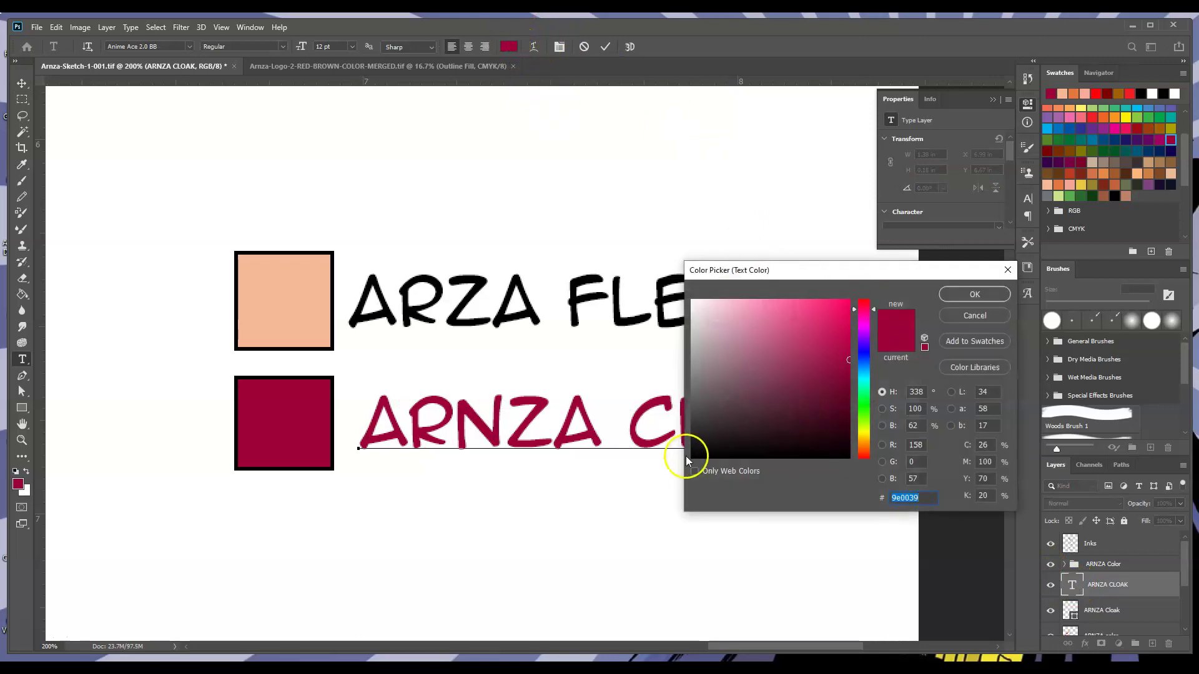
pyautogui.click(976, 295)
pyautogui.click(21, 83)
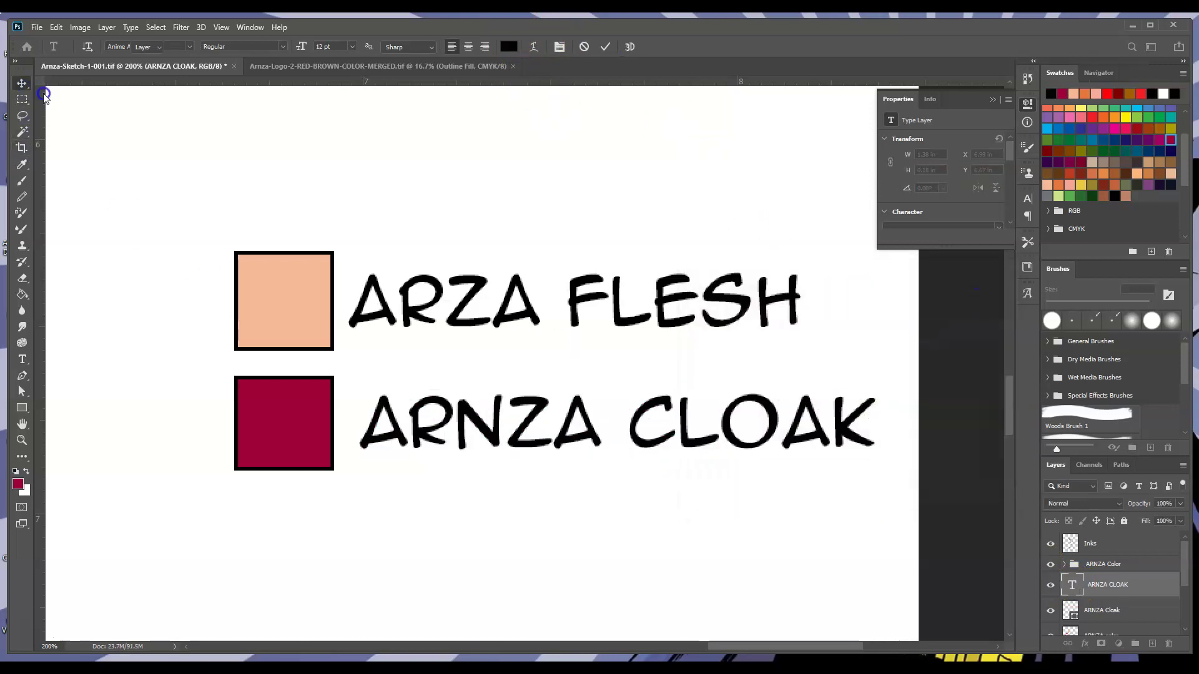
# Enlarge the layer list, expand the ARNZA Color group and move the ARNZA CLOAK text and ARNZA Cloak shape layers into it.
pyautogui.click(1056, 466)
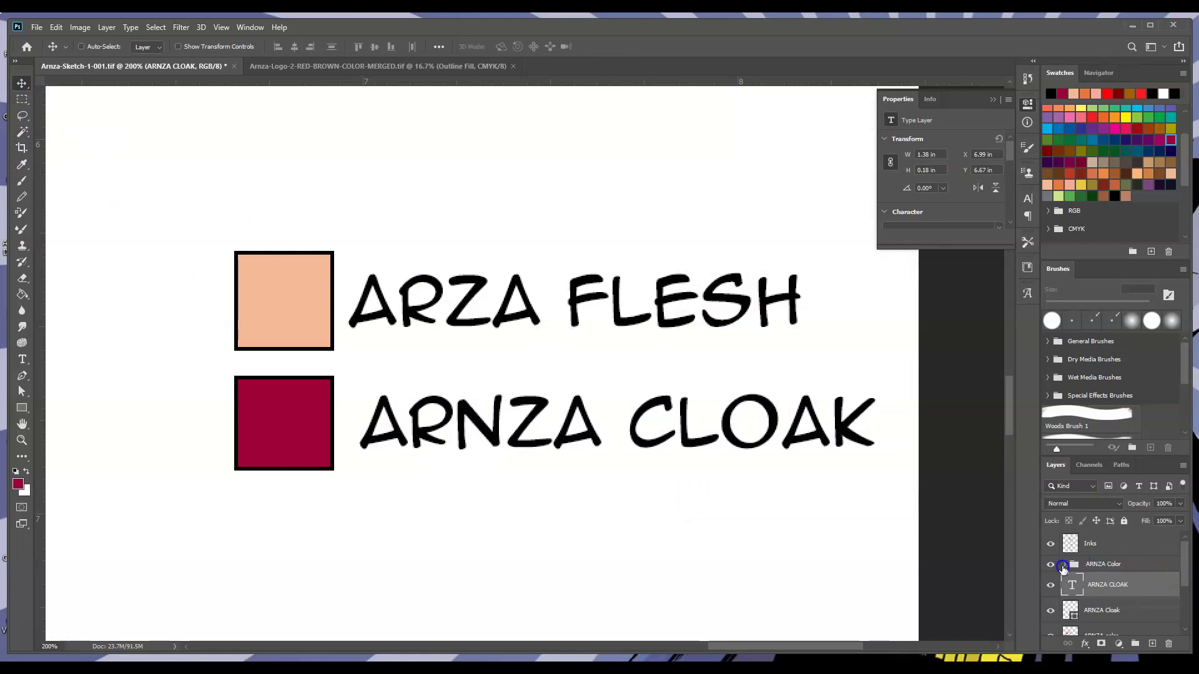
pyautogui.click(1138, 507)
pyautogui.moveTo(1107, 458); pyautogui.dragTo(1106, 406)
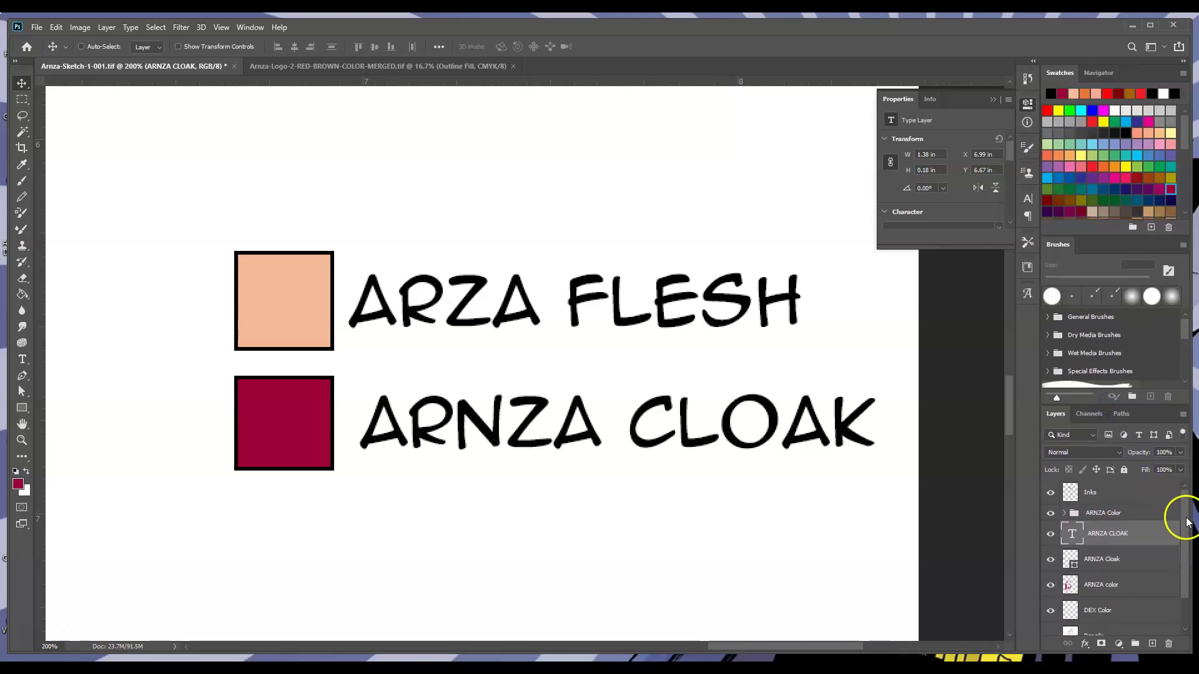
pyautogui.moveTo(1106, 406)
pyautogui.mouseDown()
pyautogui.moveTo(1104, 369)
pyautogui.moveTo(1106, 404)
pyautogui.mouseUp()
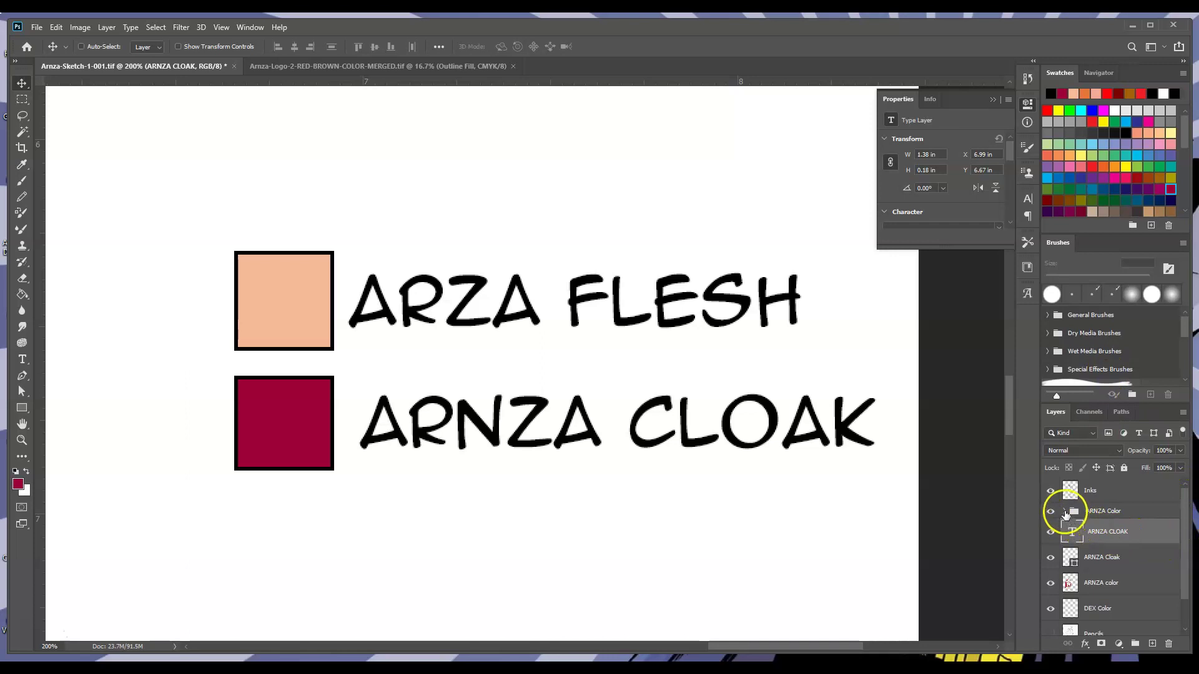
pyautogui.click(1064, 510)
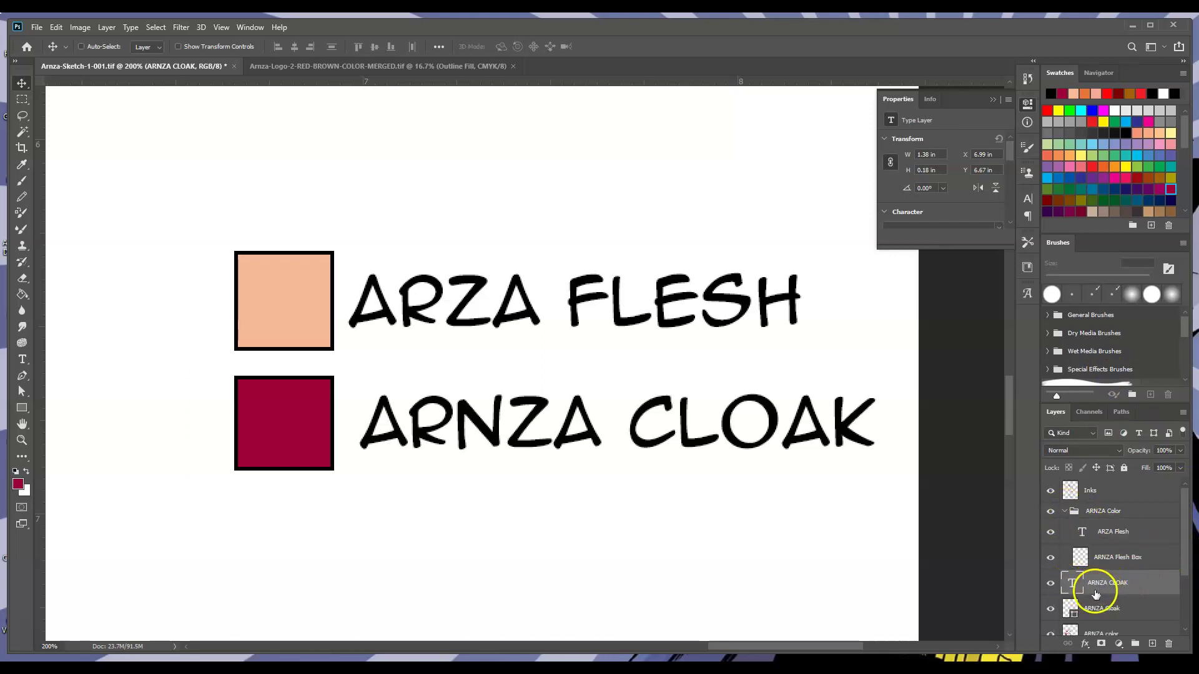
pyautogui.click(1095, 587)
pyautogui.moveTo(1096, 587)
pyautogui.mouseDown()
pyautogui.moveTo(1103, 556)
pyautogui.moveTo(1151, 594)
pyautogui.moveTo(1100, 609)
pyautogui.moveTo(1107, 590)
pyautogui.moveTo(1118, 594)
pyautogui.mouseUp()
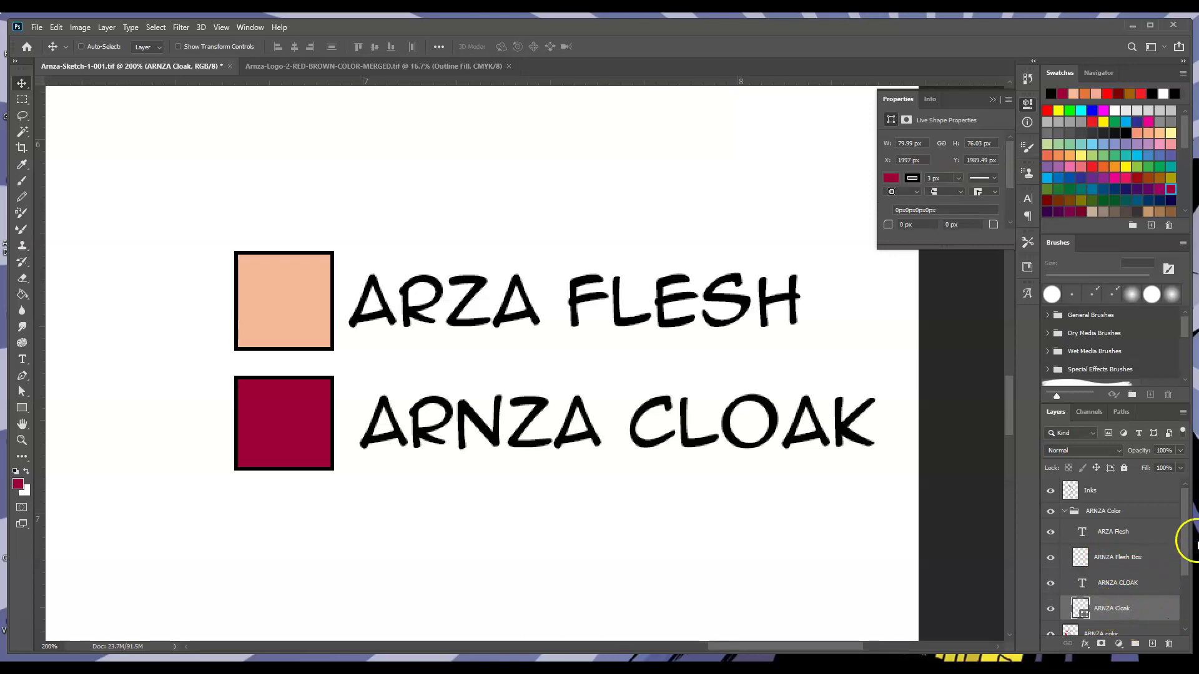
pyautogui.moveTo(1196, 543); pyautogui.dragTo(1192, 578)
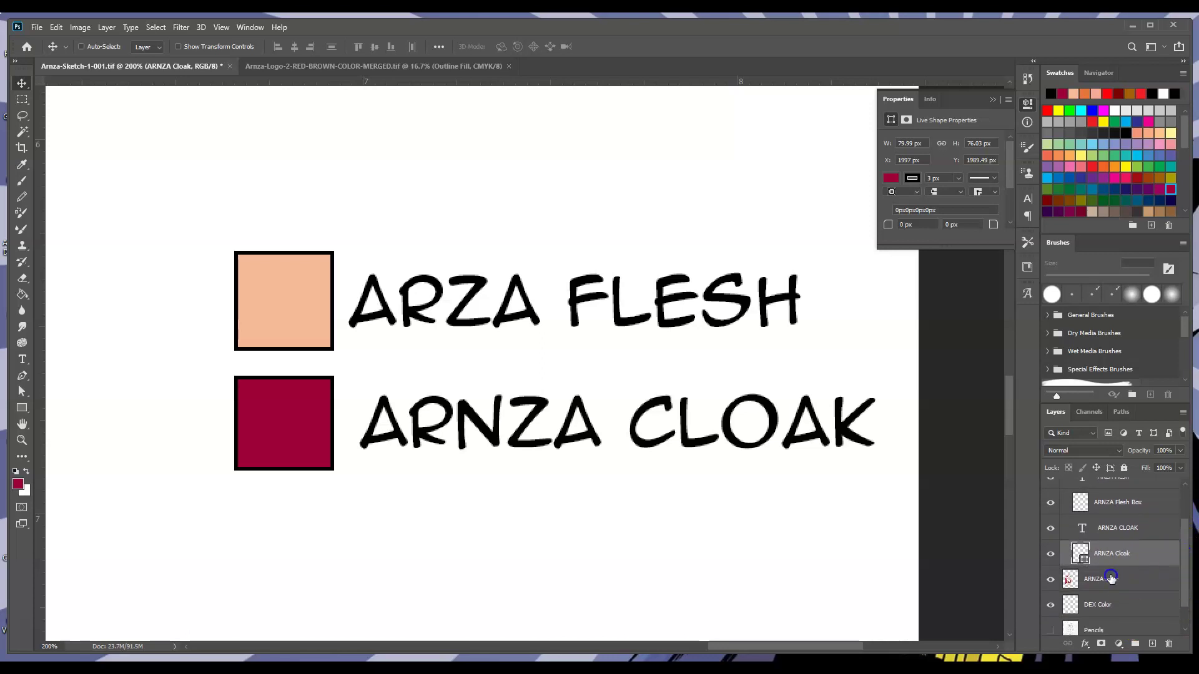
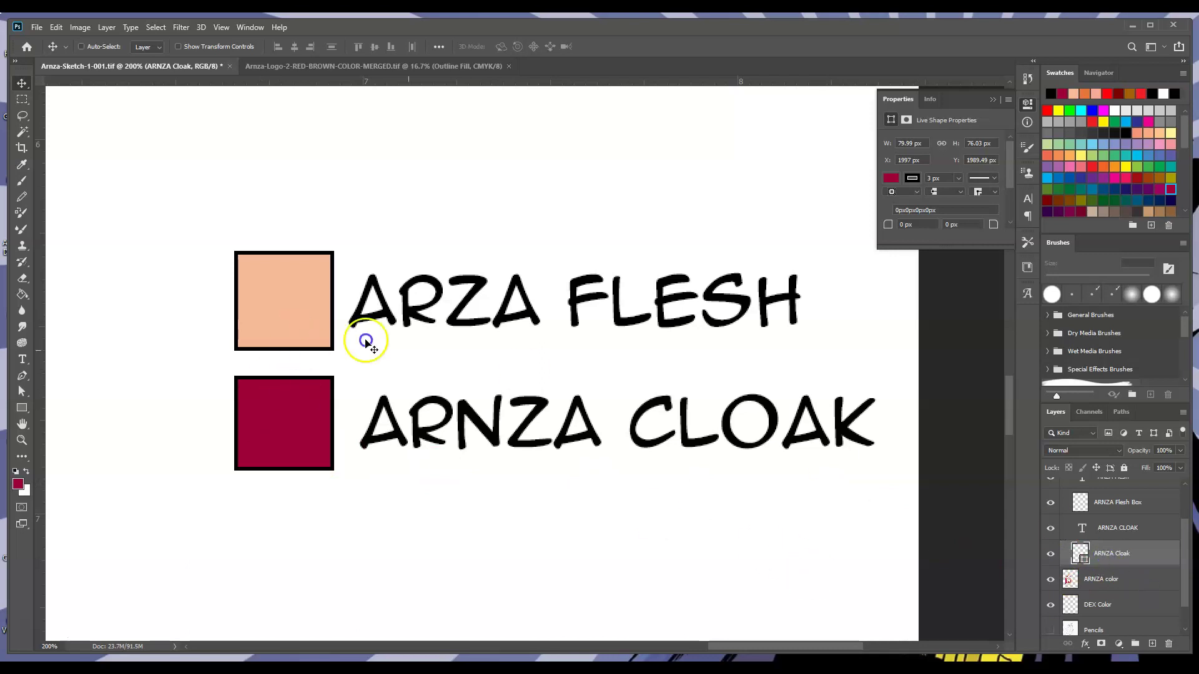
pyautogui.click(291, 287)
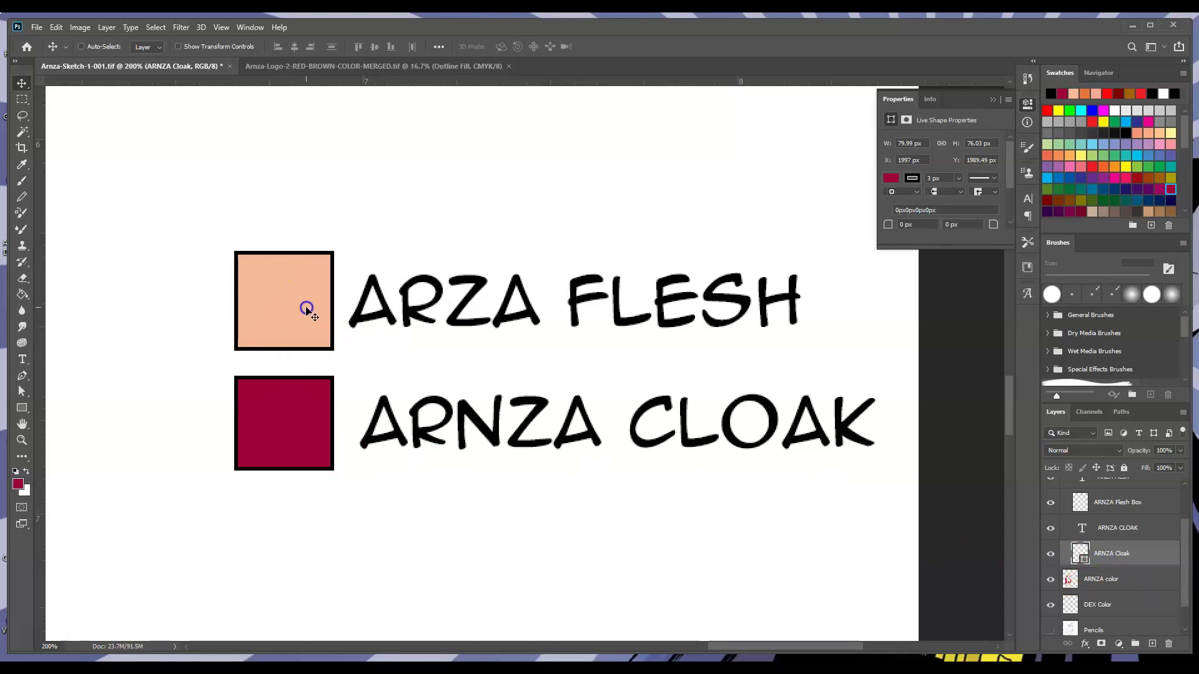
pyautogui.click(275, 447)
pyautogui.click(280, 384)
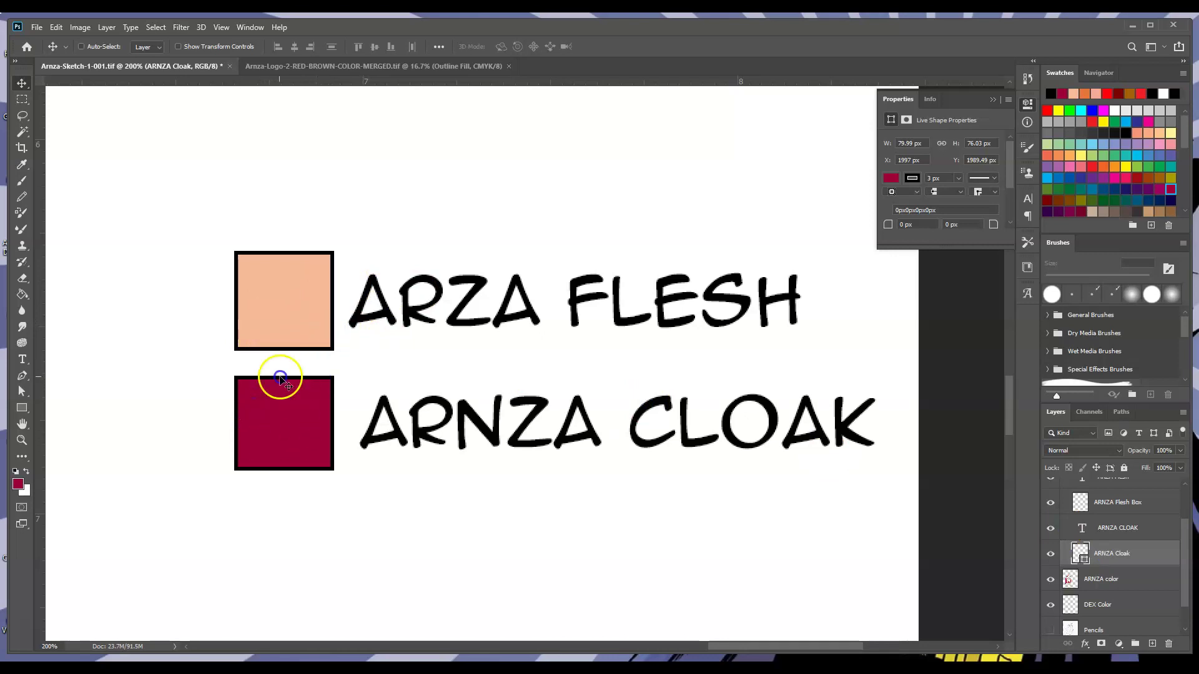
pyautogui.click(549, 436)
# Add a new layer beneath the ARNZA Cloak shape inside the group and merge the shape down into it.
pyautogui.click(1104, 571)
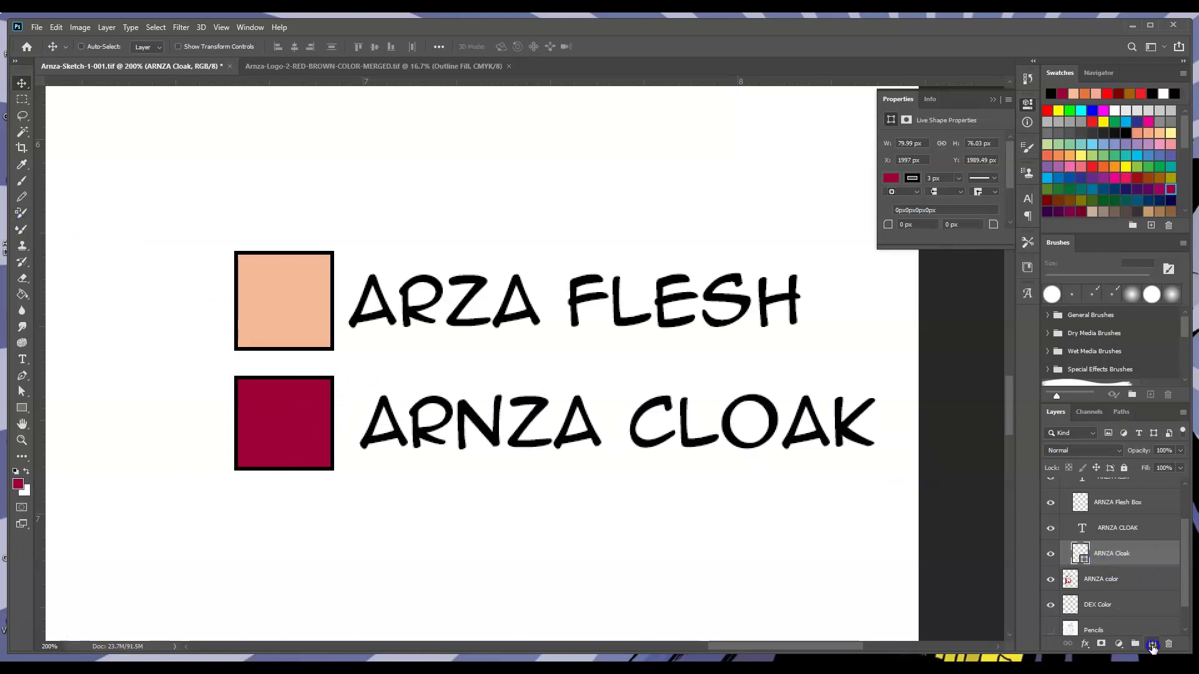
pyautogui.click(1153, 647)
pyautogui.moveTo(1105, 573)
pyautogui.mouseDown()
pyautogui.moveTo(1103, 587)
pyautogui.moveTo(1117, 556)
pyautogui.mouseUp()
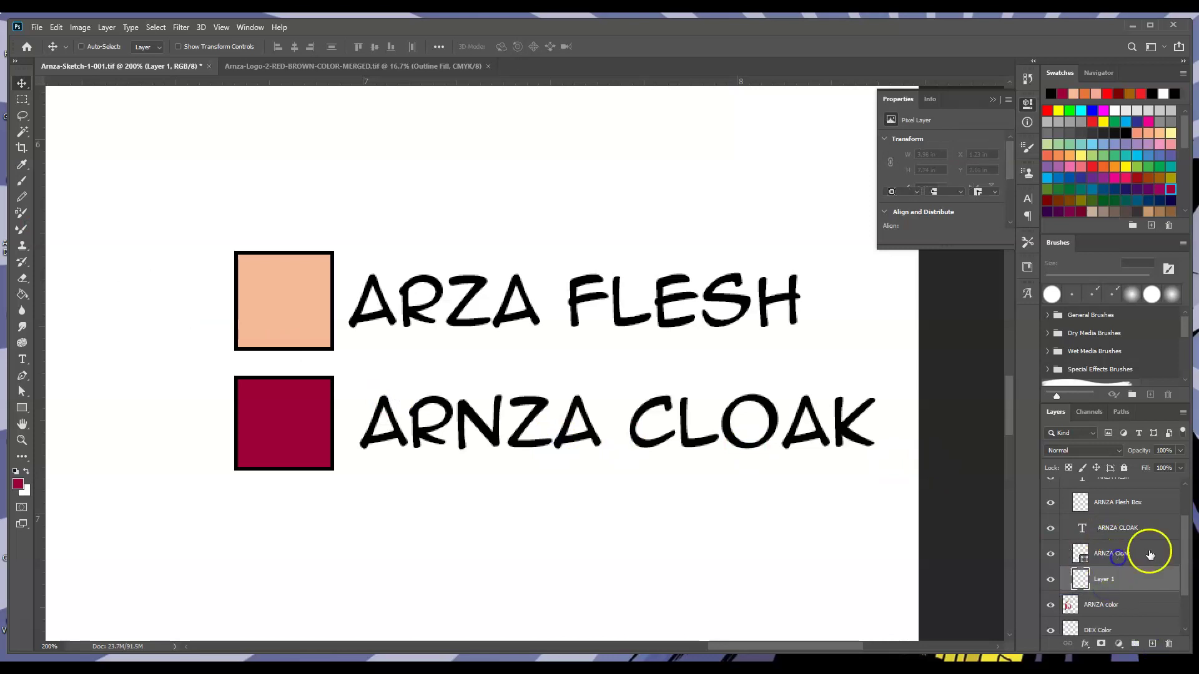
pyautogui.click(1150, 554)
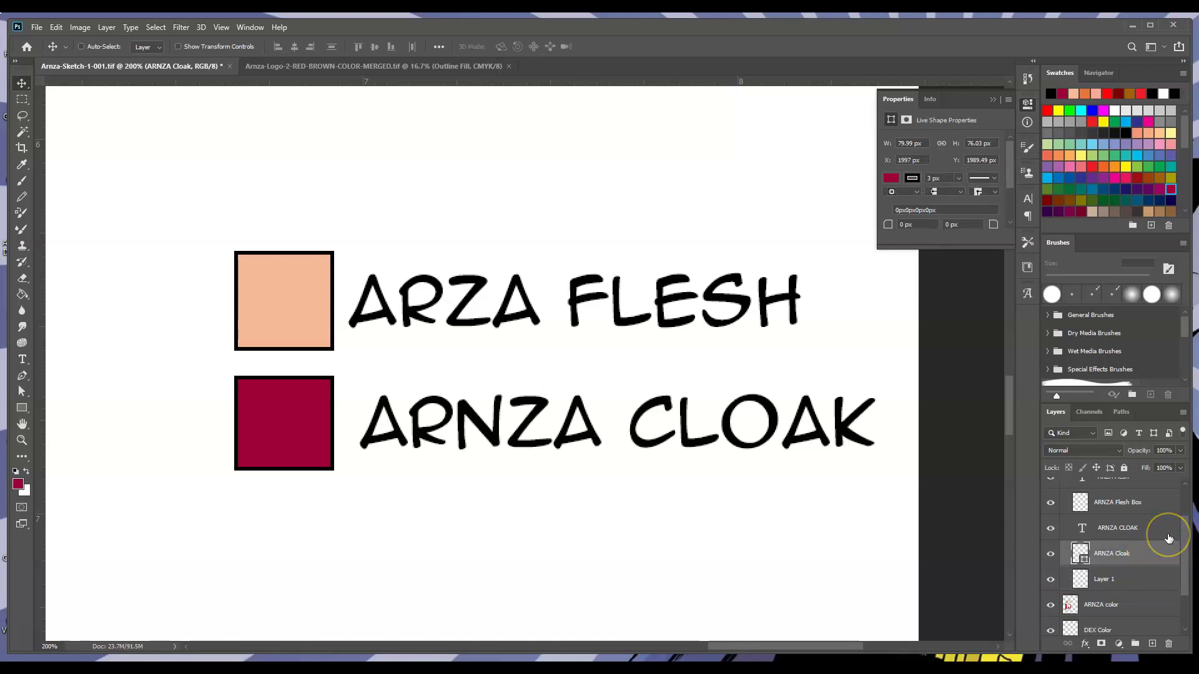
pyautogui.hotkey('ctrl', 'e')
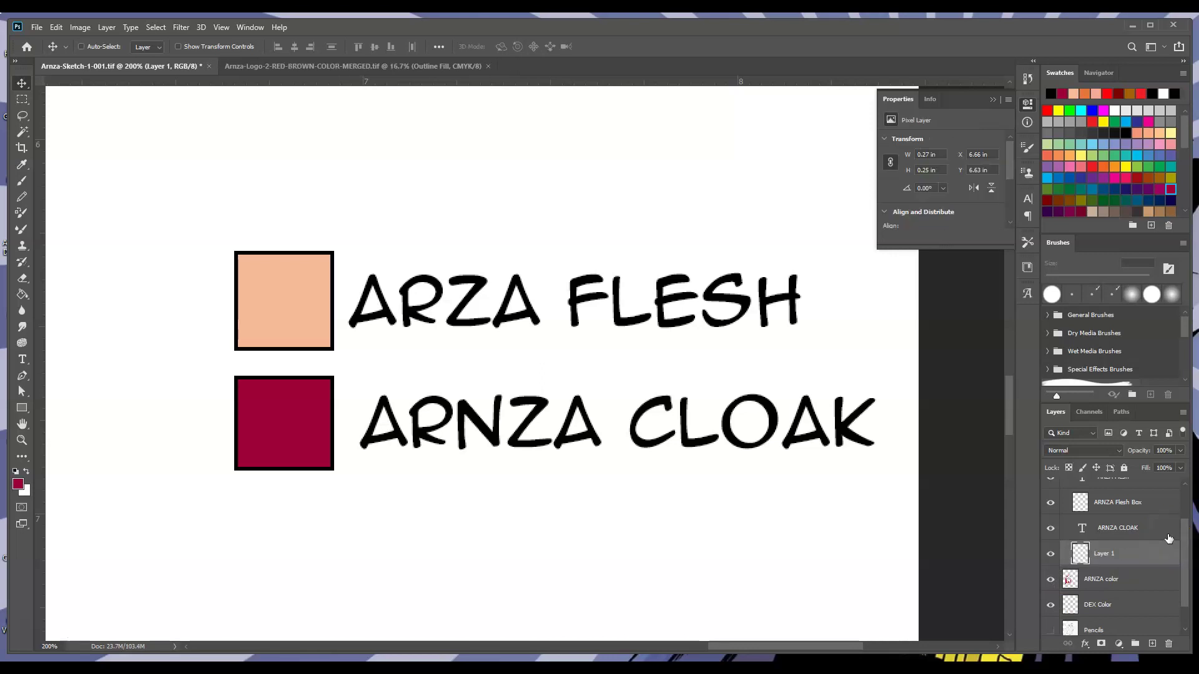
# Rename the merged crimson swatch layer as ARNZA Cloak Box.
pyautogui.click(1103, 555)
pyautogui.doubleClick(1103, 555)
pyautogui.press('Return')
pyautogui.click(1173, 562)
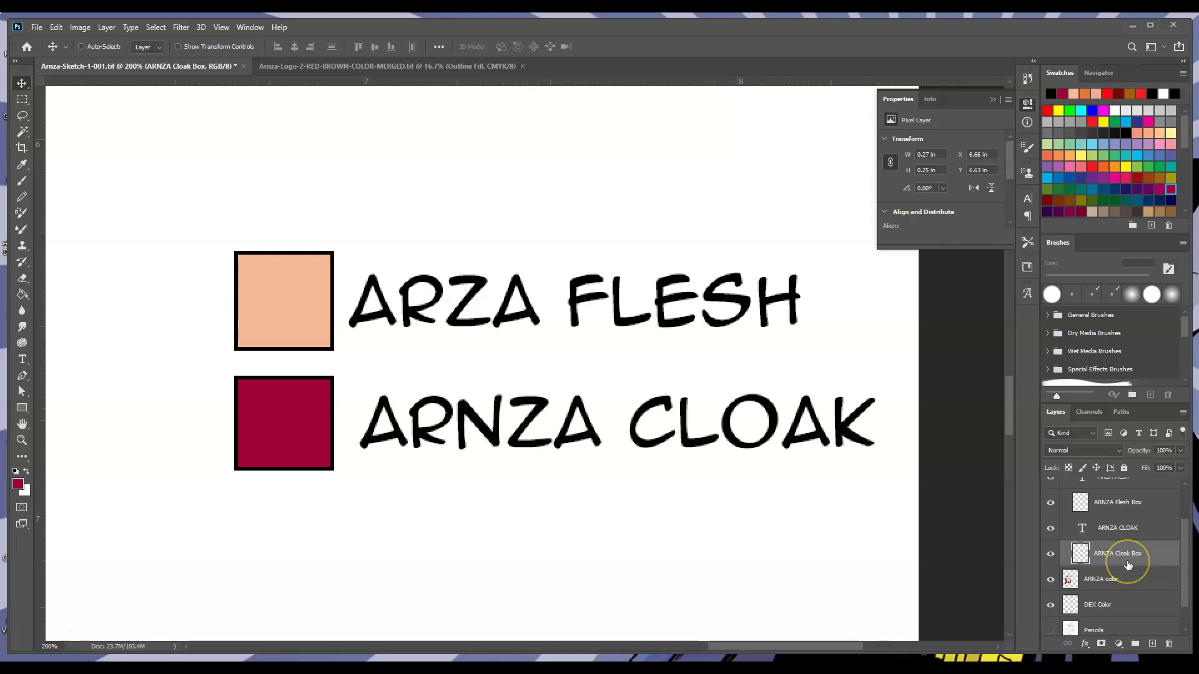
# Collapse the ARNZA Color layer group and select it.
pyautogui.hotkey('ctrl', '0')
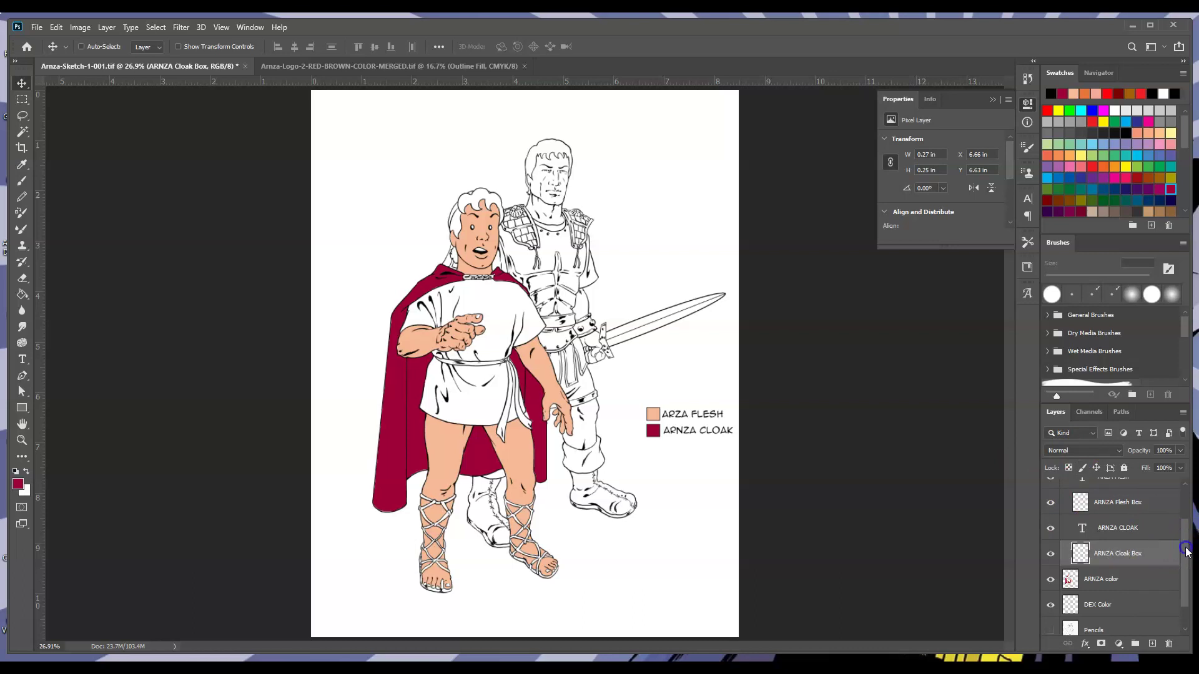
pyautogui.moveTo(1187, 550); pyautogui.dragTo(1187, 526)
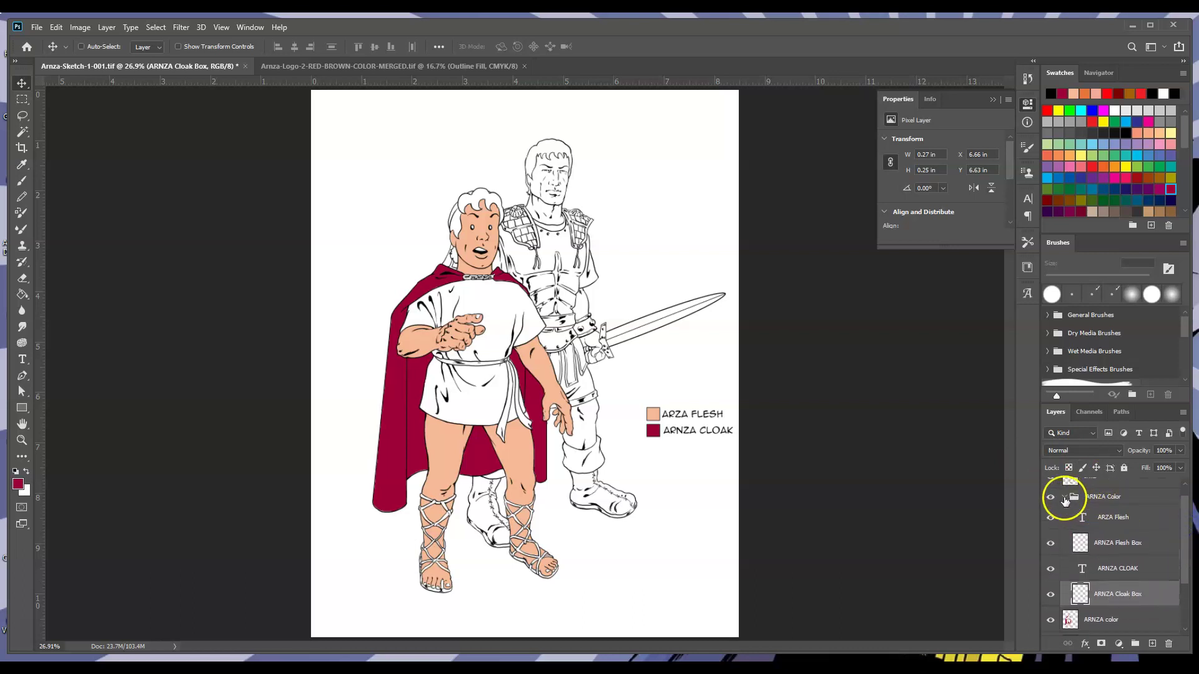
pyautogui.click(1065, 499)
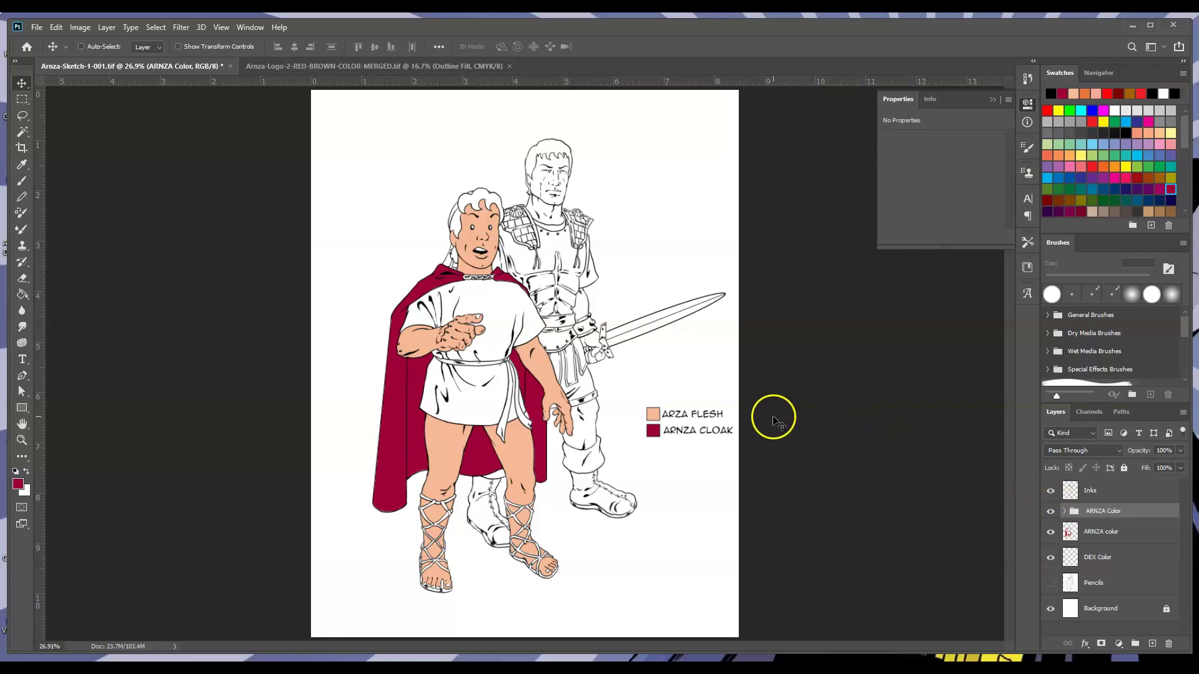
# Starting from a red swatch, set the foreground color to the darker red c81b21.
pyautogui.click(22, 440)
pyautogui.click(495, 370)
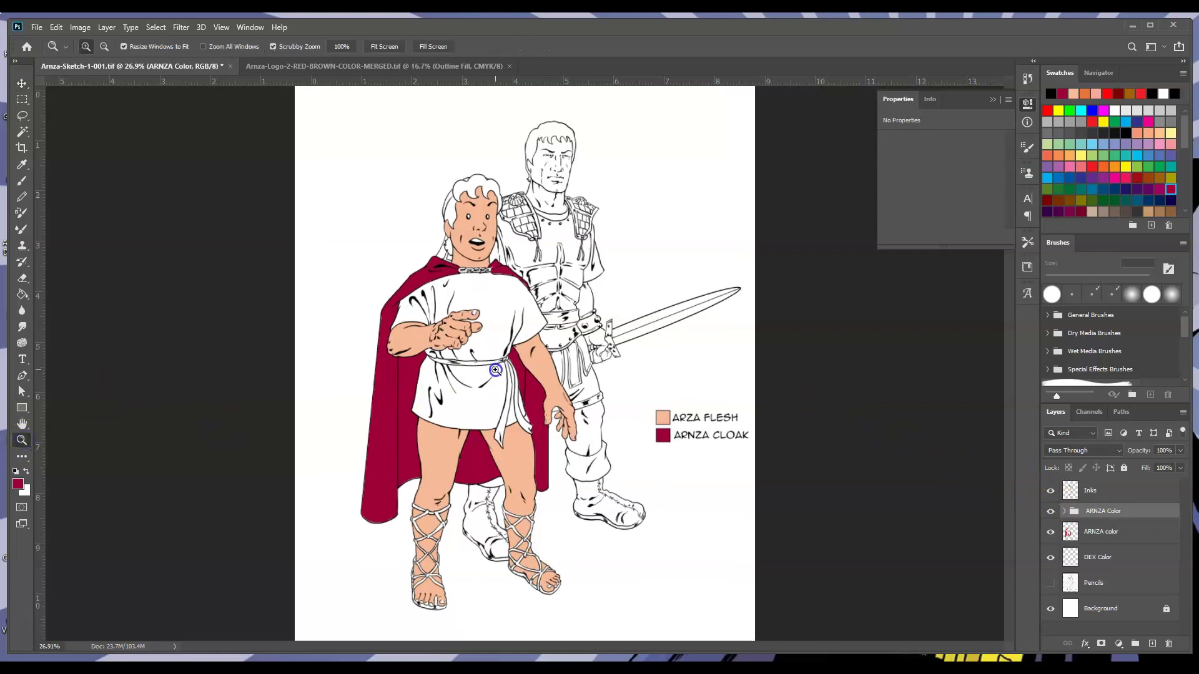
pyautogui.click(496, 371)
pyautogui.click(495, 370)
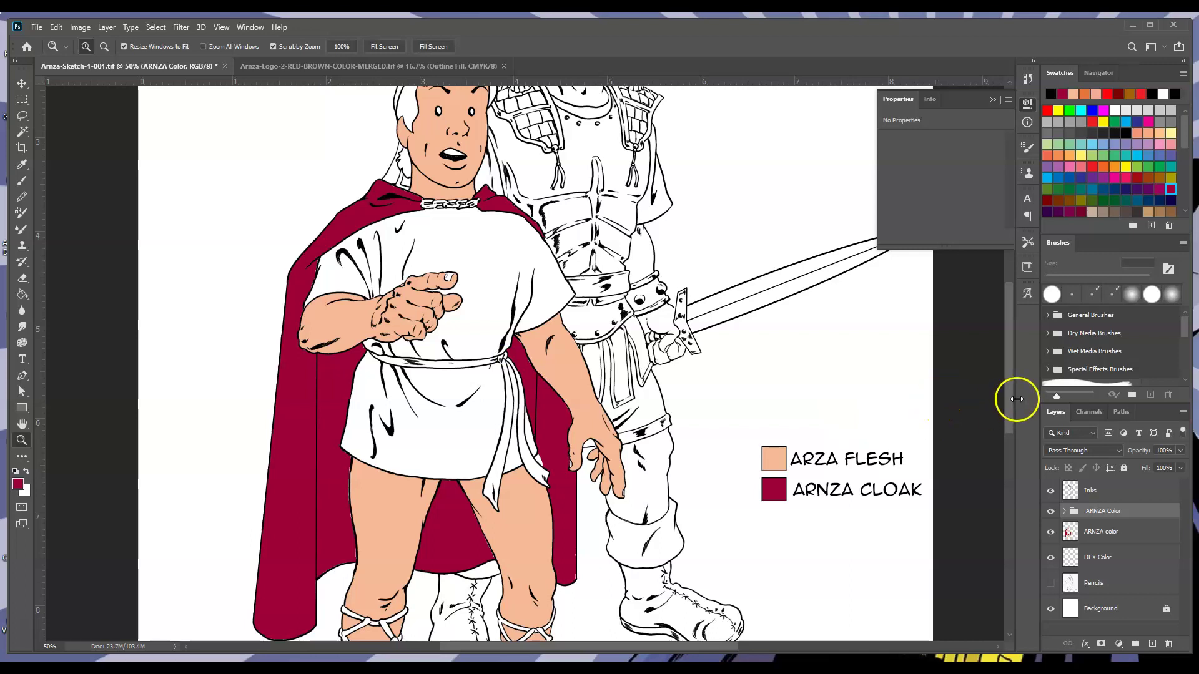
pyautogui.moveTo(1008, 401); pyautogui.dragTo(1009, 424)
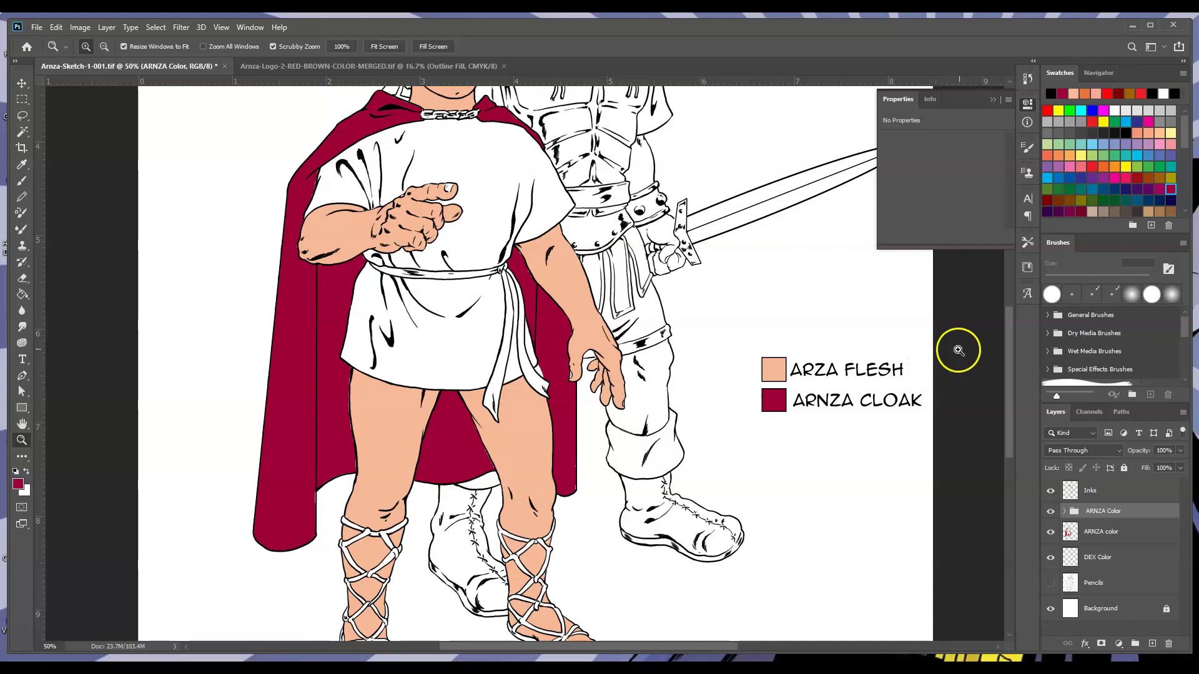
pyautogui.click(1171, 189)
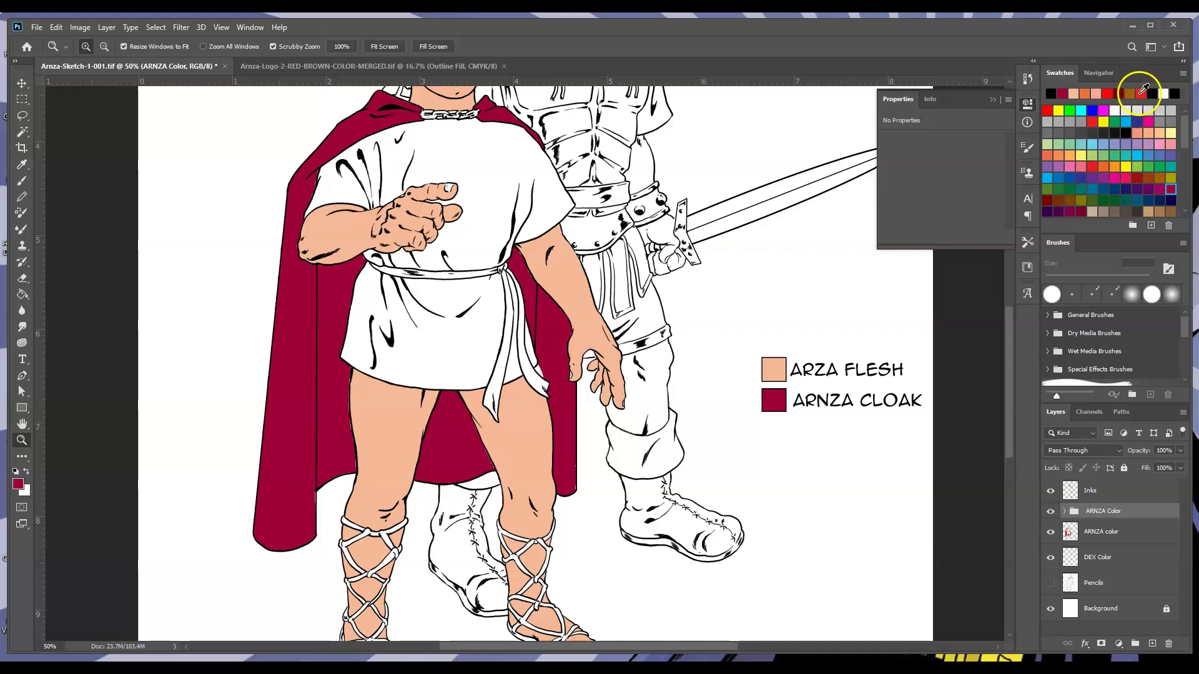
pyautogui.click(1142, 92)
pyautogui.click(17, 482)
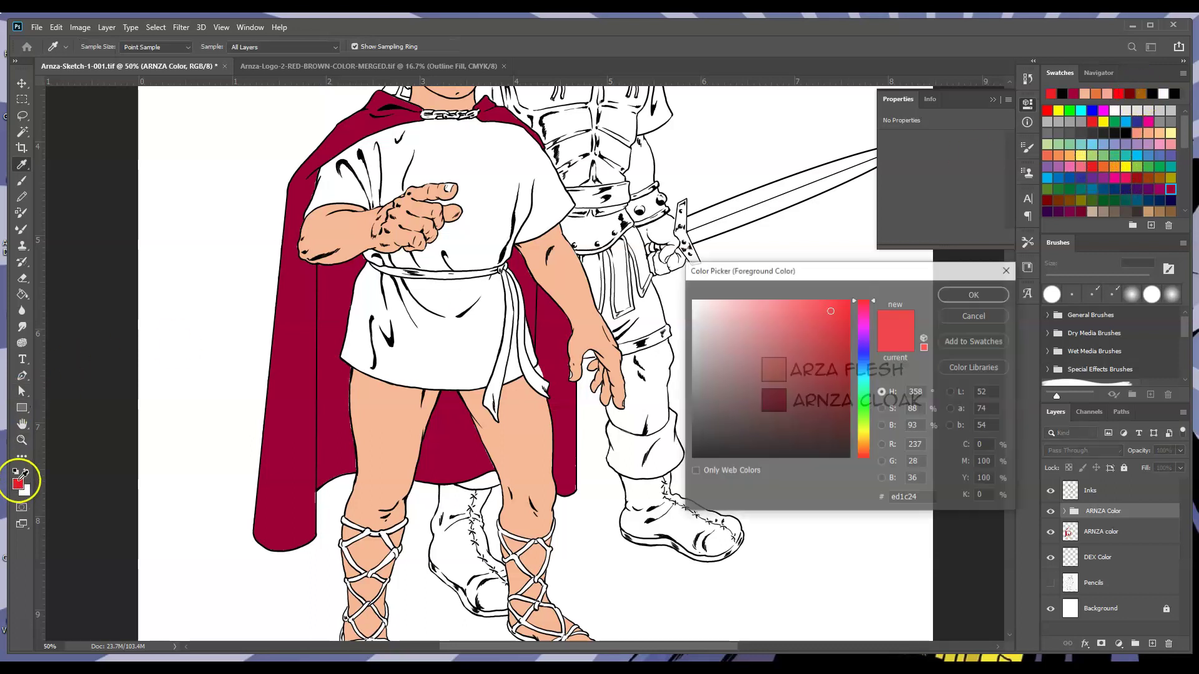
pyautogui.click(828, 322)
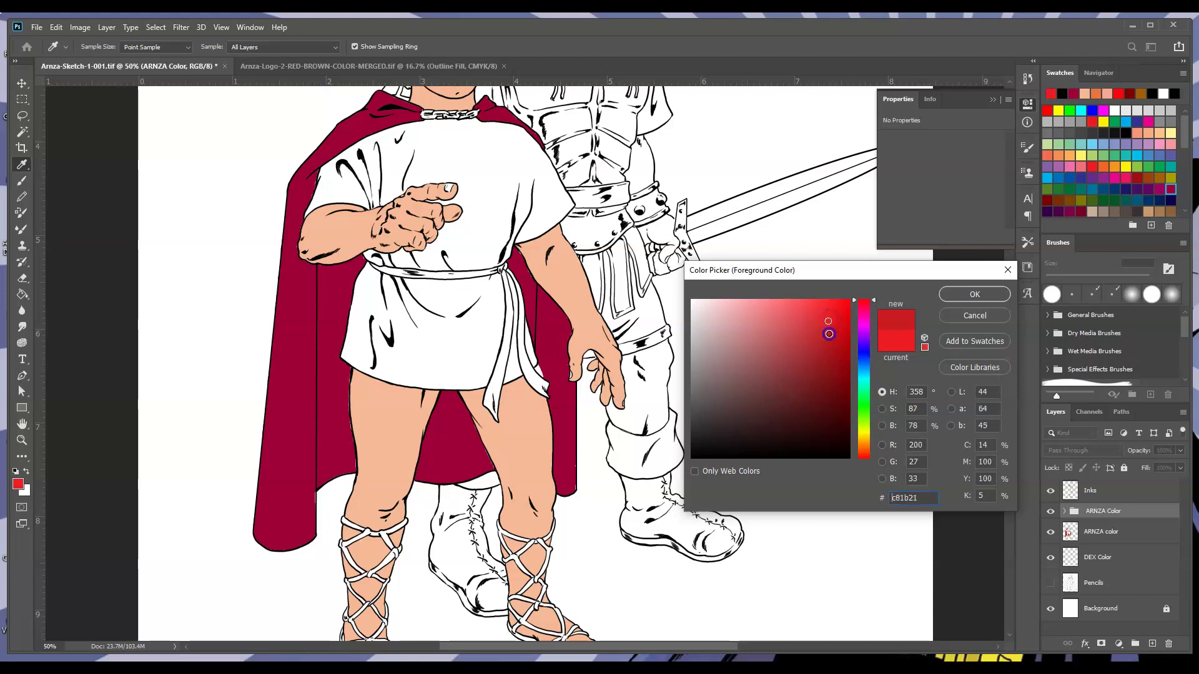
pyautogui.click(985, 294)
pyautogui.press('z')
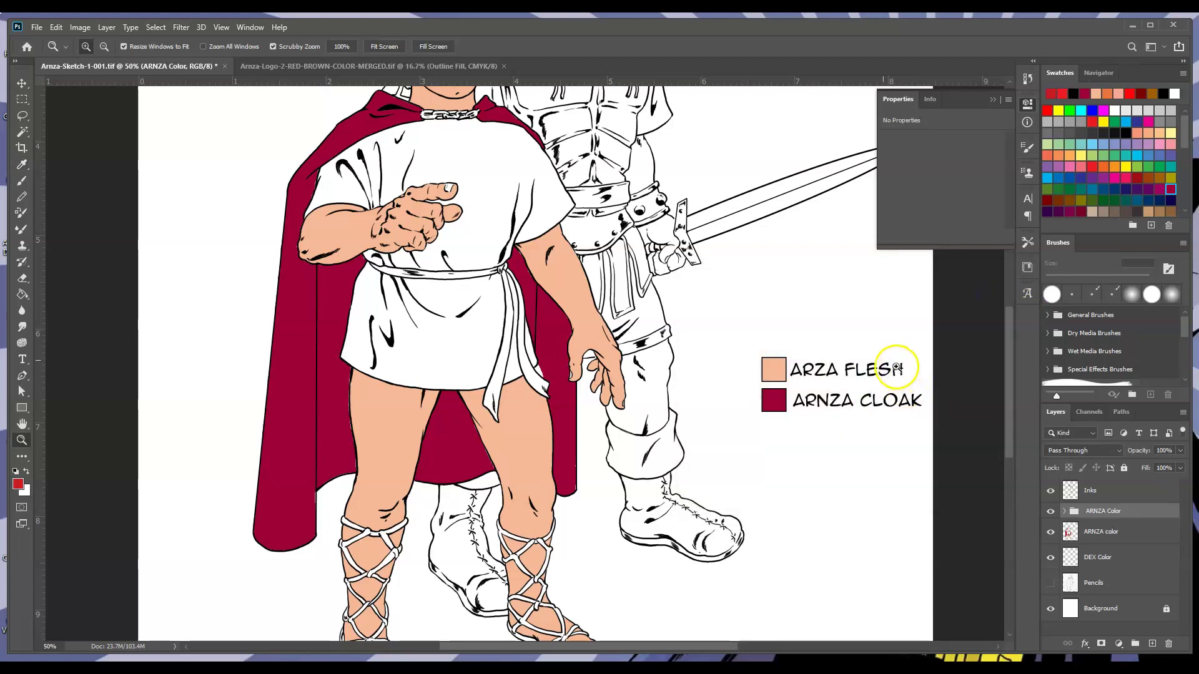
# On the ARNZA color layer, fill all the front figure's crimson cloak areas with the red foreground color using the Paint Bucket.
pyautogui.click(22, 295)
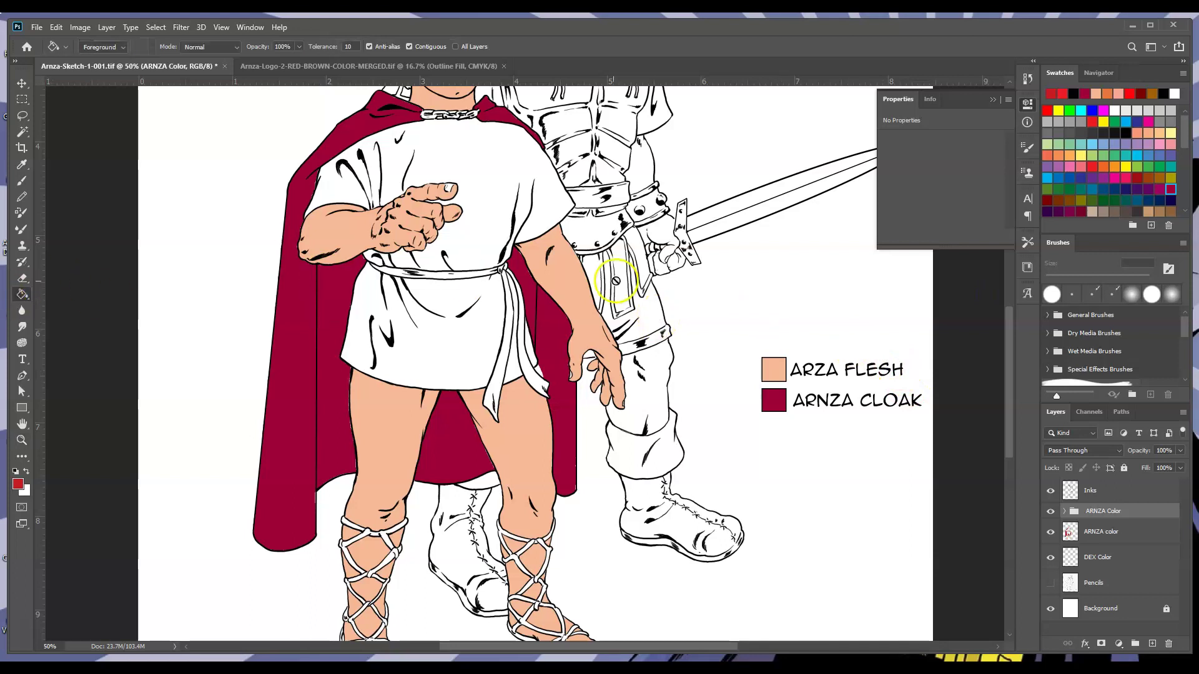
pyautogui.click(1117, 540)
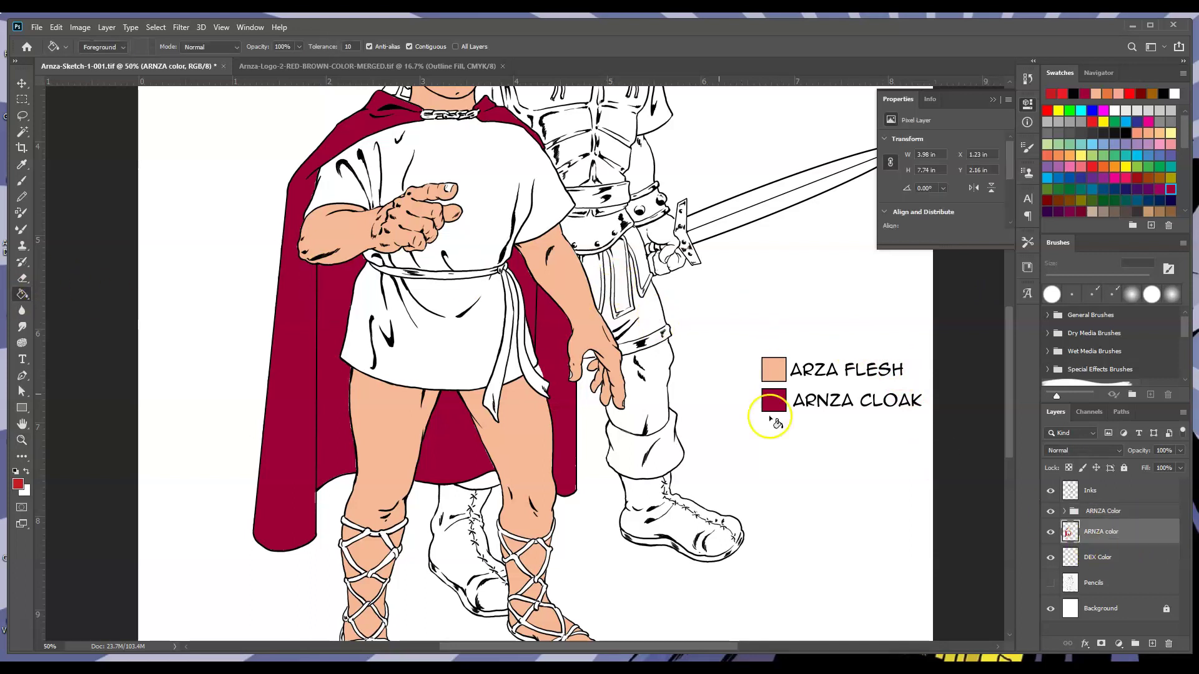
pyautogui.click(557, 347)
pyautogui.click(449, 430)
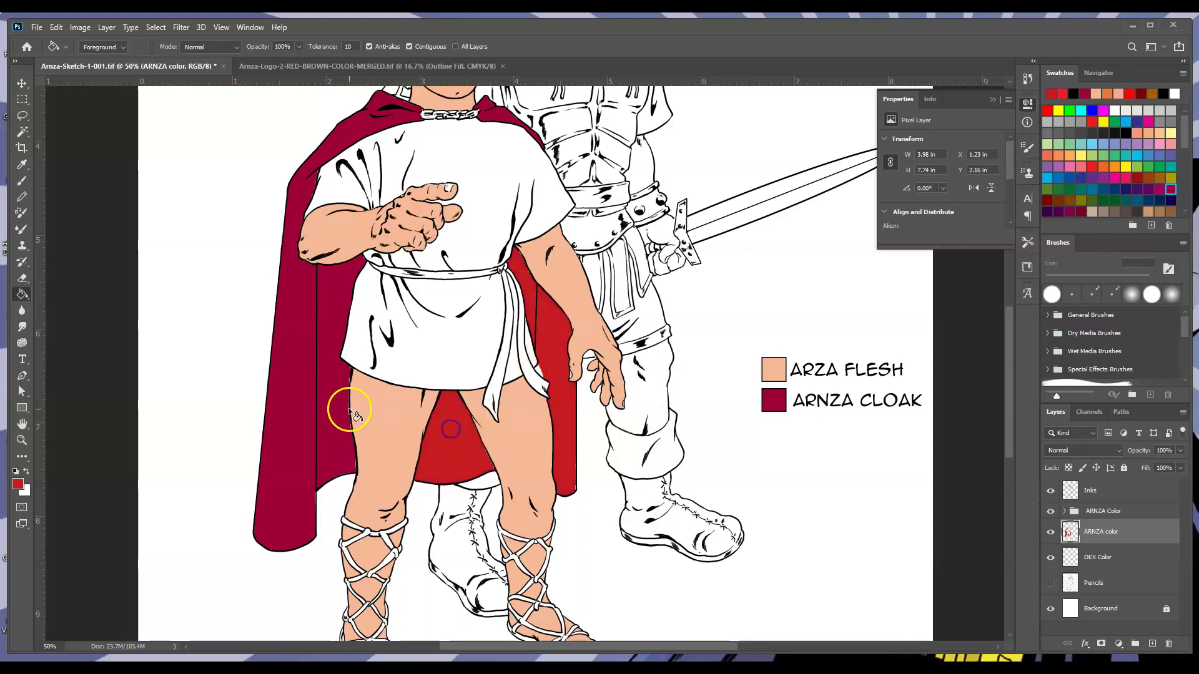
pyautogui.click(305, 398)
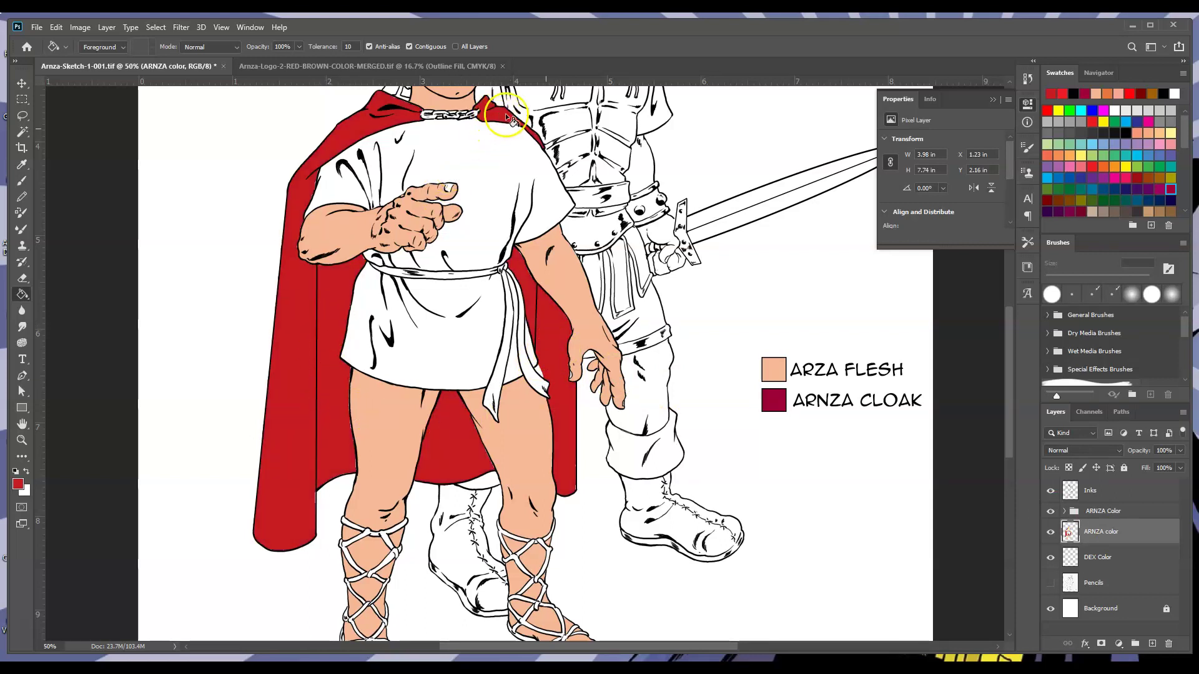
# Choose the dark green swatch and fill every section of the front figure's cloak with it on the ARNZA color layer.
pyautogui.moveTo(1011, 415)
pyautogui.mouseDown()
pyautogui.moveTo(1012, 373)
pyautogui.moveTo(1020, 406)
pyautogui.moveTo(1021, 393)
pyautogui.mouseUp()
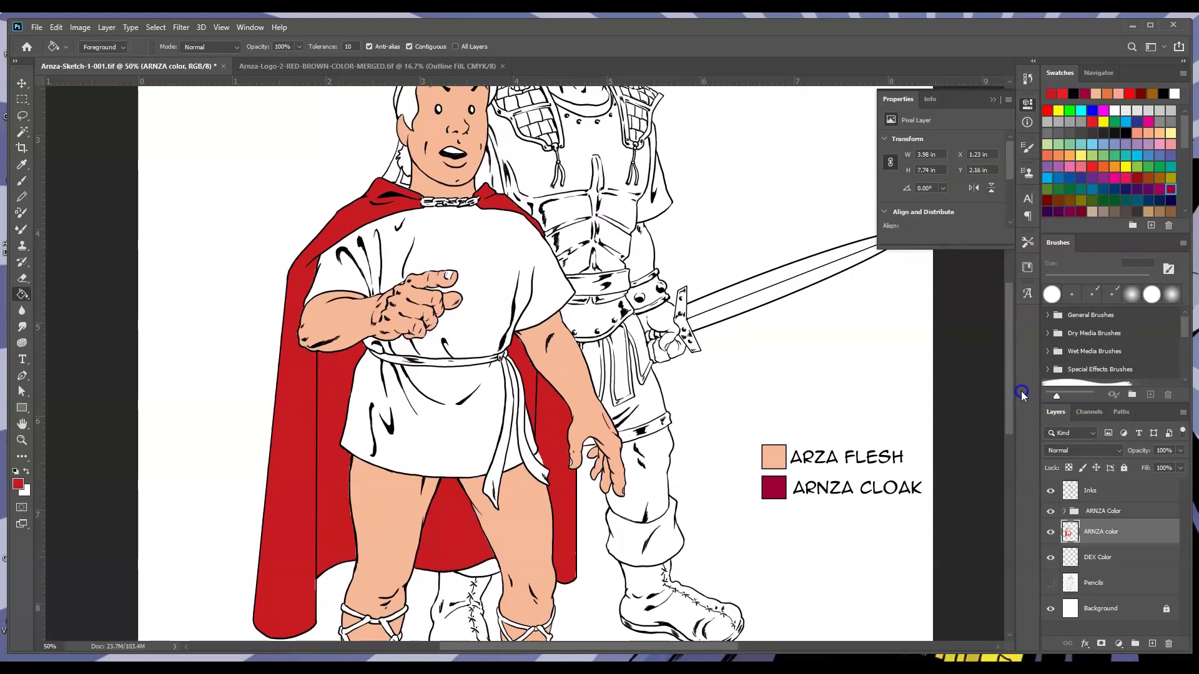
pyautogui.click(1059, 189)
pyautogui.click(326, 398)
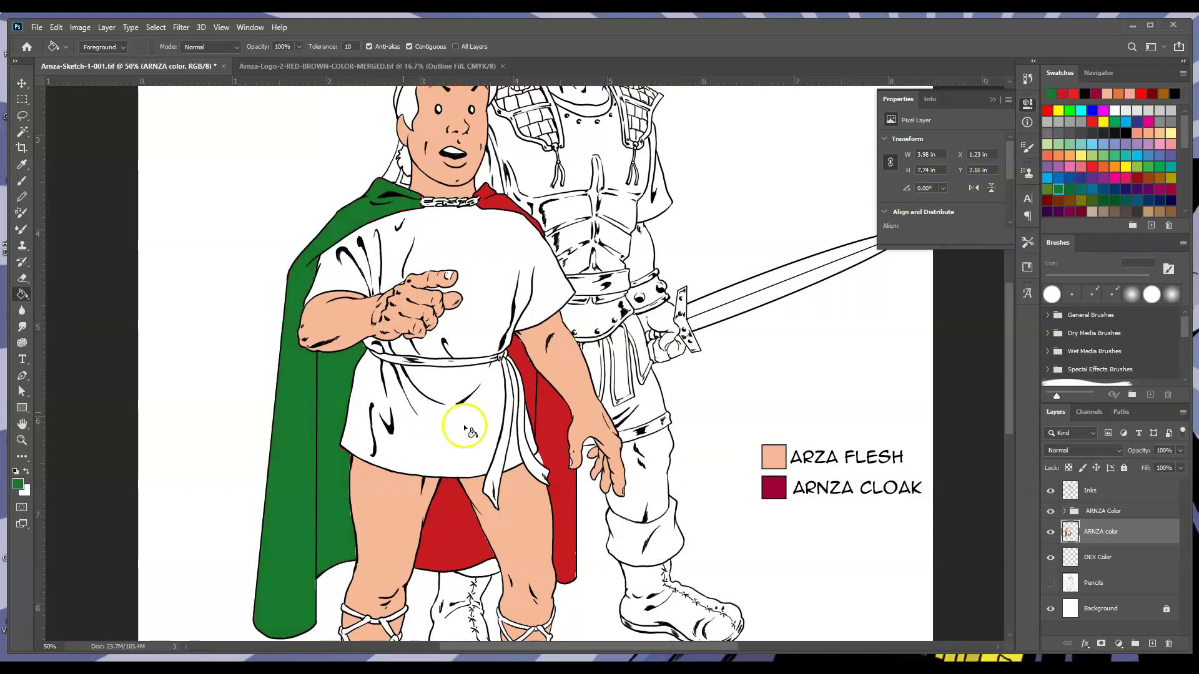
pyautogui.click(455, 522)
pyautogui.click(495, 206)
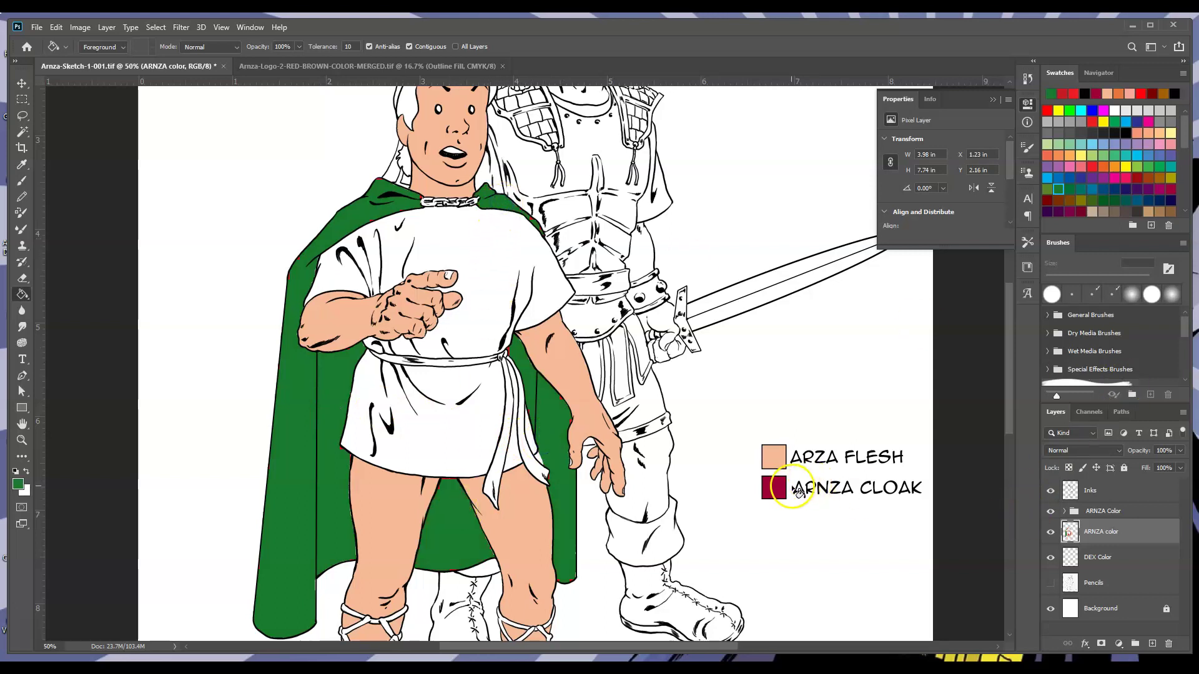
# Expand the ARNZA Color group and fill the cloak swatch on the ARNZA Cloak Box layer with the same green.
pyautogui.click(1051, 512)
pyautogui.click(1053, 513)
pyautogui.click(1064, 511)
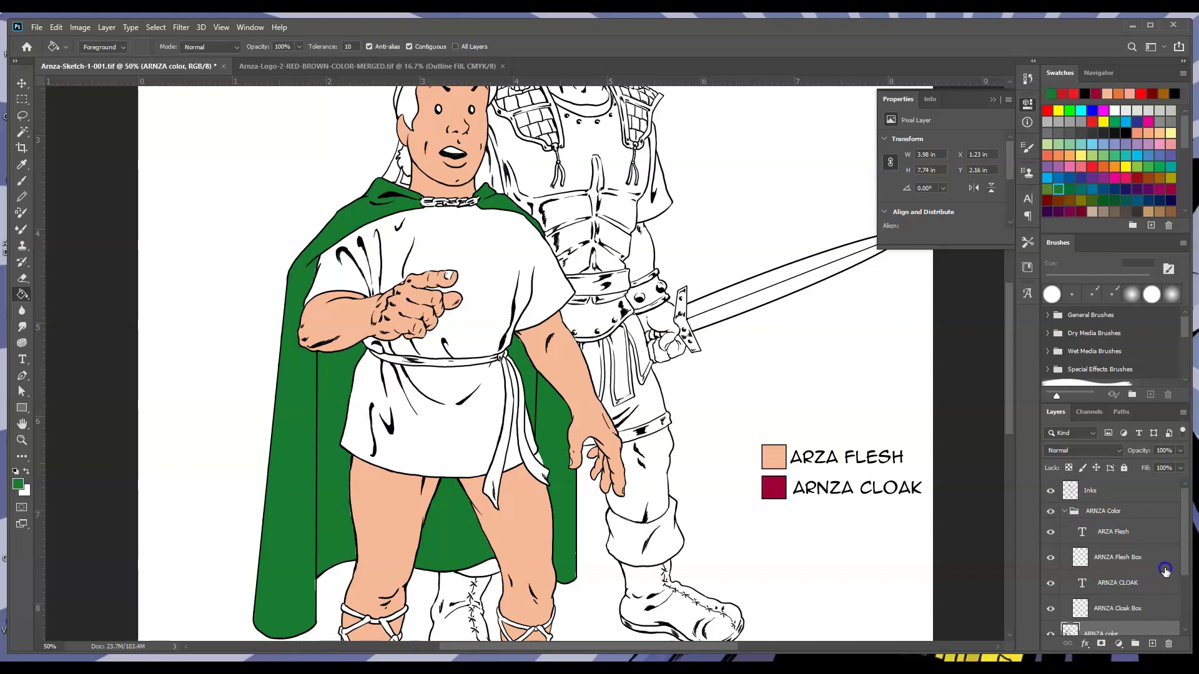
pyautogui.click(1115, 606)
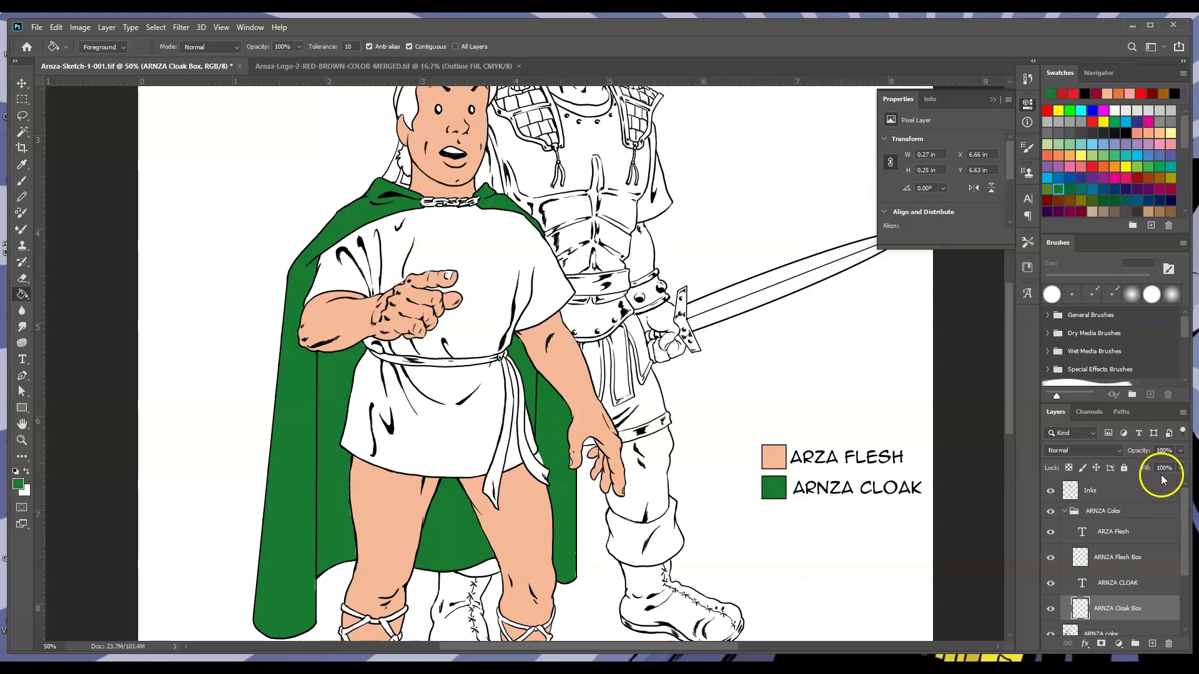
pyautogui.moveTo(1007, 423); pyautogui.dragTo(1031, 434)
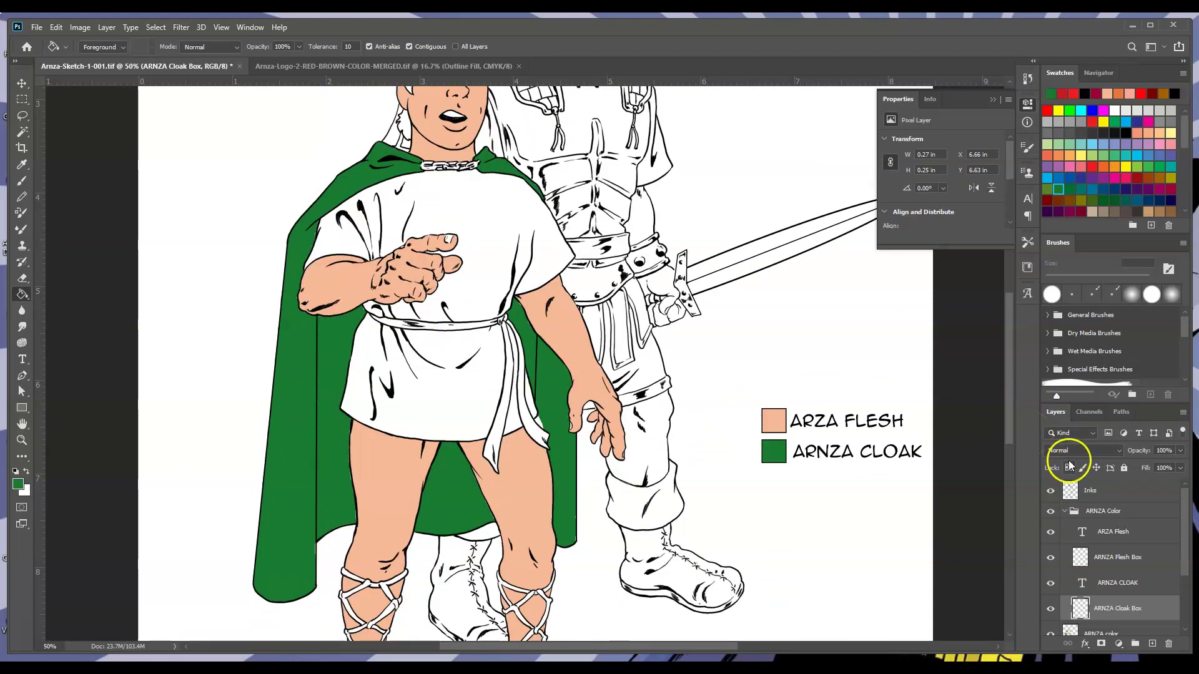
pyautogui.click(993, 99)
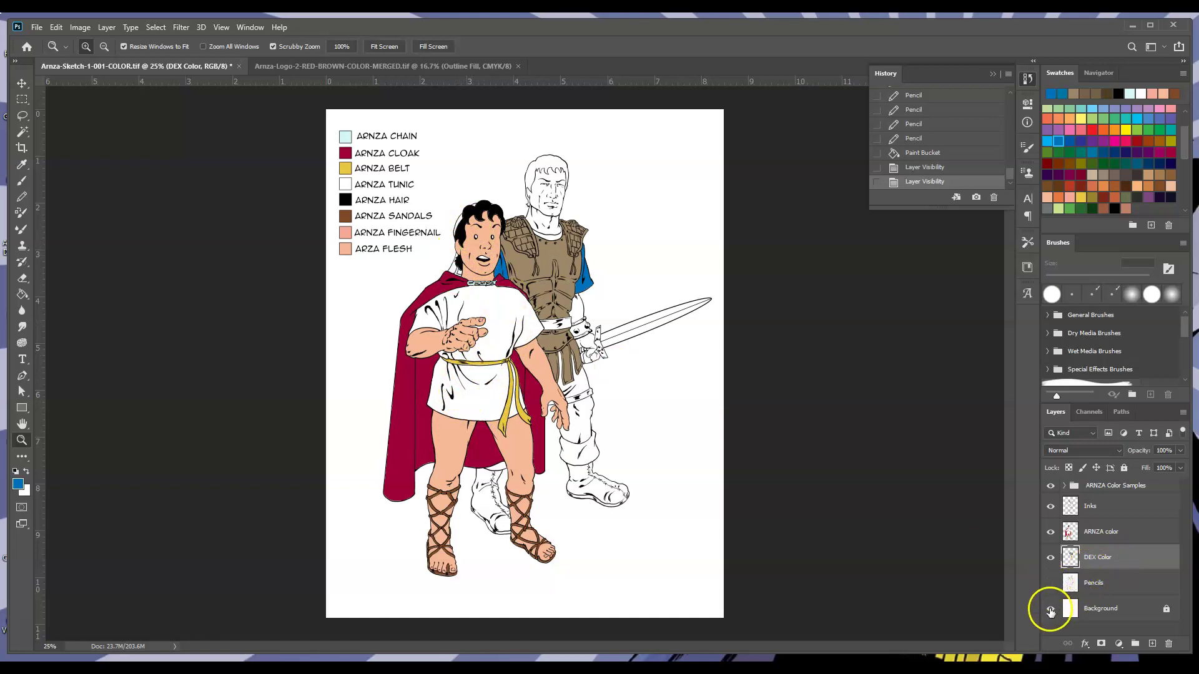
# Check the artwork with the Background and Pencils layers hidden and shown, and look over the ARNZA Color Samples group's layers.
pyautogui.click(1051, 608)
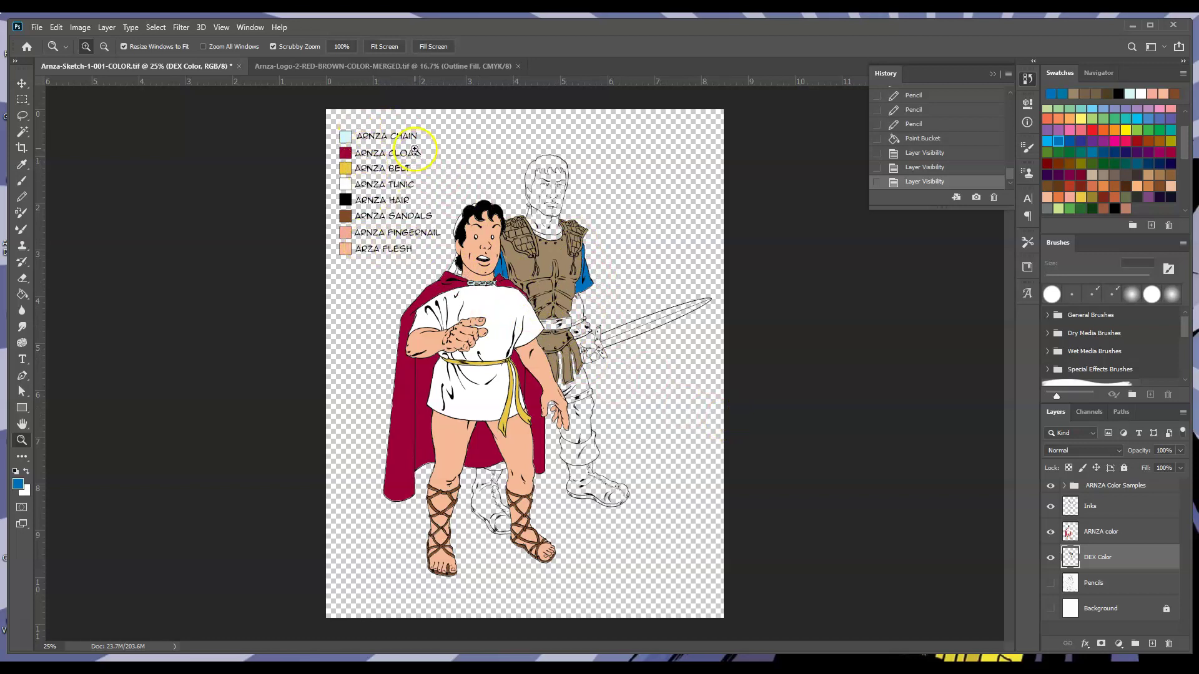
pyautogui.click(1049, 584)
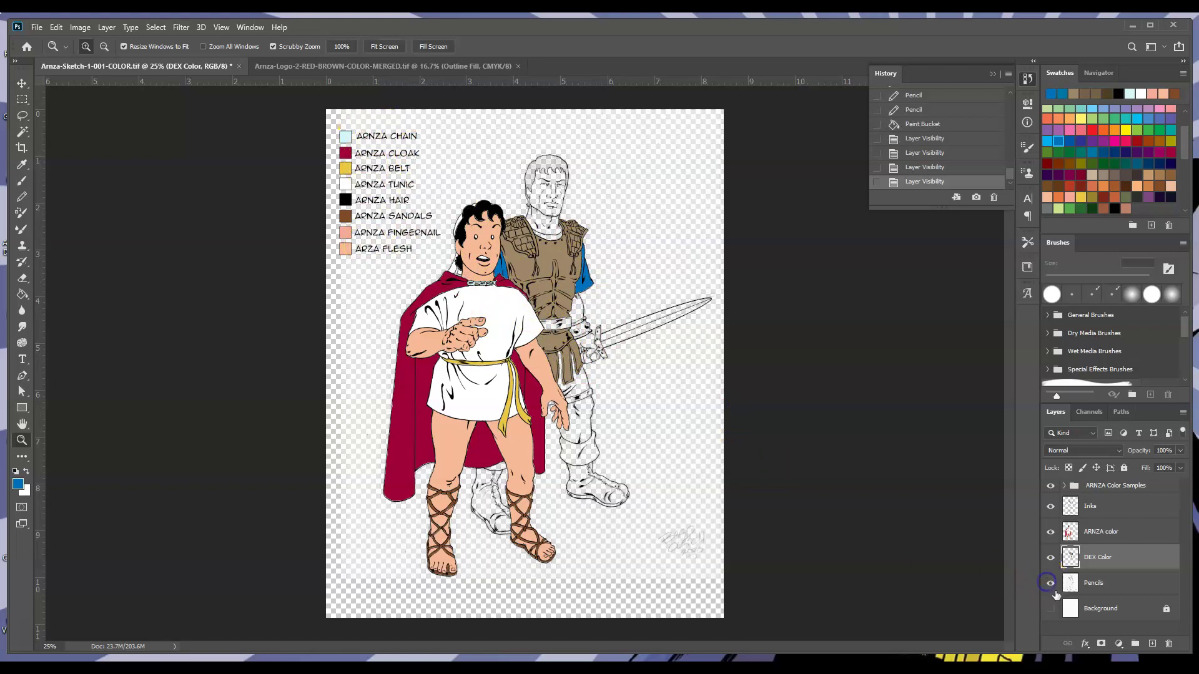
pyautogui.click(1050, 607)
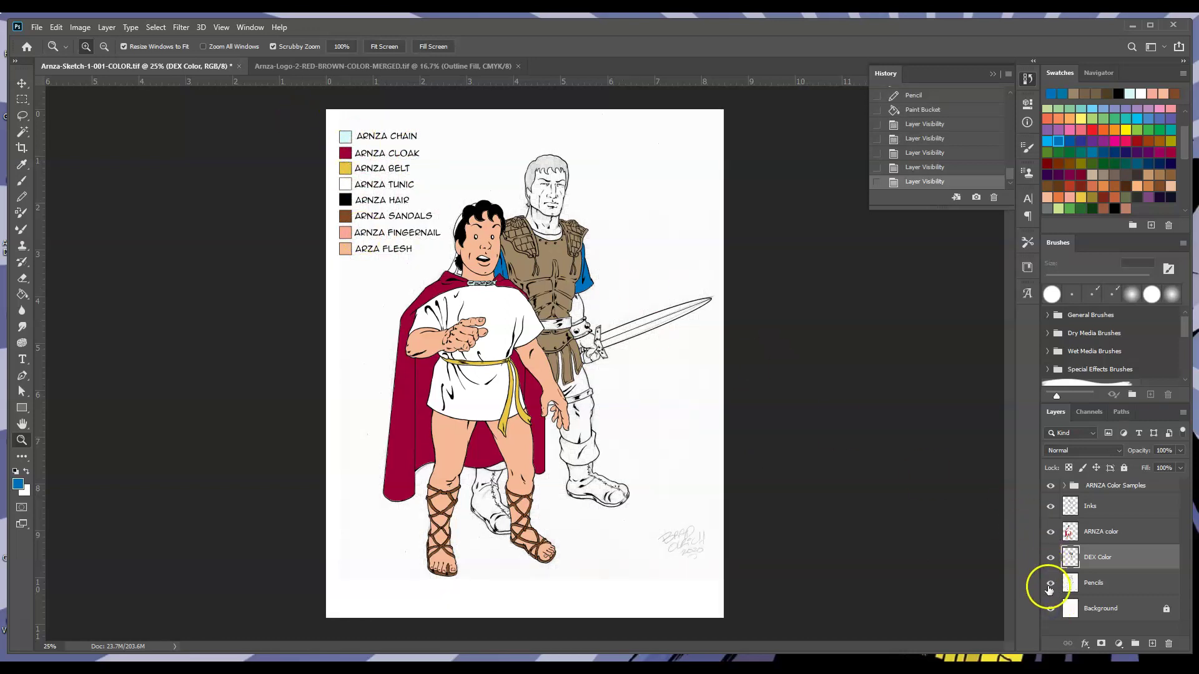
pyautogui.click(1050, 583)
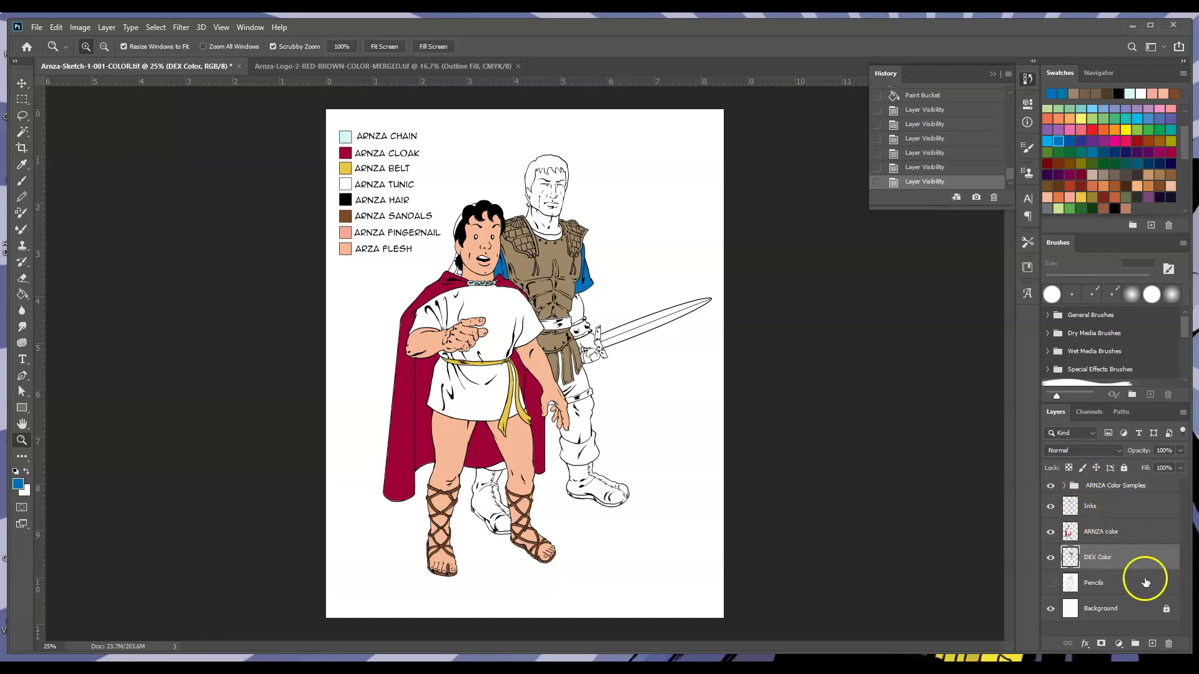
pyautogui.click(1100, 583)
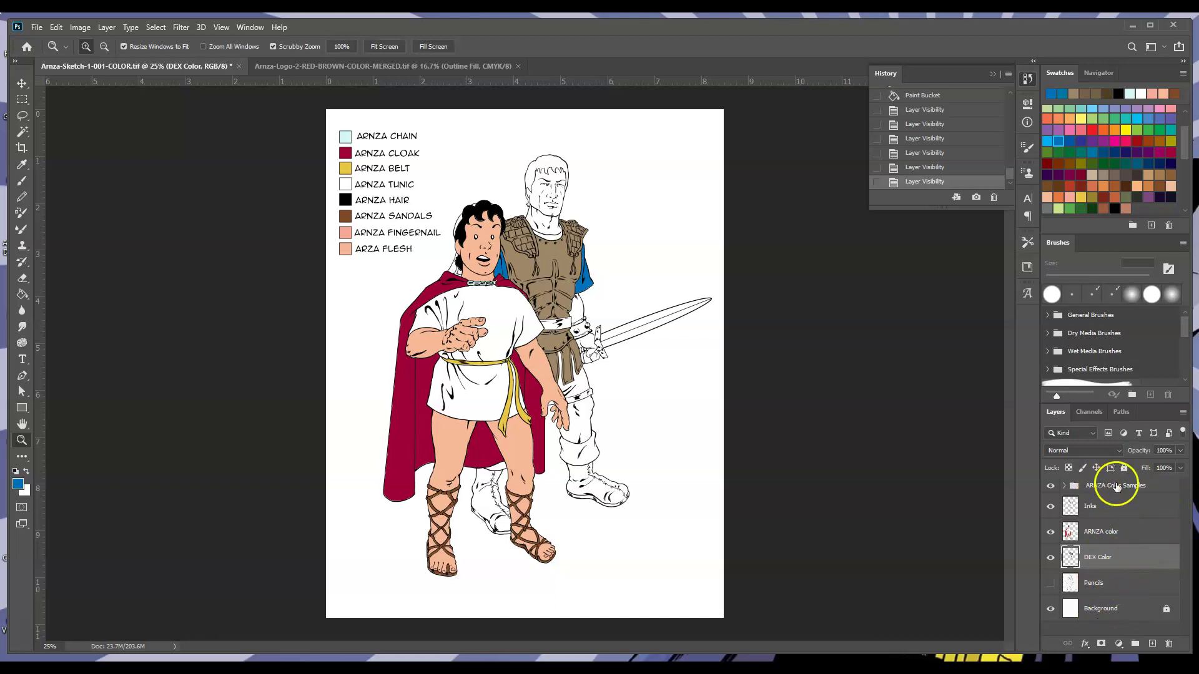
pyautogui.click(1065, 486)
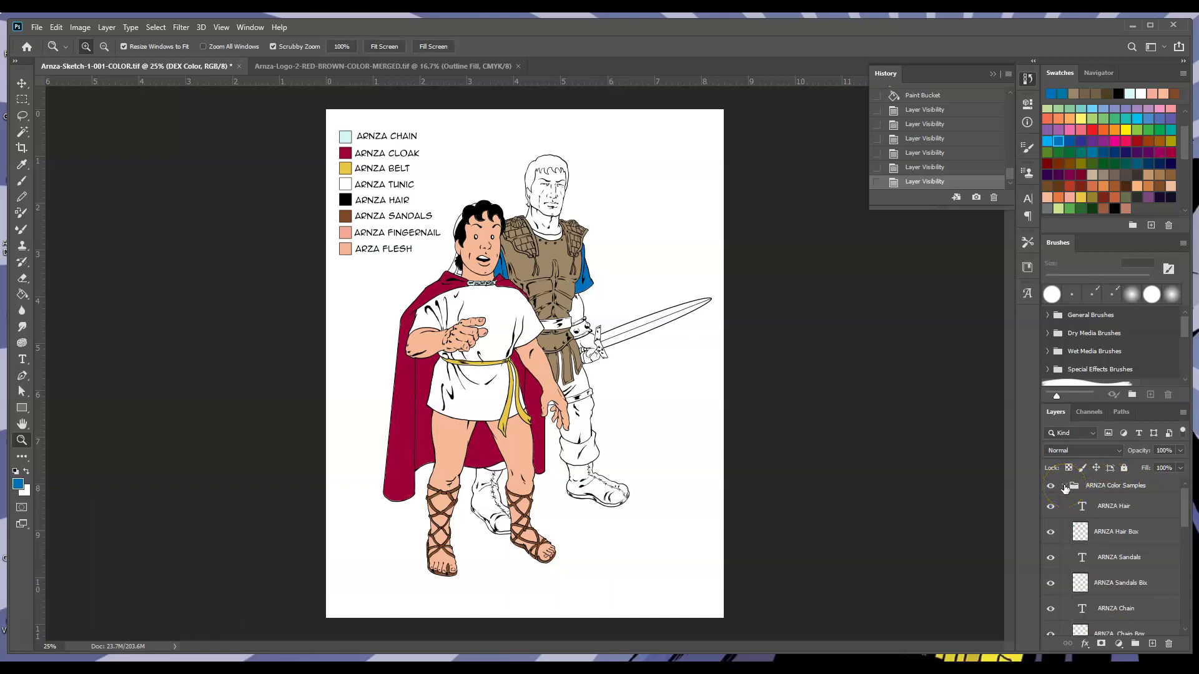
pyautogui.click(1065, 485)
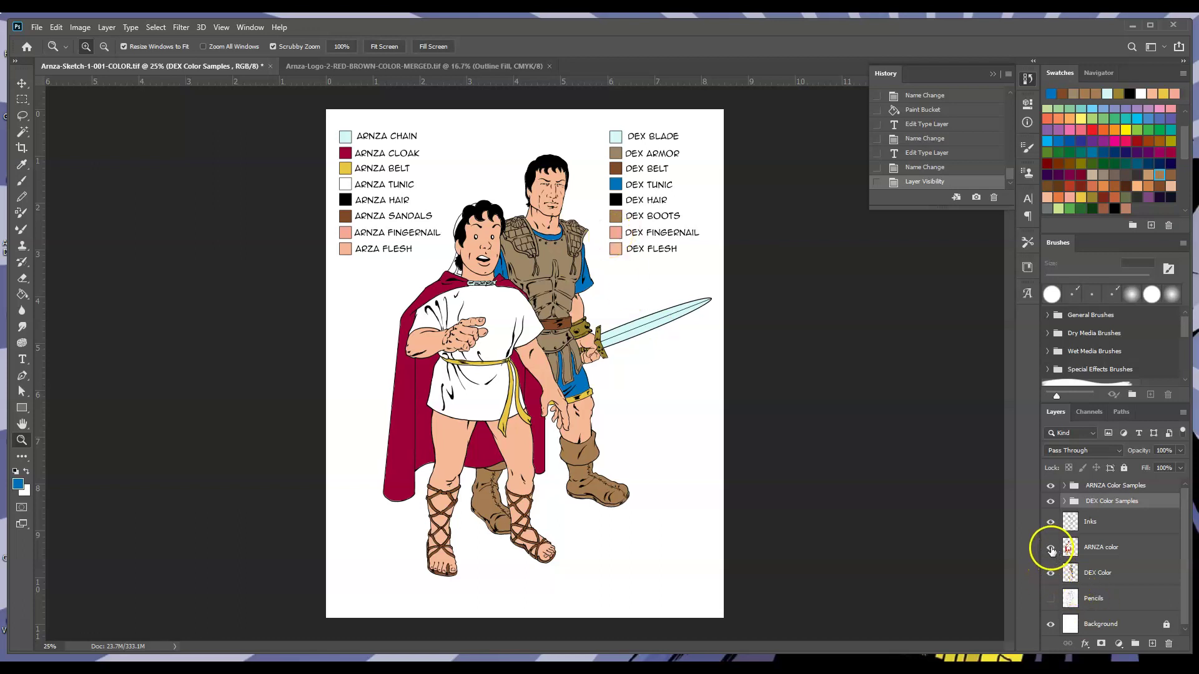
# Toggle the visibility of the ARNZA color, DEX Color and Background layers to examine each figure's flats separately.
pyautogui.click(1171, 552)
pyautogui.click(1051, 551)
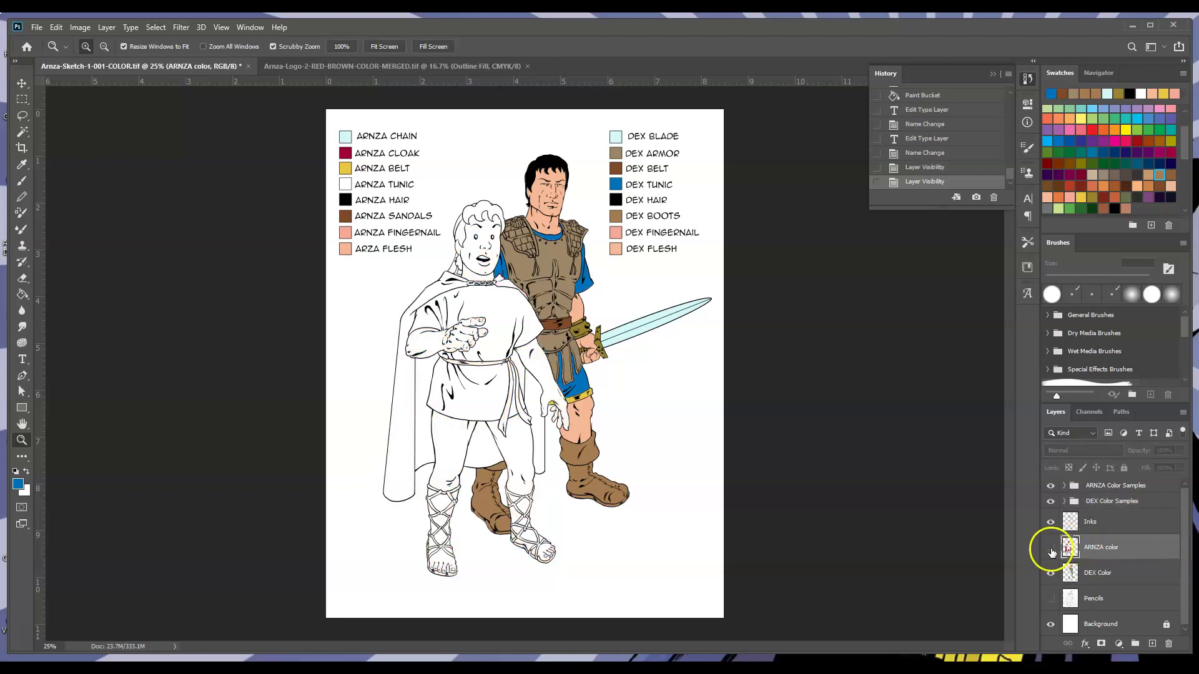
pyautogui.click(1051, 550)
pyautogui.click(1052, 574)
pyautogui.click(1052, 574)
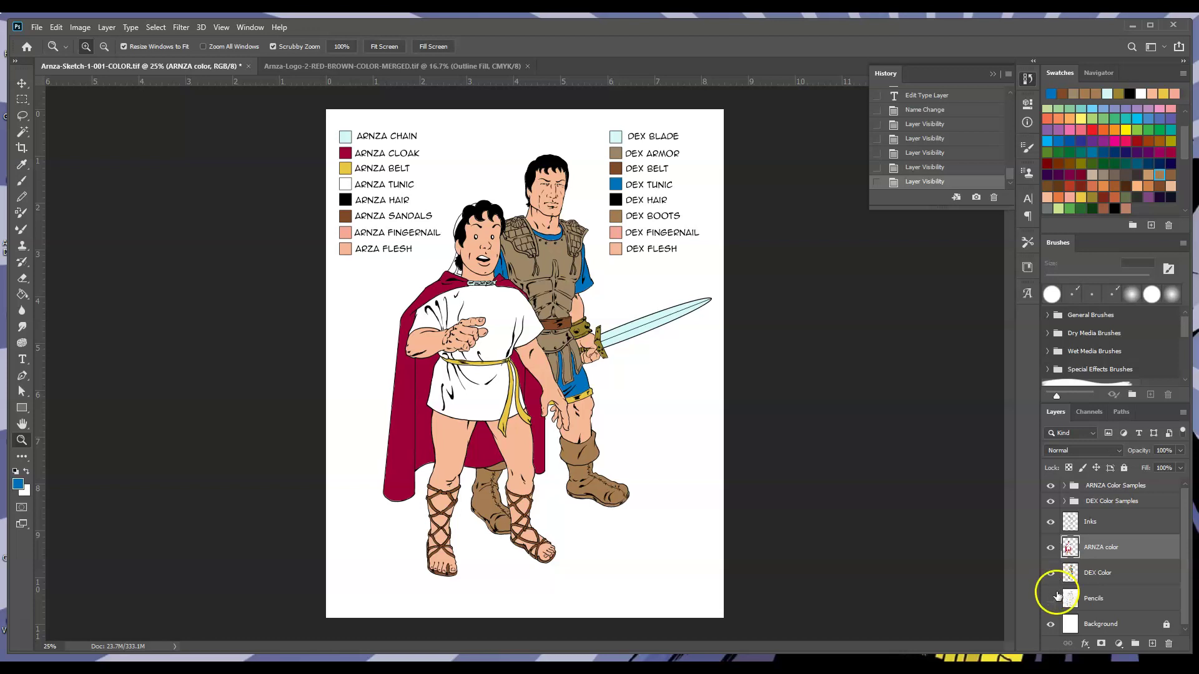
pyautogui.click(1051, 625)
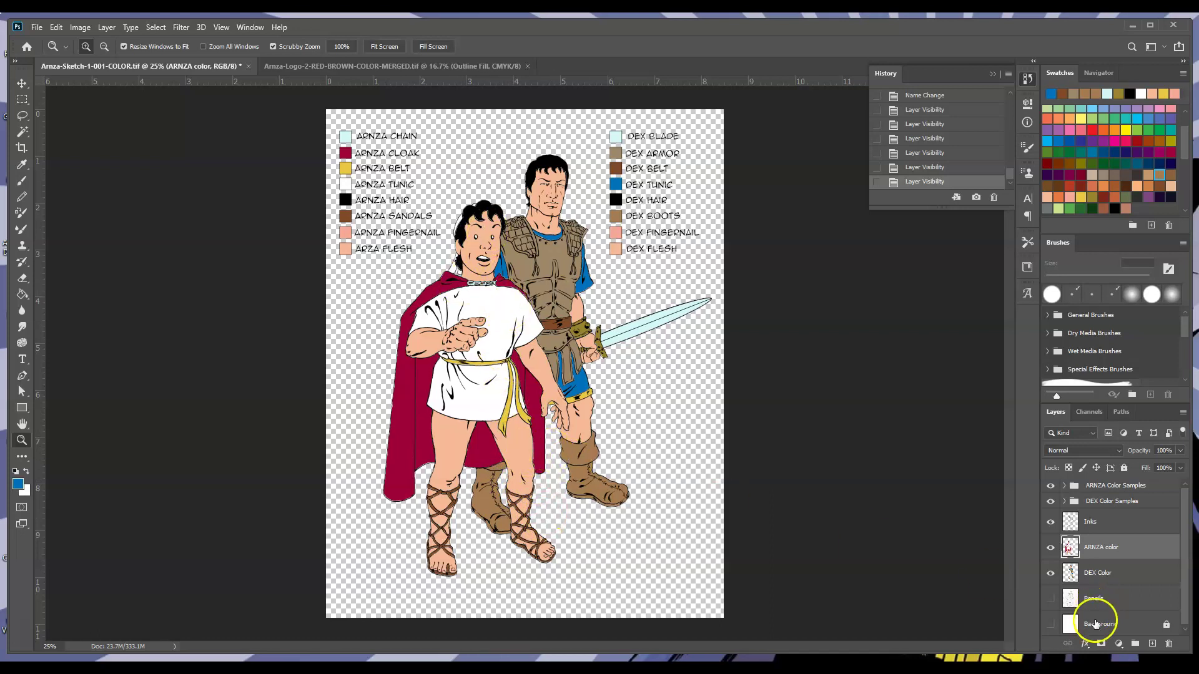
pyautogui.click(1050, 625)
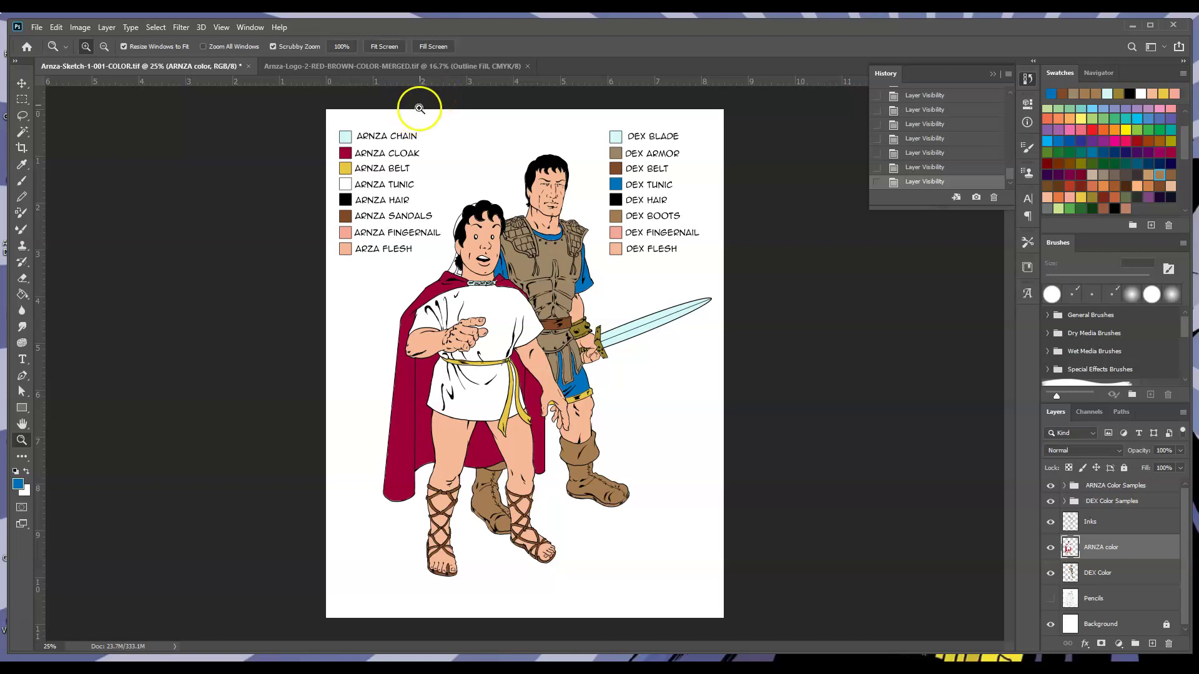
# Float the Arnza logo document in its own window and copy its Outline Fill layer into the figure illustration.
pyautogui.click(397, 65)
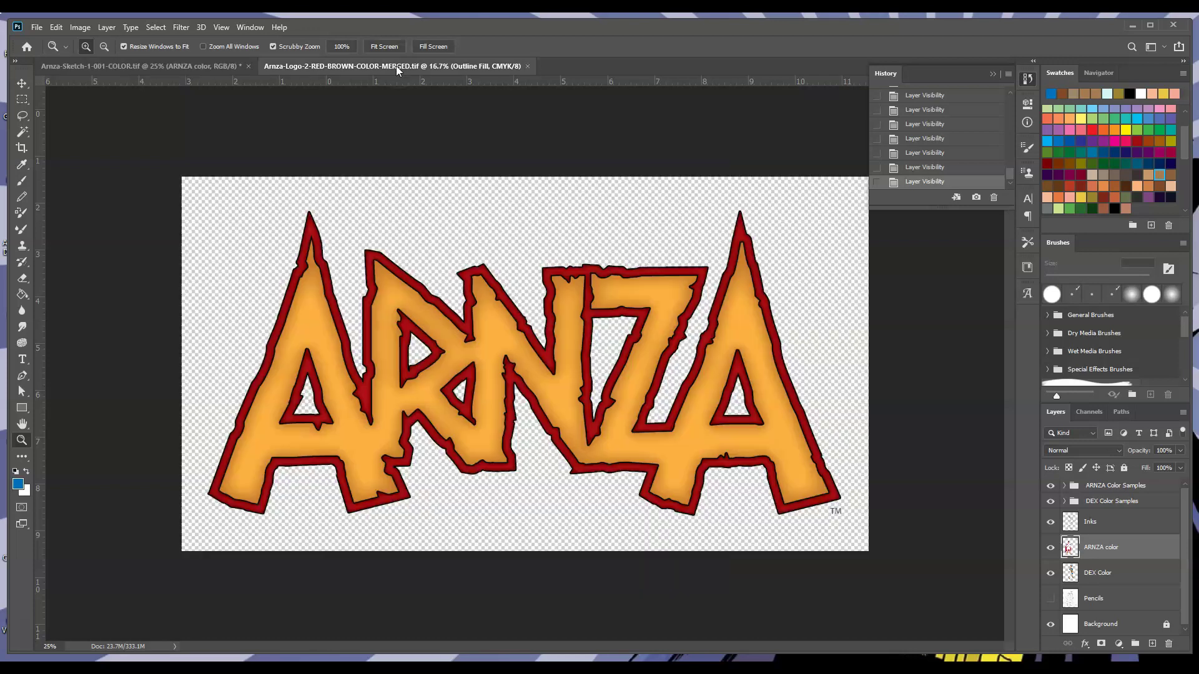
pyautogui.moveTo(395, 65)
pyautogui.mouseDown()
pyautogui.moveTo(372, 187)
pyautogui.moveTo(307, 204)
pyautogui.mouseUp()
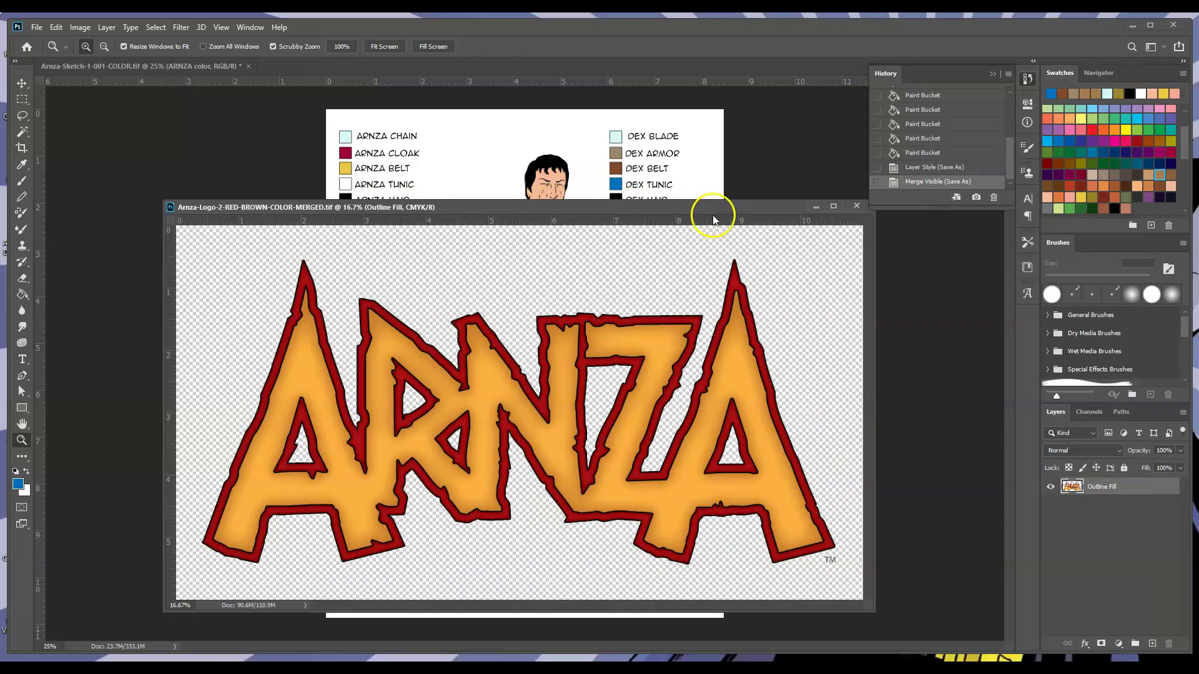
pyautogui.moveTo(729, 207)
pyautogui.mouseDown()
pyautogui.moveTo(658, 296)
pyautogui.moveTo(706, 472)
pyautogui.moveTo(709, 370)
pyautogui.moveTo(704, 508)
pyautogui.moveTo(786, 448)
pyautogui.moveTo(720, 222)
pyautogui.moveTo(658, 476)
pyautogui.mouseUp()
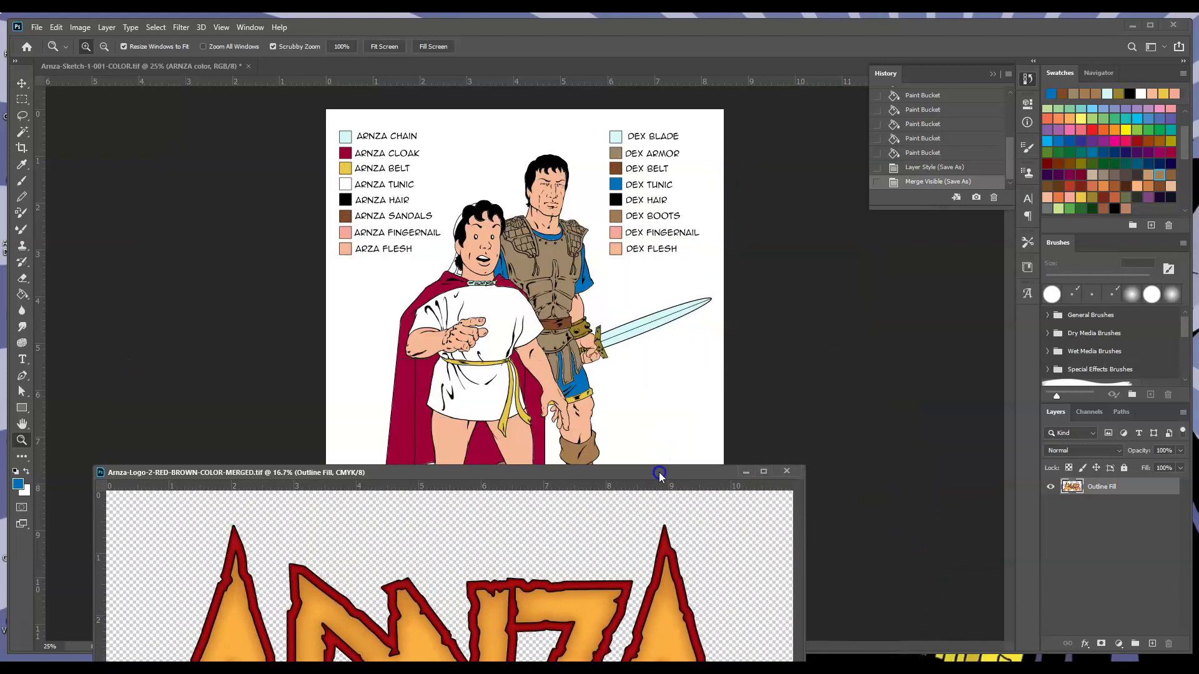
pyautogui.moveTo(1100, 491)
pyautogui.mouseDown()
pyautogui.moveTo(870, 380)
pyautogui.moveTo(481, 375)
pyautogui.moveTo(637, 389)
pyautogui.mouseUp()
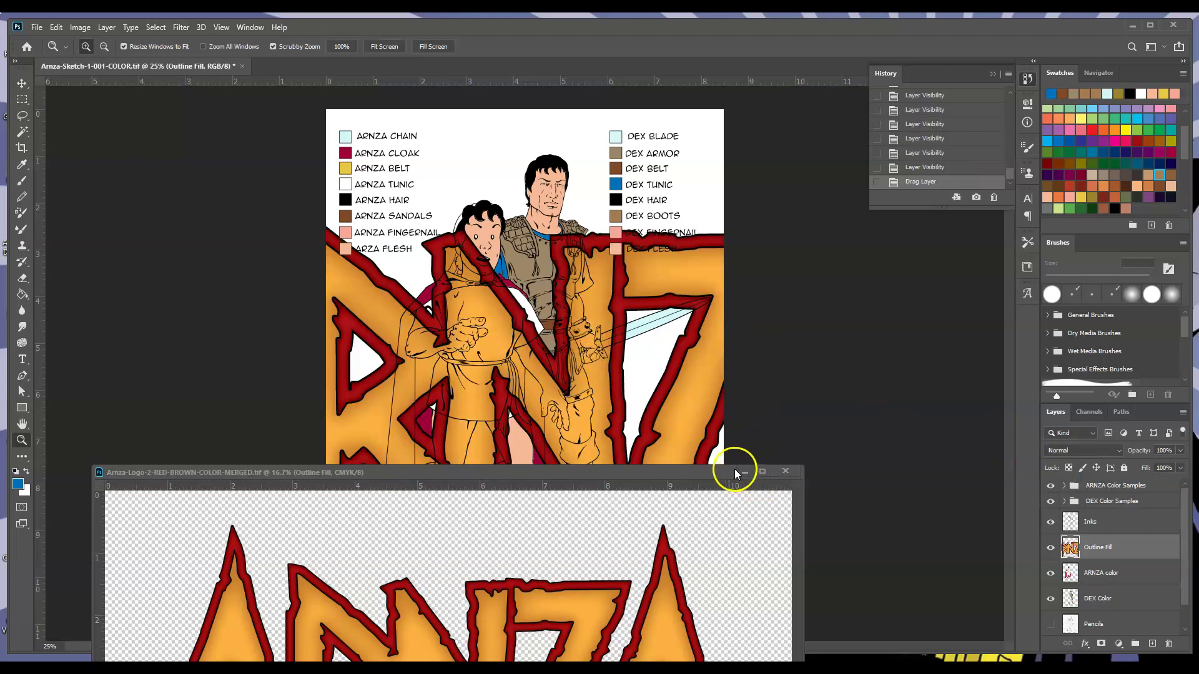
# Re-dock the logo document and, in Arnza-Sketch-1-001-COLOR.tif, move the Outline Fill layer up onto the ARNZA Color Samples group.
pyautogui.moveTo(461, 473)
pyautogui.mouseDown()
pyautogui.moveTo(553, 318)
pyautogui.moveTo(568, 119)
pyautogui.moveTo(559, 64)
pyautogui.moveTo(463, 59)
pyautogui.moveTo(452, 75)
pyautogui.moveTo(481, 63)
pyautogui.mouseUp()
pyautogui.click(135, 69)
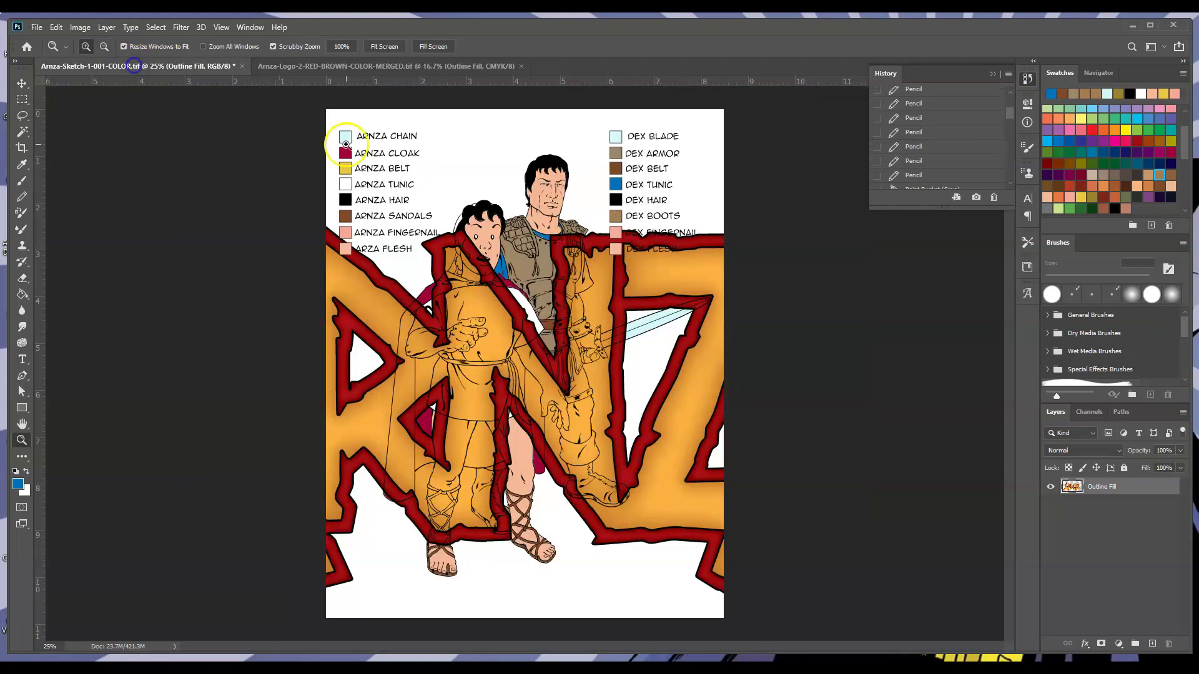
pyautogui.moveTo(1138, 549); pyautogui.dragTo(1116, 489)
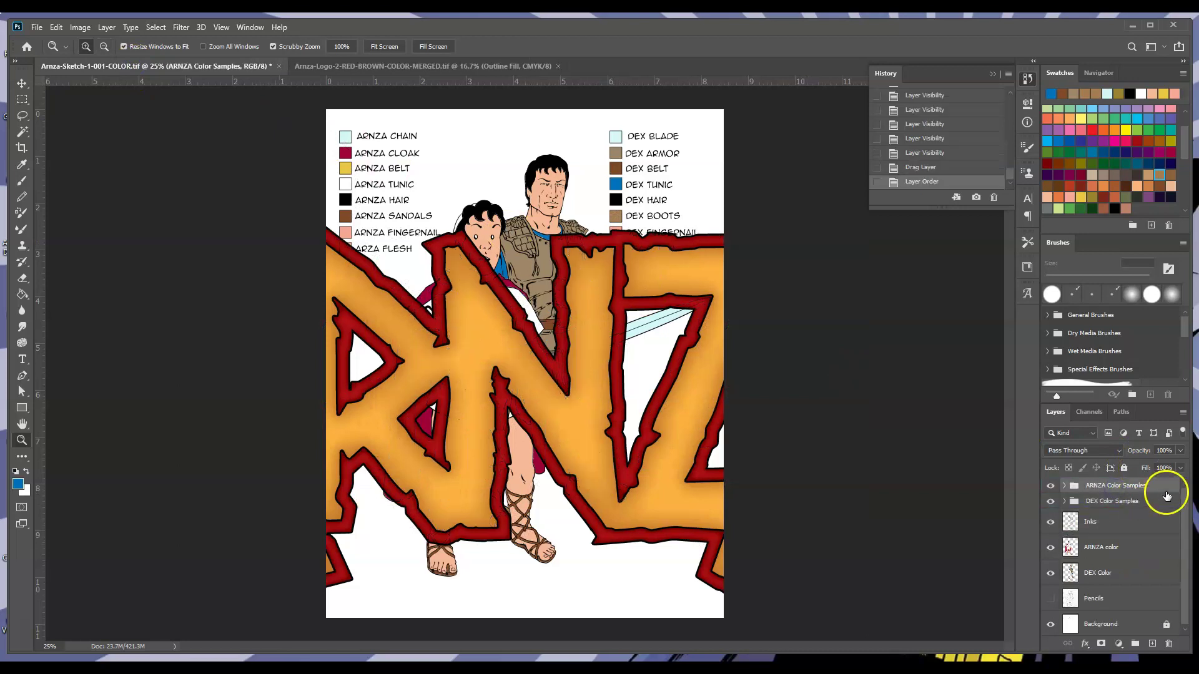
# Undo the last layer reordering, place the Outline Fill layer directly above Inks, and rename it ARNZA Logo.
pyautogui.click(938, 168)
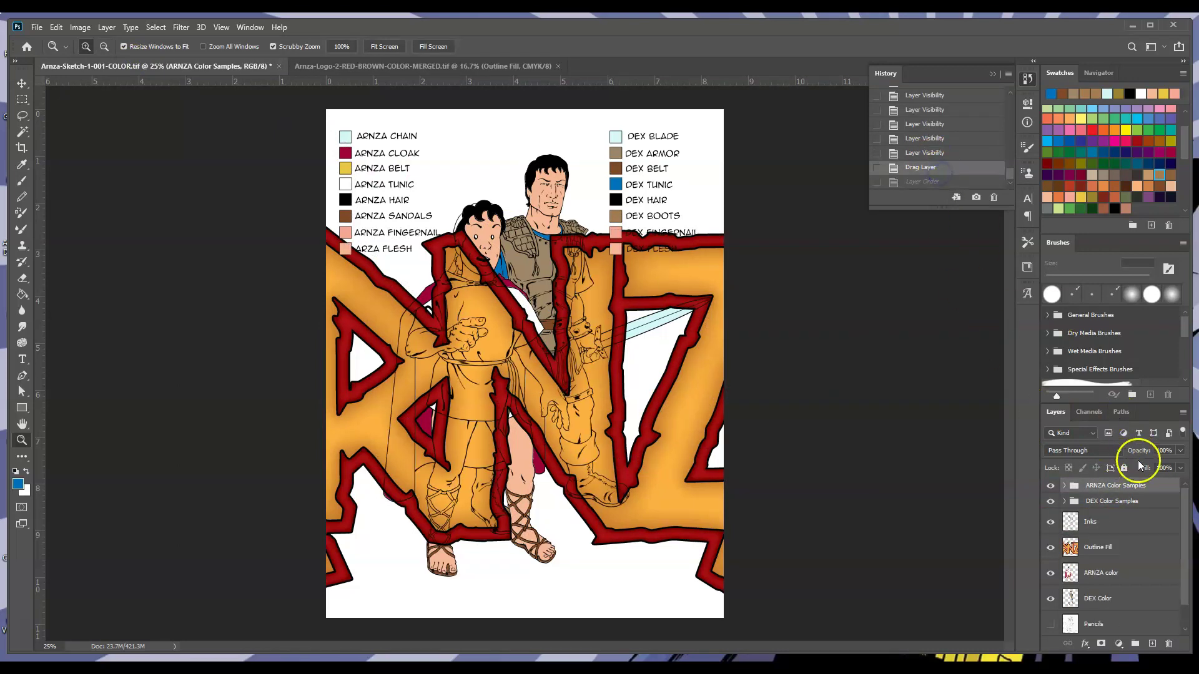
pyautogui.moveTo(1110, 549); pyautogui.dragTo(1106, 517)
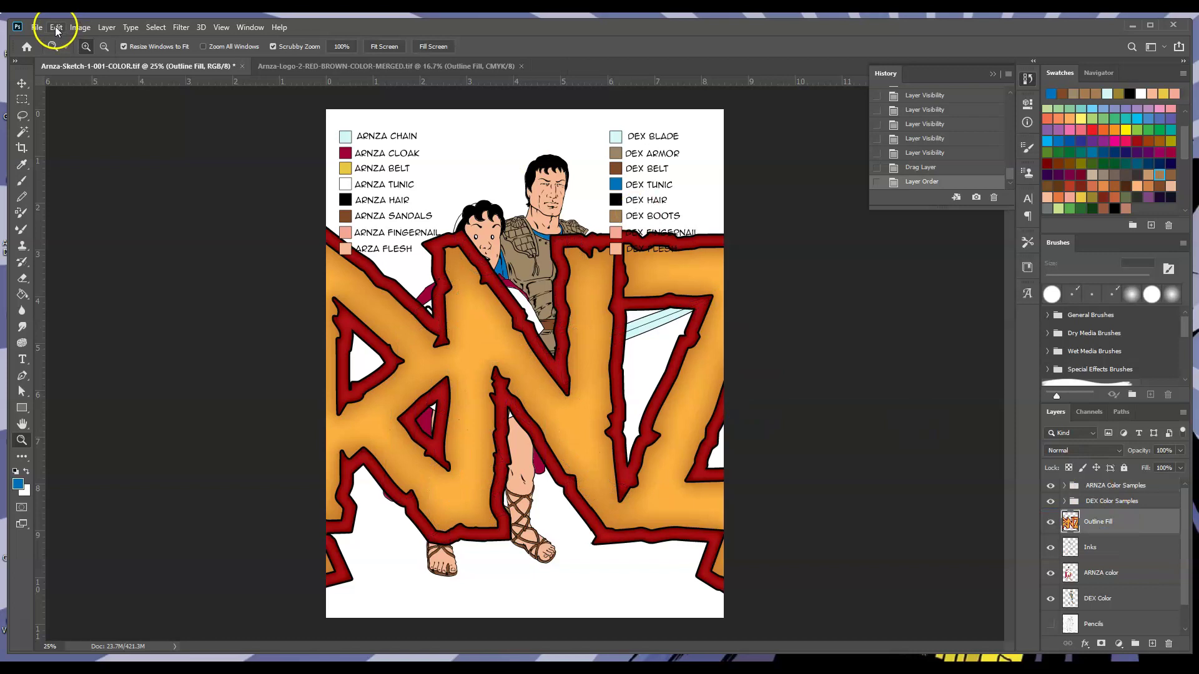
pyautogui.doubleClick(1098, 522)
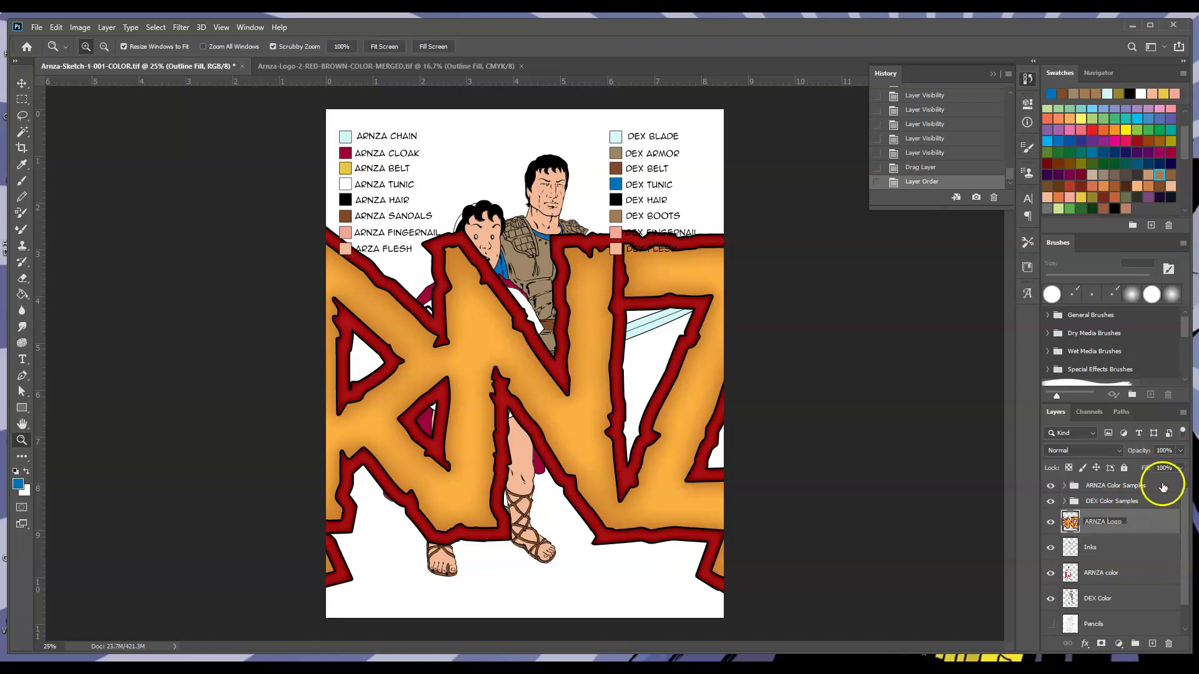
pyautogui.press('Return')
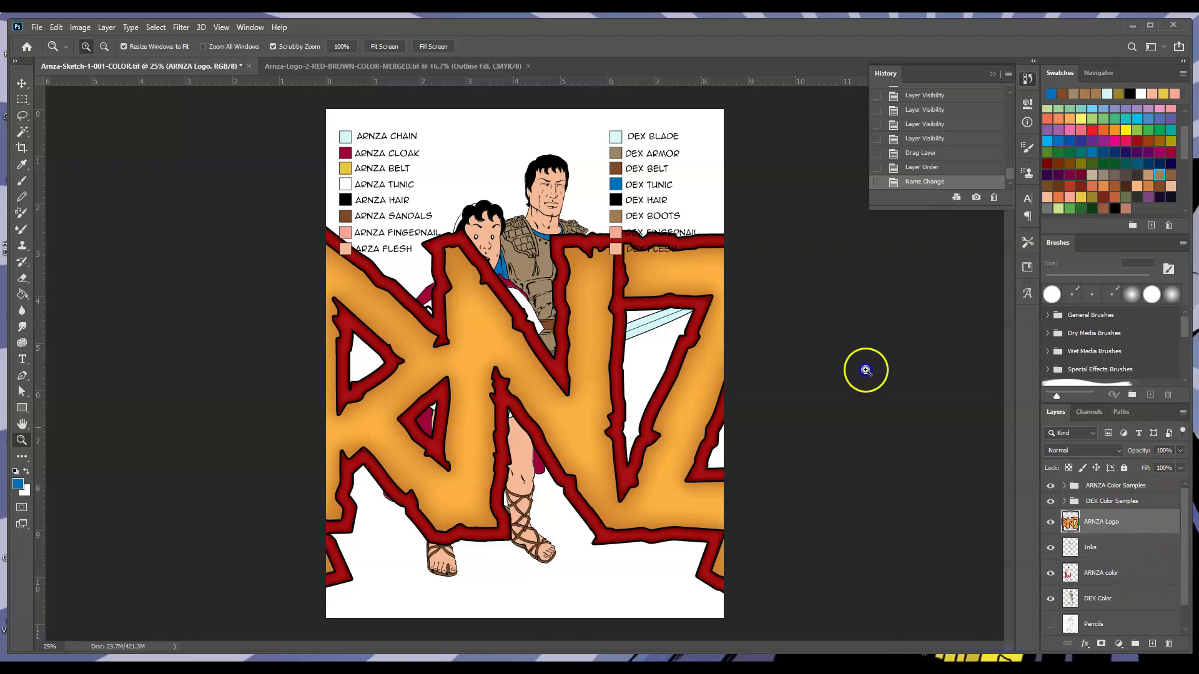
# Scale the ARNZA Logo layer proportionally to about 16.19% and place it in the page's lower-right corner below Dex's boots.
pyautogui.click(56, 27)
pyautogui.click(125, 299)
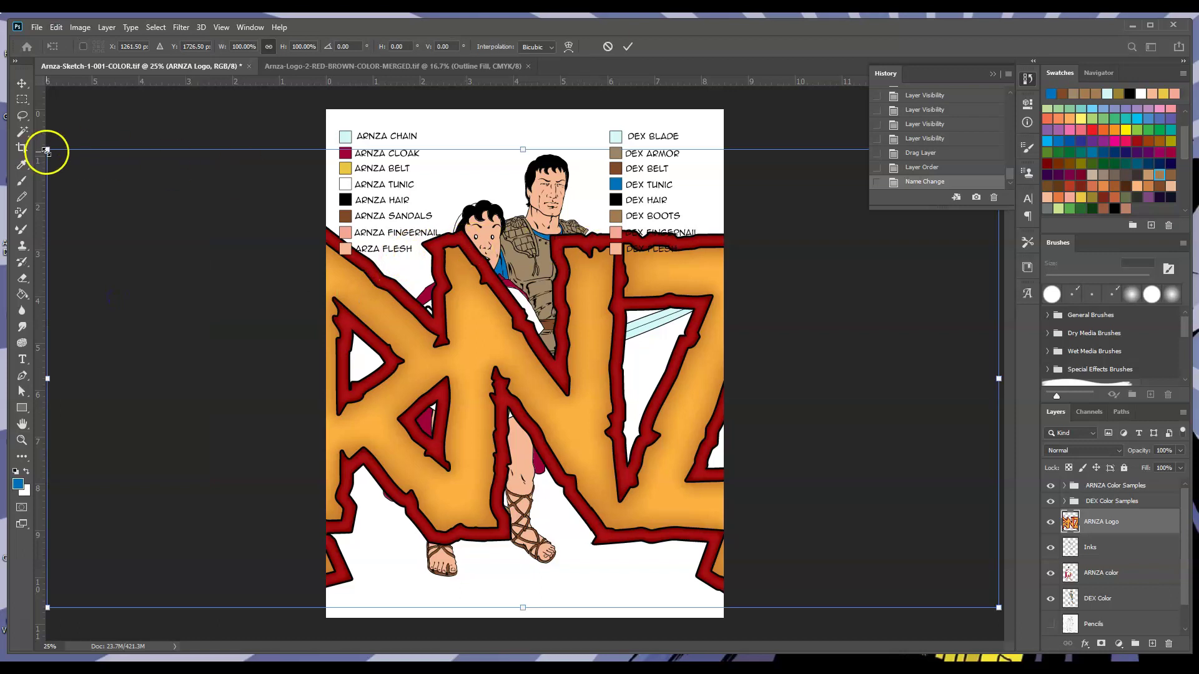
pyautogui.moveTo(47, 151); pyautogui.dragTo(589, 557)
pyautogui.moveTo(749, 451); pyautogui.dragTo(595, 526)
pyautogui.moveTo(535, 573); pyautogui.dragTo(662, 542)
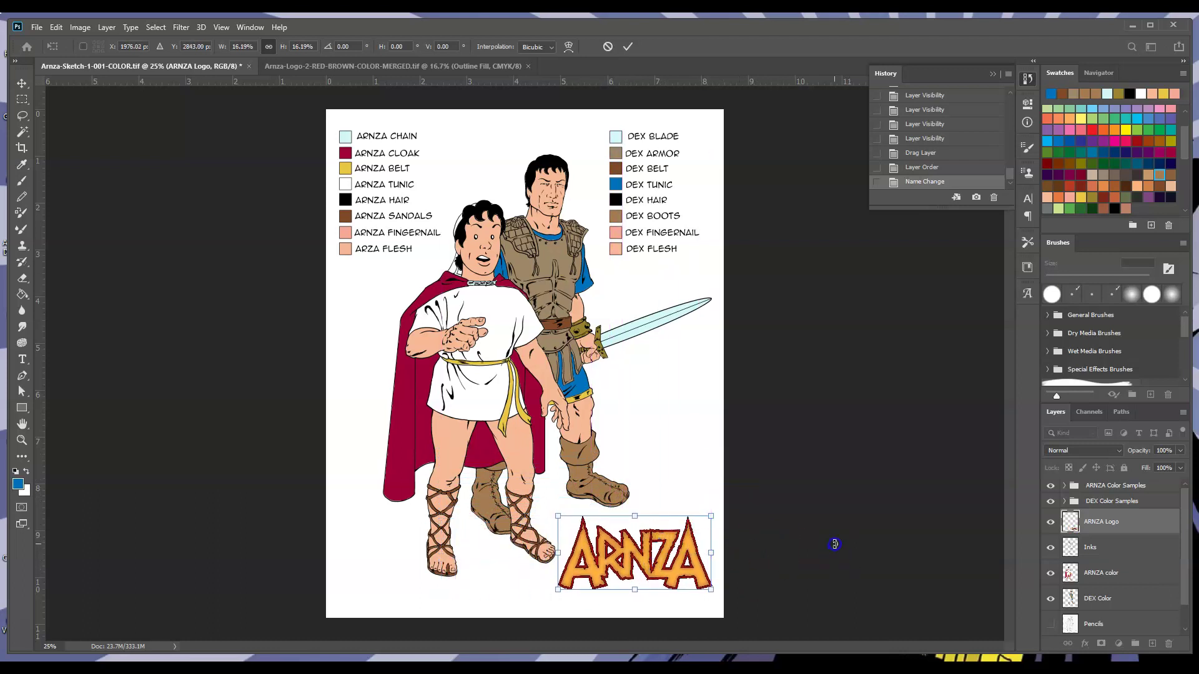
pyautogui.click(21, 172)
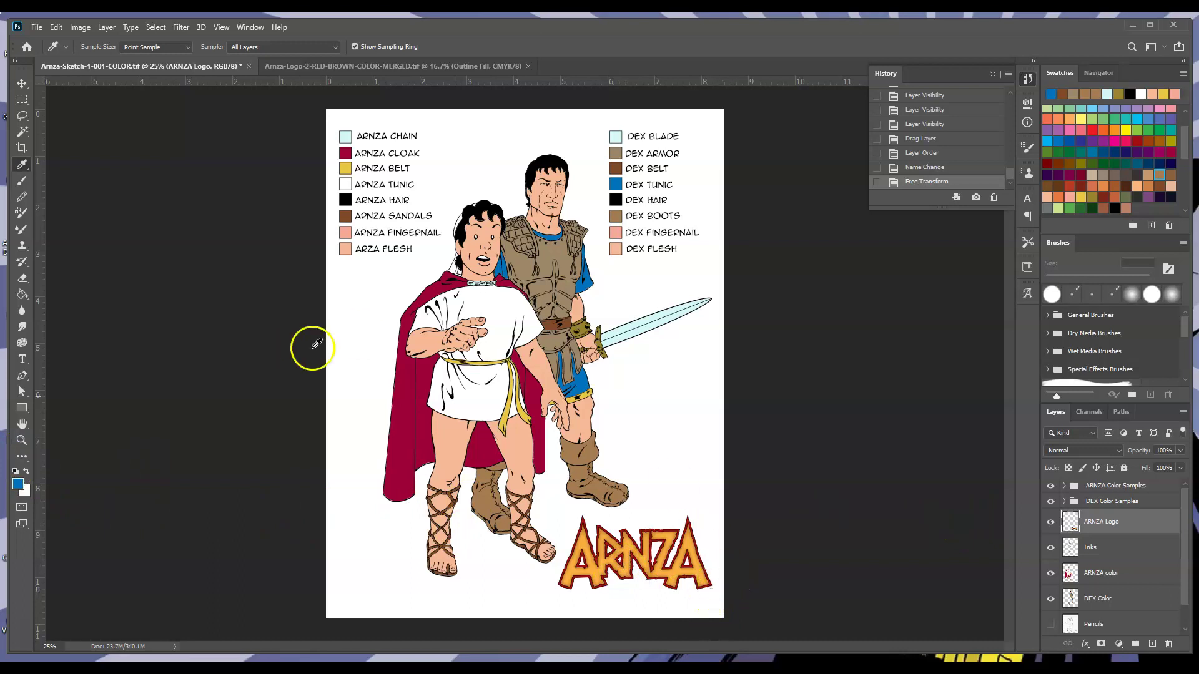
# Add a new layer above ARNZA Logo and reset the foreground color to black for painting with the Brush tool.
pyautogui.moveTo(1185, 587); pyautogui.dragTo(1189, 619)
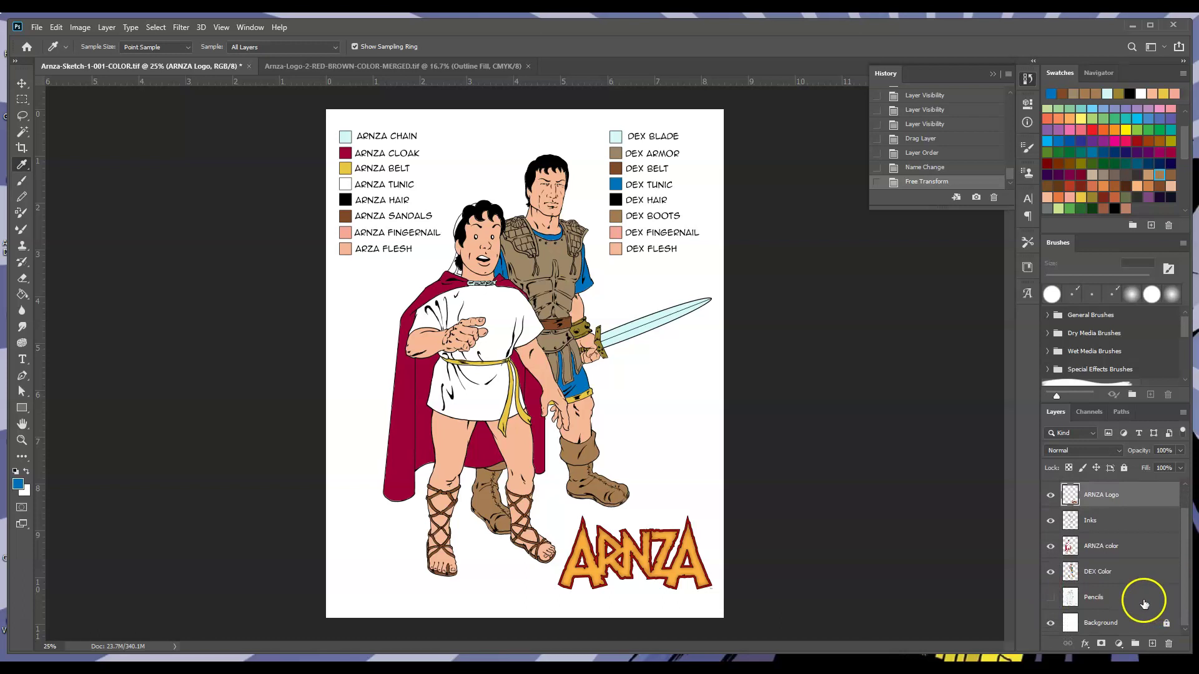
pyautogui.moveTo(1186, 597); pyautogui.dragTo(1188, 565)
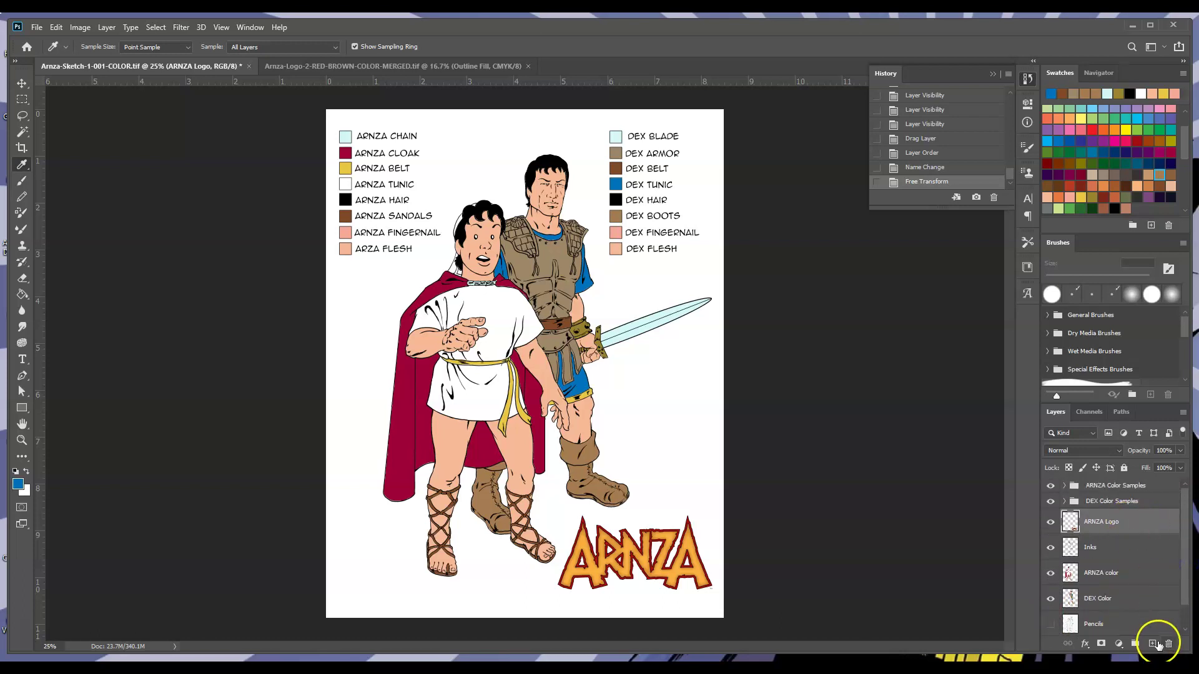
pyautogui.click(1152, 644)
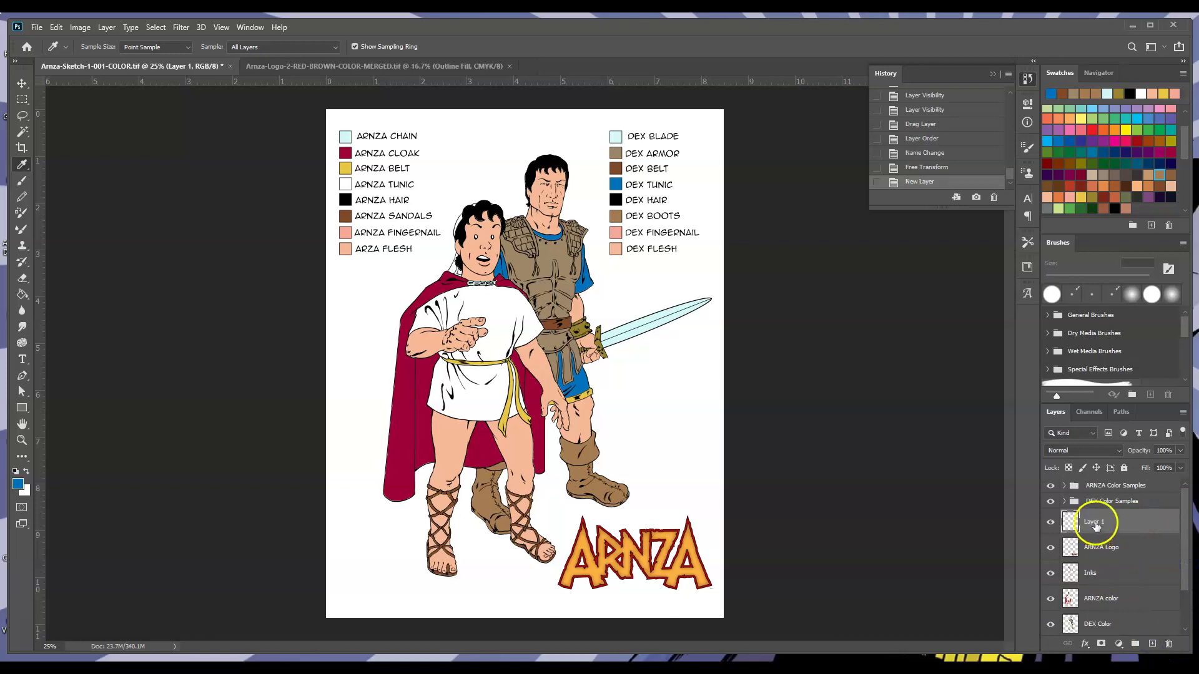
pyautogui.click(15, 471)
pyautogui.click(22, 180)
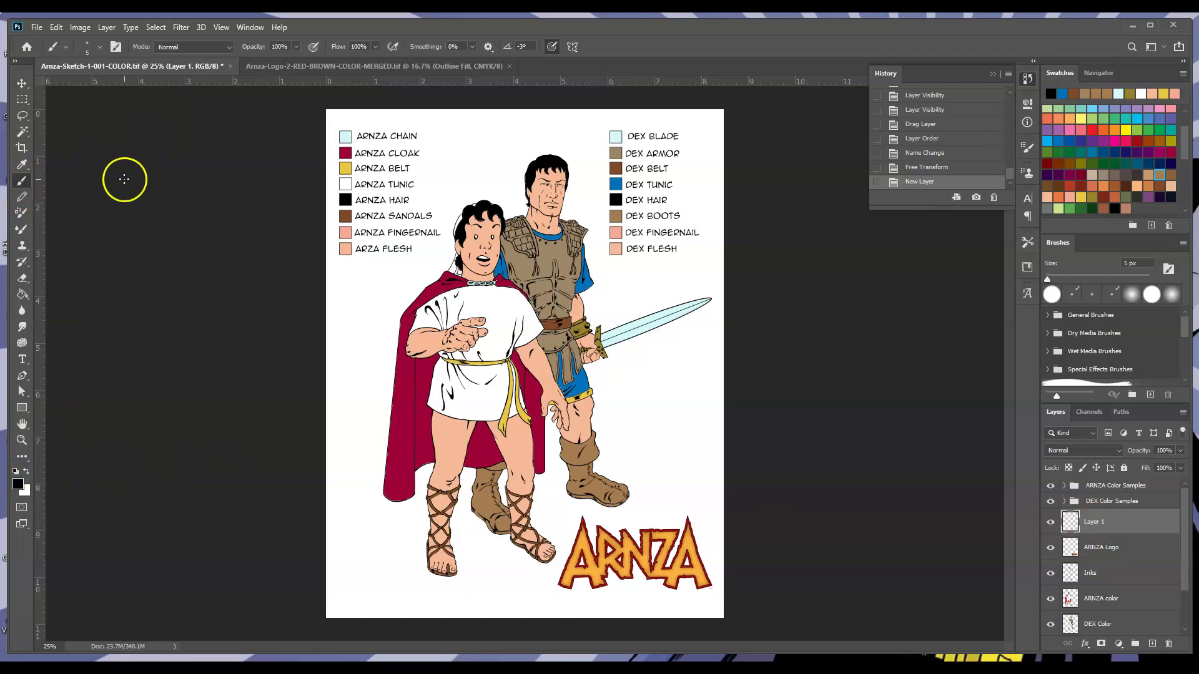
# Hand-letter the artist's signature with an underline and "20" in black with the 5 px brush, in the white area left of ARNZA's sandaled foot.
pyautogui.click(21, 440)
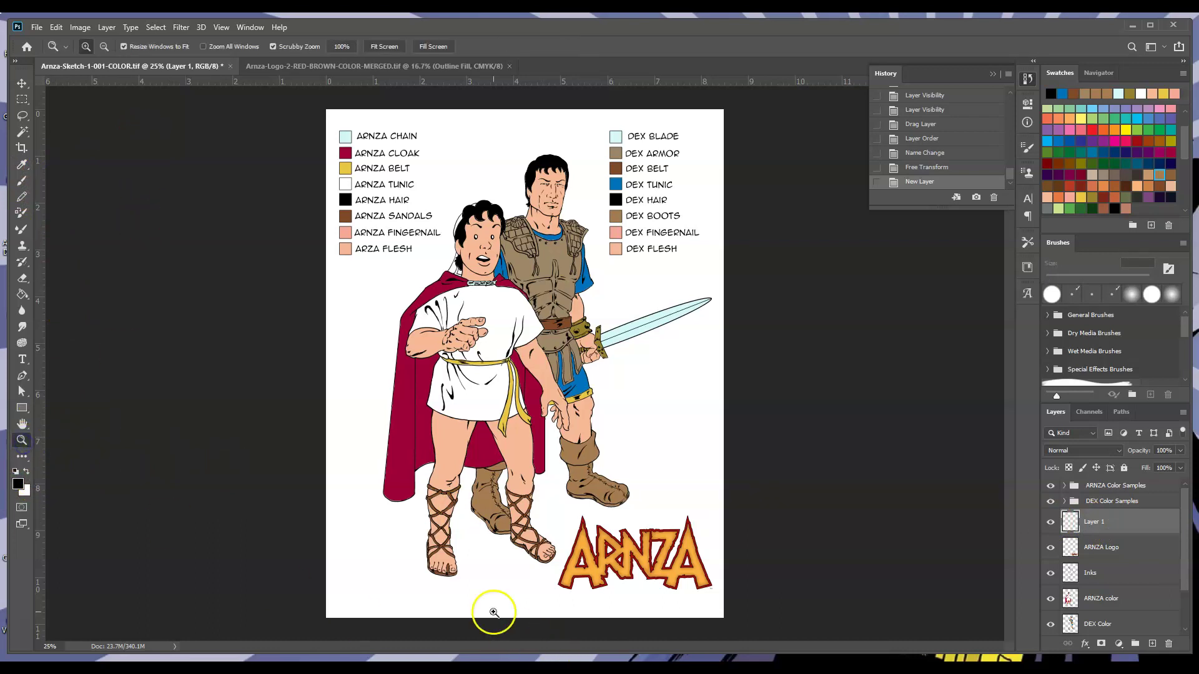
pyautogui.click(413, 584)
pyautogui.click(350, 577)
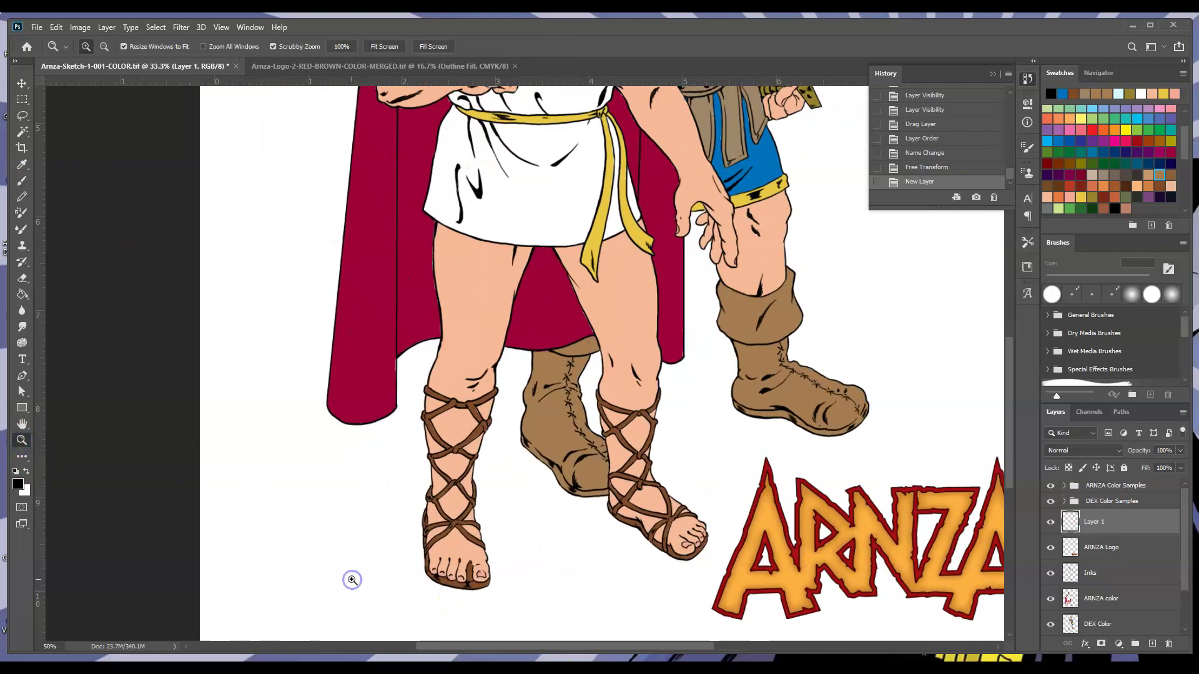
pyautogui.click(351, 580)
pyautogui.click(351, 576)
pyautogui.moveTo(1009, 476); pyautogui.dragTo(1012, 509)
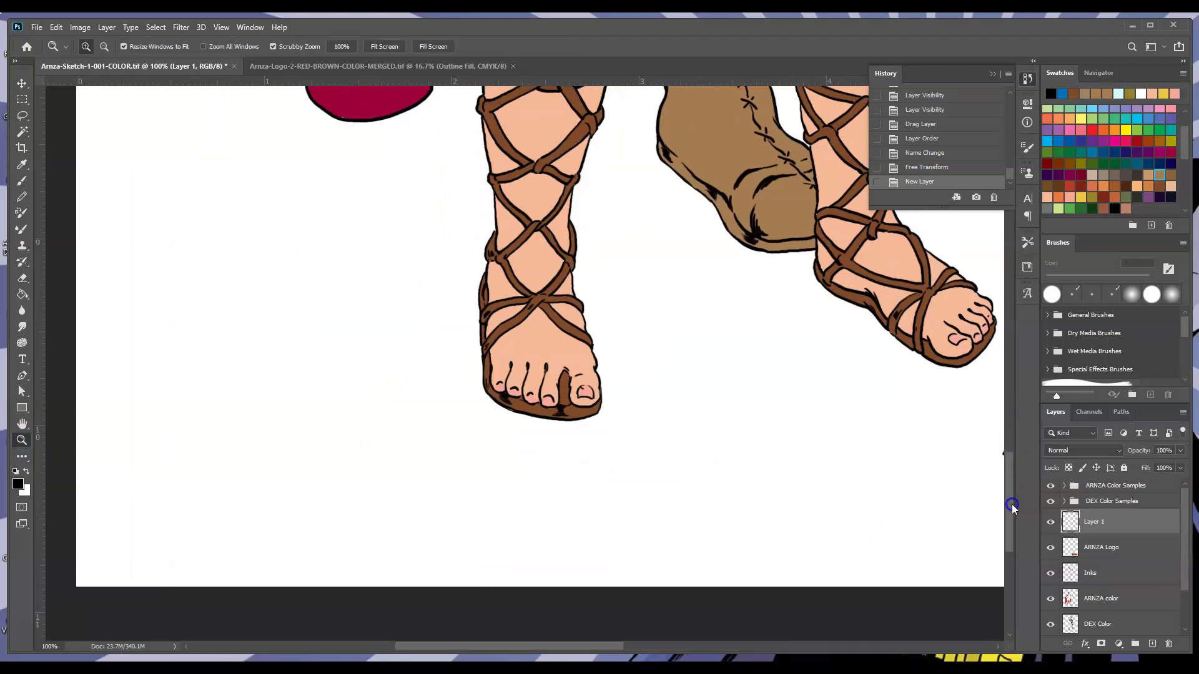
pyautogui.click(29, 184)
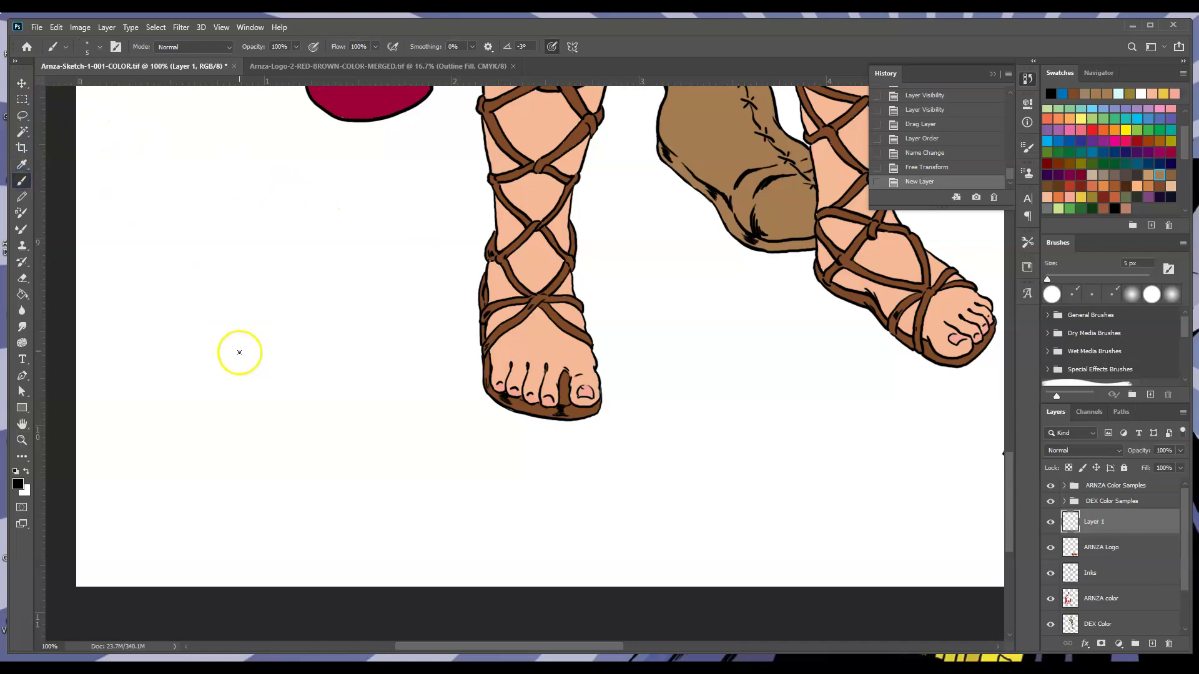
pyautogui.moveTo(242, 371)
pyautogui.mouseDown()
pyautogui.moveTo(244, 383)
pyautogui.moveTo(261, 360)
pyautogui.moveTo(238, 390)
pyautogui.moveTo(289, 367)
pyautogui.mouseUp()
pyautogui.moveTo(265, 379)
pyautogui.mouseDown()
pyautogui.moveTo(307, 350)
pyautogui.moveTo(260, 392)
pyautogui.moveTo(284, 397)
pyautogui.mouseUp()
pyautogui.moveTo(286, 369)
pyautogui.mouseDown()
pyautogui.moveTo(281, 387)
pyautogui.moveTo(302, 371)
pyautogui.moveTo(333, 377)
pyautogui.mouseUp()
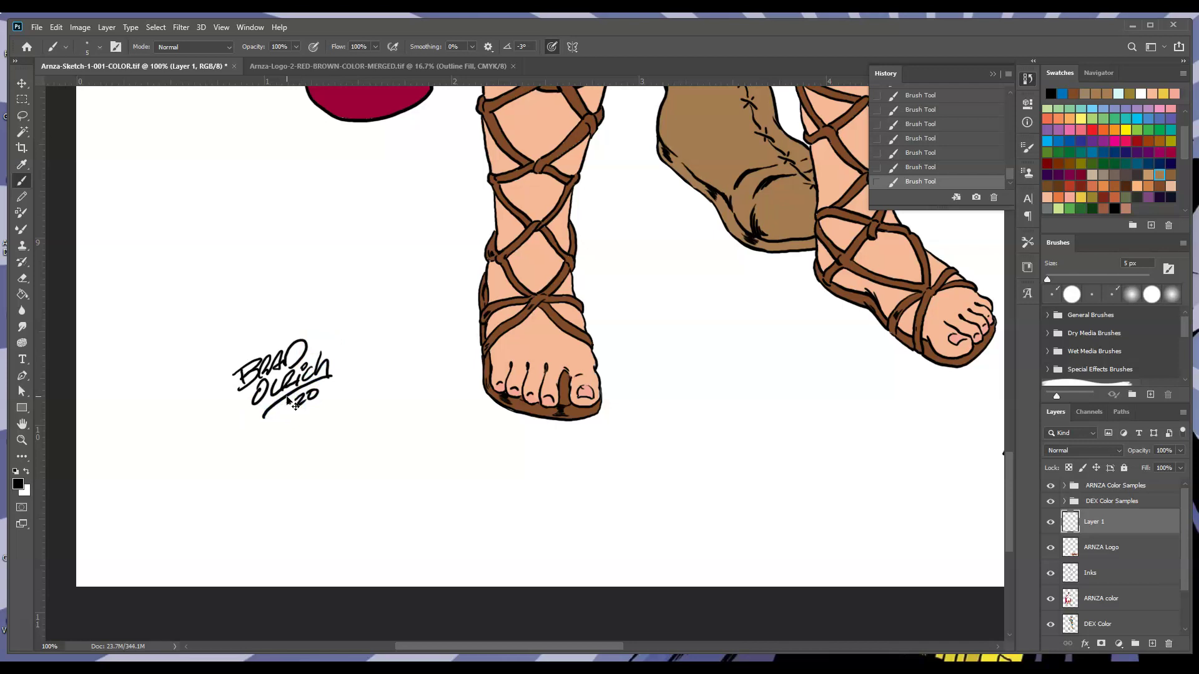
pyautogui.hotkey('ctrl', '0')
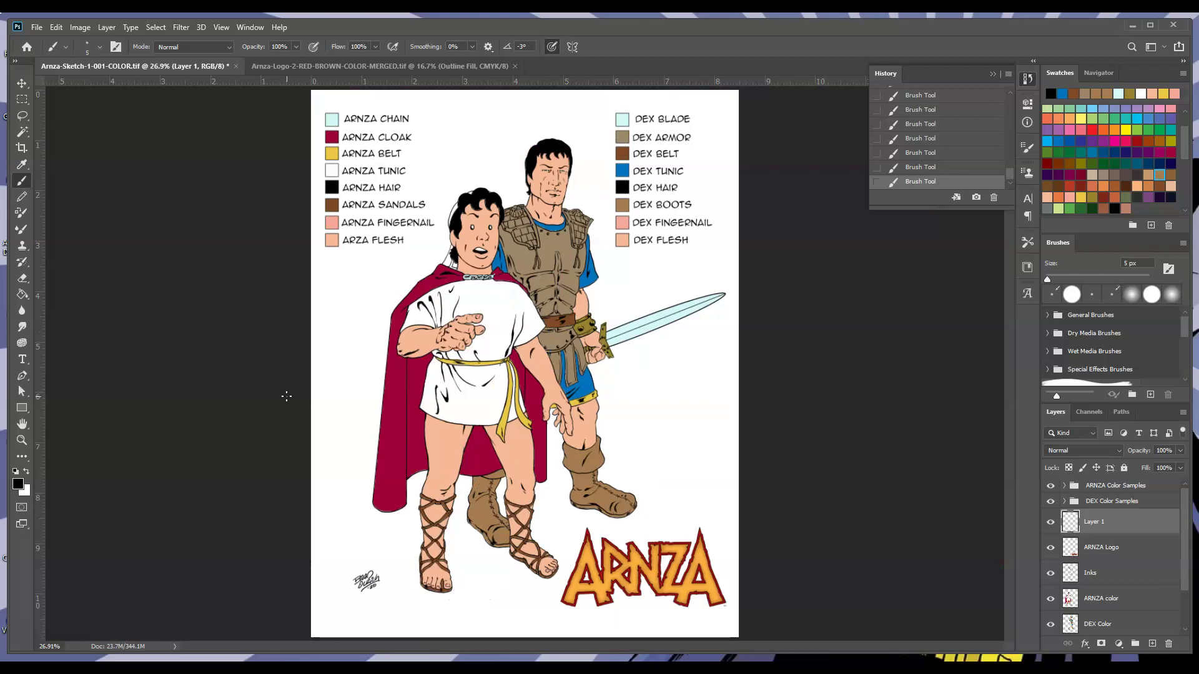